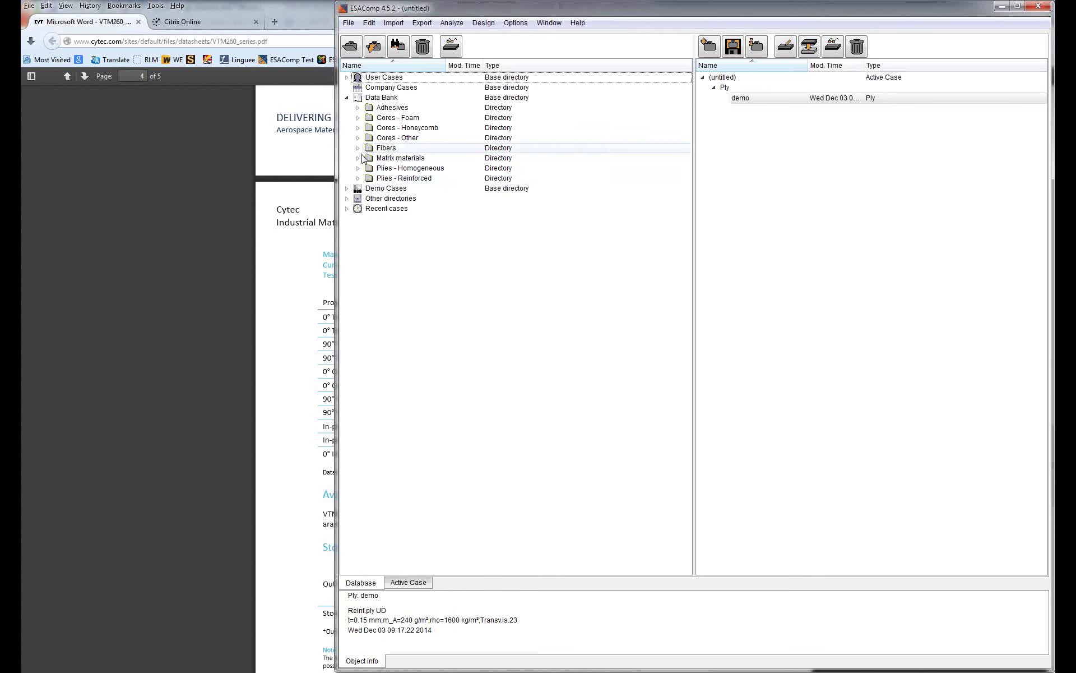
Step: Browse the Data Bank's reinforced carbon/epoxy plies in CYTEC.edf, widening the name column to read the full ply names
click(358, 179)
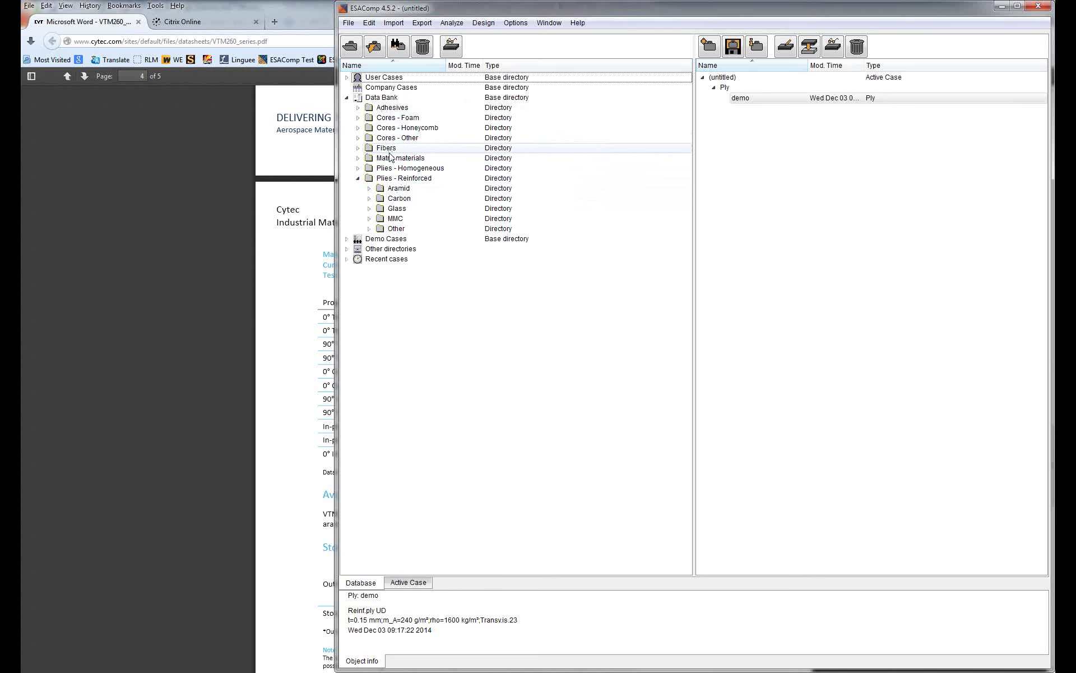
click(370, 199)
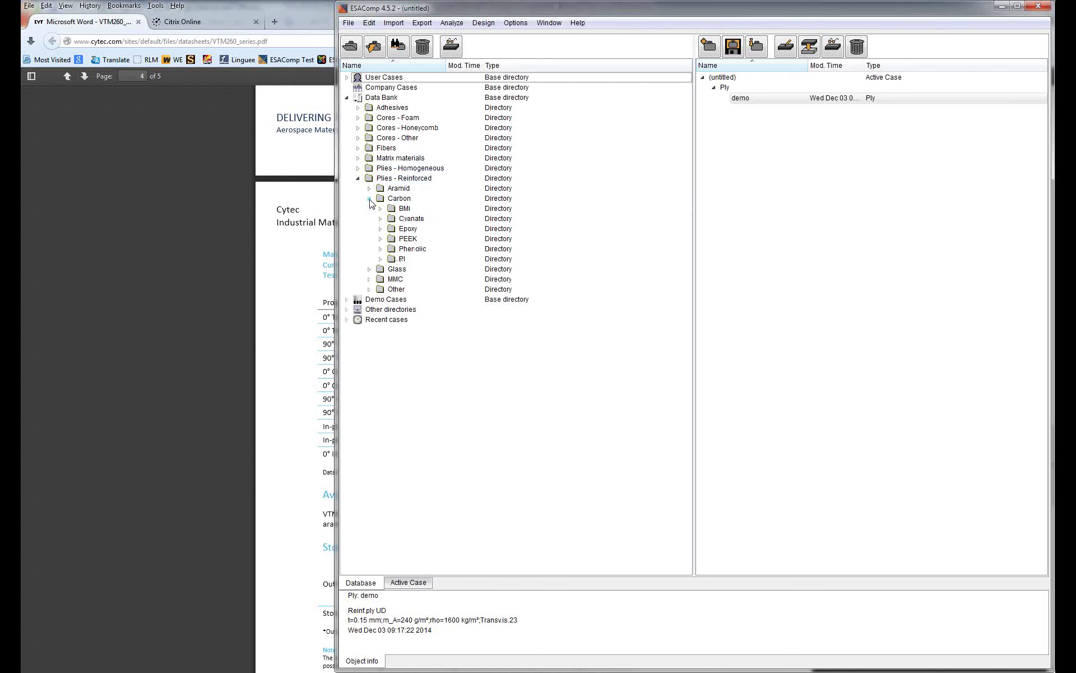
click(381, 230)
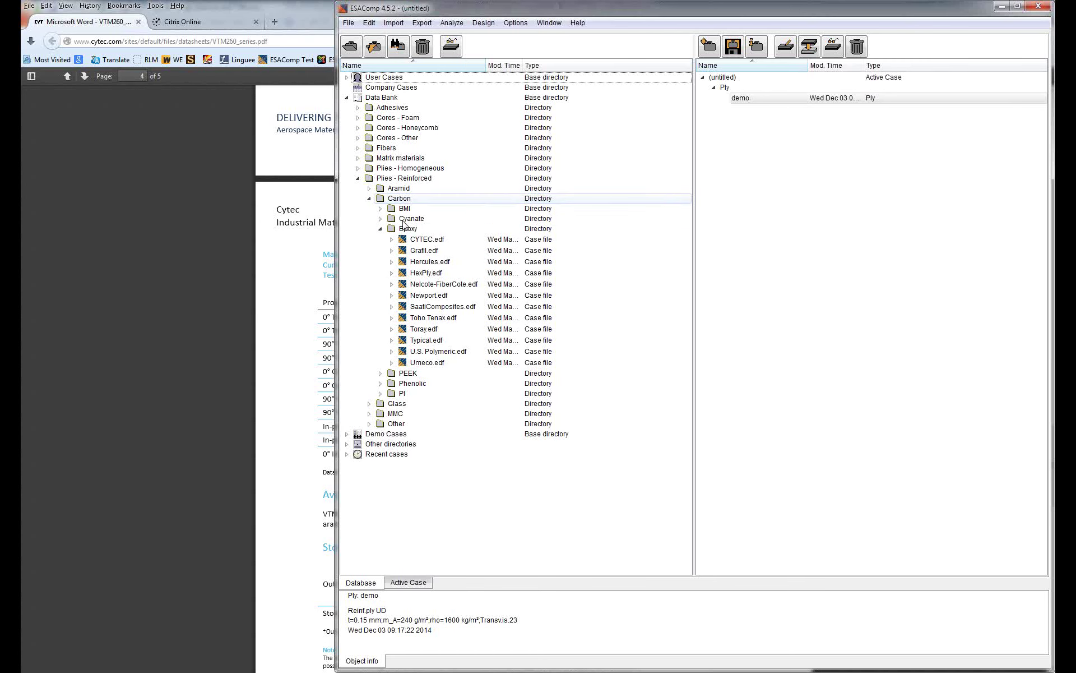
click(392, 239)
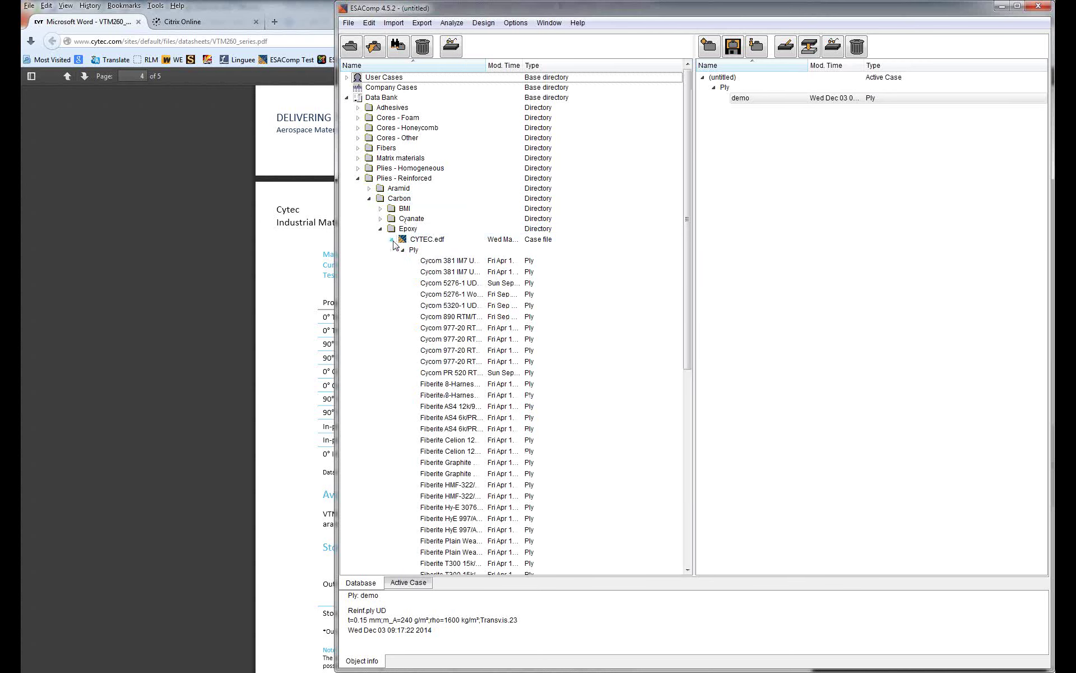
click(436, 262)
drag(486, 65, 553, 65)
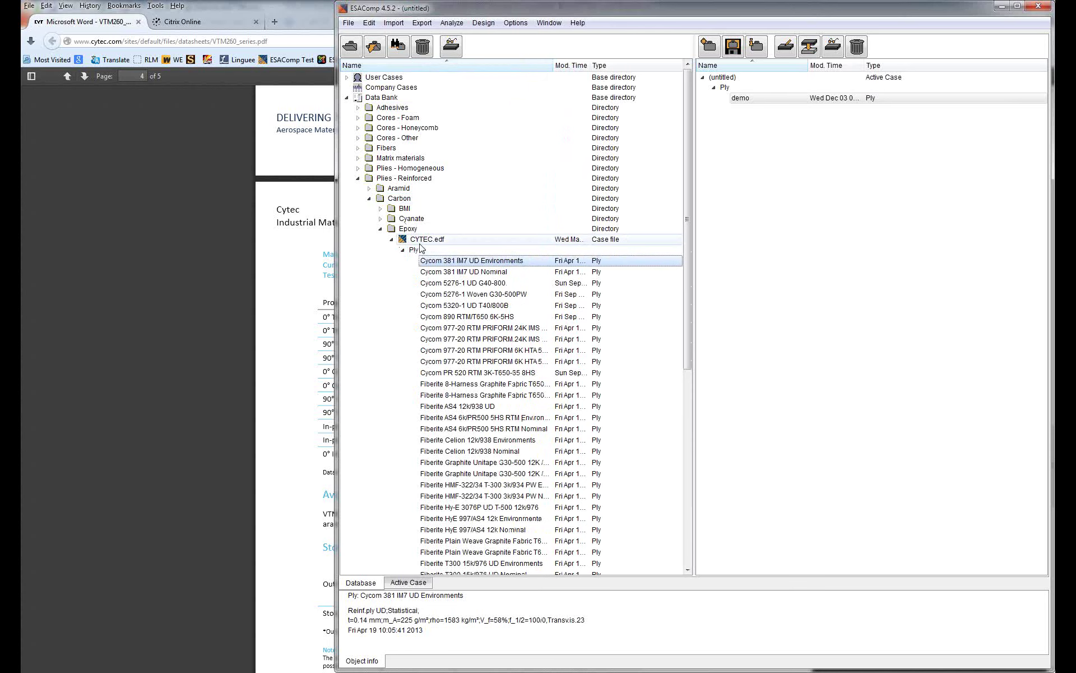
scroll(422, 243, down, 5)
scroll(421, 242, up, 2)
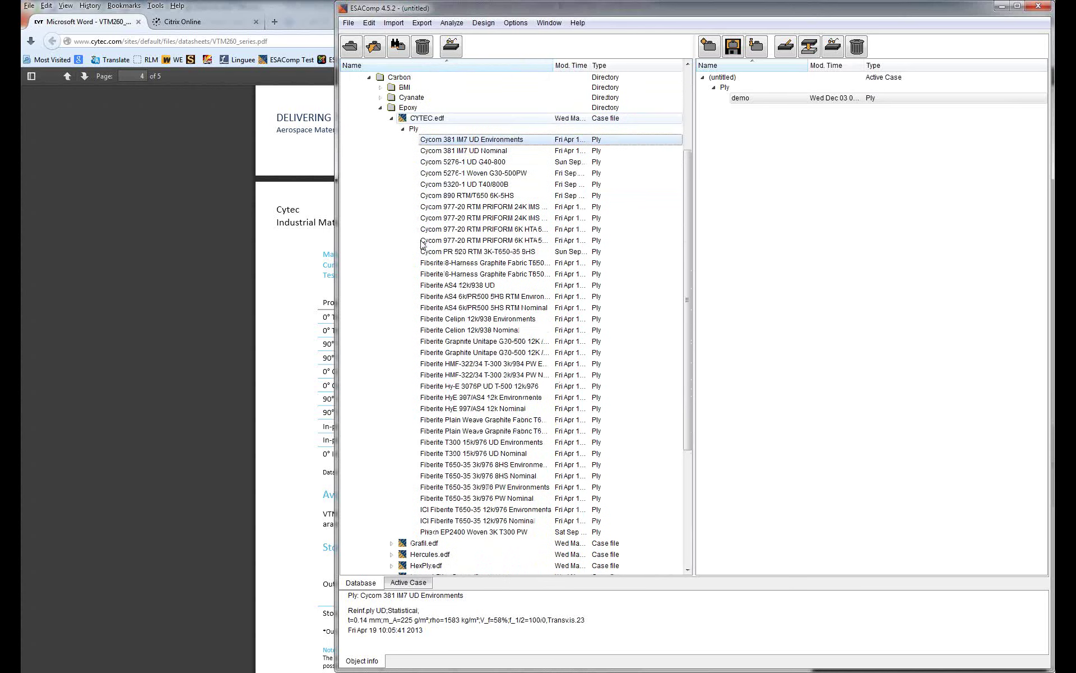
scroll(421, 244, up, 1)
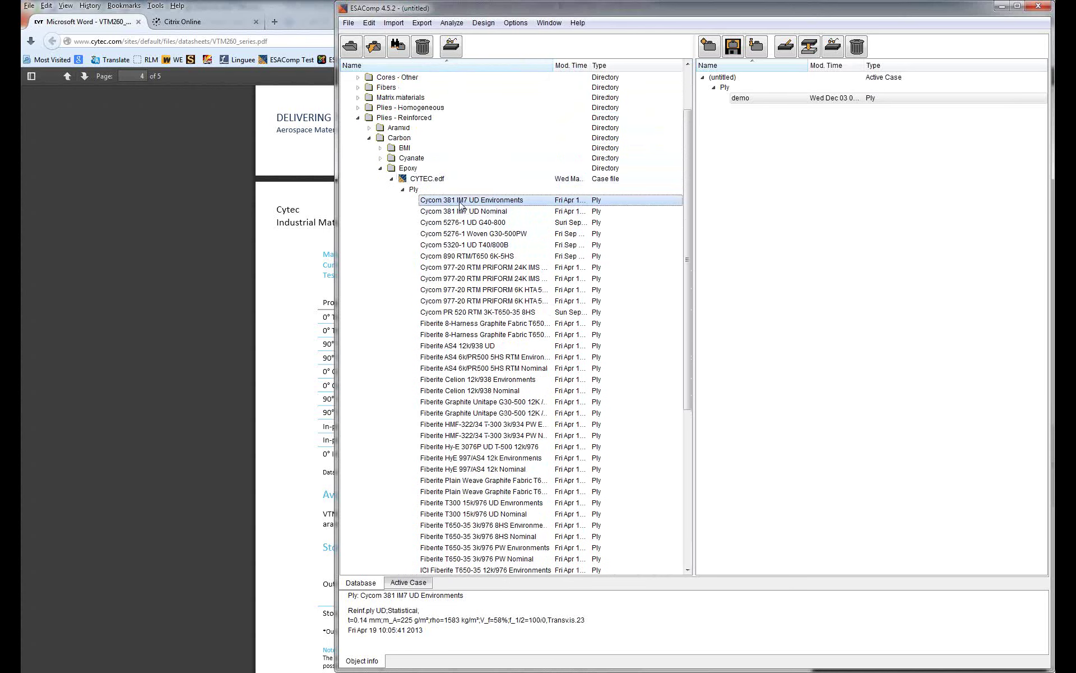
Step: View the Cycom 381 IM7 UD Environments ply, examine its data for each environment, and close the view
right_click(460, 204)
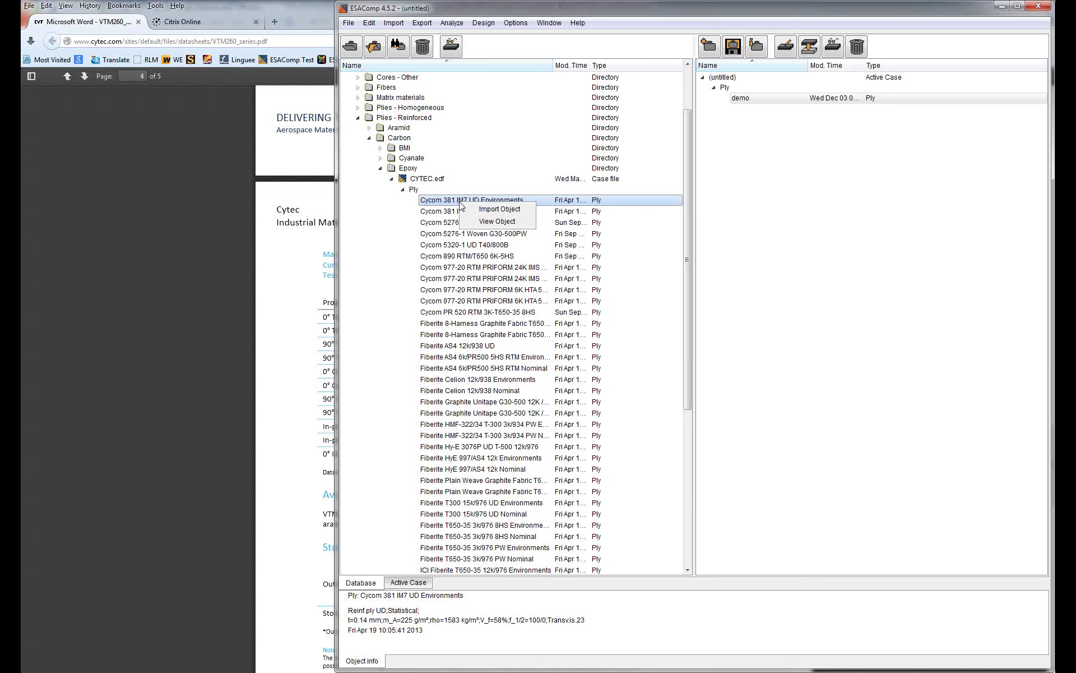
click(497, 221)
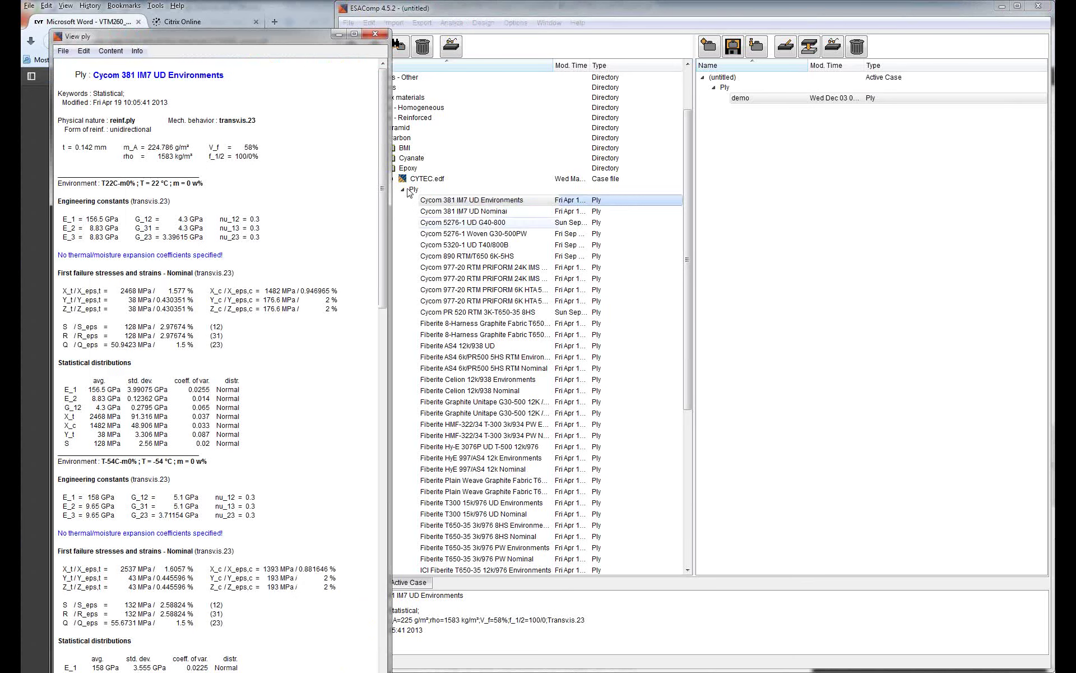
drag(293, 40, 595, 16)
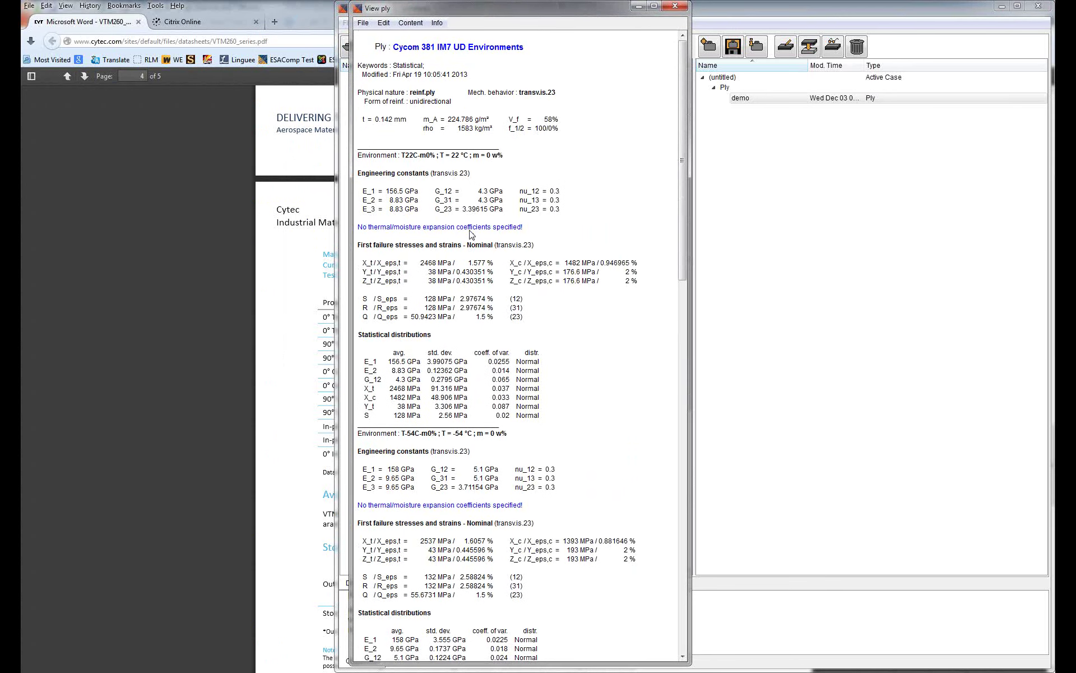
scroll(472, 234, down, 3)
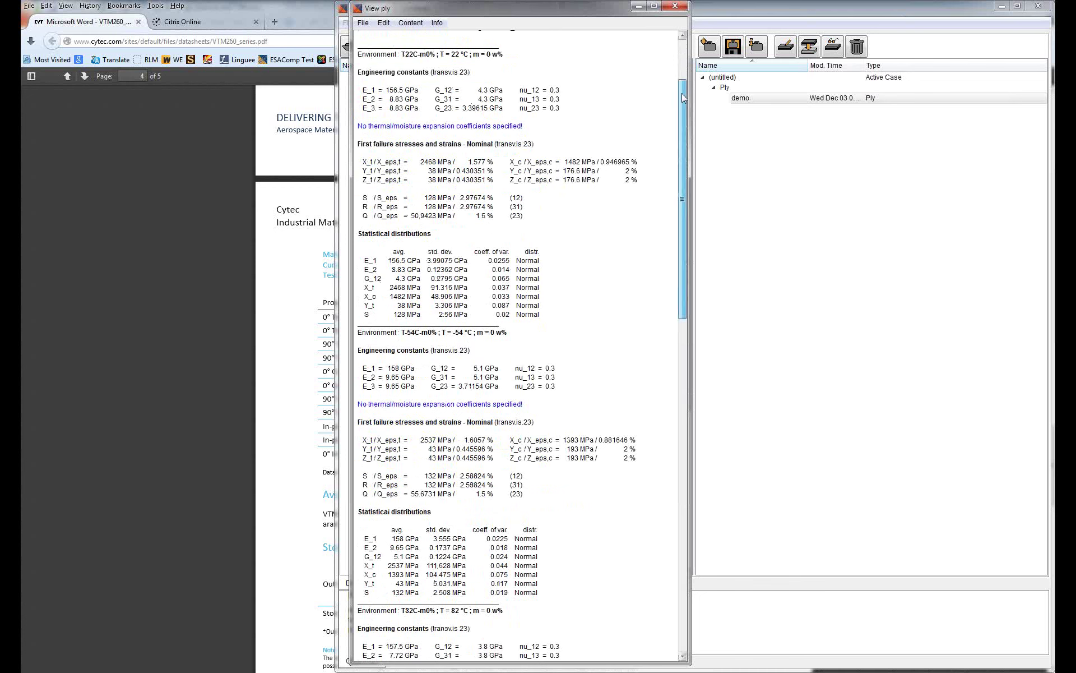
drag(683, 96, 698, 193)
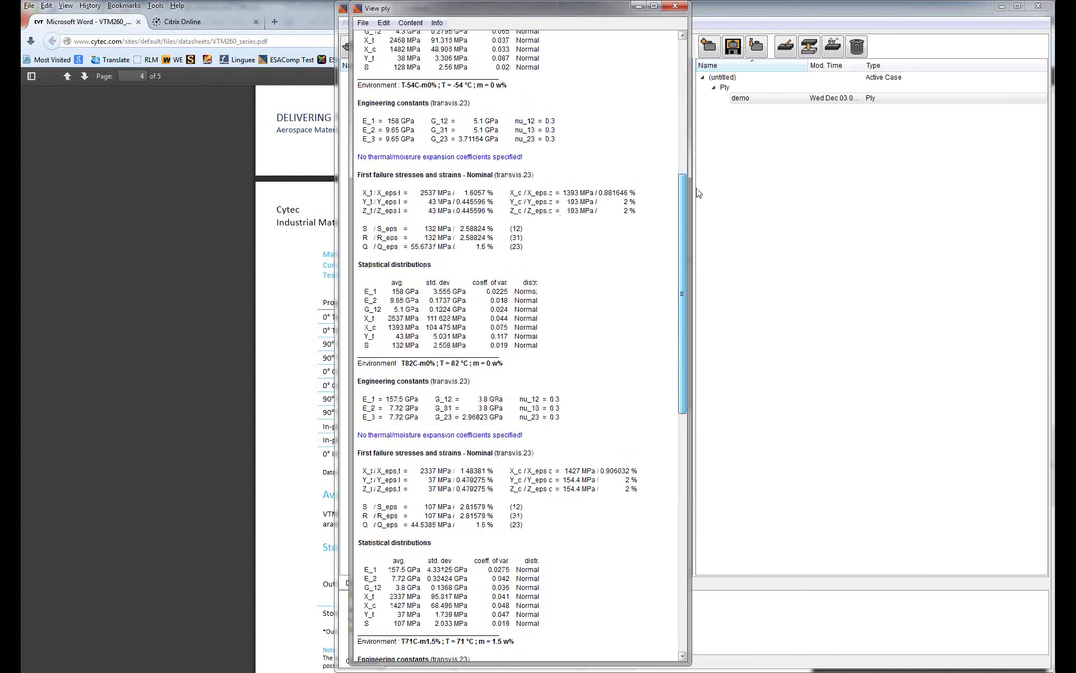
drag(699, 192, 684, 335)
click(683, 285)
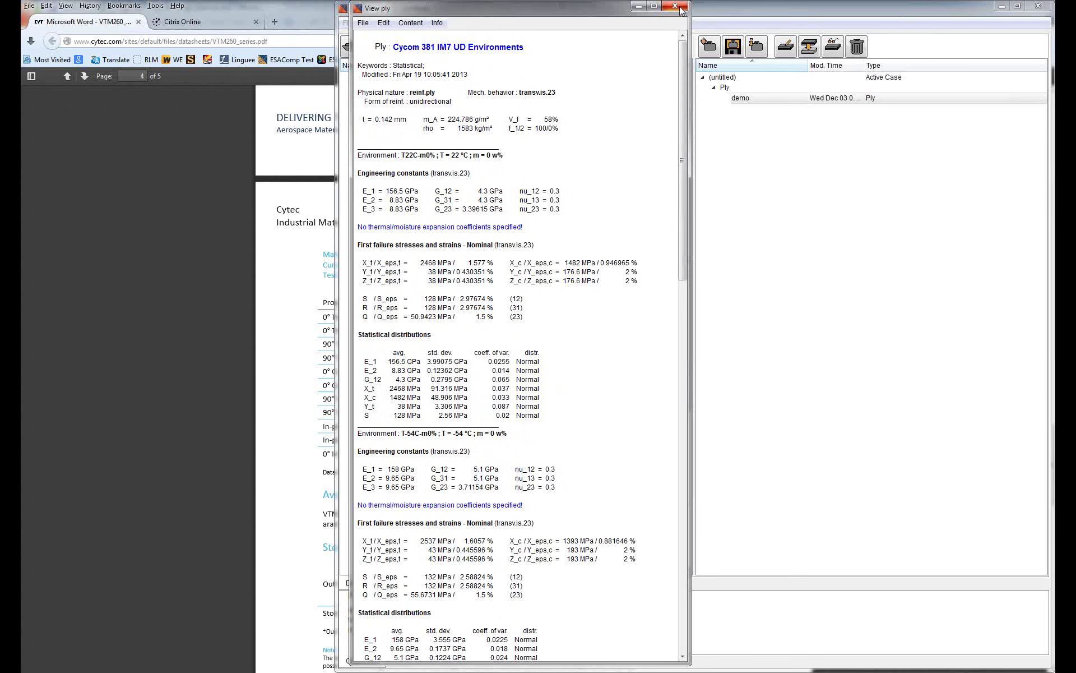
click(680, 10)
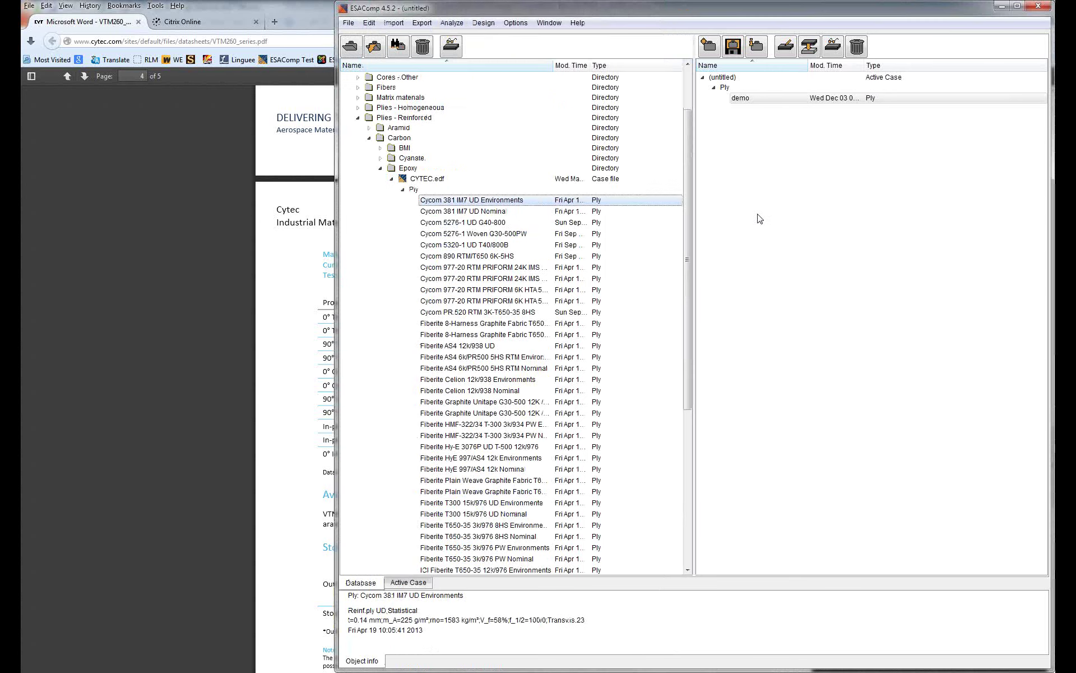
Step: Collapse the Epoxy and Plies - Reinforced directories in the Data Bank
right_click(569, 222)
click(380, 168)
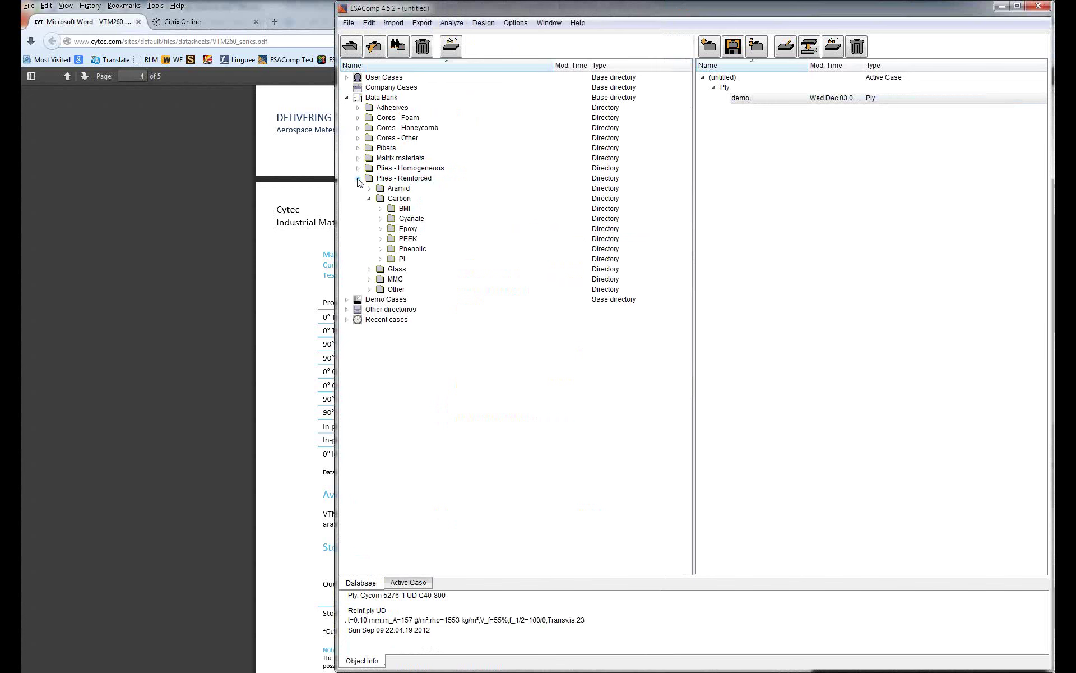
click(358, 179)
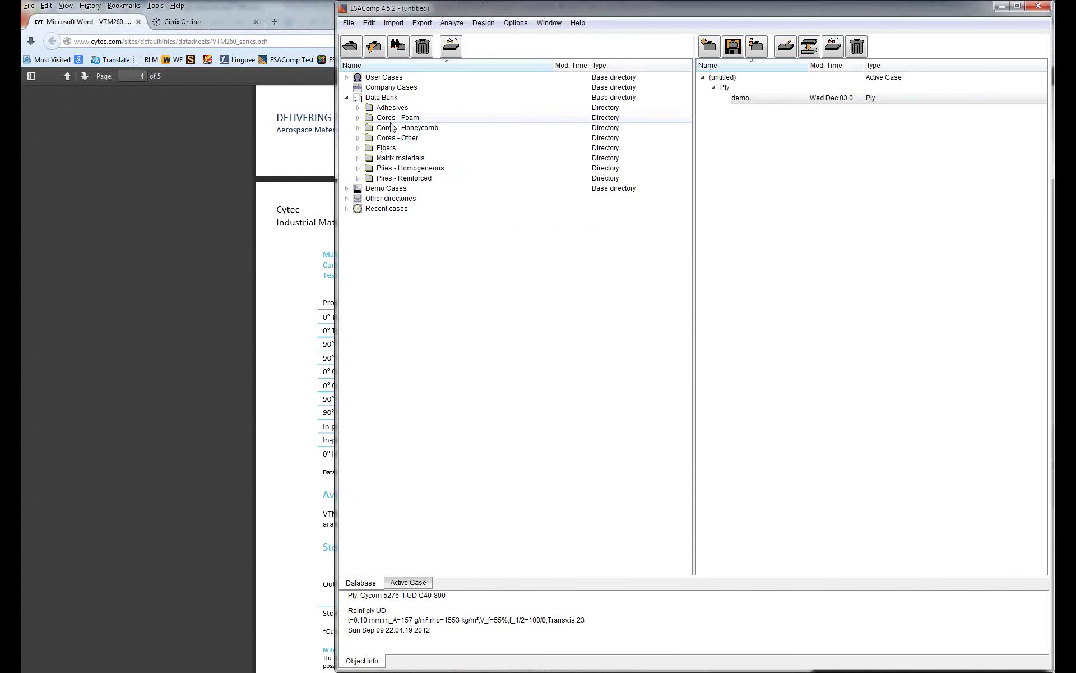
Step: Open the database search and add a criterion for plies whose name contains HM30
click(400, 49)
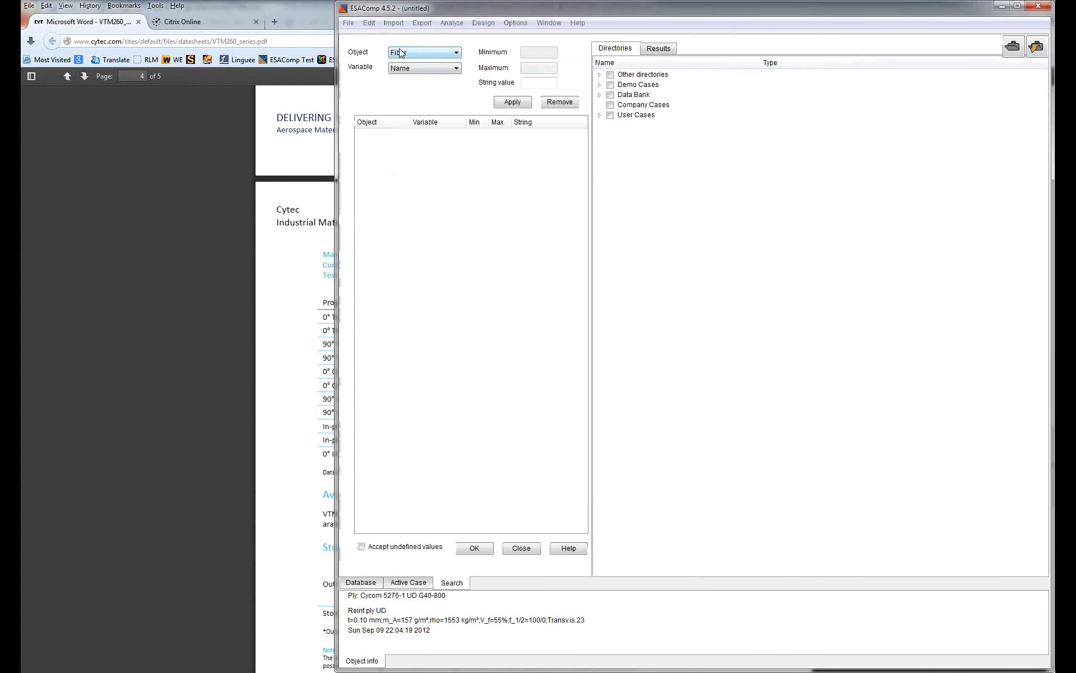
click(401, 53)
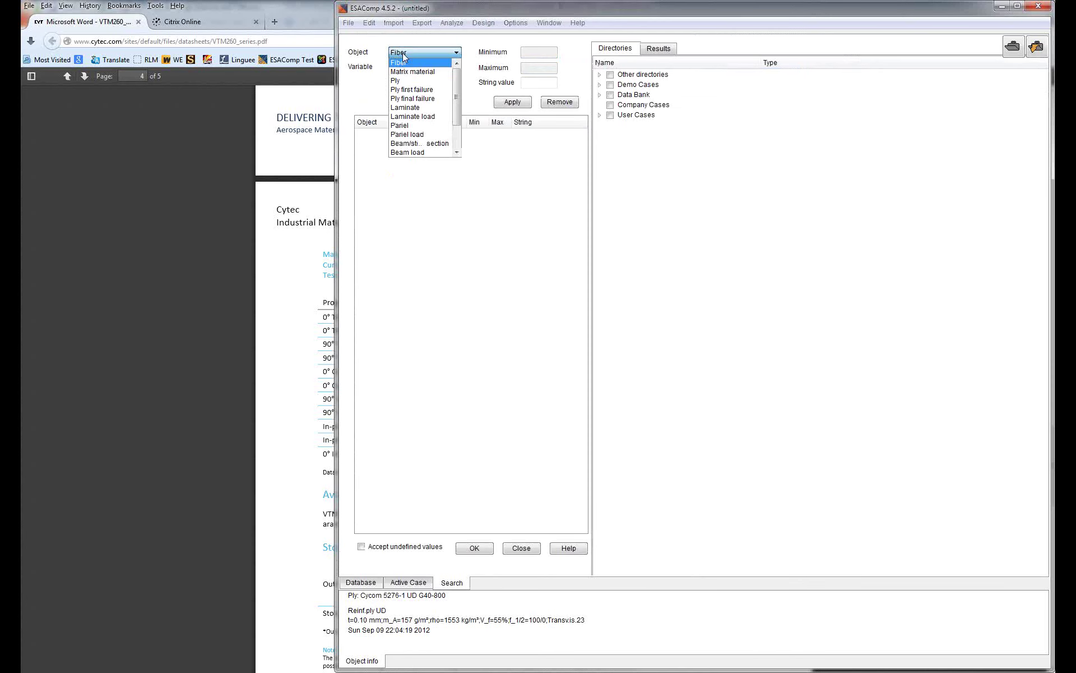
click(403, 82)
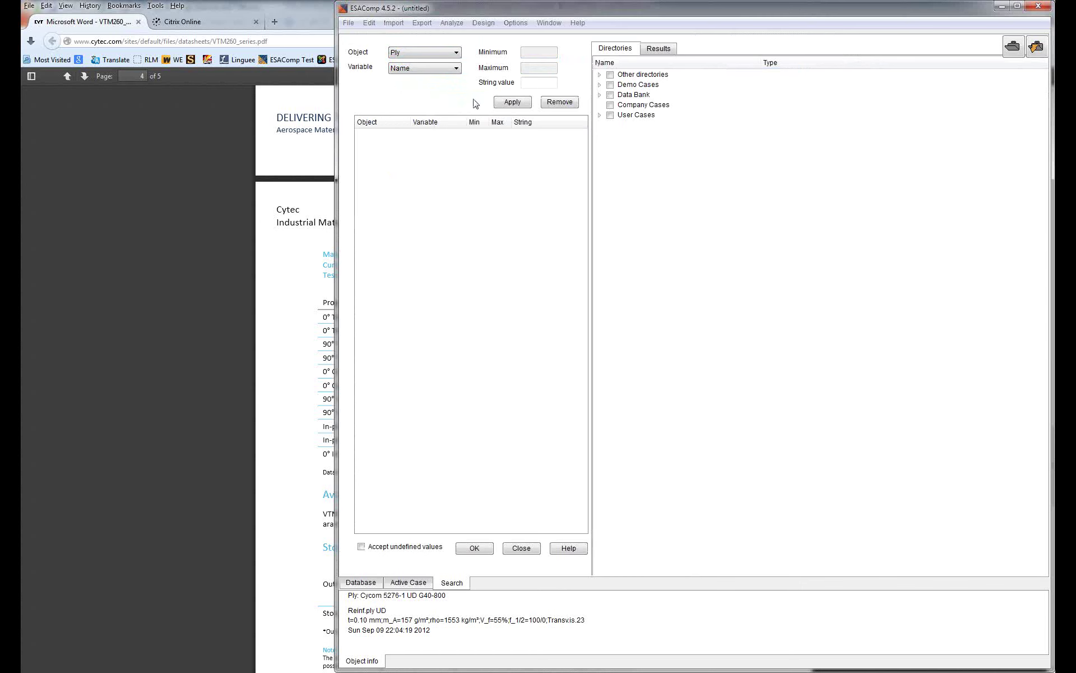
click(541, 84)
click(510, 102)
Step: Add a second ply search criterion limiting alpha_1 to a maximum of 0 e-6/°C
click(451, 57)
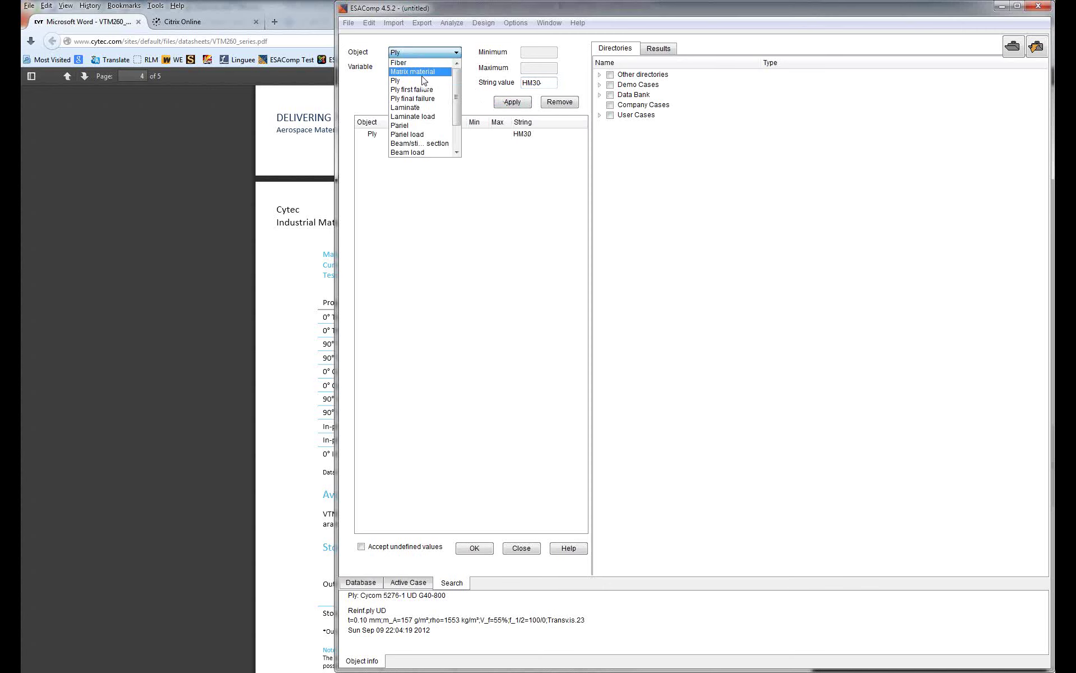
click(424, 76)
click(421, 69)
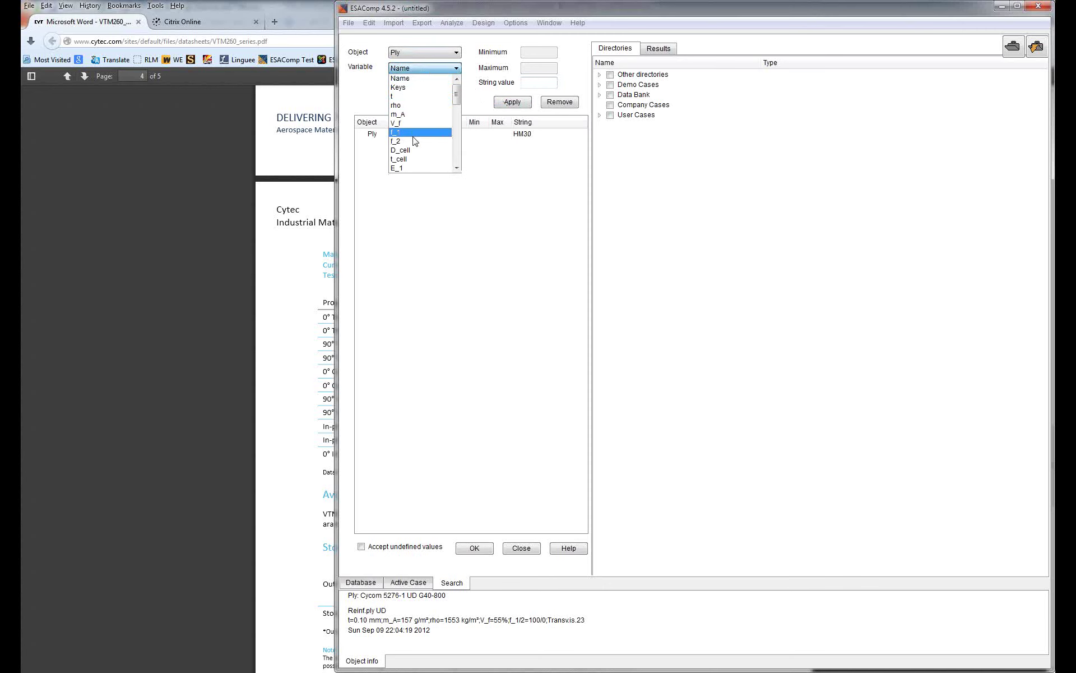
scroll(414, 140, down, 4)
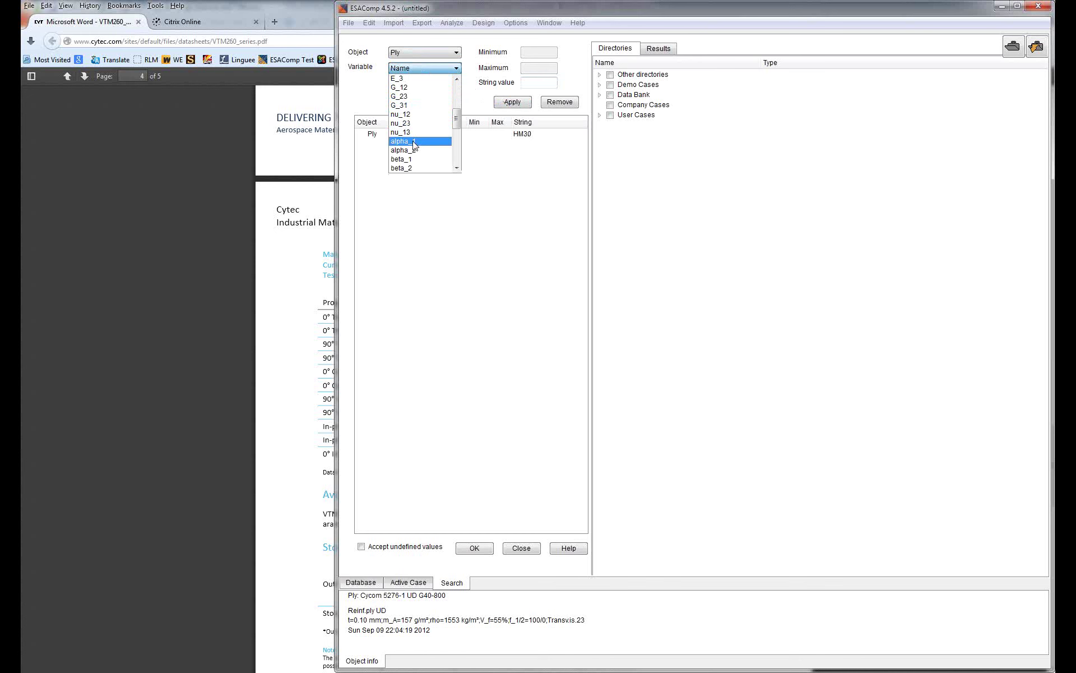
click(415, 141)
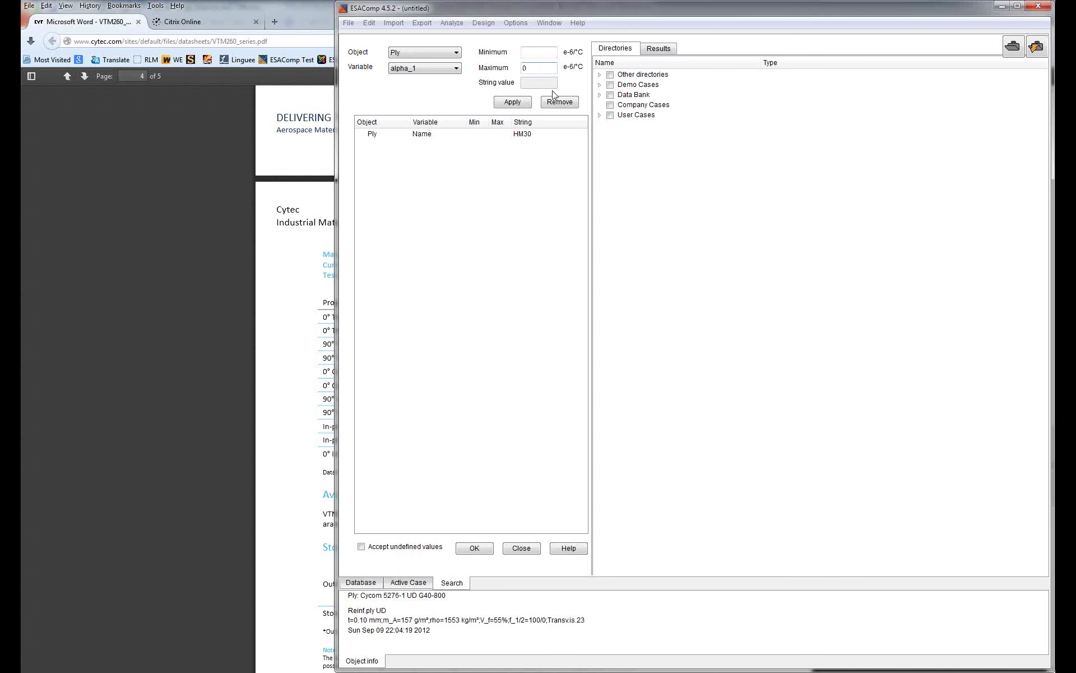
click(525, 105)
Step: Run the ply search over the User Cases and Data Bank directories
click(610, 115)
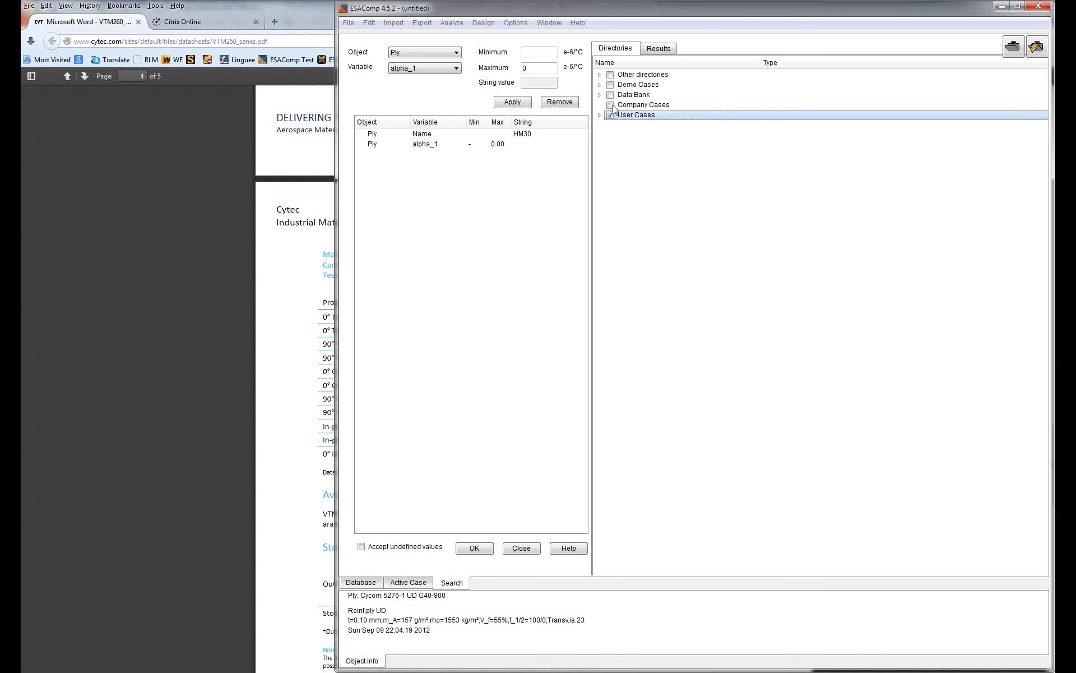
click(610, 94)
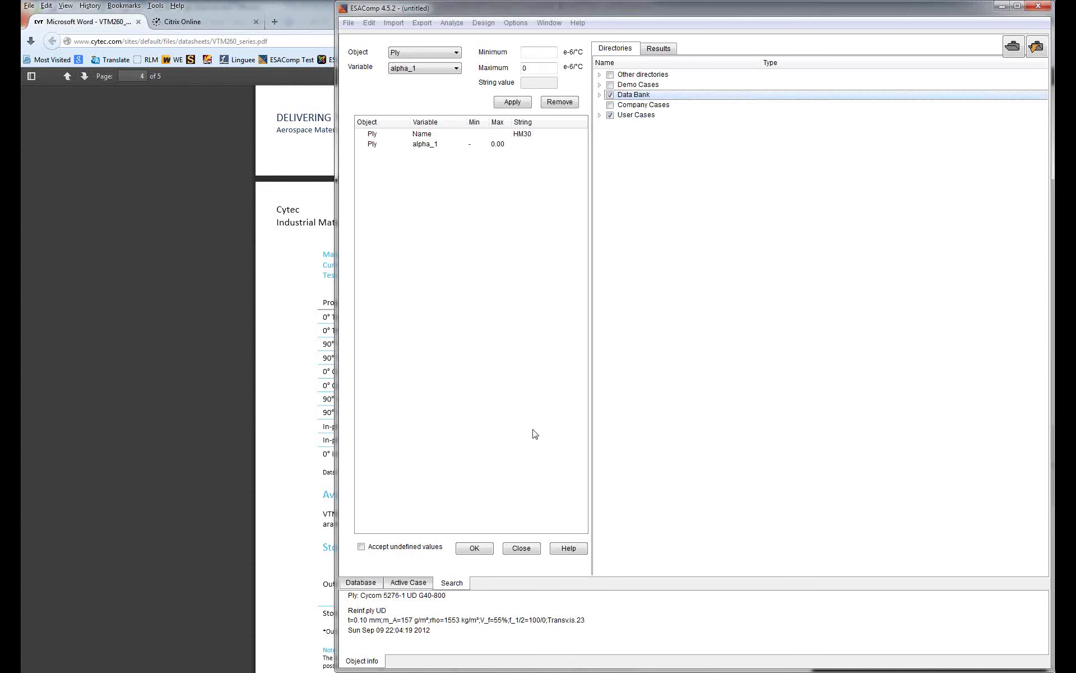
click(473, 549)
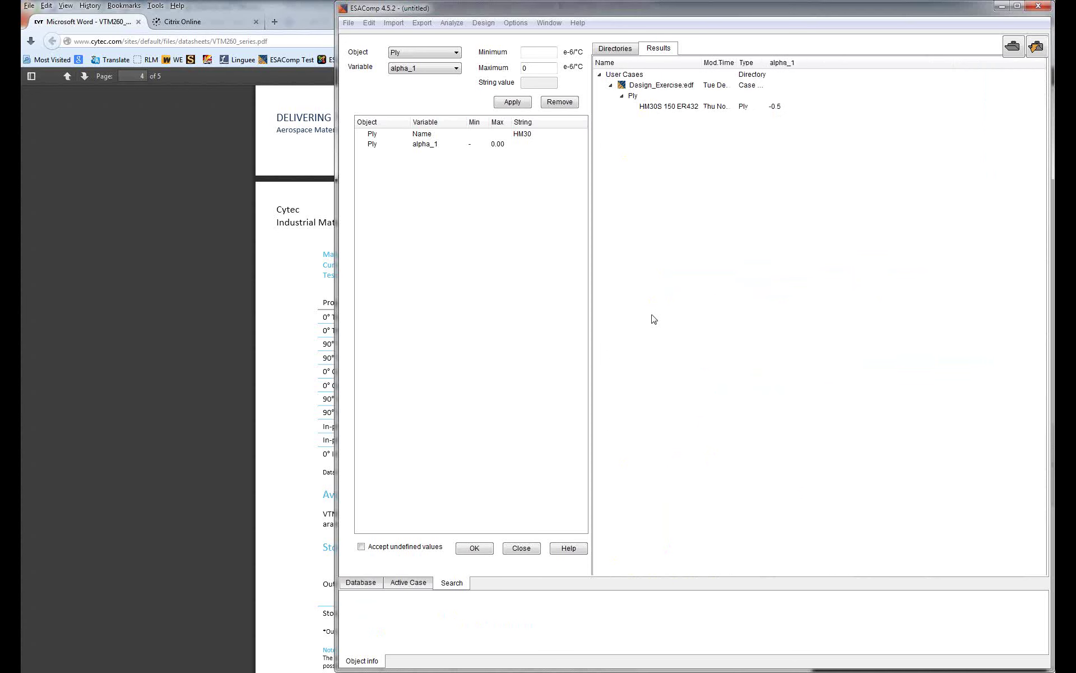
Step: Review the data of the HM30S 150 ER432 ply from Design_Exercise.edf and import it into the active case
click(681, 110)
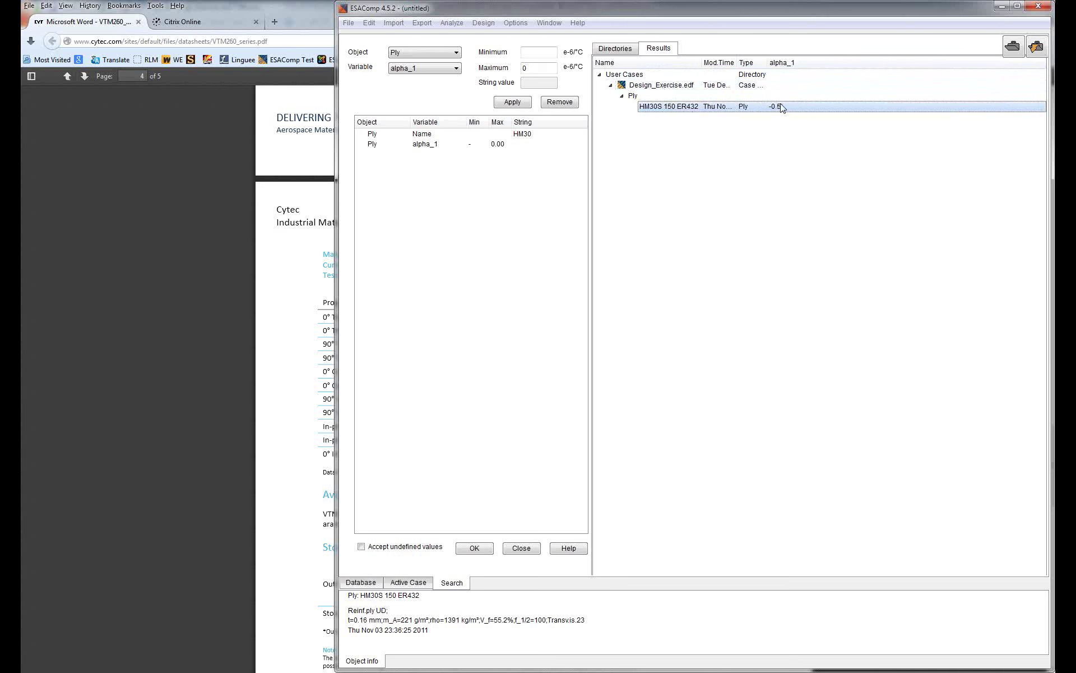
right_click(677, 111)
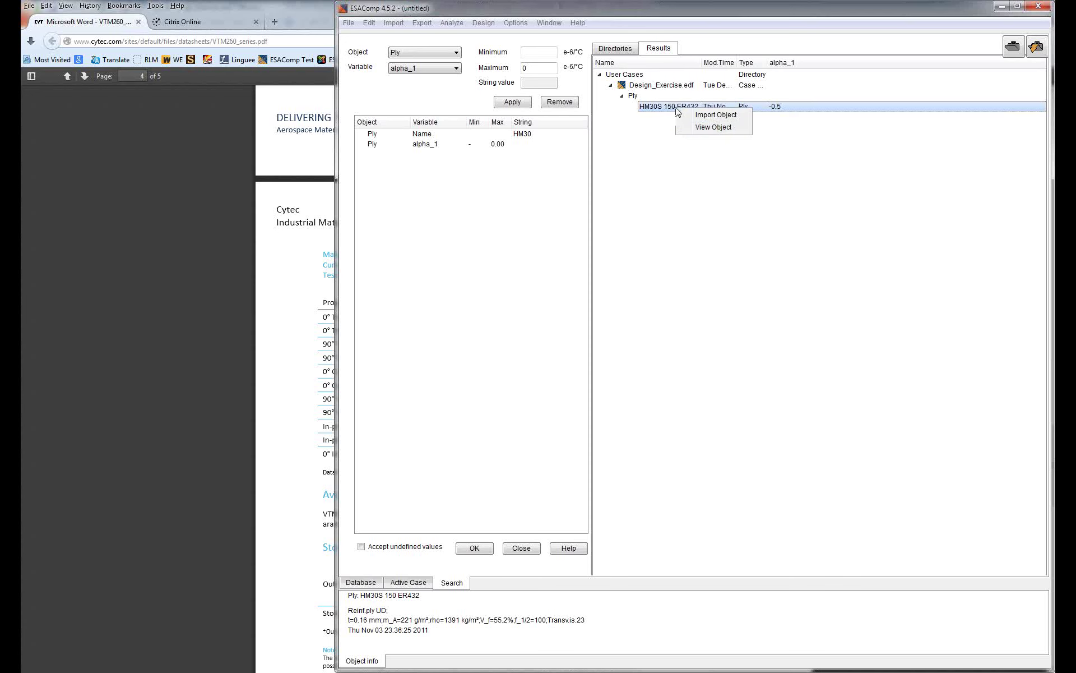
click(698, 126)
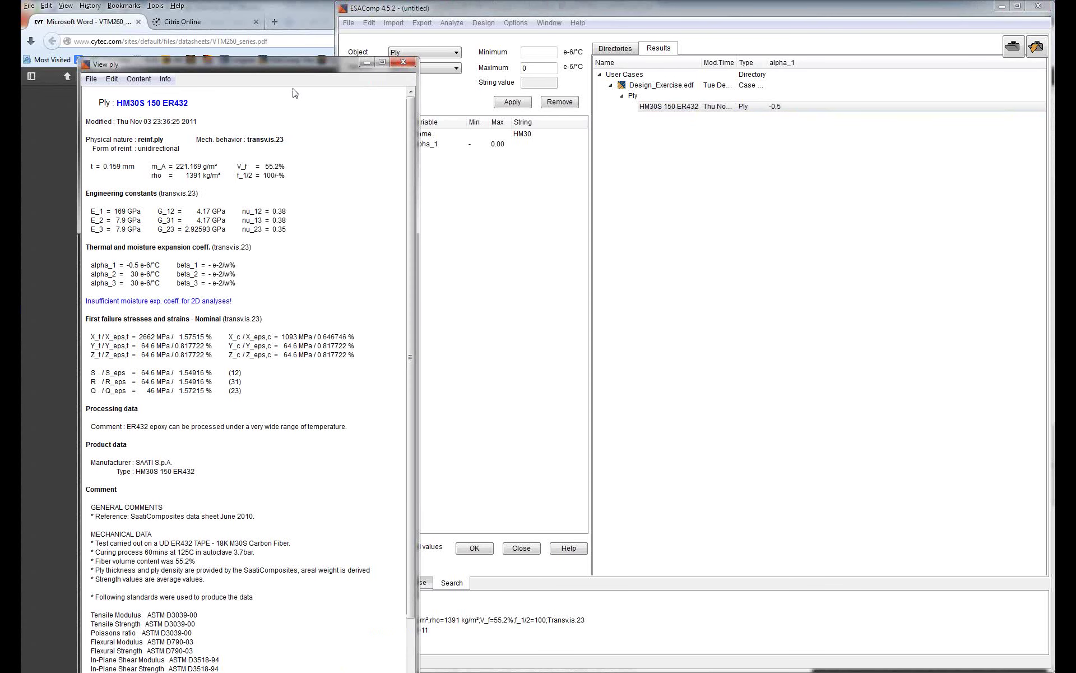
drag(303, 65, 323, 55)
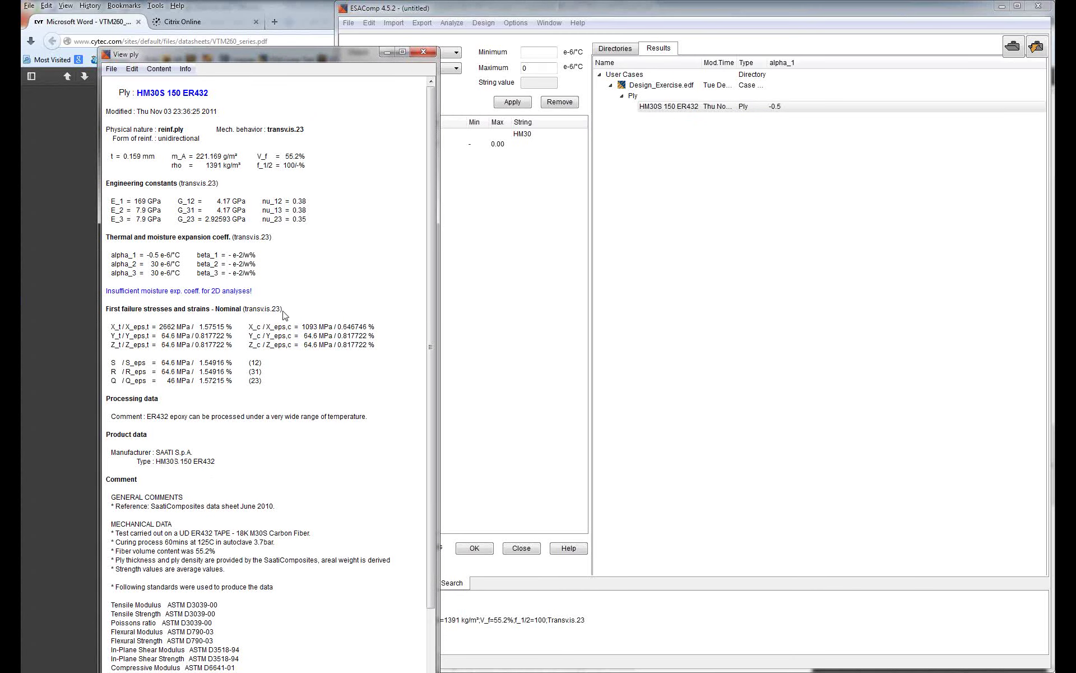
click(423, 52)
right_click(649, 108)
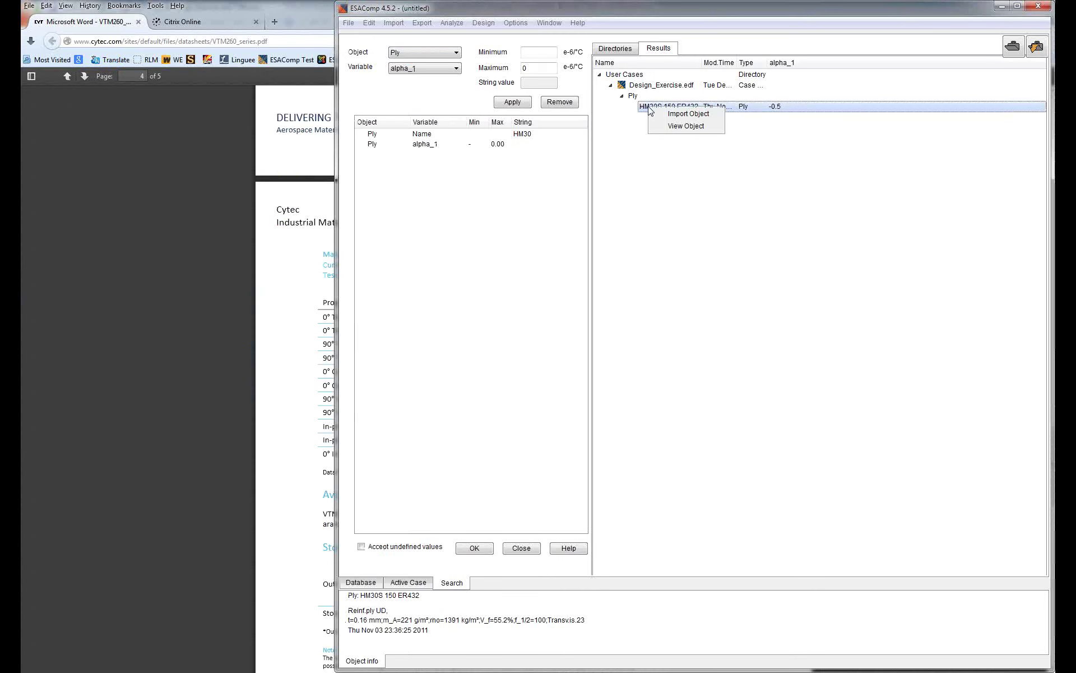
click(678, 114)
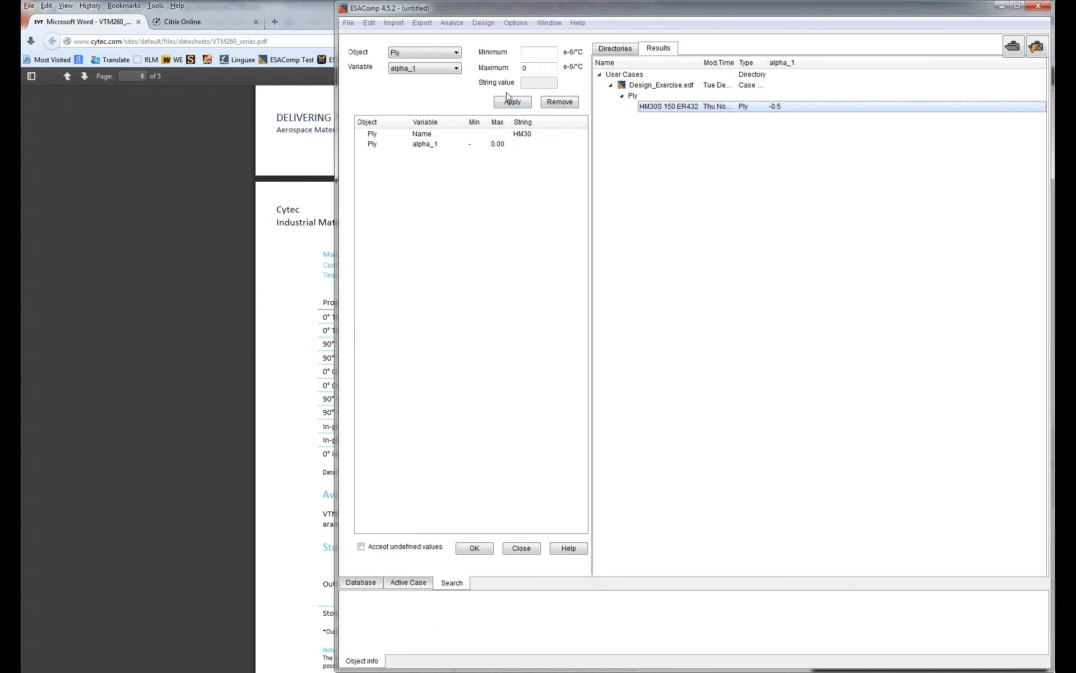
Step: Remove the alpha_1 criterion and rerun the search by the ply name HM30 only
click(493, 144)
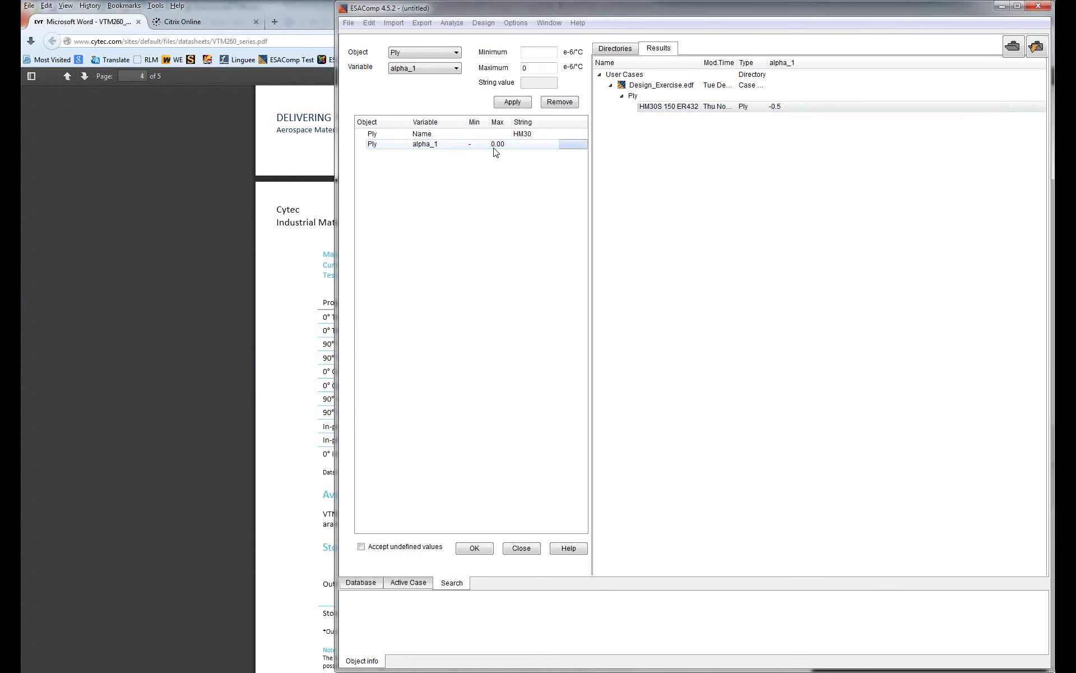
click(556, 104)
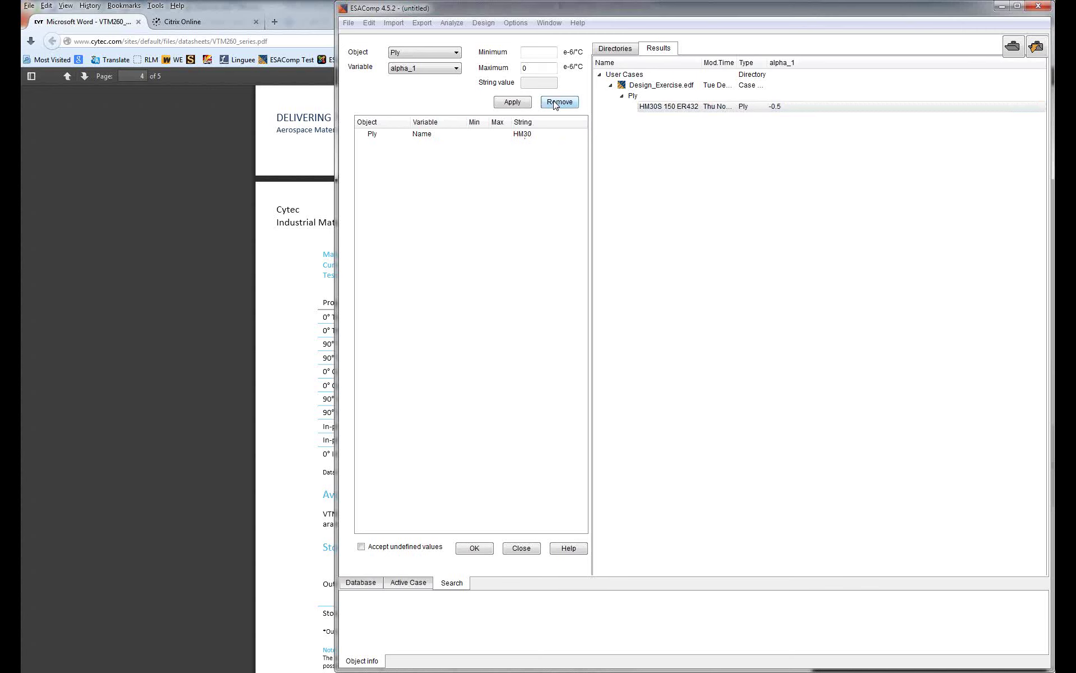
double_click(523, 67)
click(483, 549)
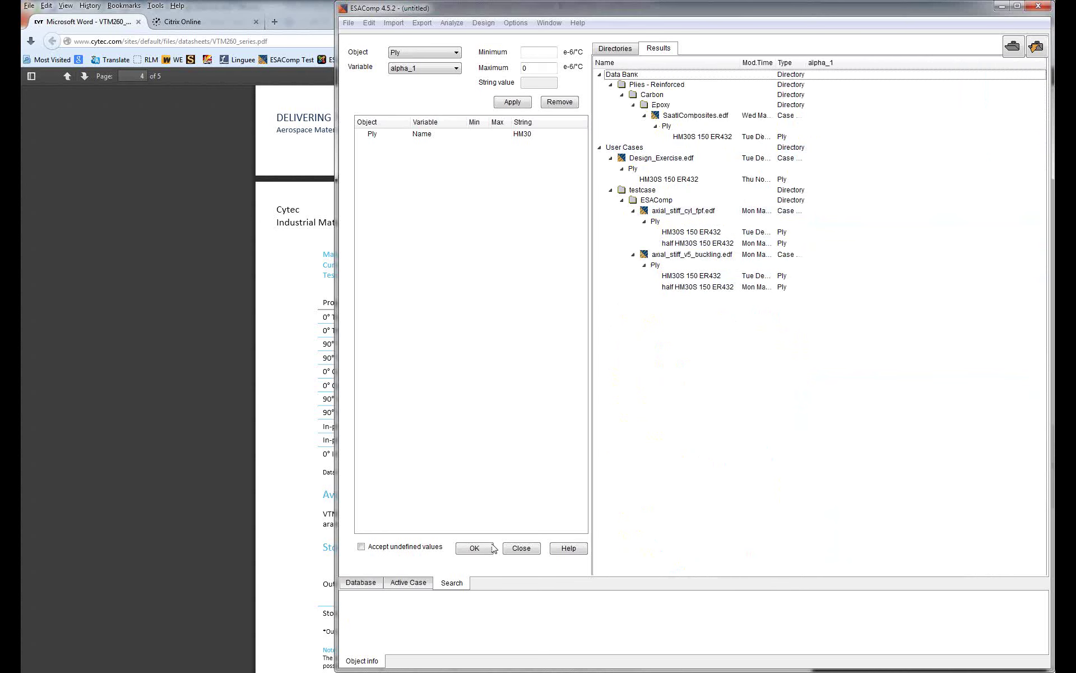
Step: Close the ply search and check the HM30S 150 ER432 ply's summary and FE export formats in the active case
click(521, 548)
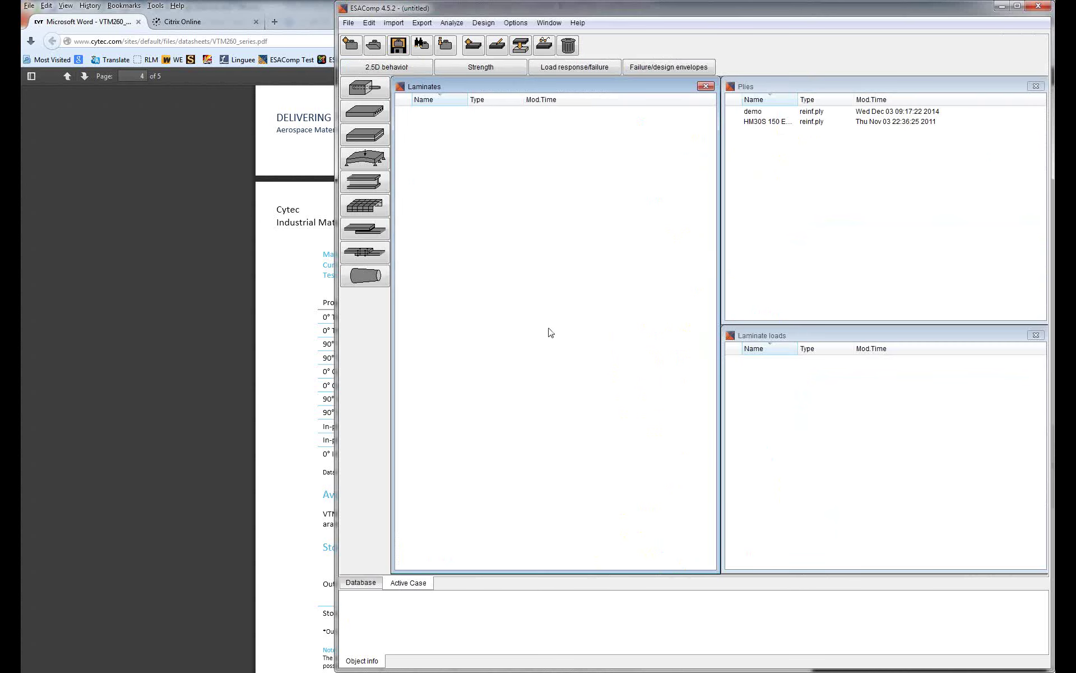
click(774, 122)
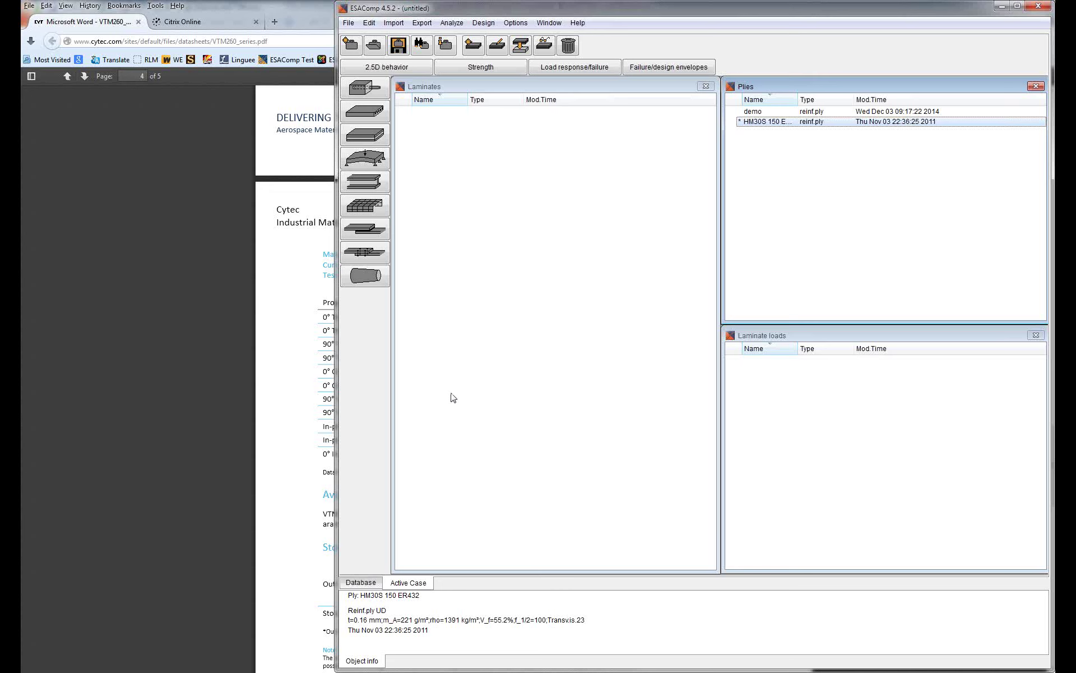
click(366, 582)
right_click(745, 110)
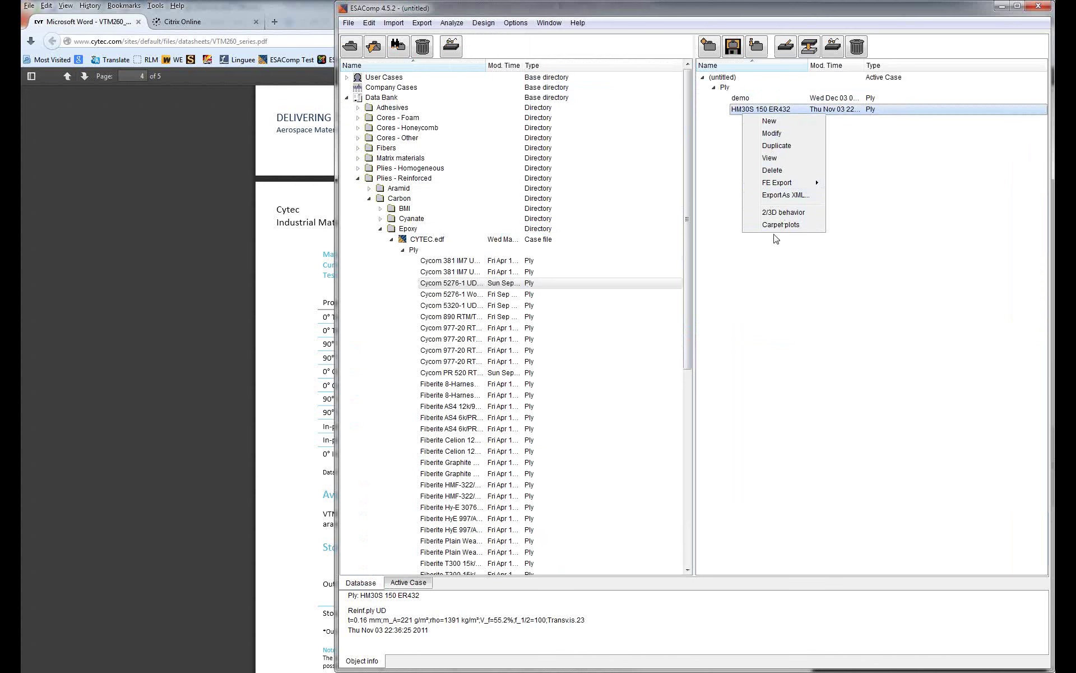
mouse_move(789, 185)
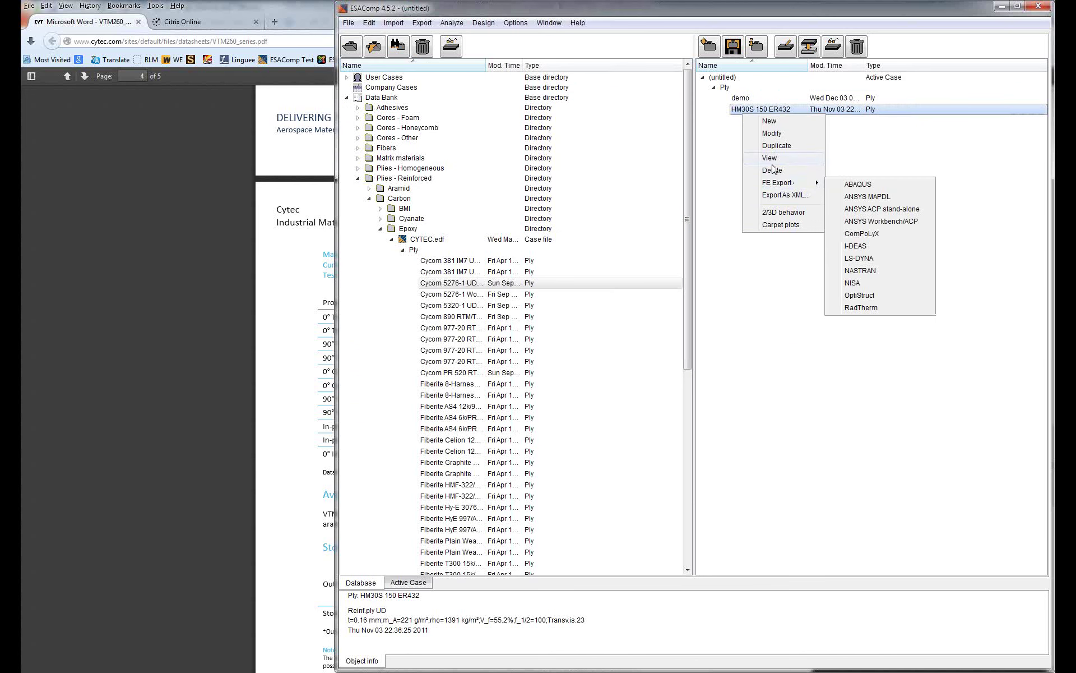
click(706, 265)
click(408, 583)
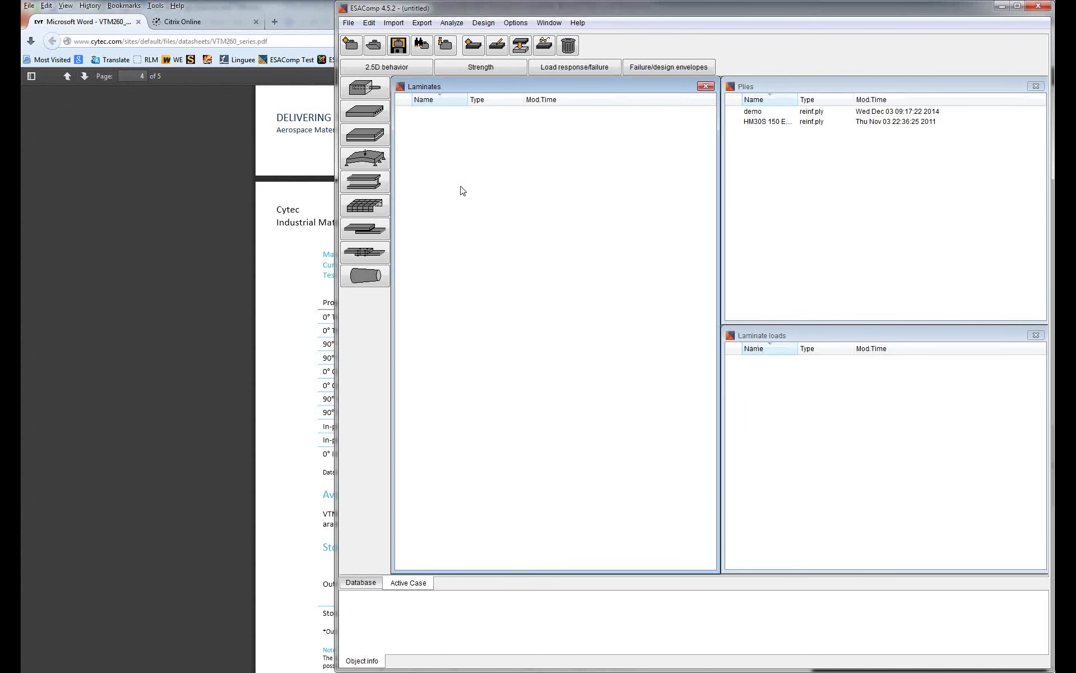
right_click(493, 149)
click(701, 144)
Step: Import the 5052/DF25-0.0025 honeycomb core ply from Design_Exercise.edf in User Cases into the active case
click(361, 583)
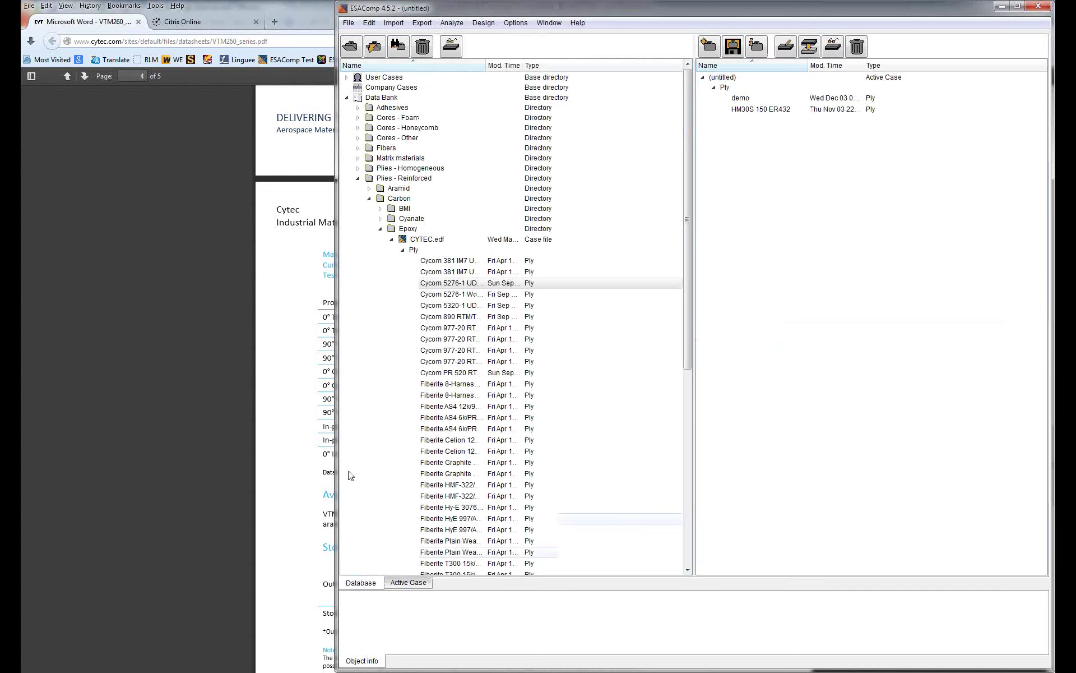
click(358, 179)
click(346, 97)
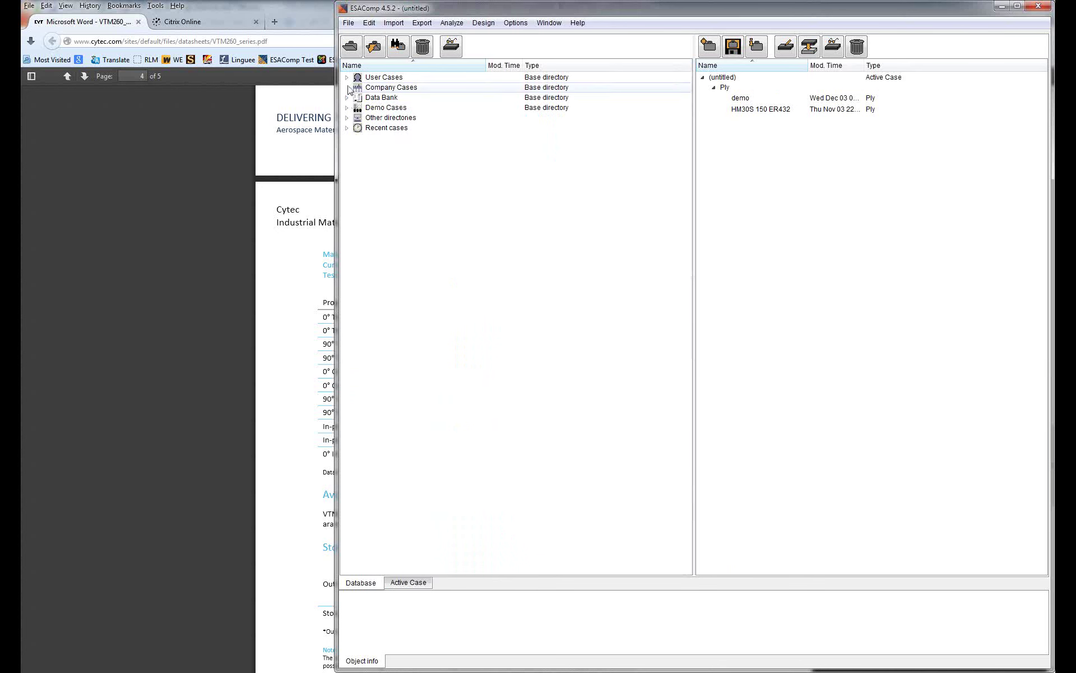
click(347, 77)
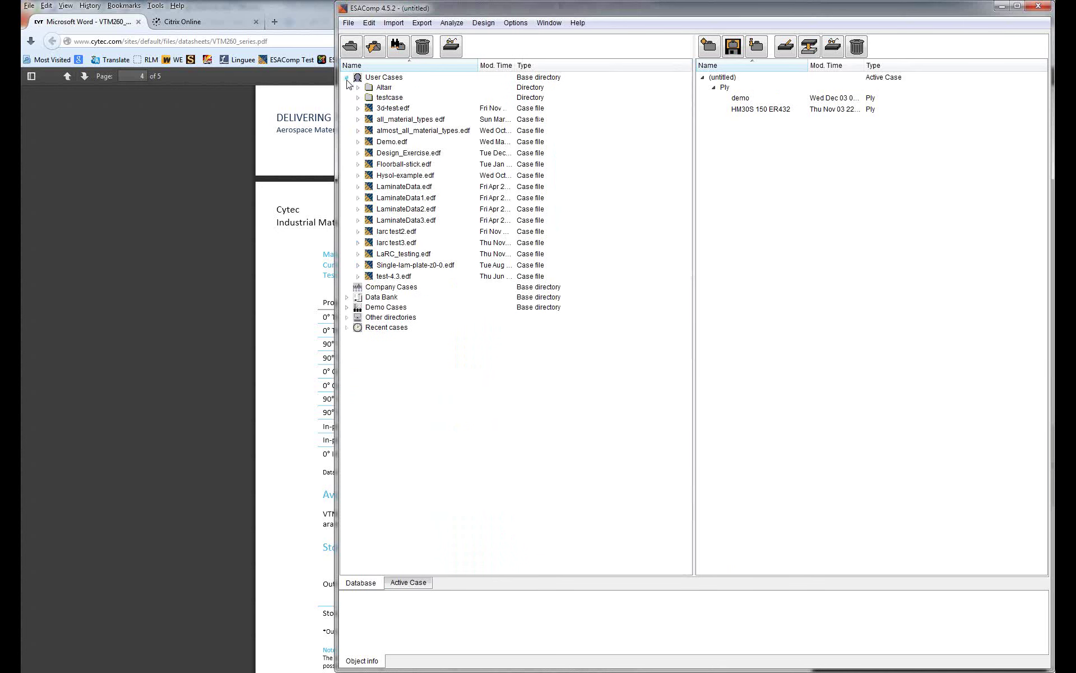
click(358, 152)
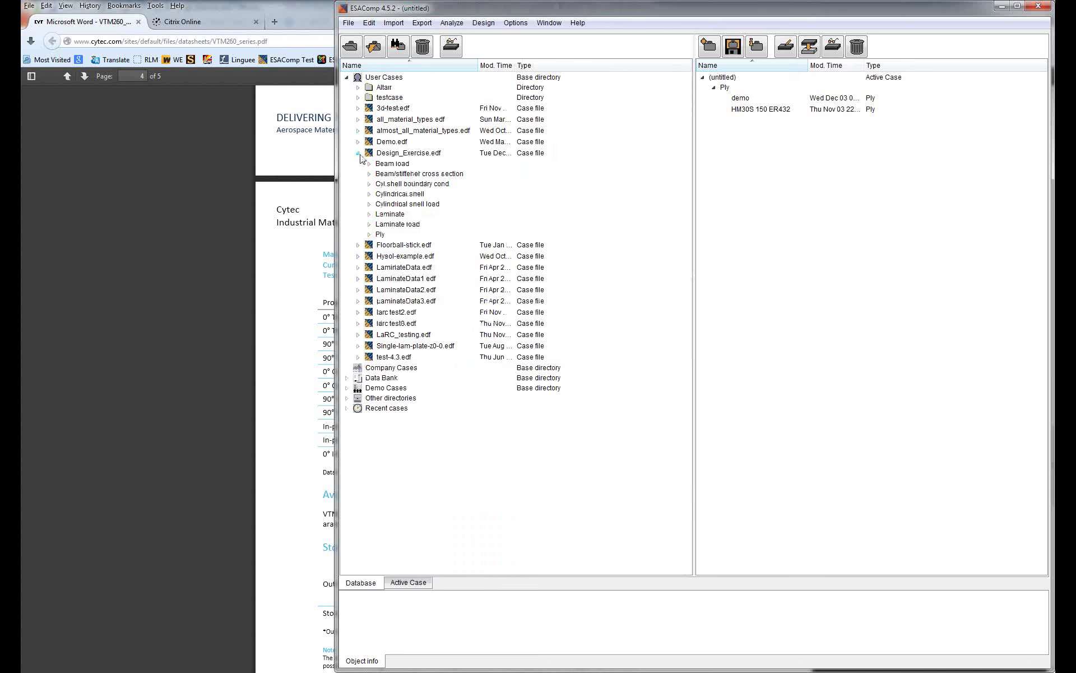
click(369, 235)
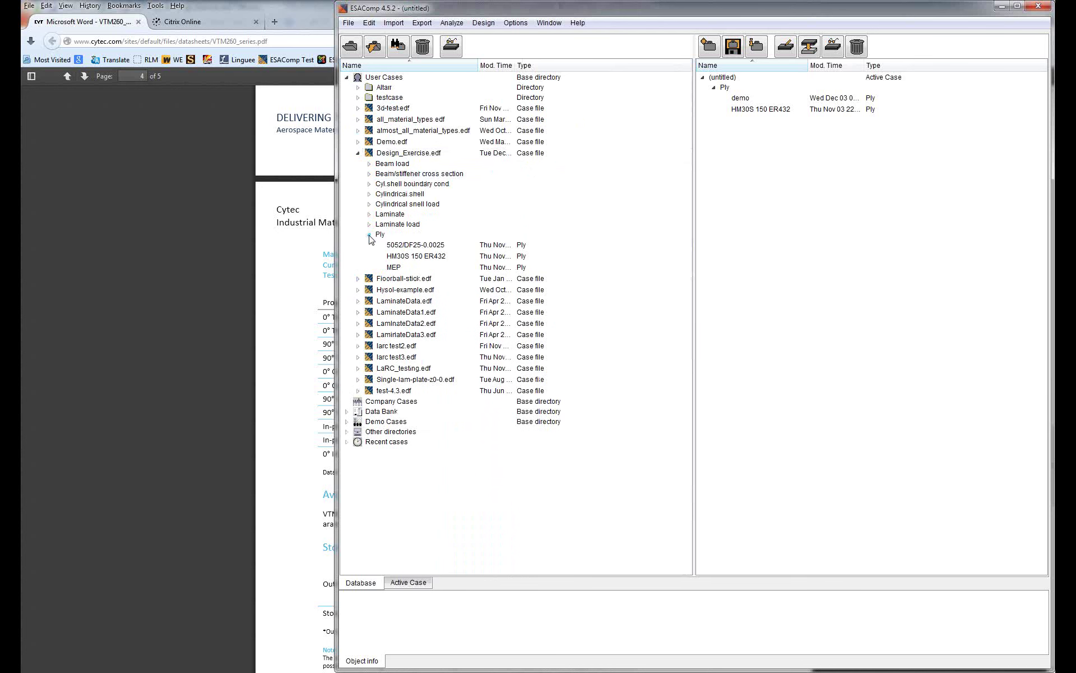
click(405, 248)
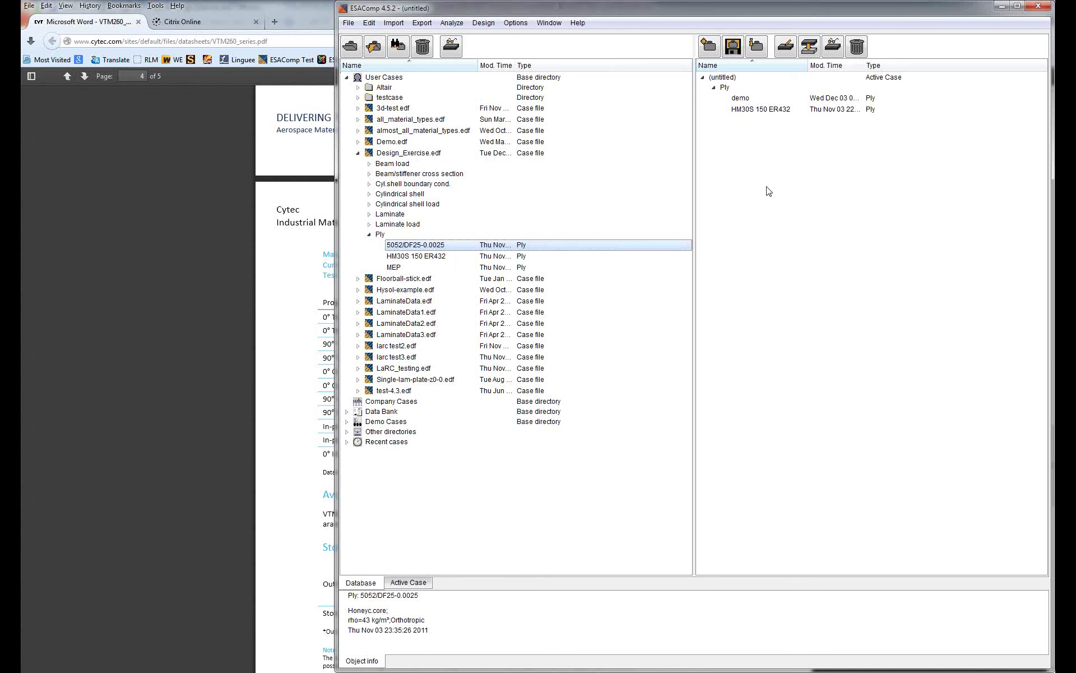
drag(769, 192, 767, 194)
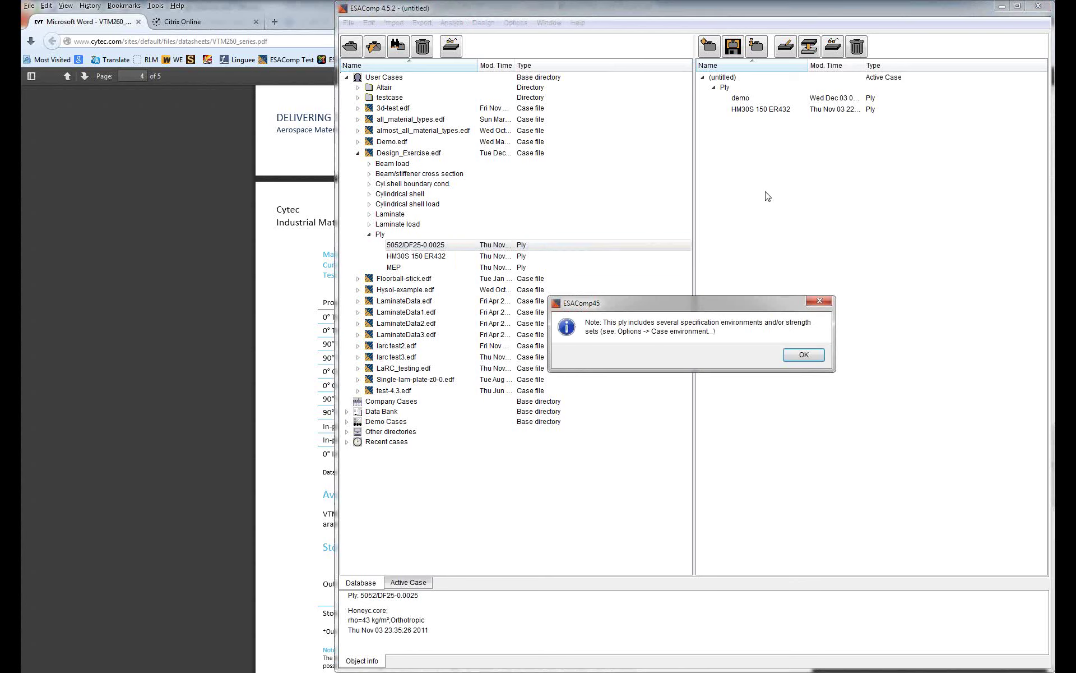
click(803, 355)
Step: Review the specification of the imported 5052/DF25-0.0025 ply without changing it, and collapse the source ply list
double_click(749, 99)
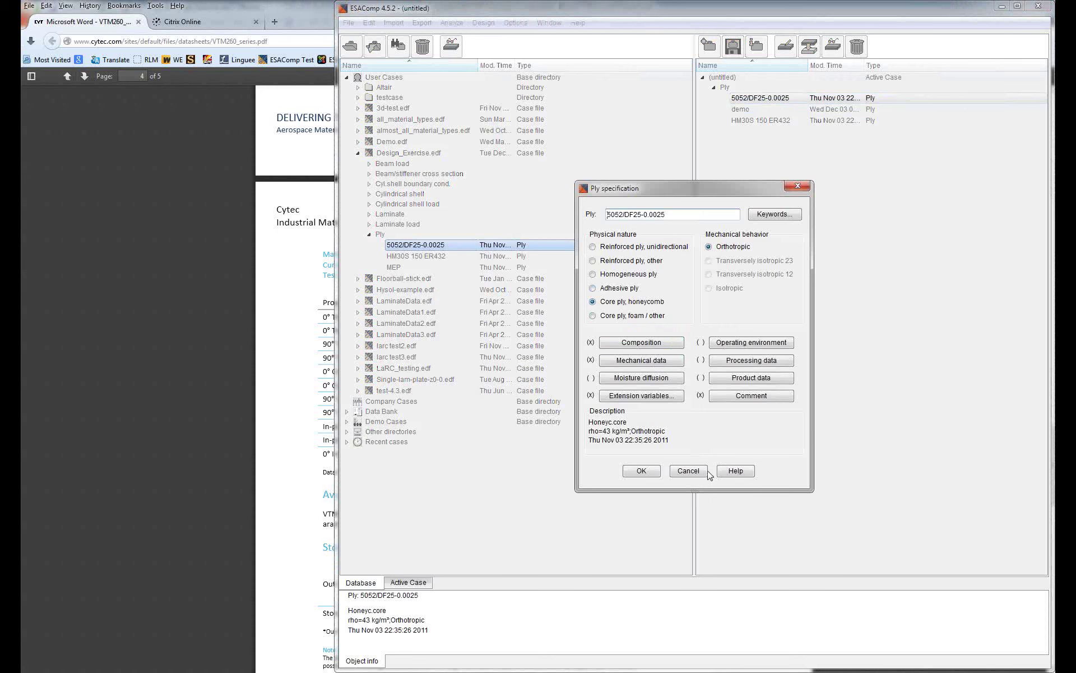
click(687, 470)
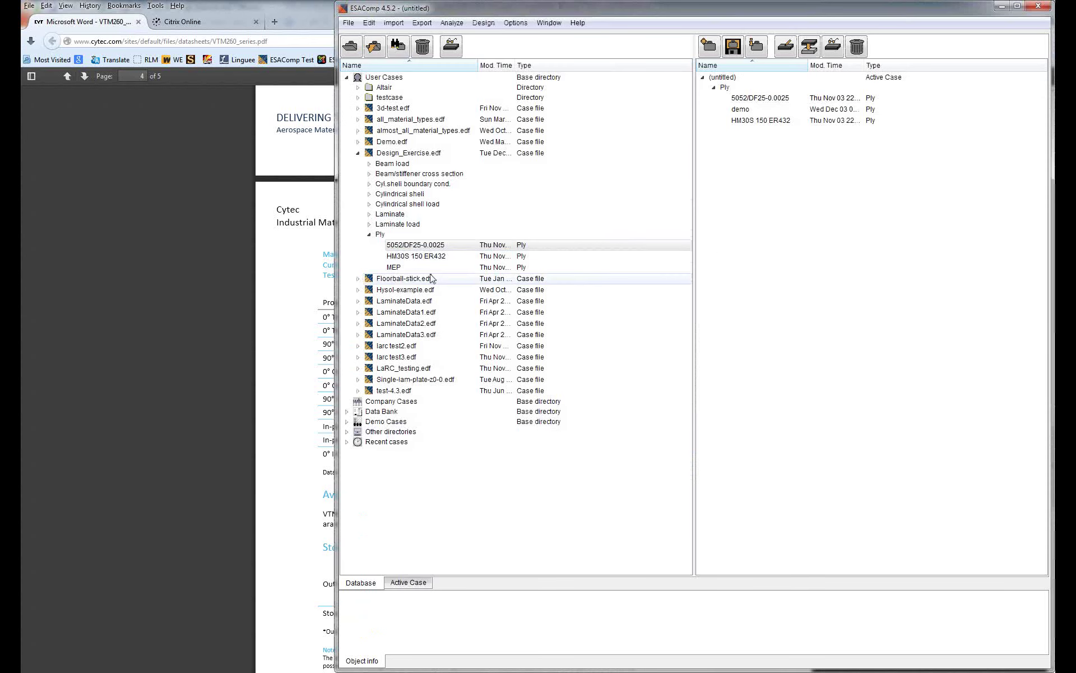
click(370, 234)
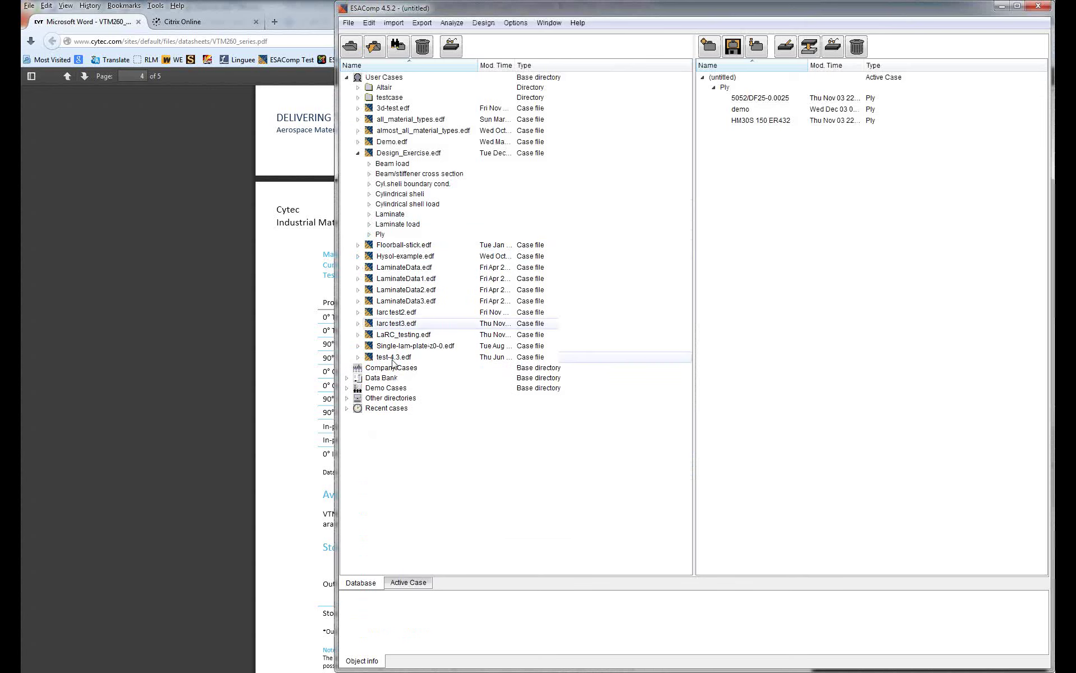
Step: Create a new laminate named sandwich in the active case and open its lay-up definition at the first layer position
click(415, 585)
right_click(463, 185)
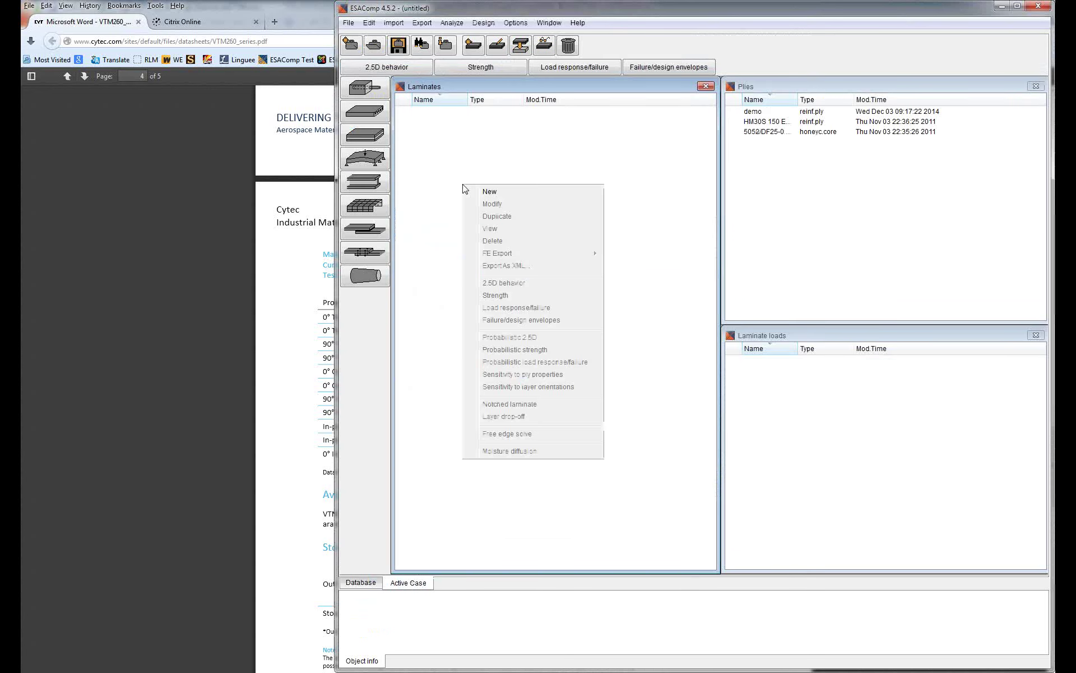
click(498, 194)
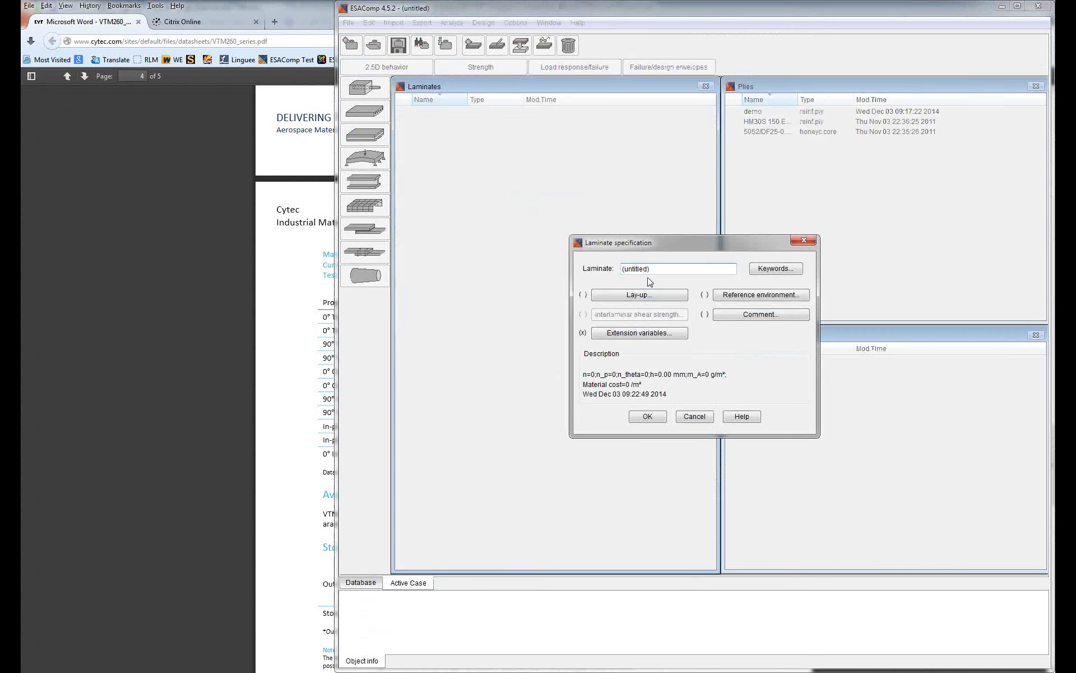
text(sandwich)
click(619, 296)
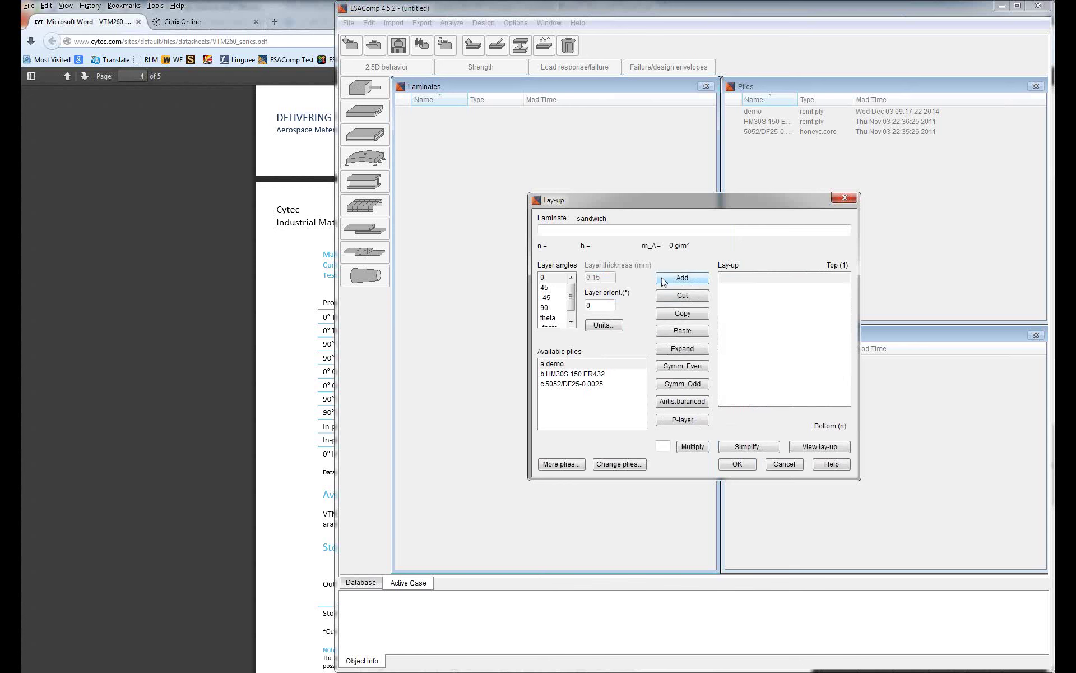
click(725, 278)
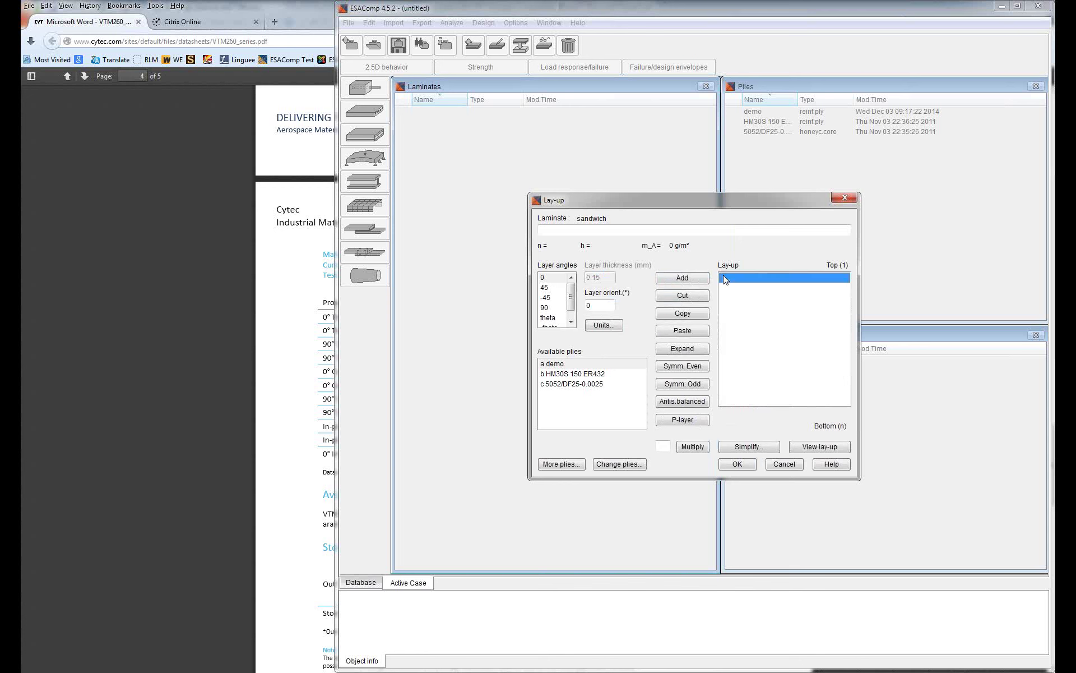
Step: Switch to the Design_Exercise Excel workbook and examine the stability and maximum mass constraints and the mass-per-area budget
key(alt+Tab)
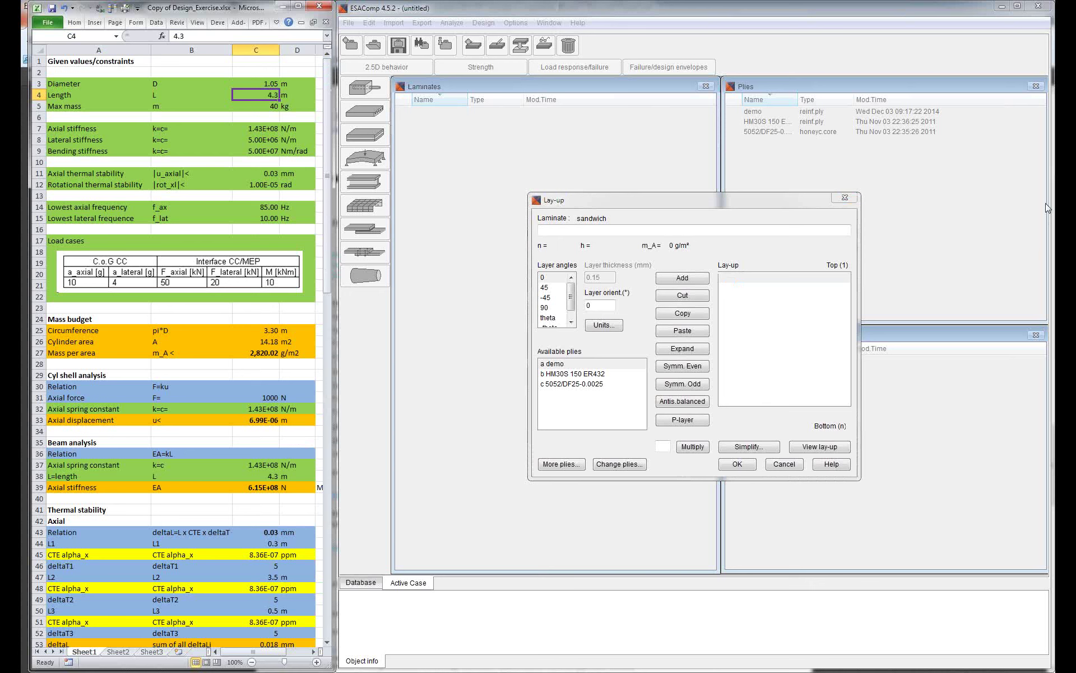
click(244, 184)
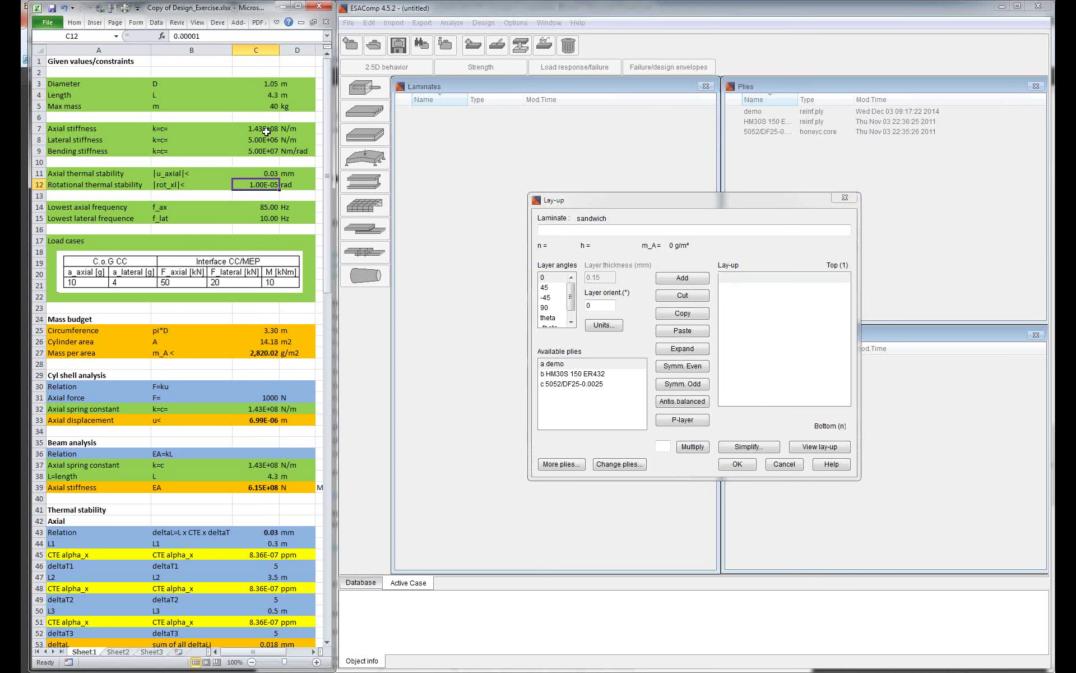
click(270, 104)
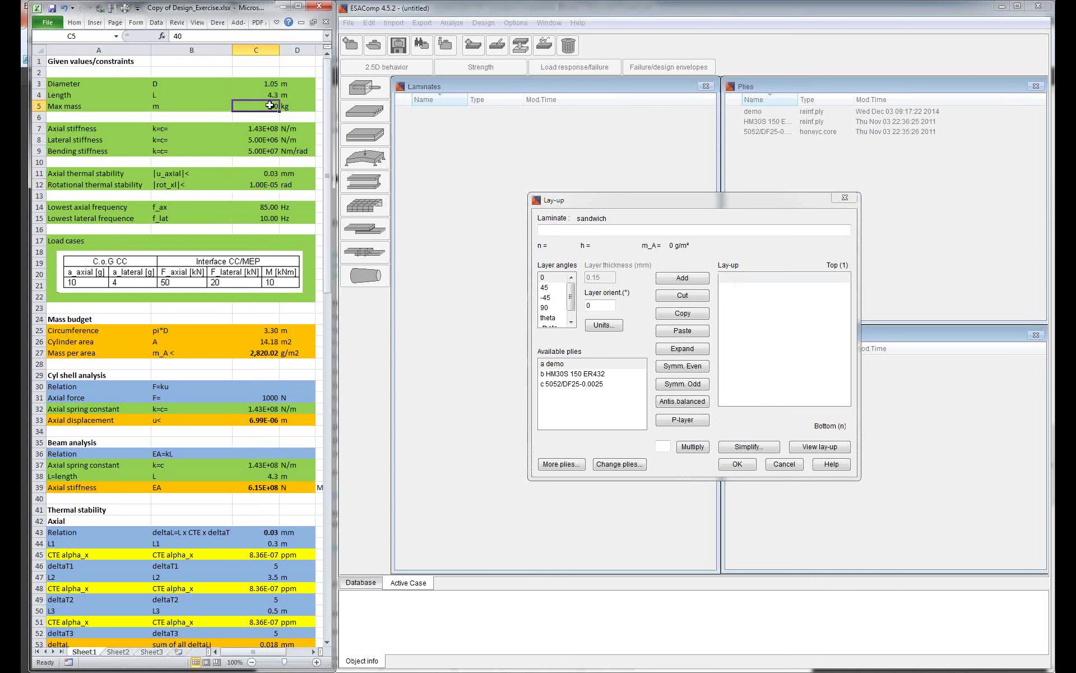
click(111, 96)
click(104, 106)
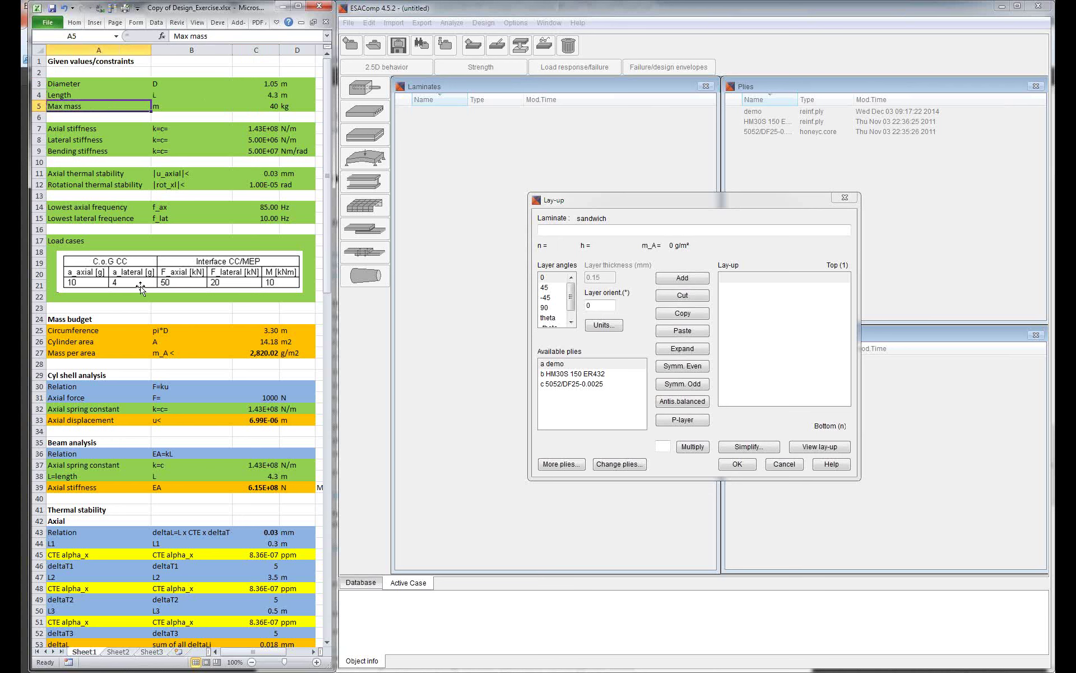
click(96, 353)
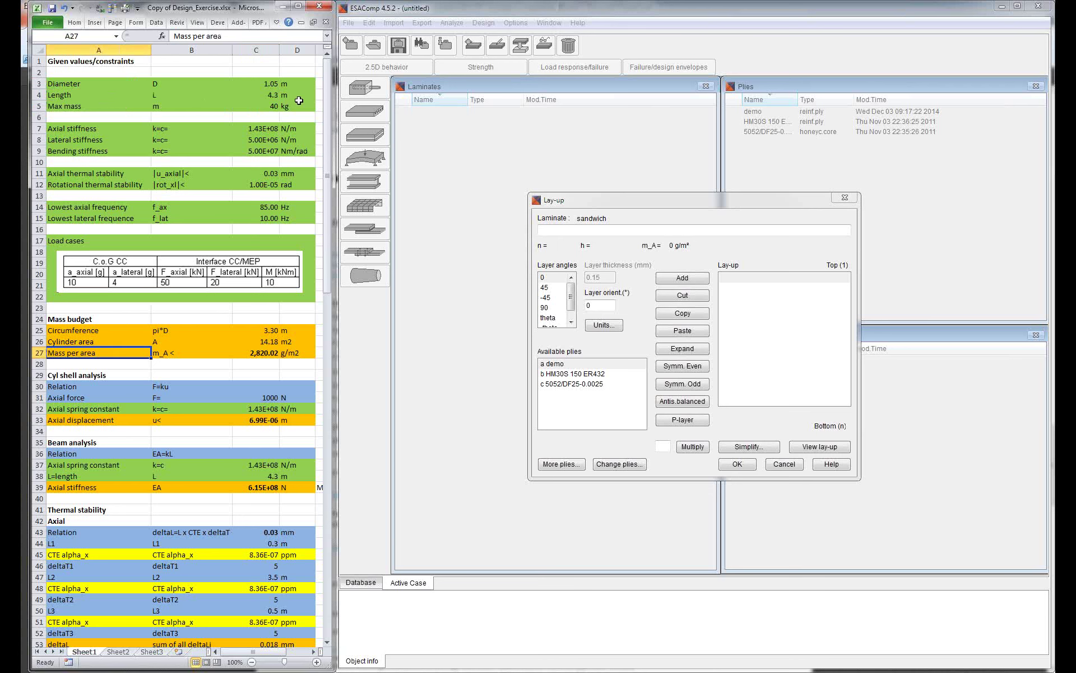
click(205, 332)
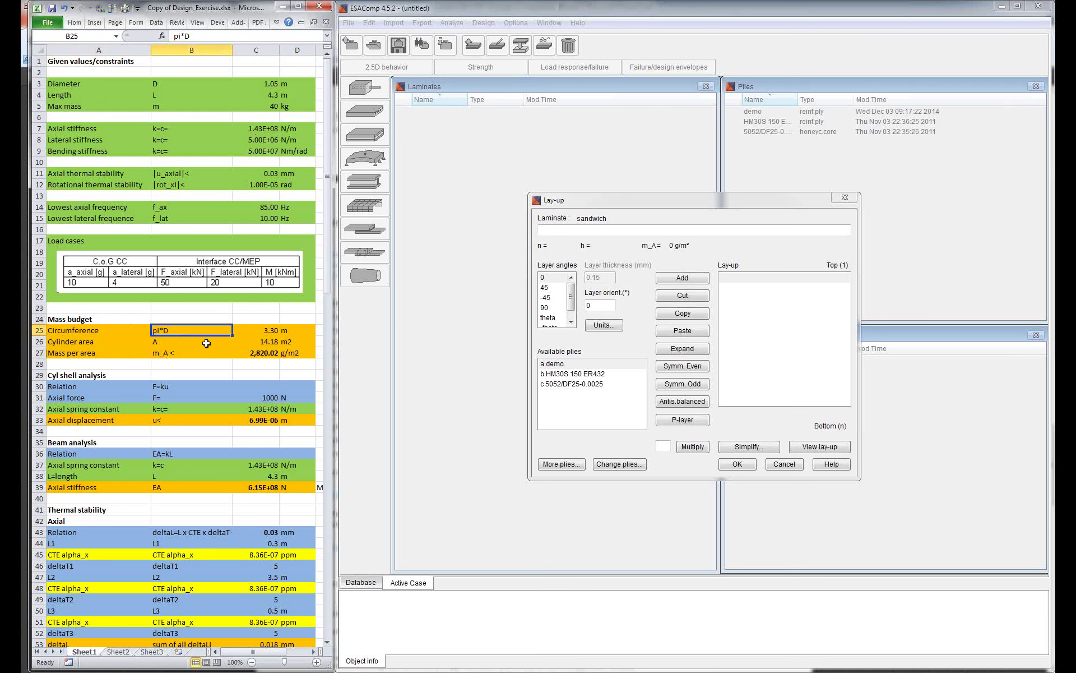
click(160, 352)
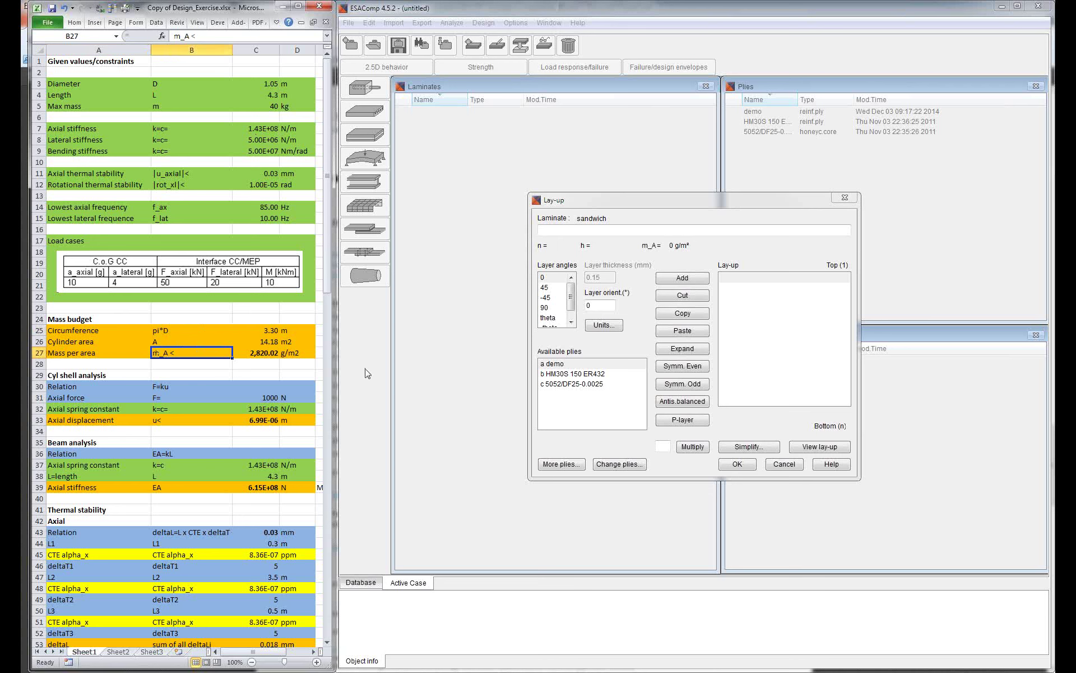
Step: Switch back to ESAComp and add two 0° layers of the HM30S 150 ER432 ply to the sandwich lay-up
click(585, 366)
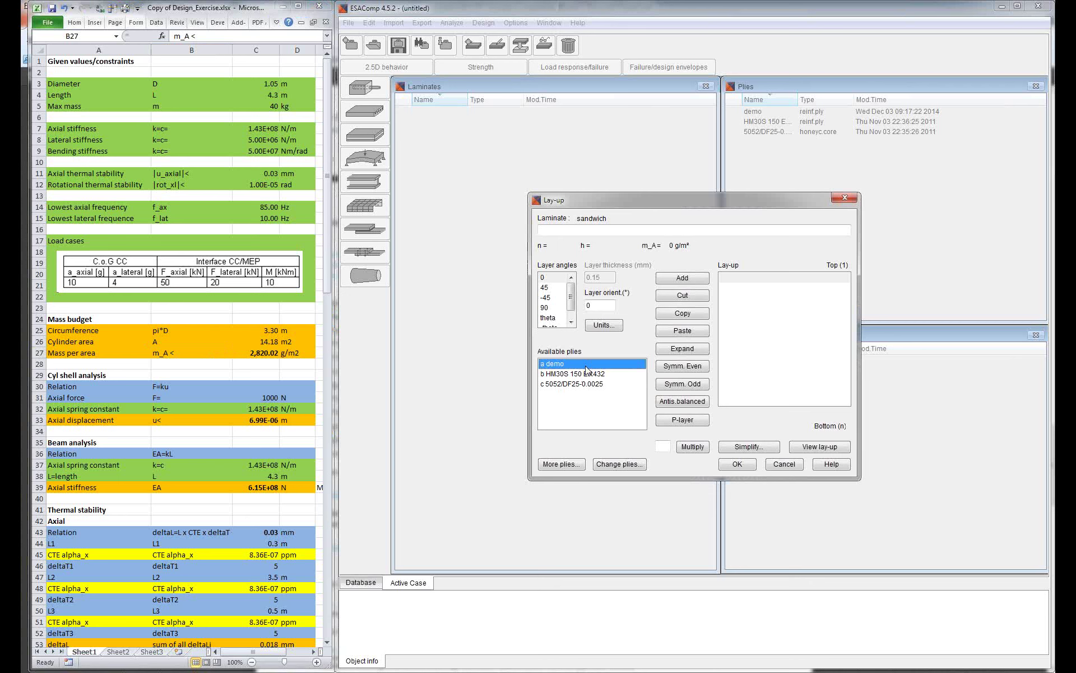
click(584, 374)
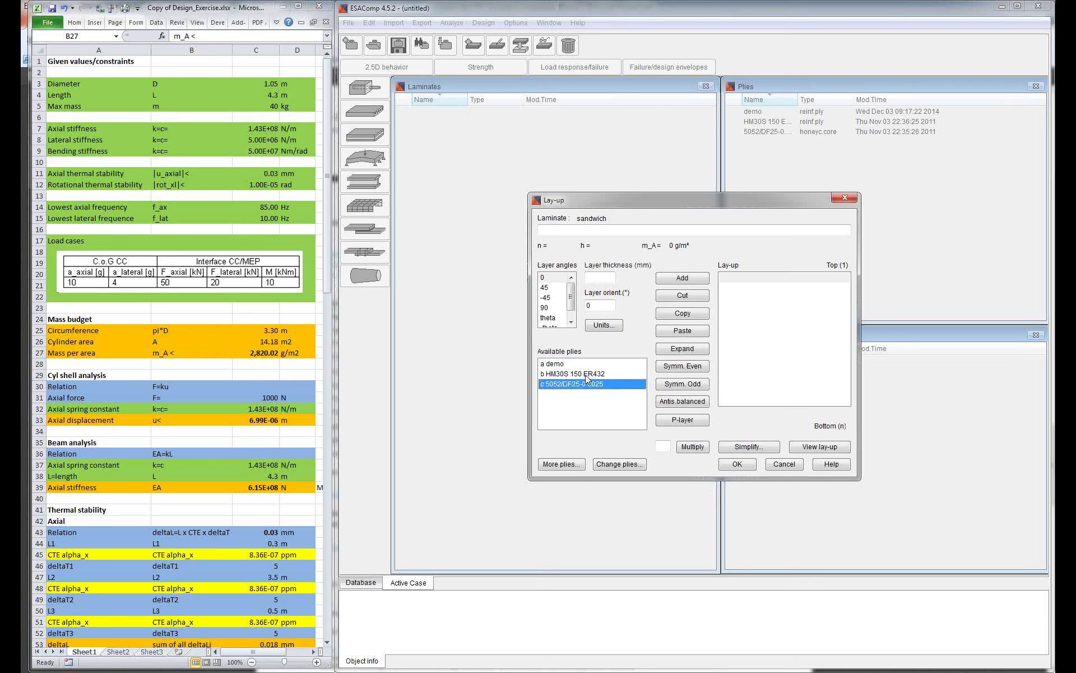
click(742, 279)
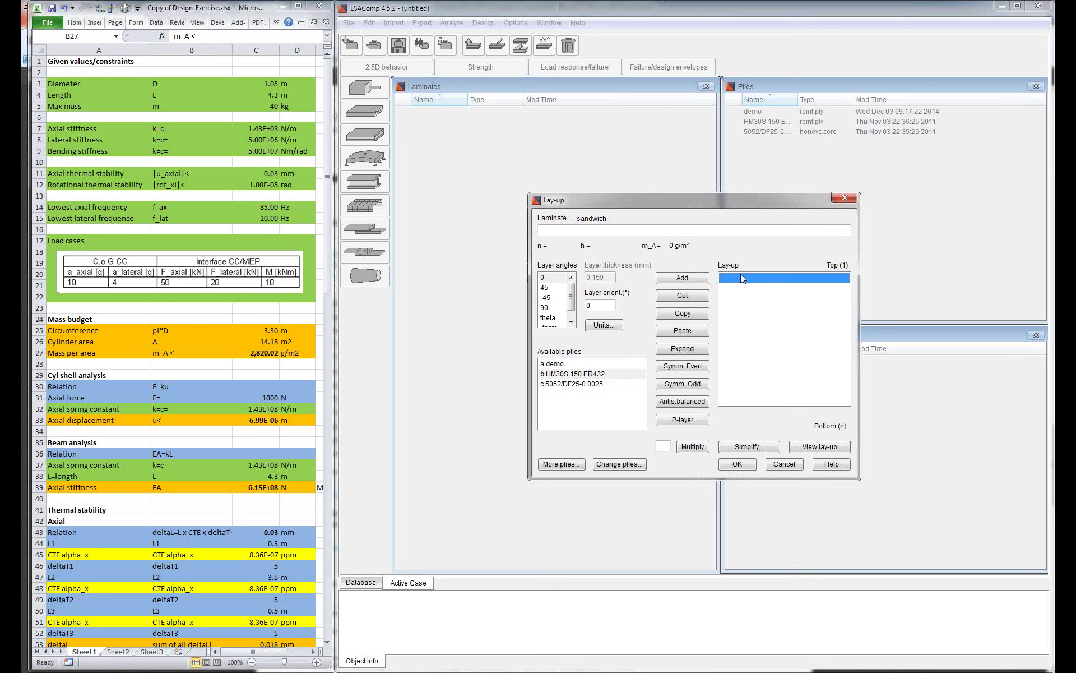
click(682, 278)
click(683, 278)
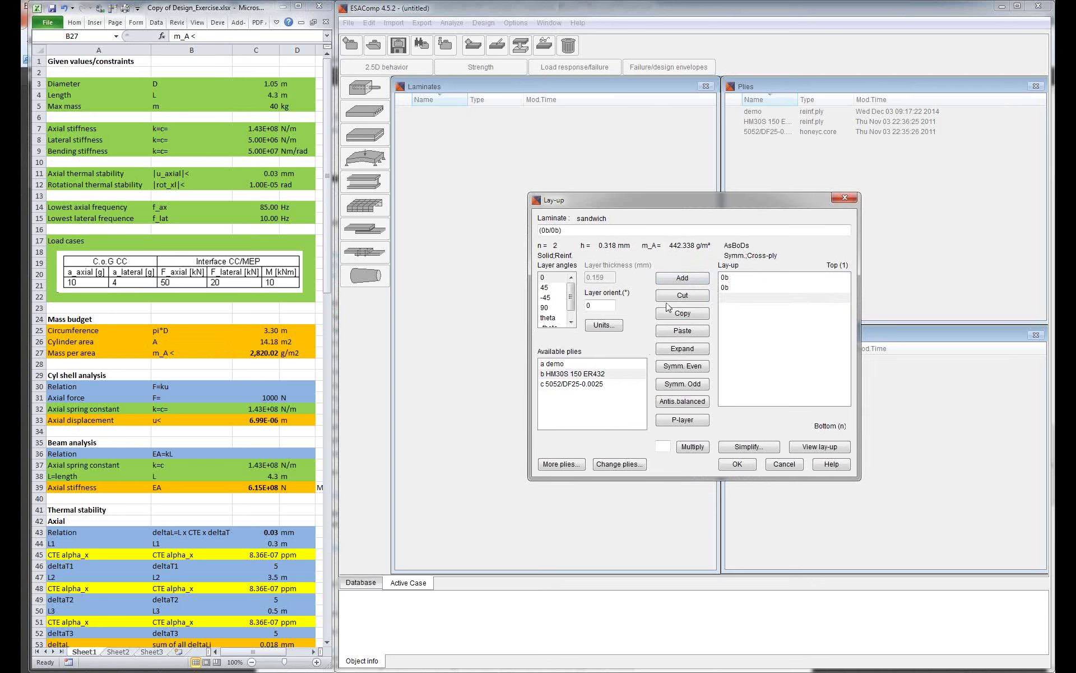
Step: Add further HM30S 150 ER432 layers at 45°, -45° and 0° to complete the upper face sheet
double_click(560, 287)
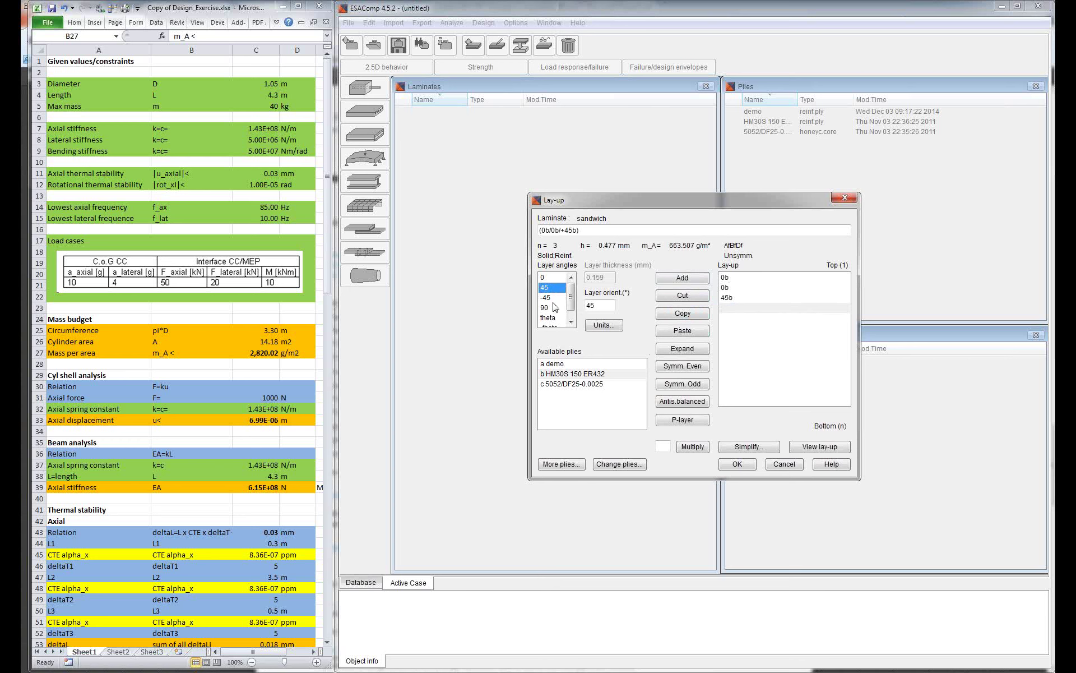
double_click(553, 298)
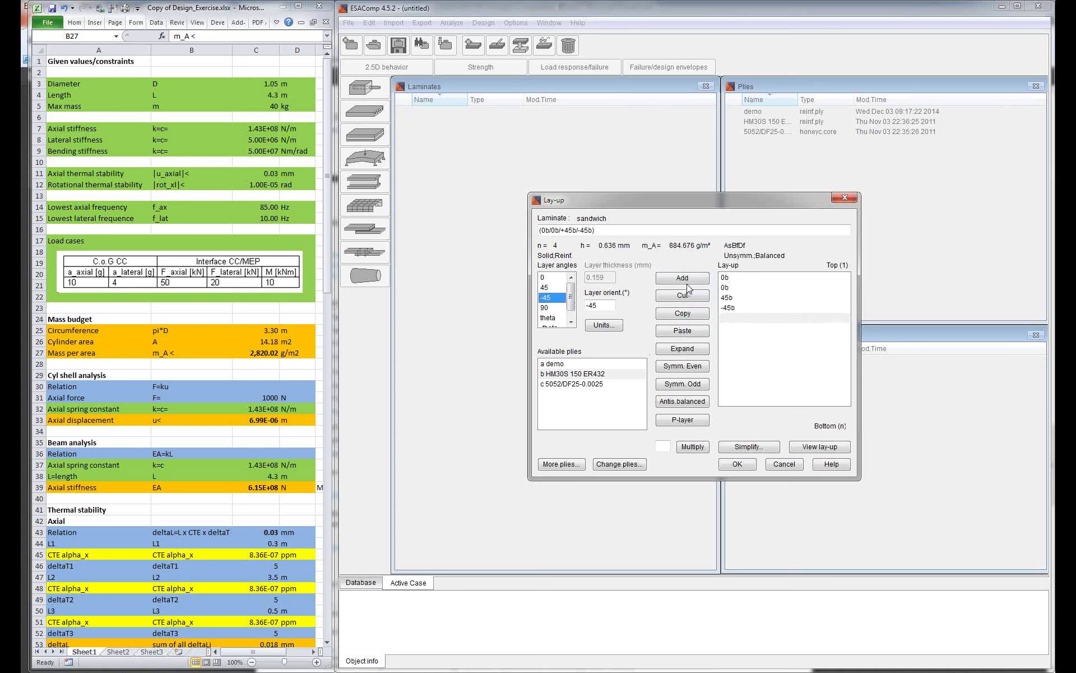
click(561, 278)
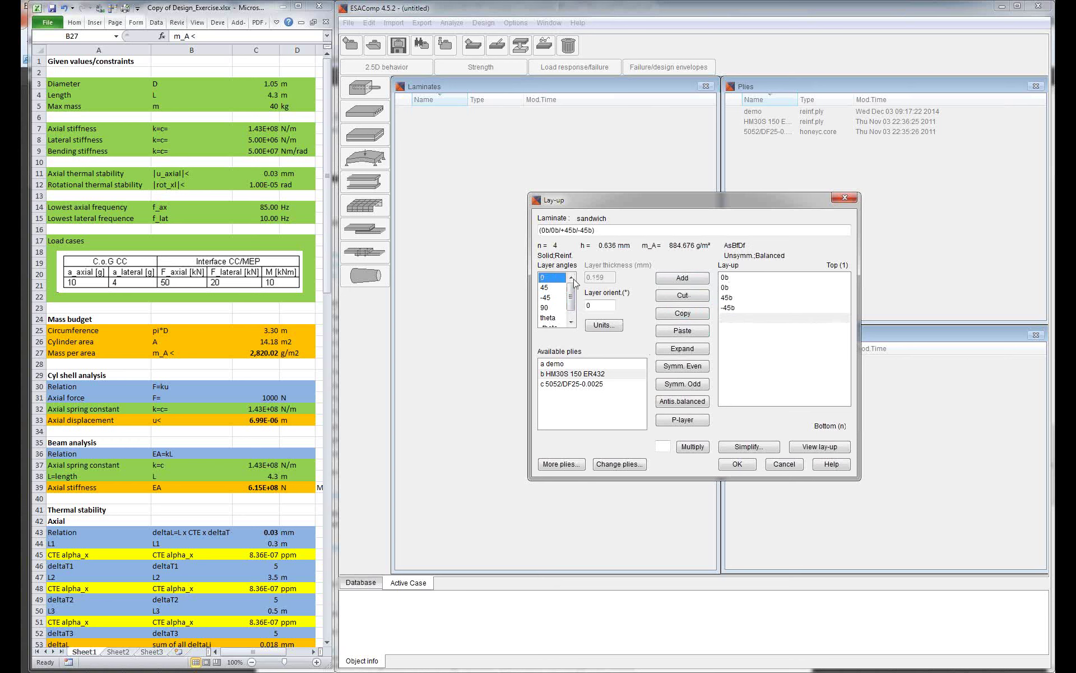
click(688, 283)
Step: Add a 15 mm thick 5052/DF25-0.0025 honeycomb core layer at 0° below the face sheet layers
click(606, 384)
click(611, 277)
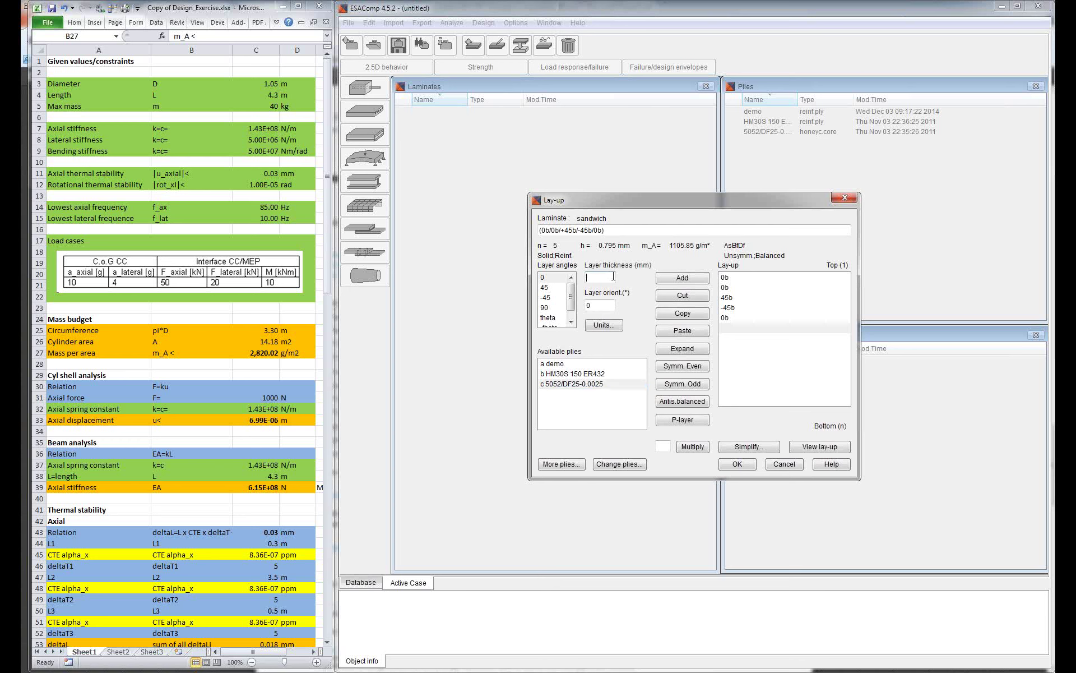
click(678, 282)
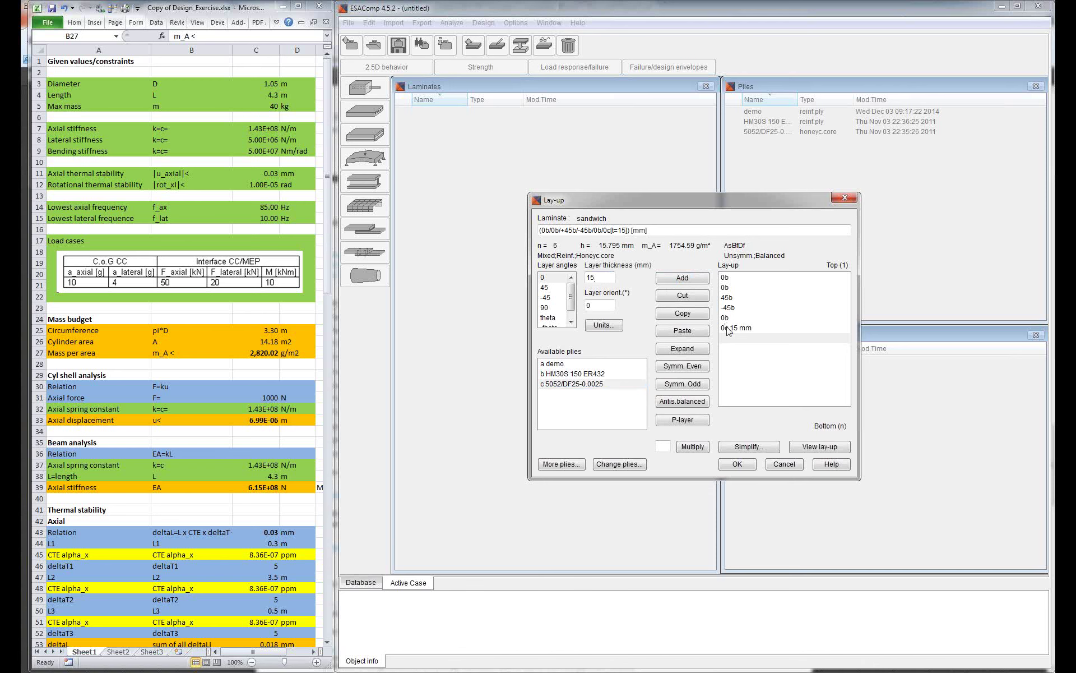
Step: Apply odd symmetry to all layers so they mirror about the honeycomb core, and view the sandwich lay-up drawing
drag(728, 331, 731, 282)
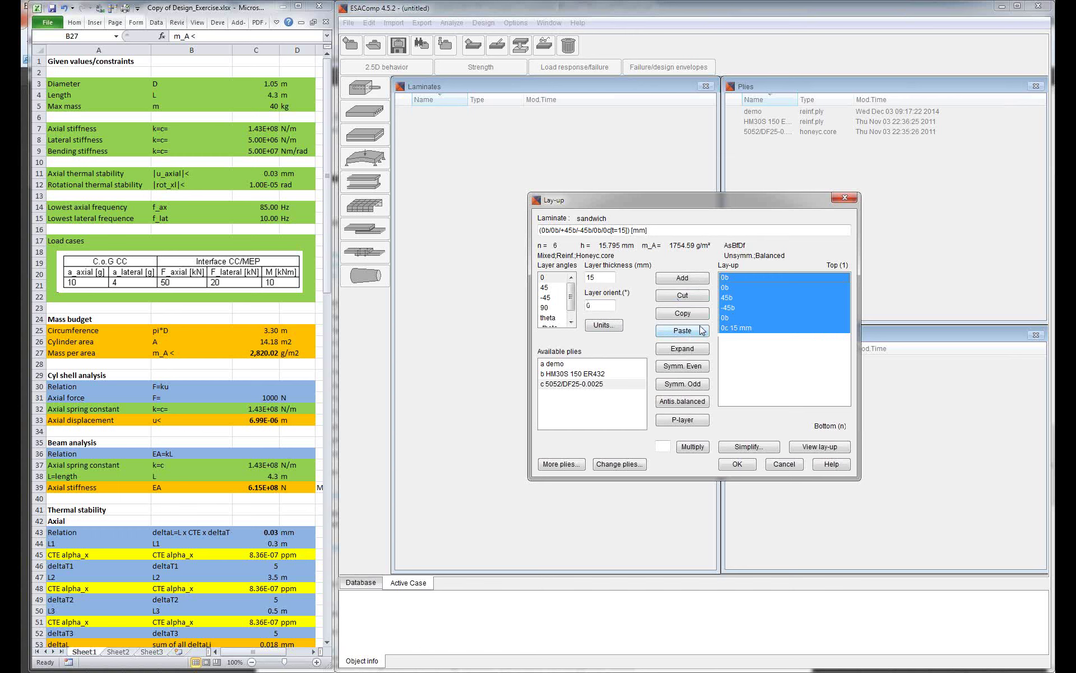
click(695, 393)
click(818, 446)
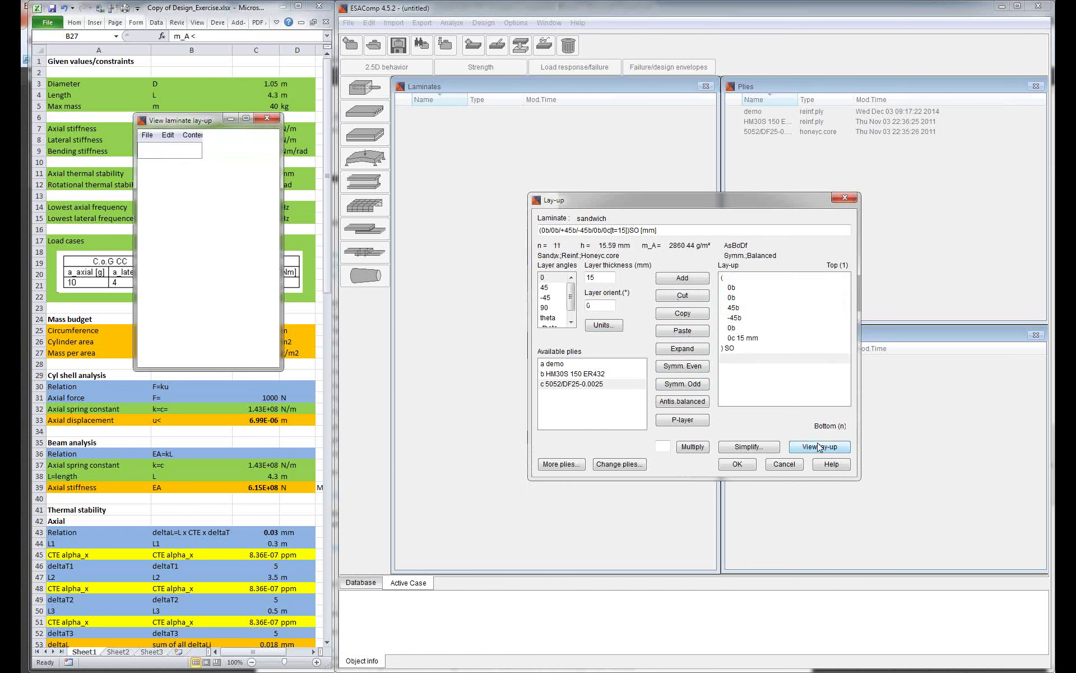
drag(212, 121, 455, 219)
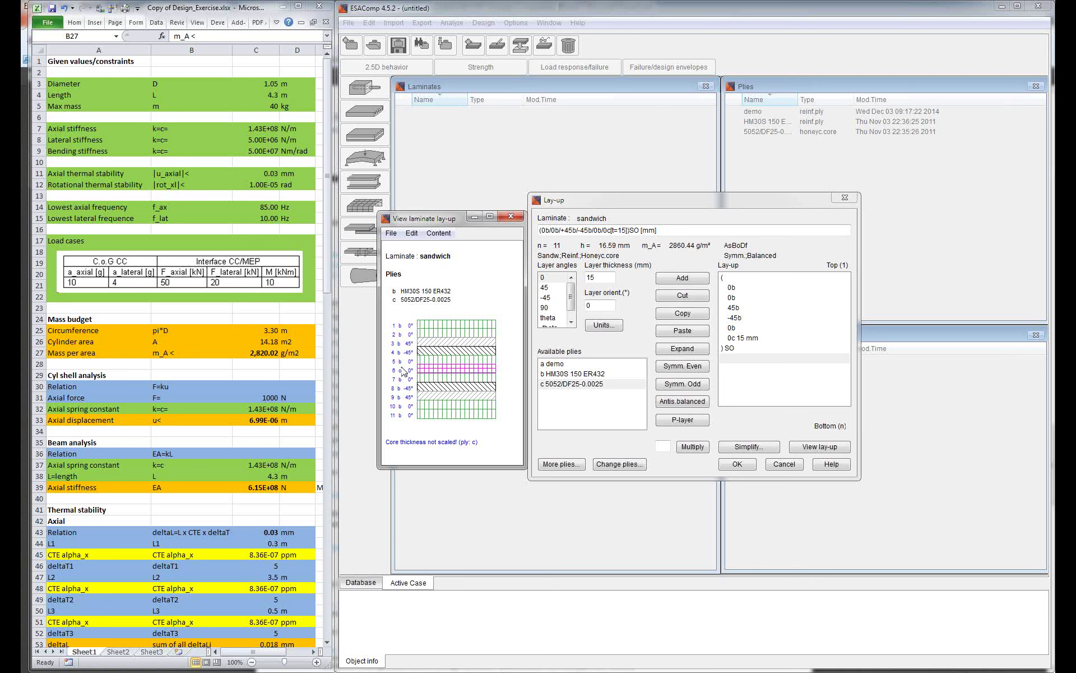
click(511, 217)
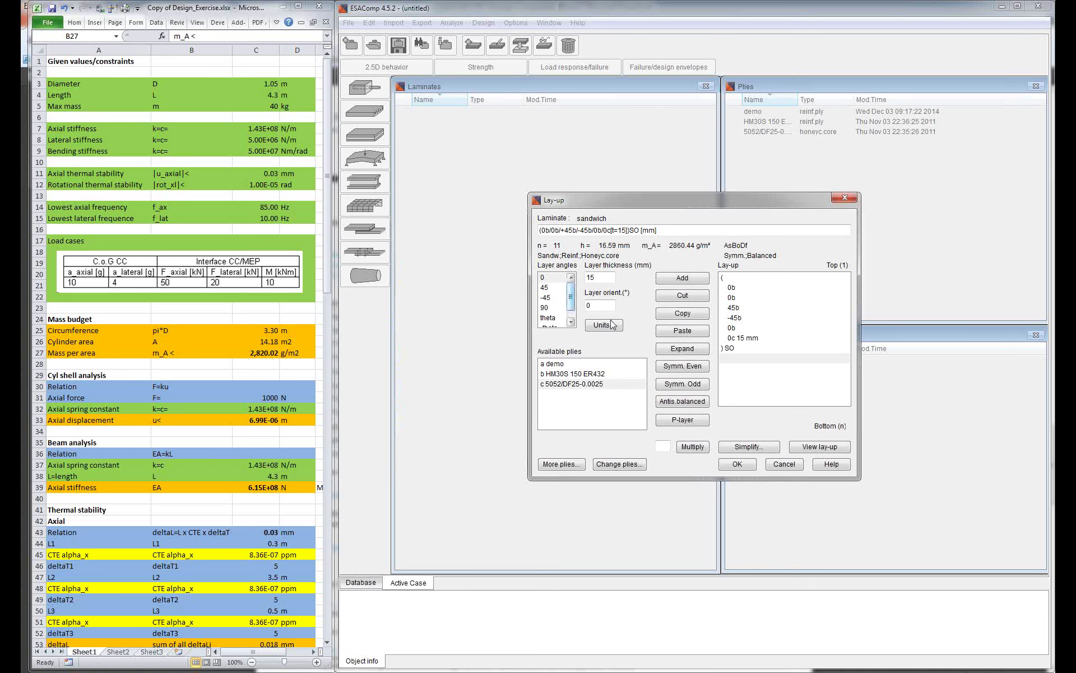
Step: Accept the lay-up and save the sandwich laminate specification to the active case
click(730, 348)
click(739, 339)
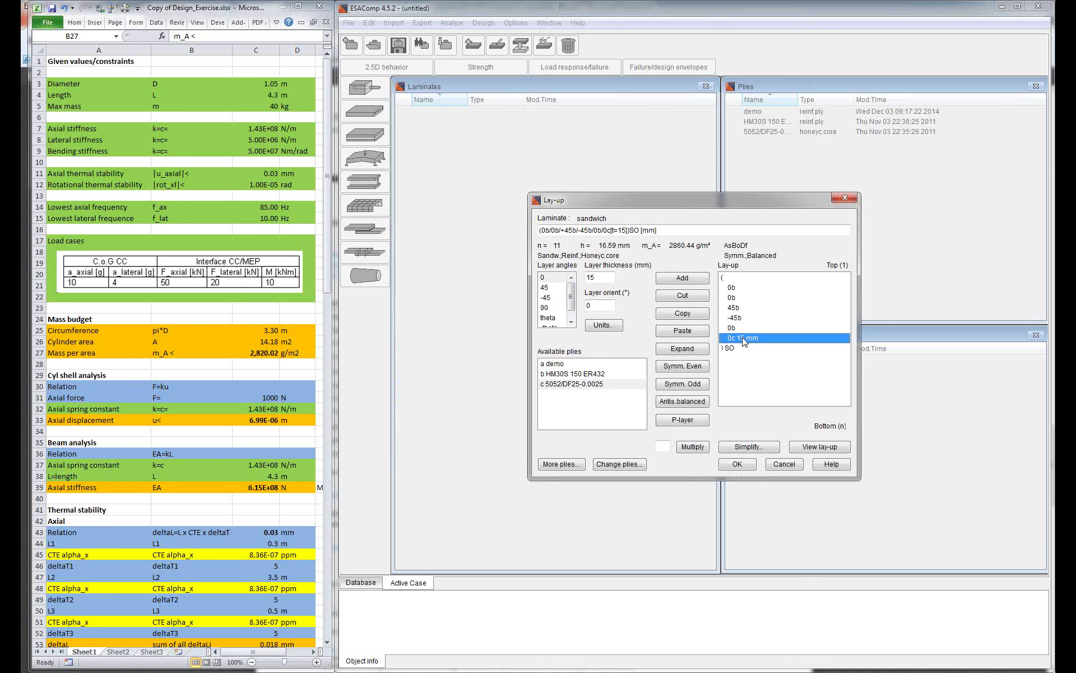
click(738, 465)
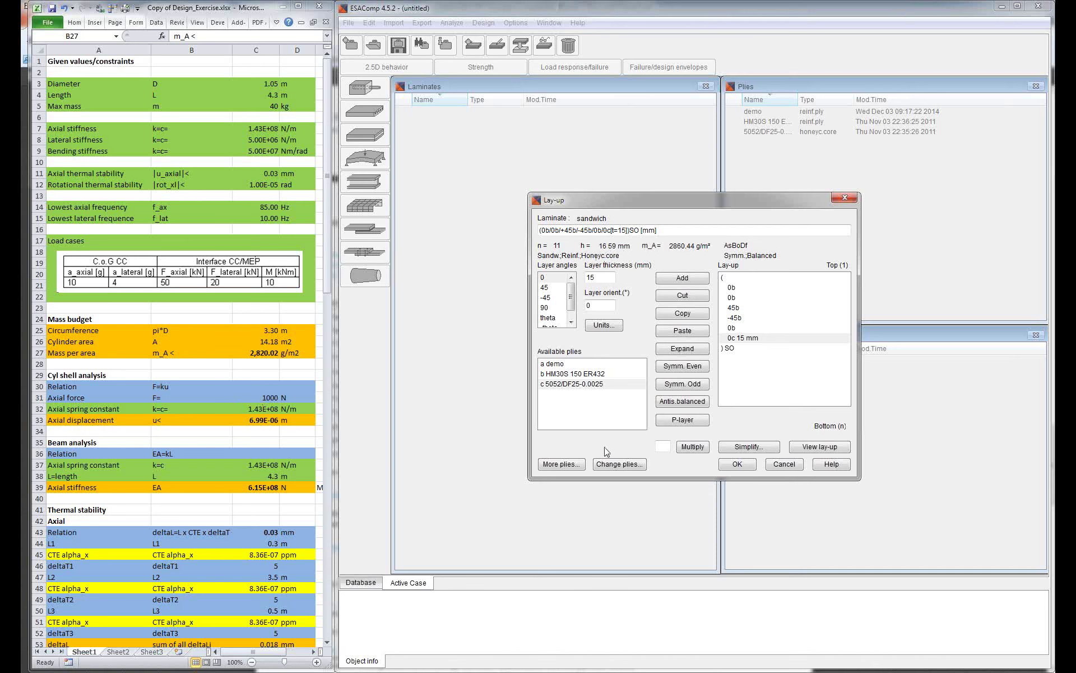
click(737, 464)
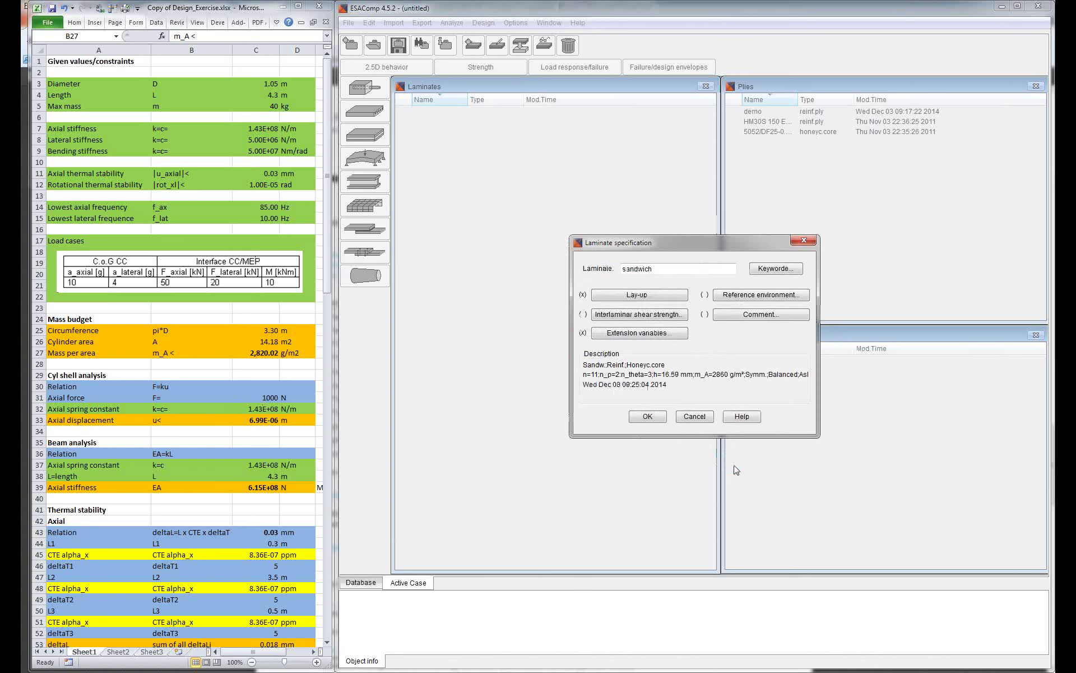
click(647, 418)
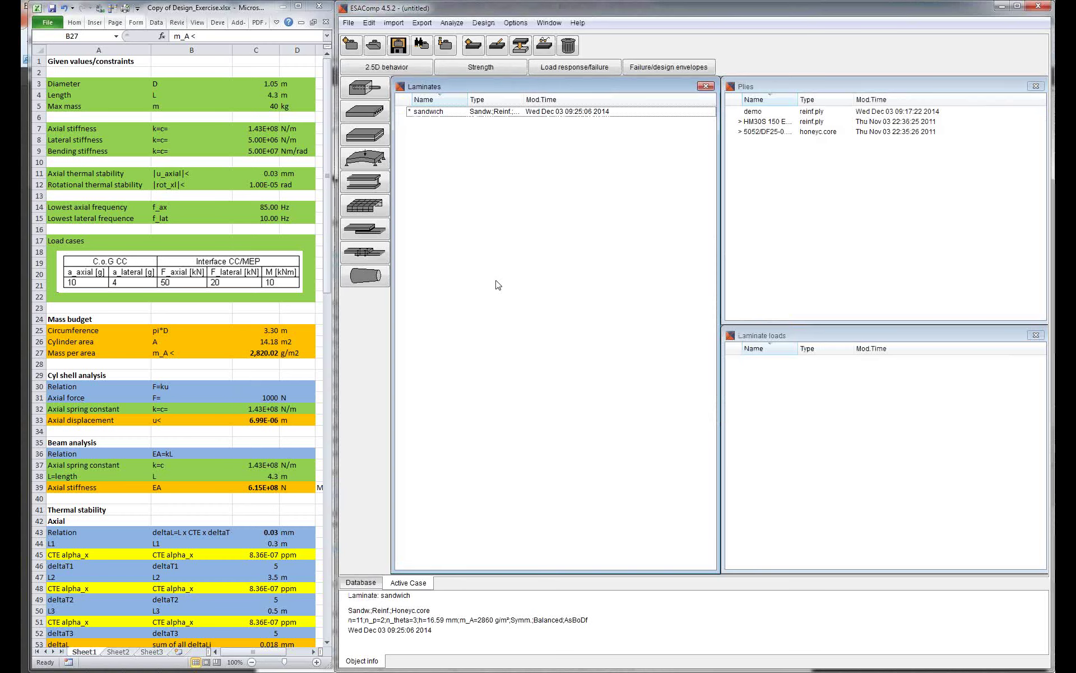
click(448, 116)
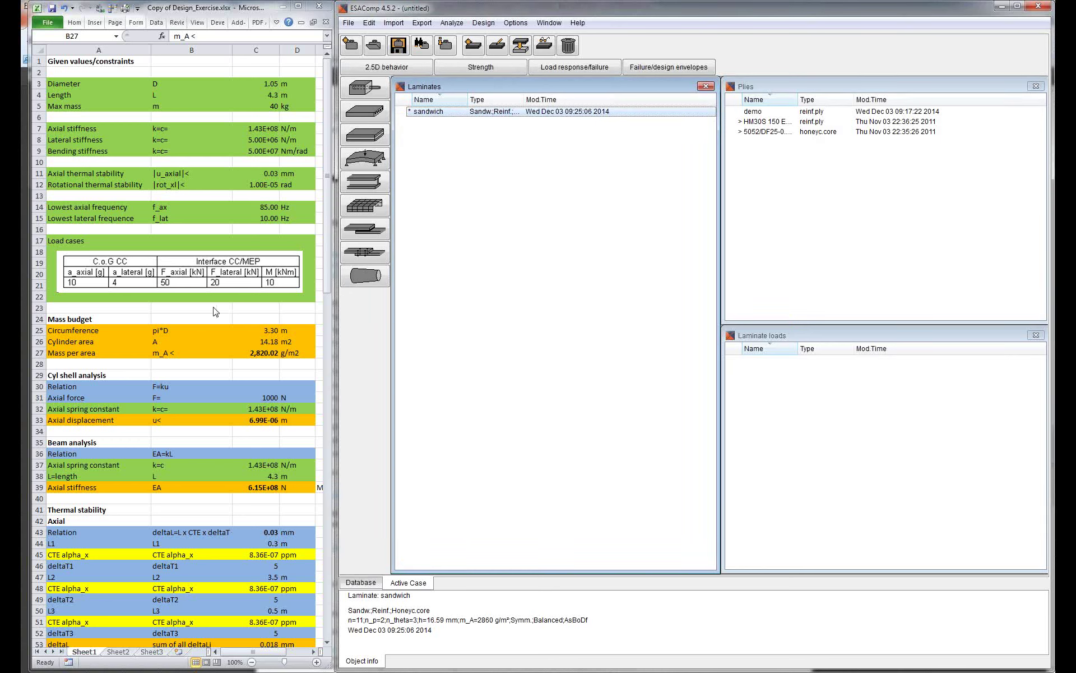
Step: Switch to the Design_Exercise Excel workbook and examine the axial thermal stability section's lengths, CTE alpha_x values and temperature differences
key(alt+Tab)
scroll(204, 446, down, 3)
click(204, 442)
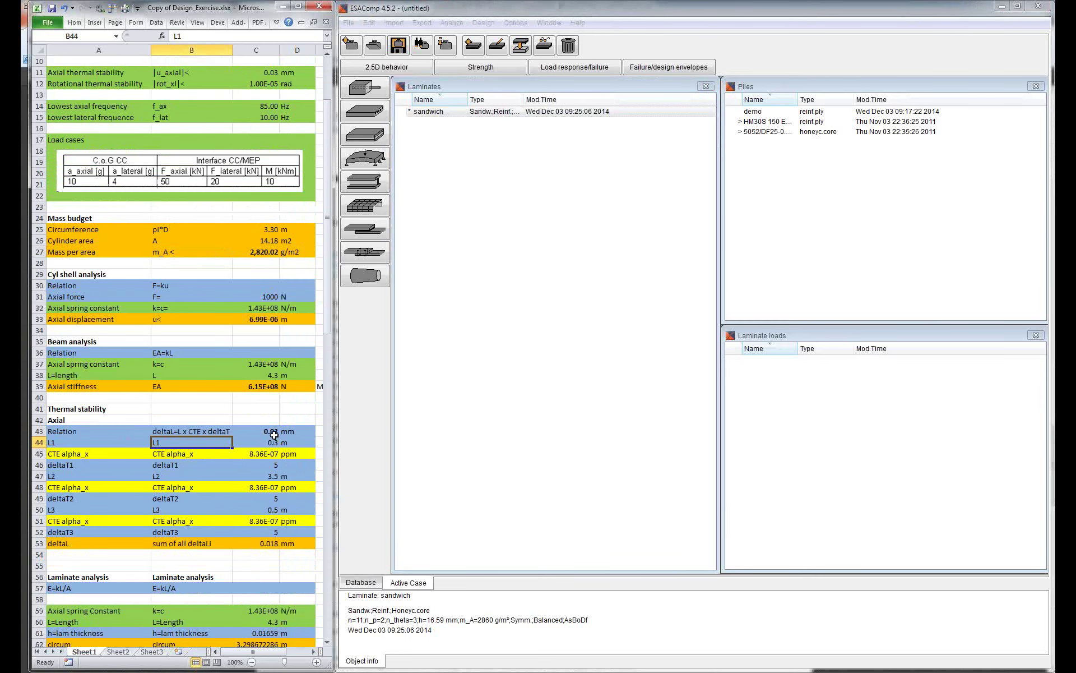
click(260, 483)
click(260, 477)
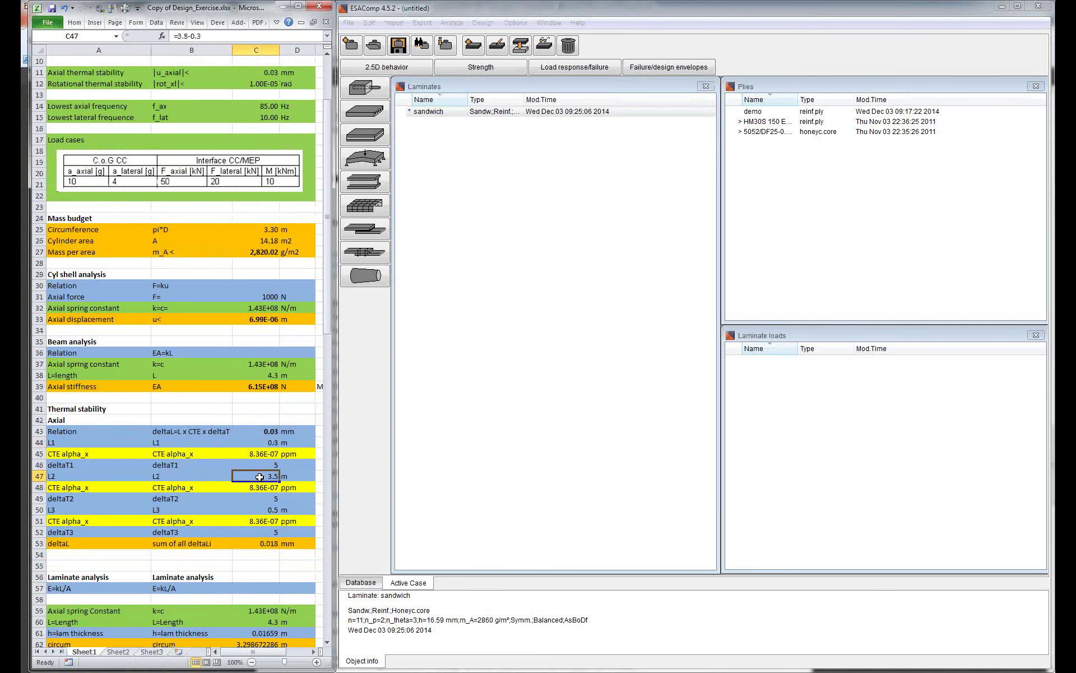
scroll(267, 451, down, 1)
click(268, 422)
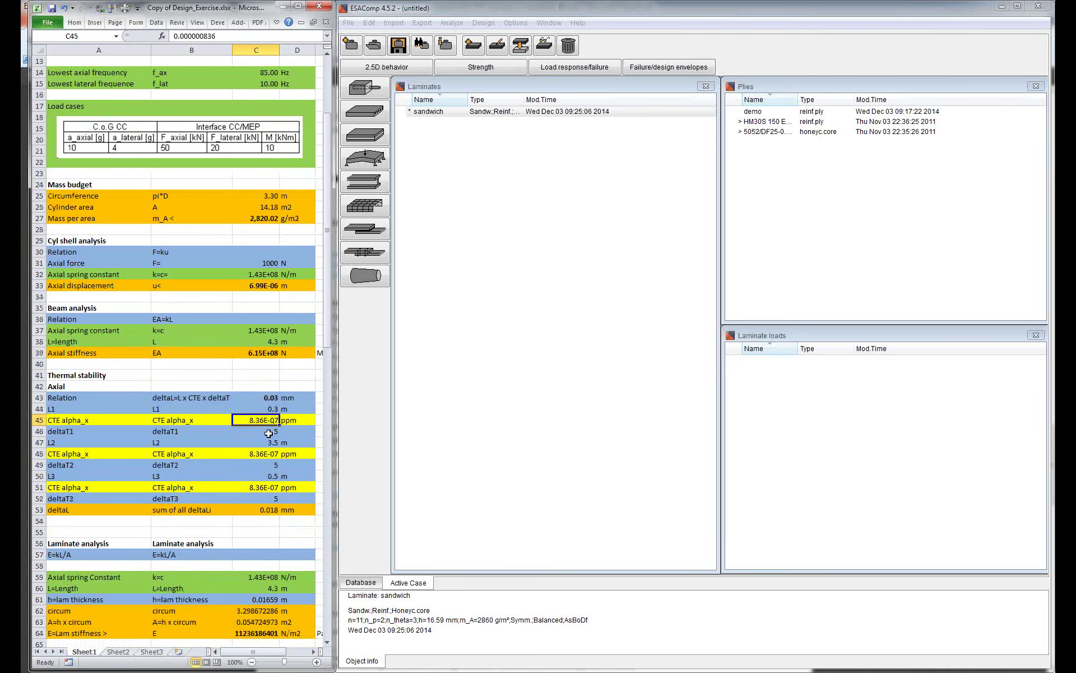
click(267, 465)
click(269, 487)
click(267, 454)
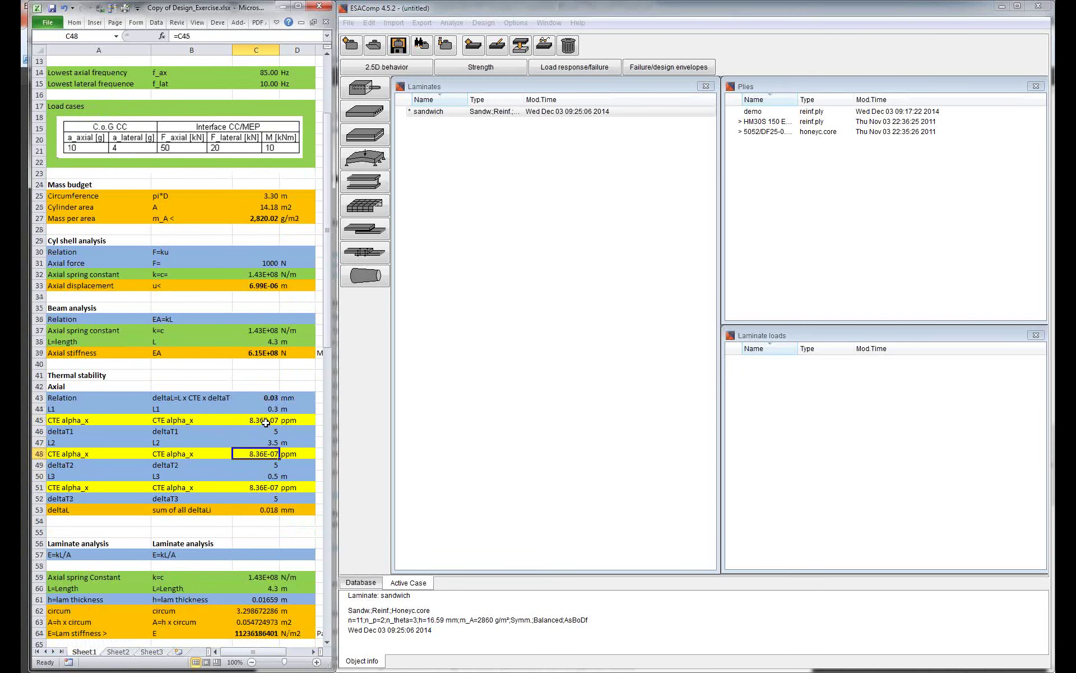
click(267, 420)
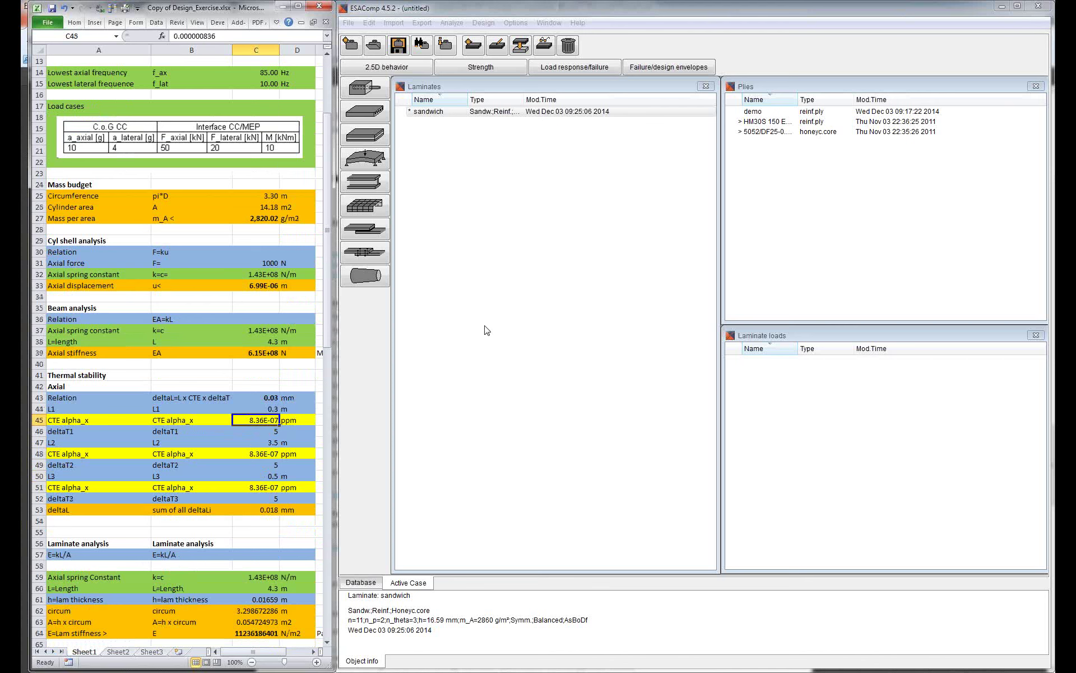
Step: Switch back to ESAComp and run a 2.5D behavior analysis of the sandwich laminate's engineering constants and expansion coefficients at theta 0°
click(472, 228)
click(431, 119)
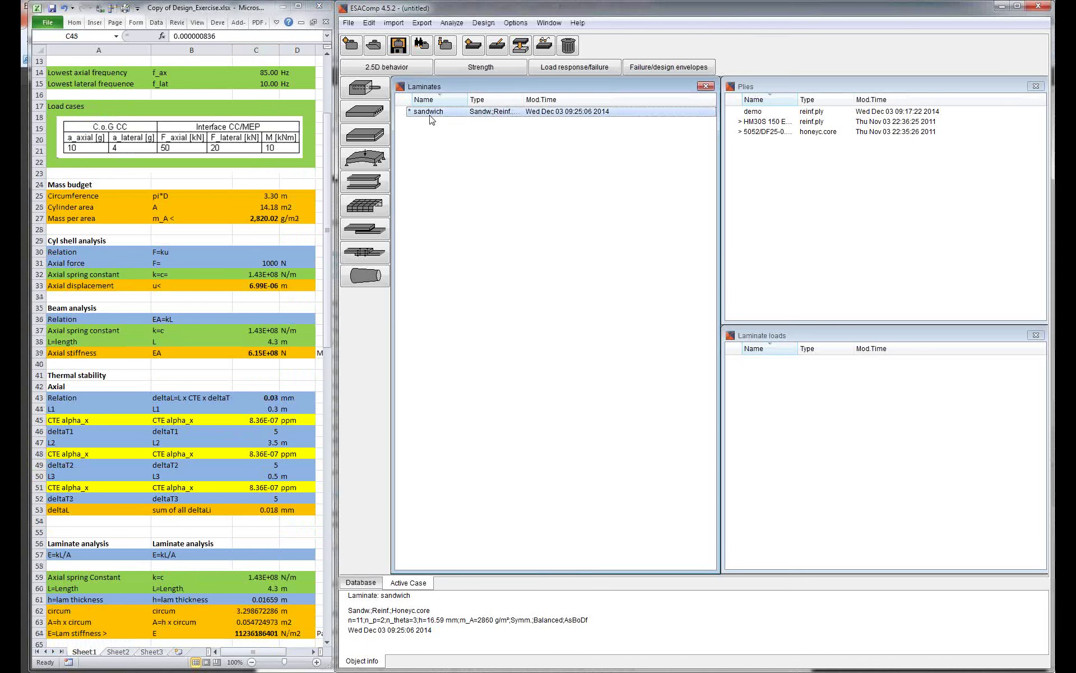
right_click(432, 119)
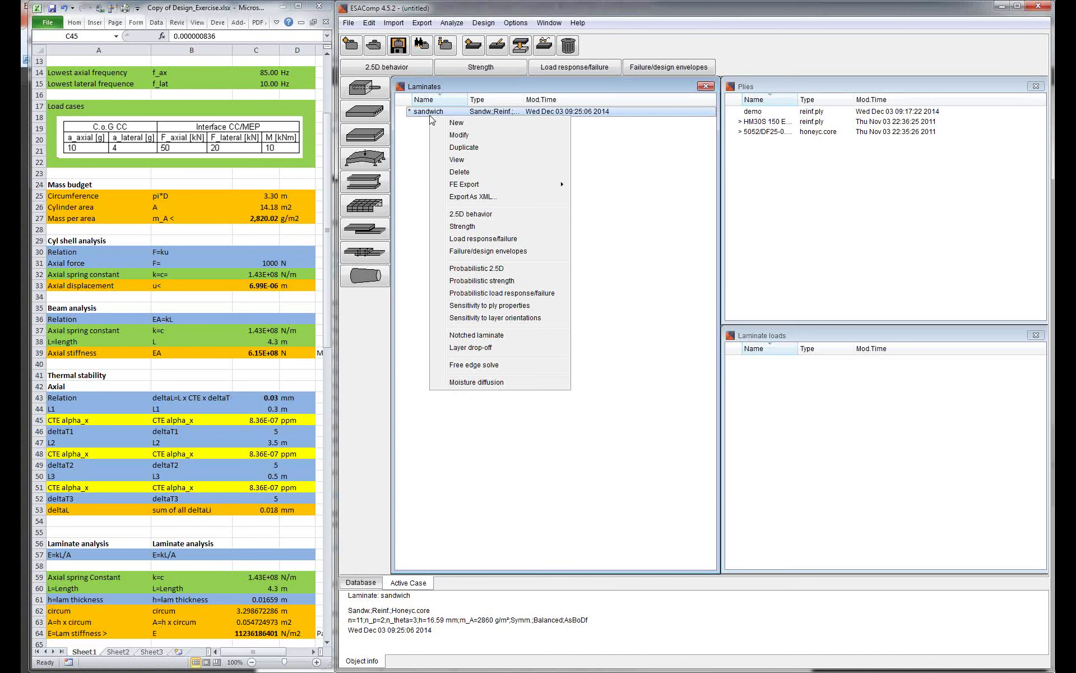
click(458, 215)
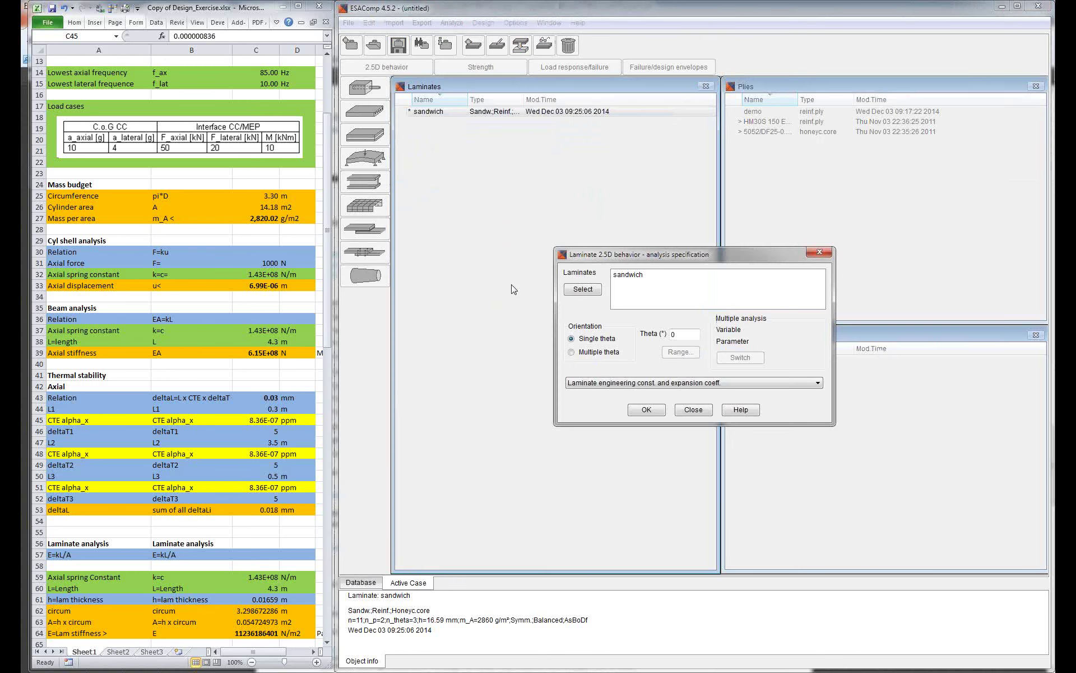
drag(648, 259, 546, 236)
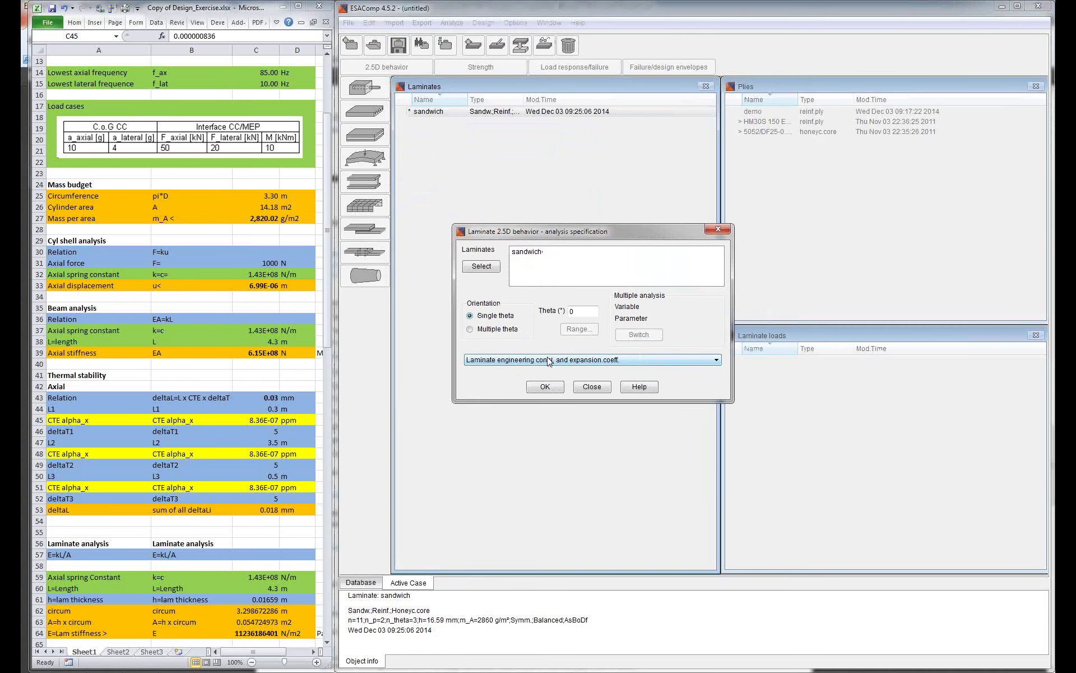
click(545, 386)
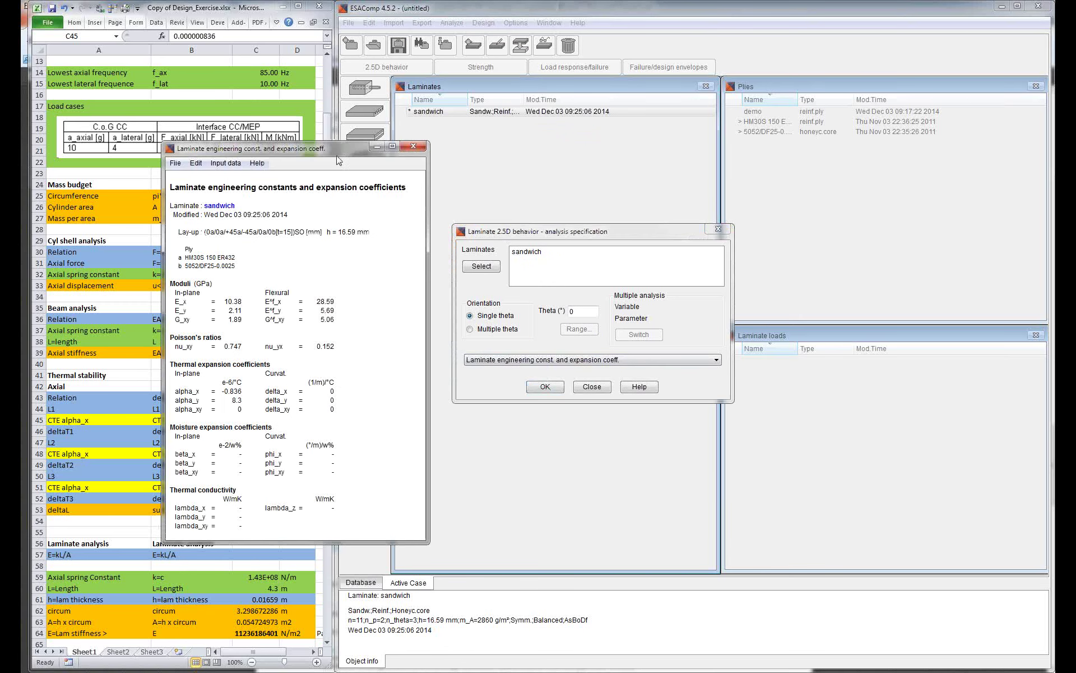
drag(341, 151, 526, 188)
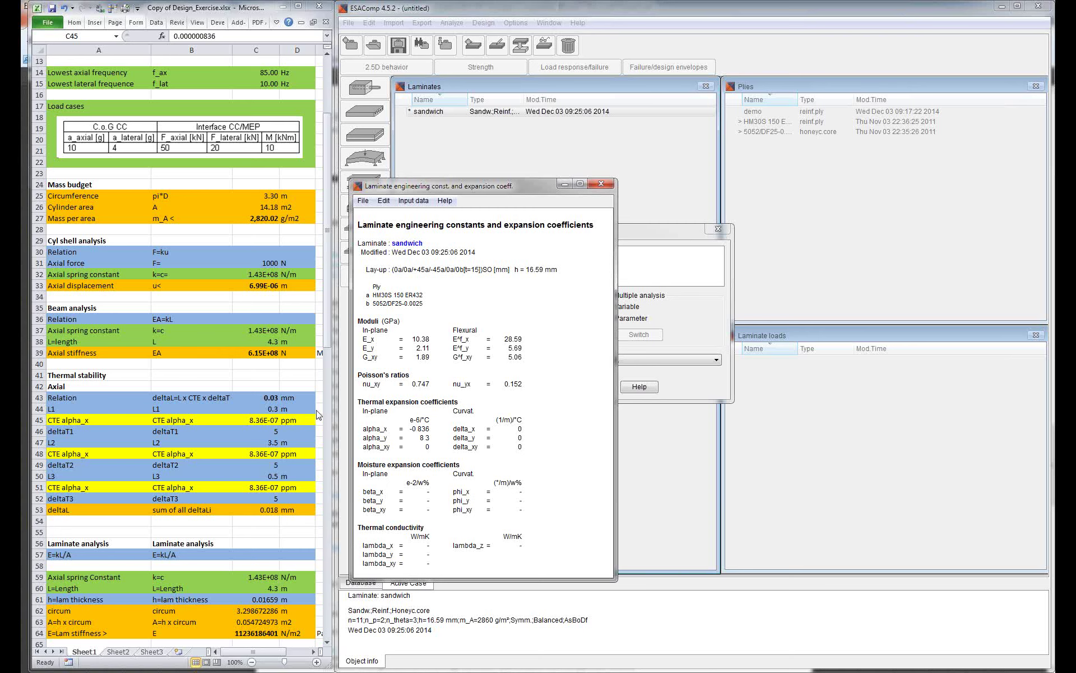
Step: Compare the workbook's CTE alpha_x and deltaL cells with the laminate's thermal expansion coefficients, and close the analysis
click(270, 420)
click(269, 455)
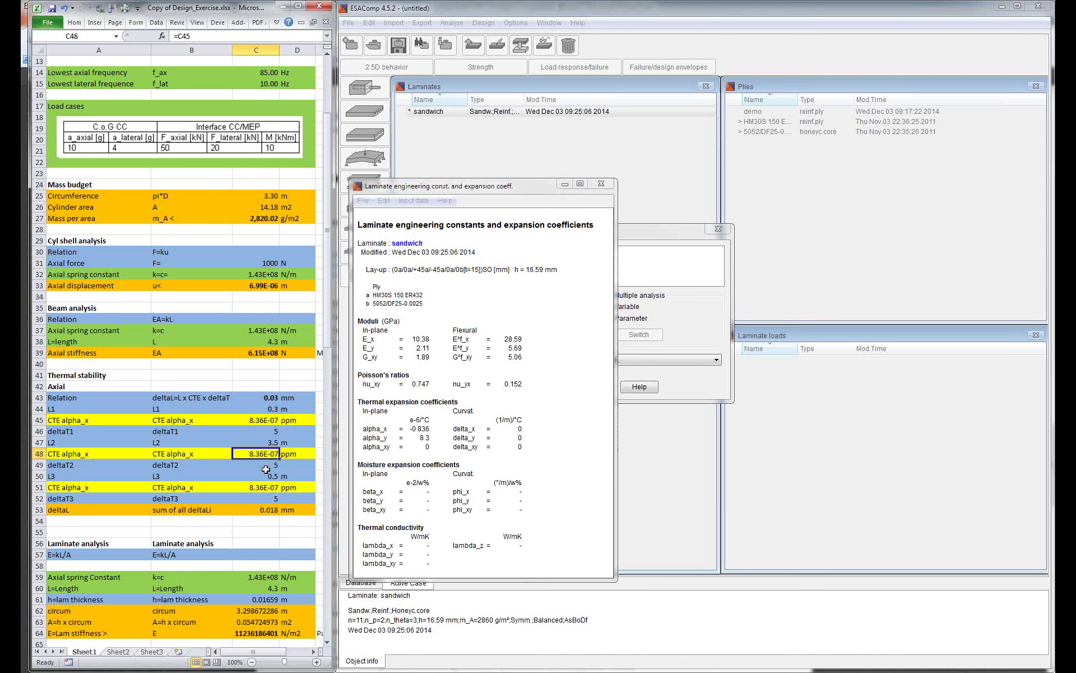
click(266, 467)
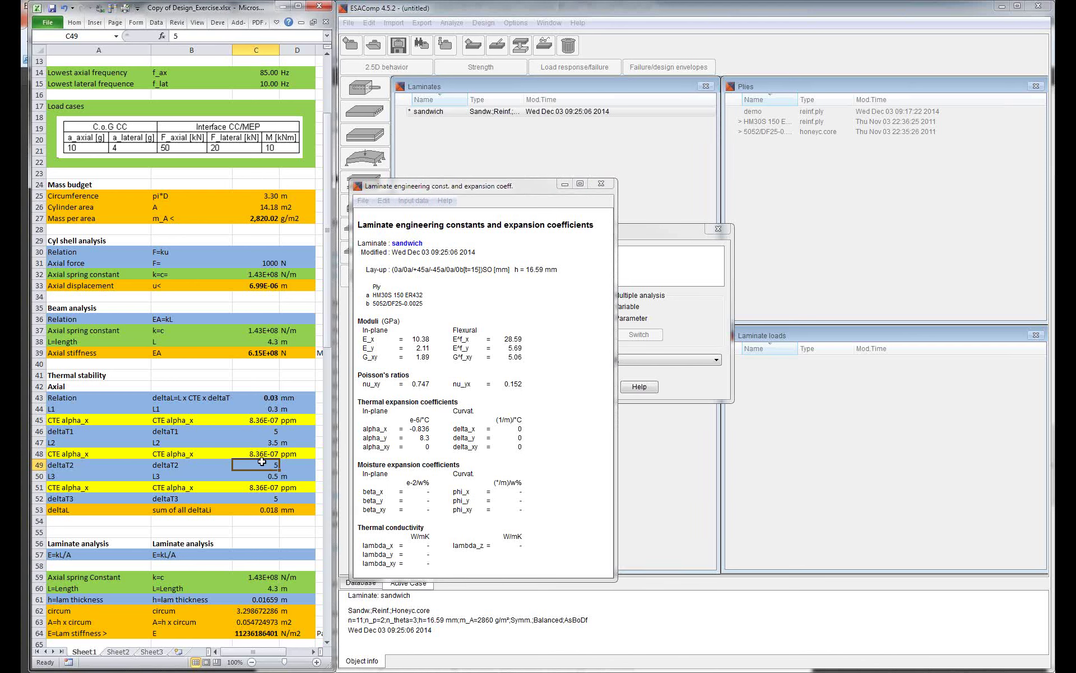
click(269, 486)
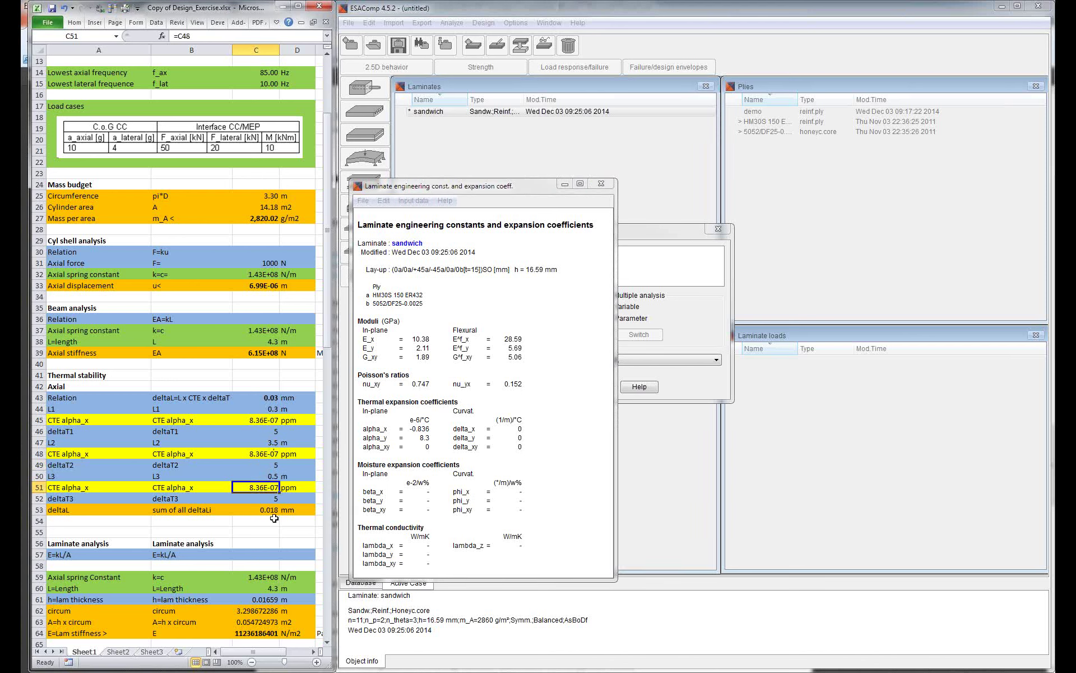
click(272, 509)
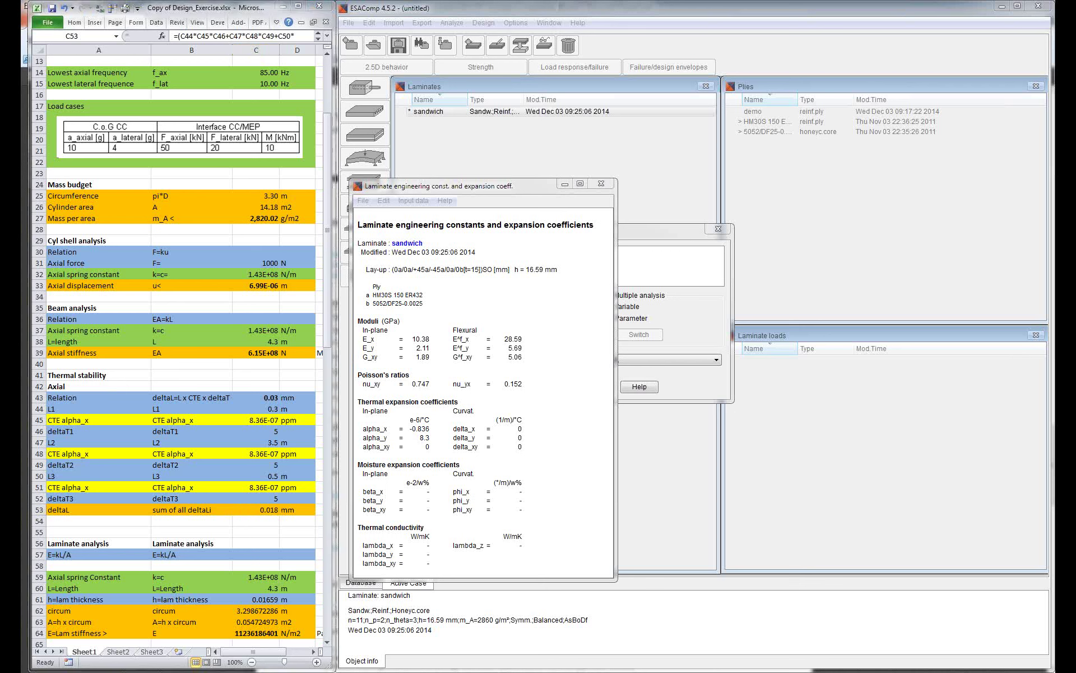
click(416, 441)
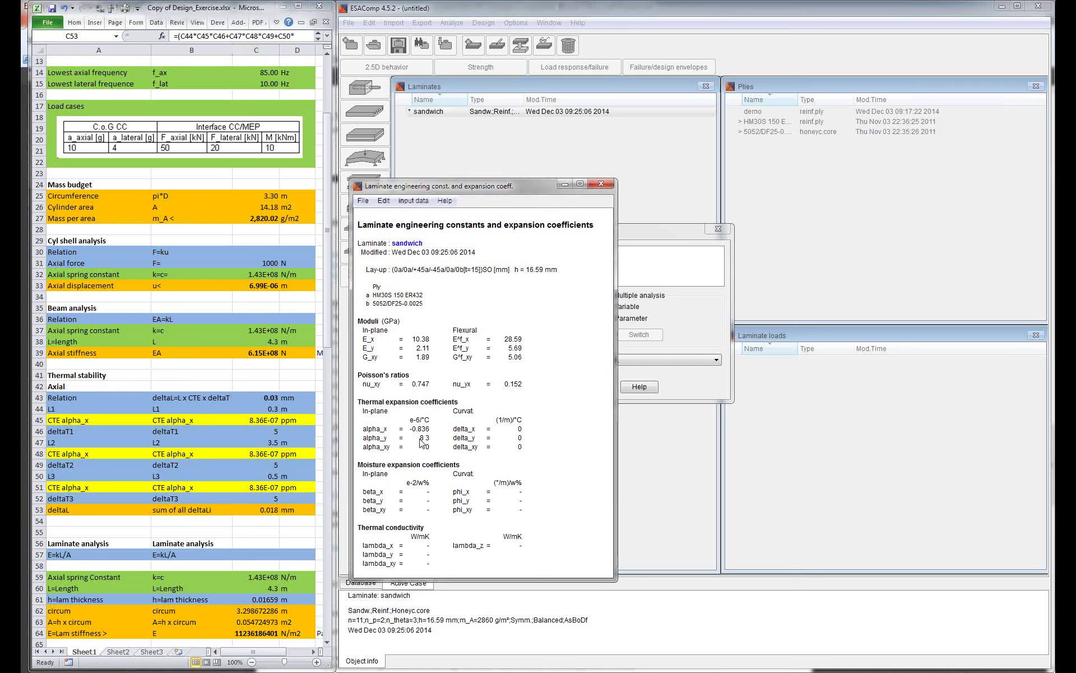
click(600, 185)
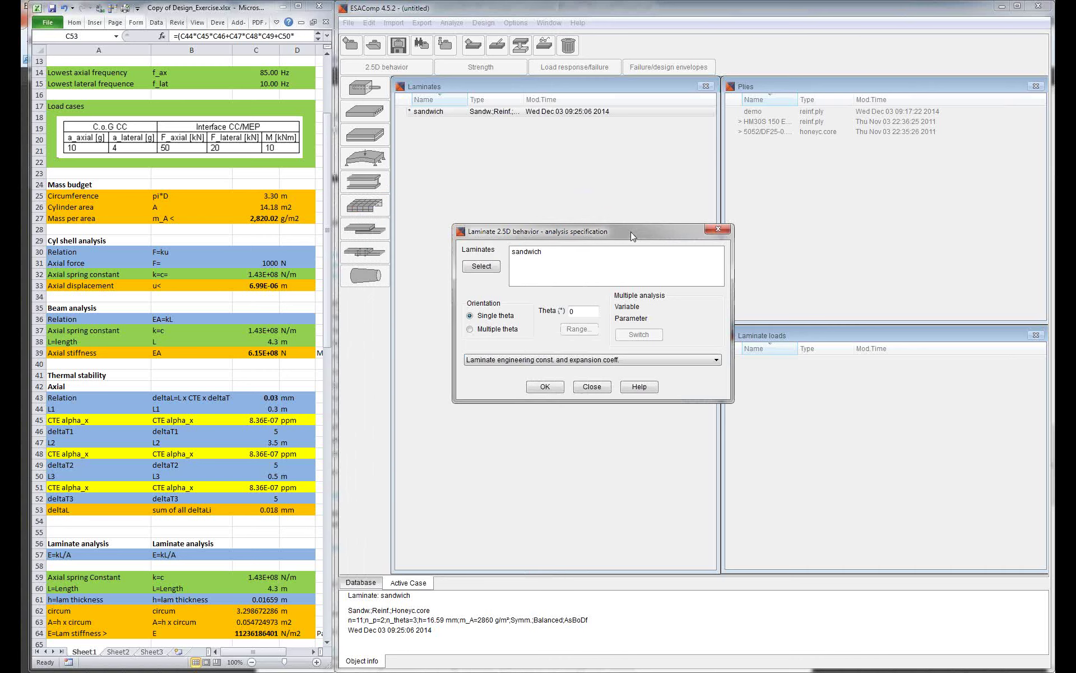
click(589, 387)
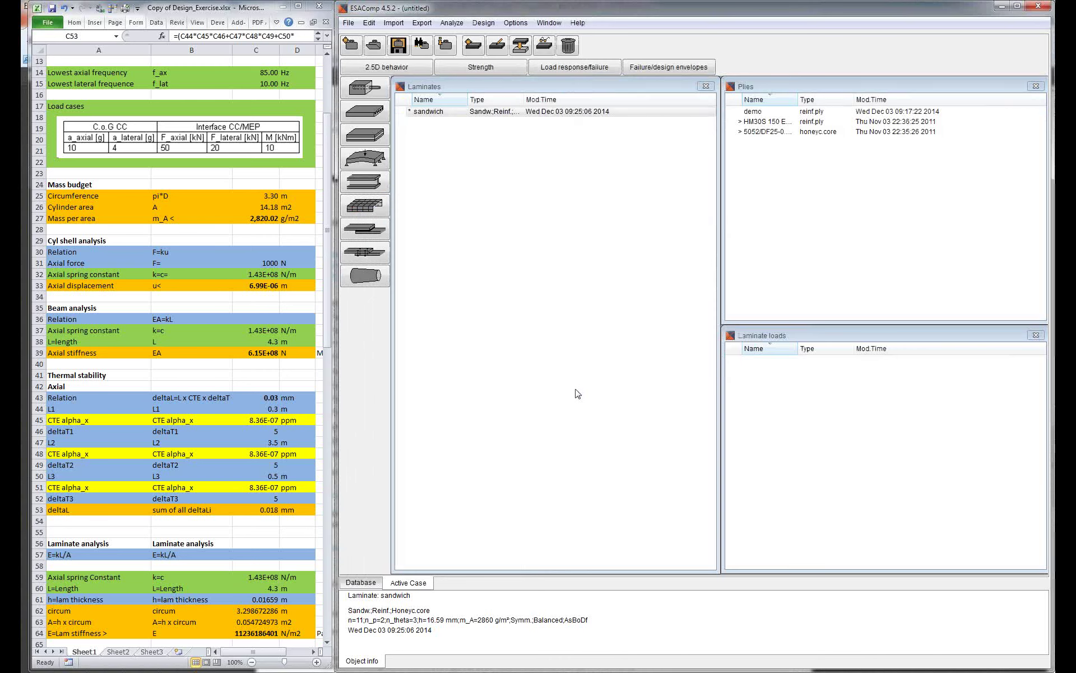
Step: Duplicate the sandwich laminate and widen the laminate list's Name column to show the full names
click(442, 112)
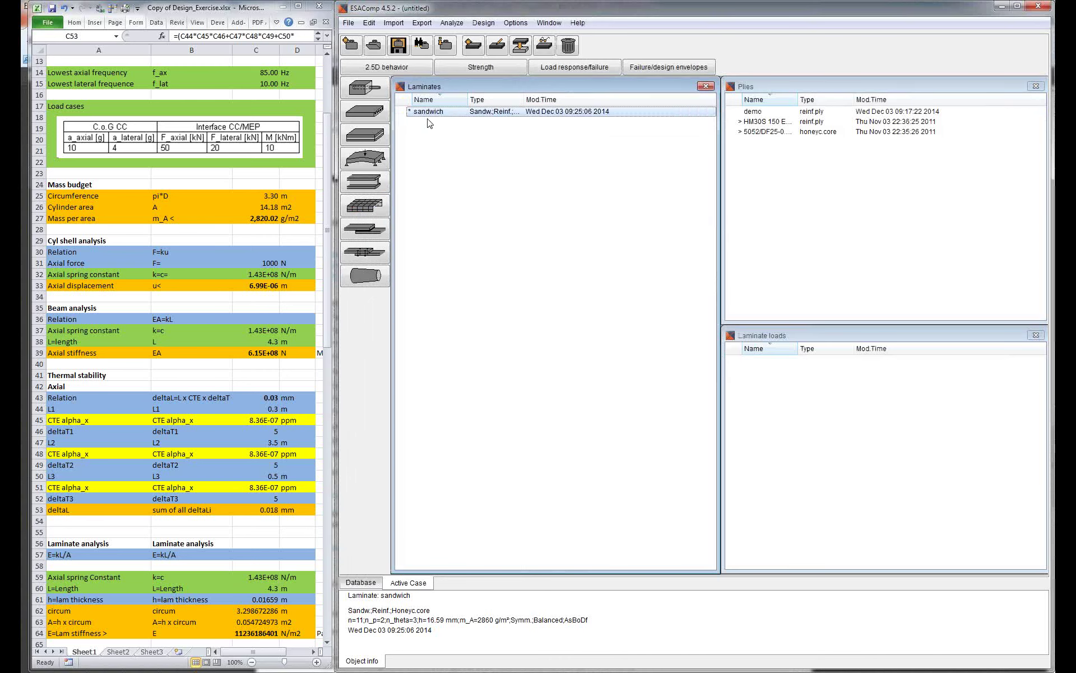
right_click(428, 114)
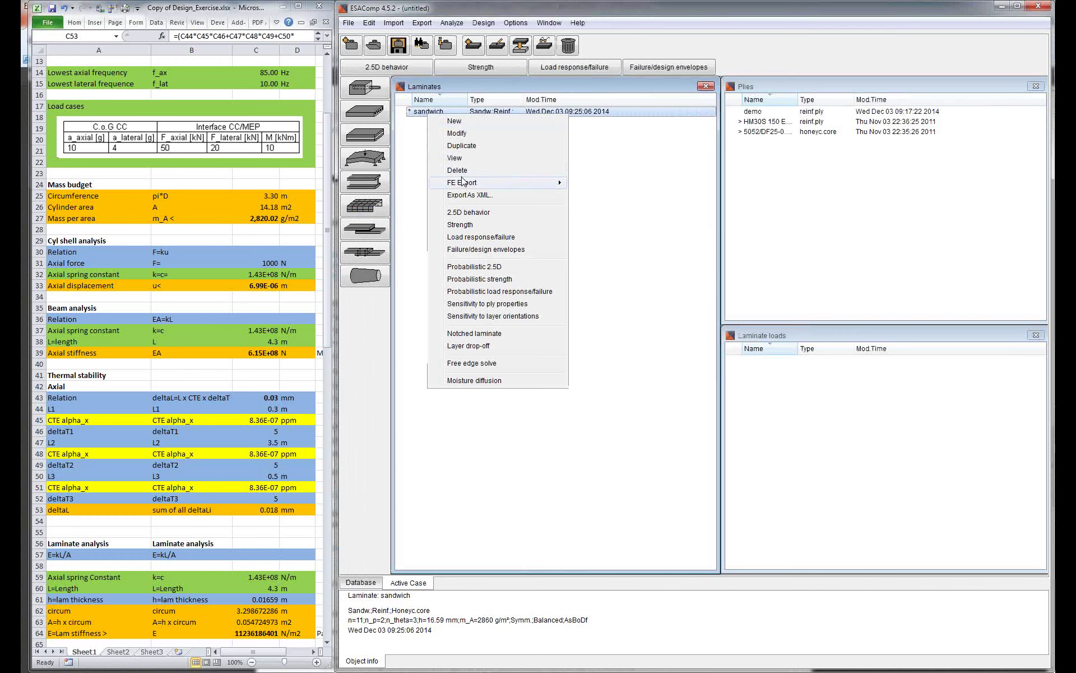
mouse_move(463, 183)
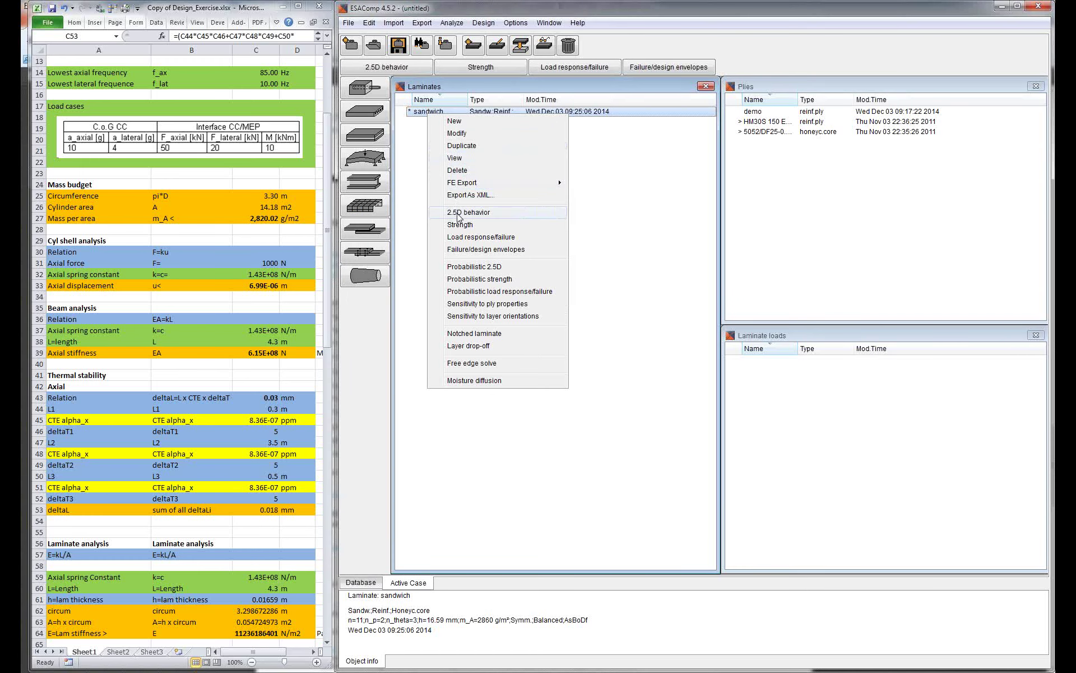
click(462, 146)
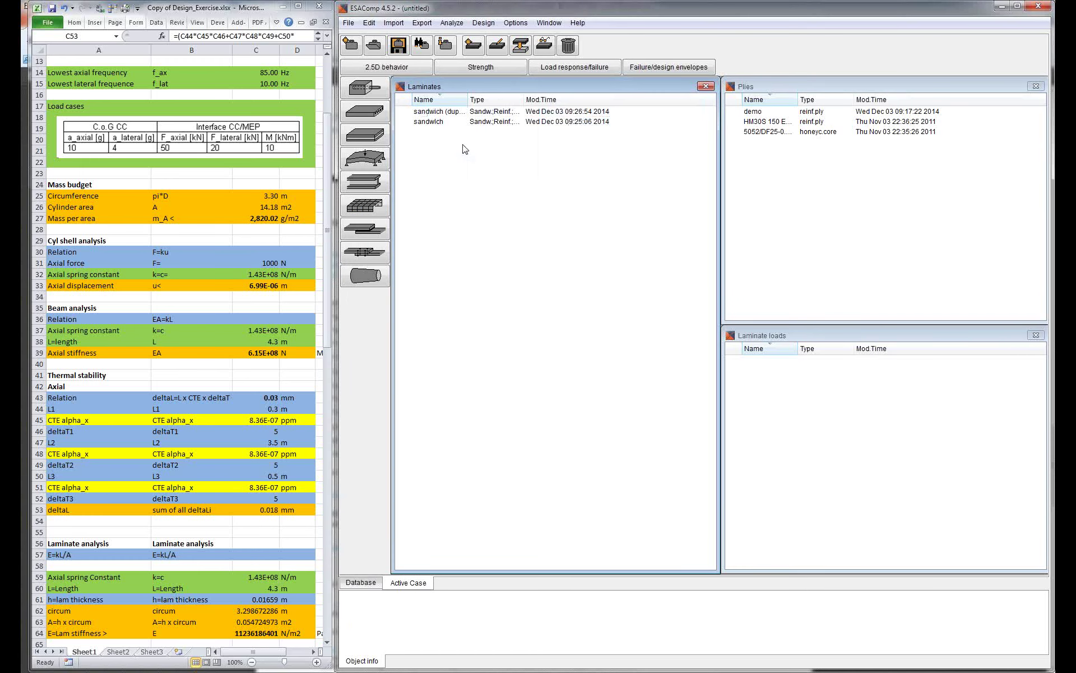
drag(468, 97, 519, 96)
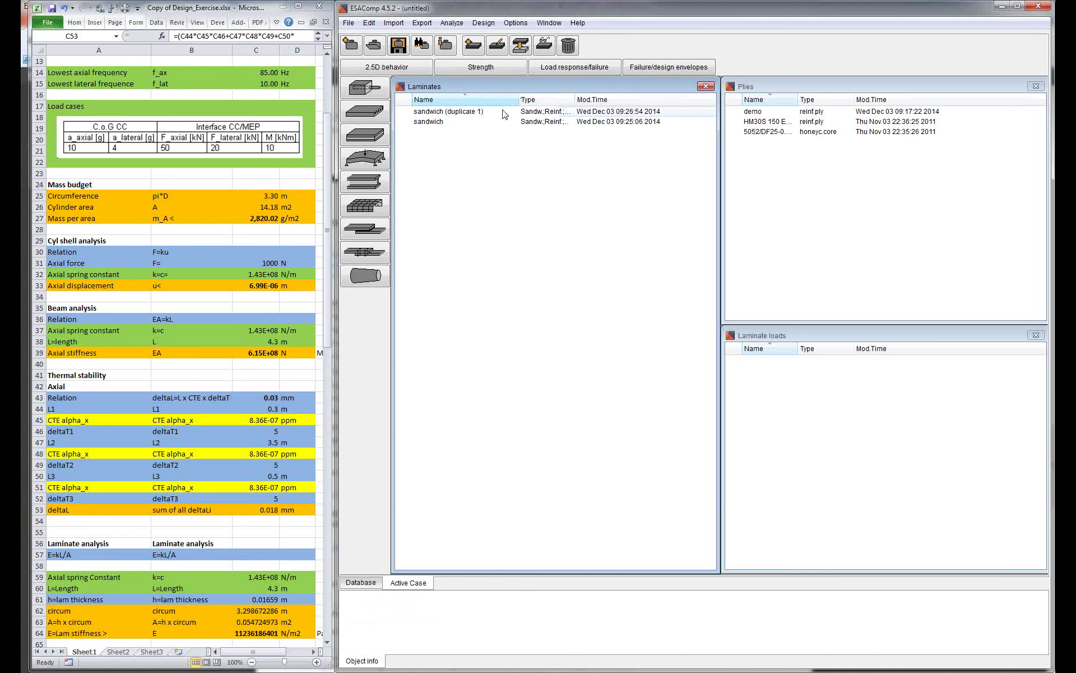
Step: Insert theta and -theta layers of the HM30S 150 ER432 ply ahead of the 45° layer in the duplicated sandwich laminate's lay-up
click(483, 115)
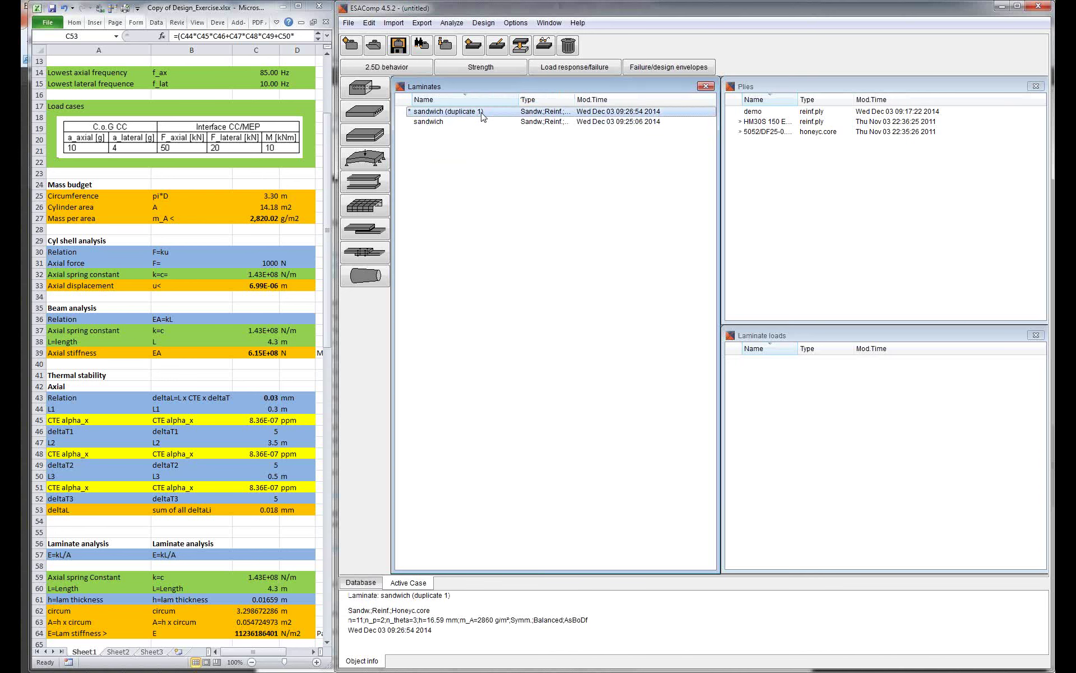
double_click(483, 115)
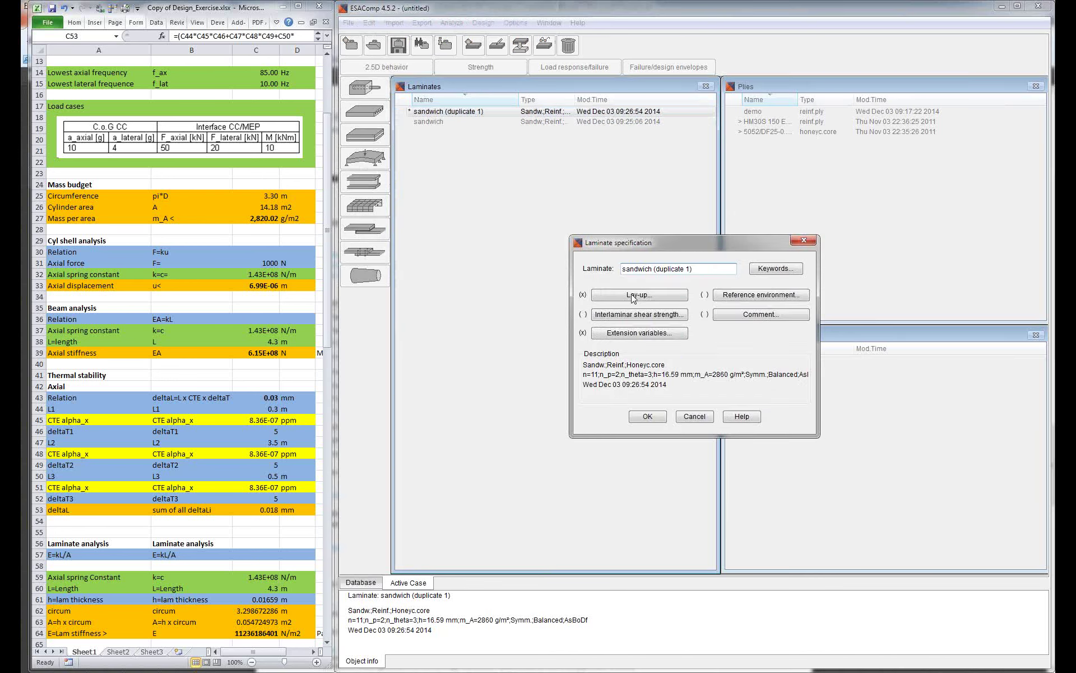
click(653, 300)
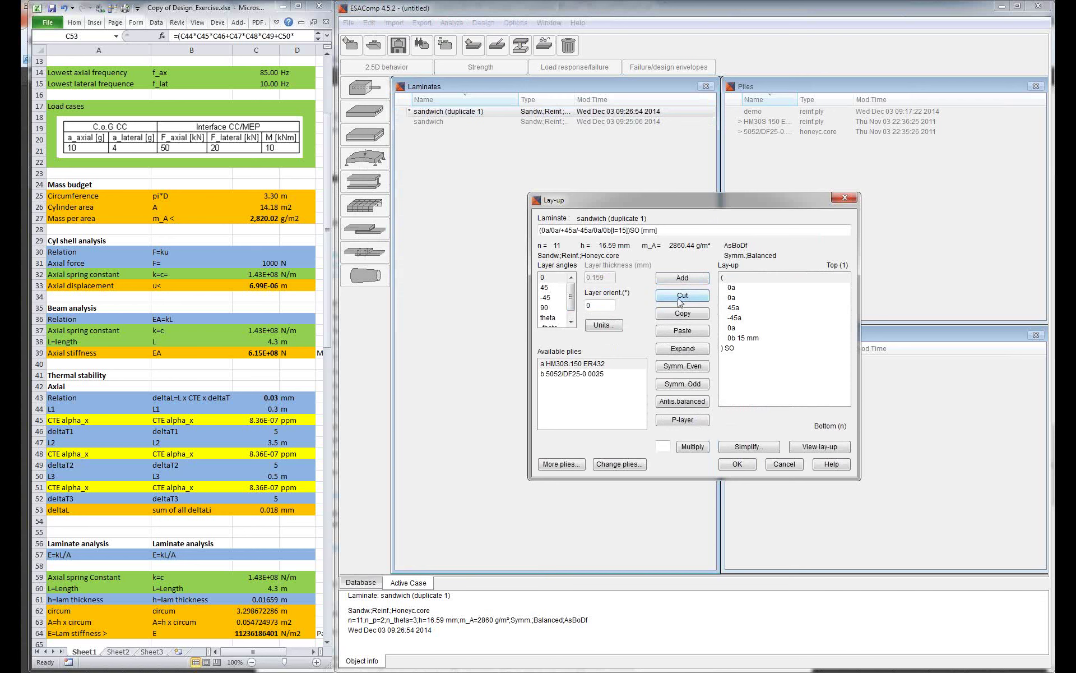
click(741, 310)
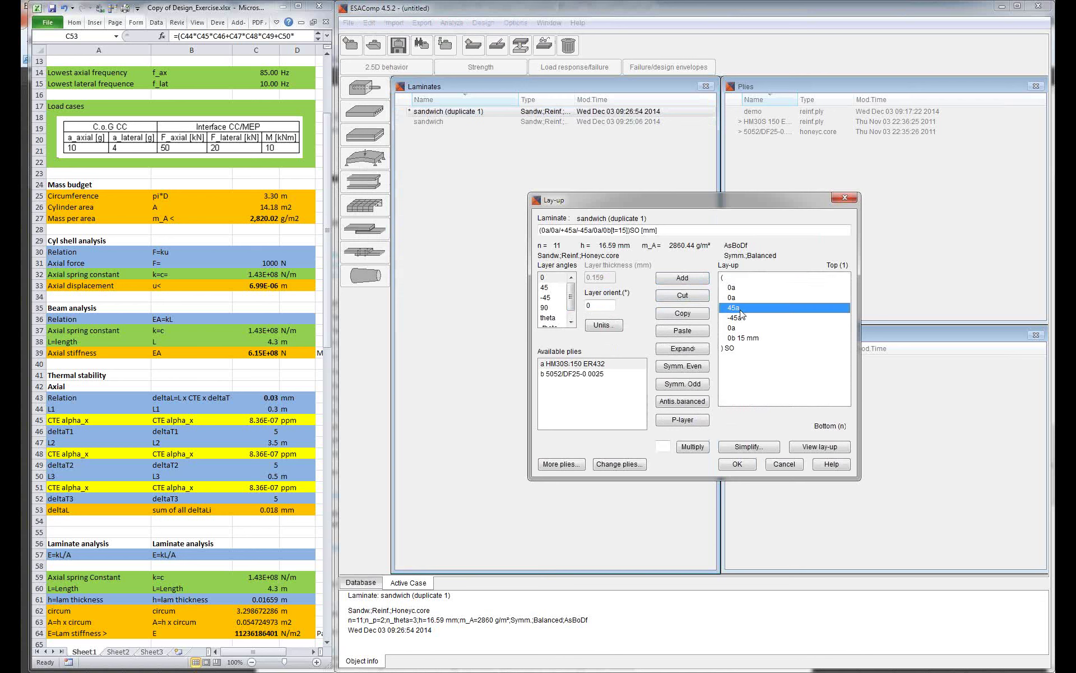
click(572, 312)
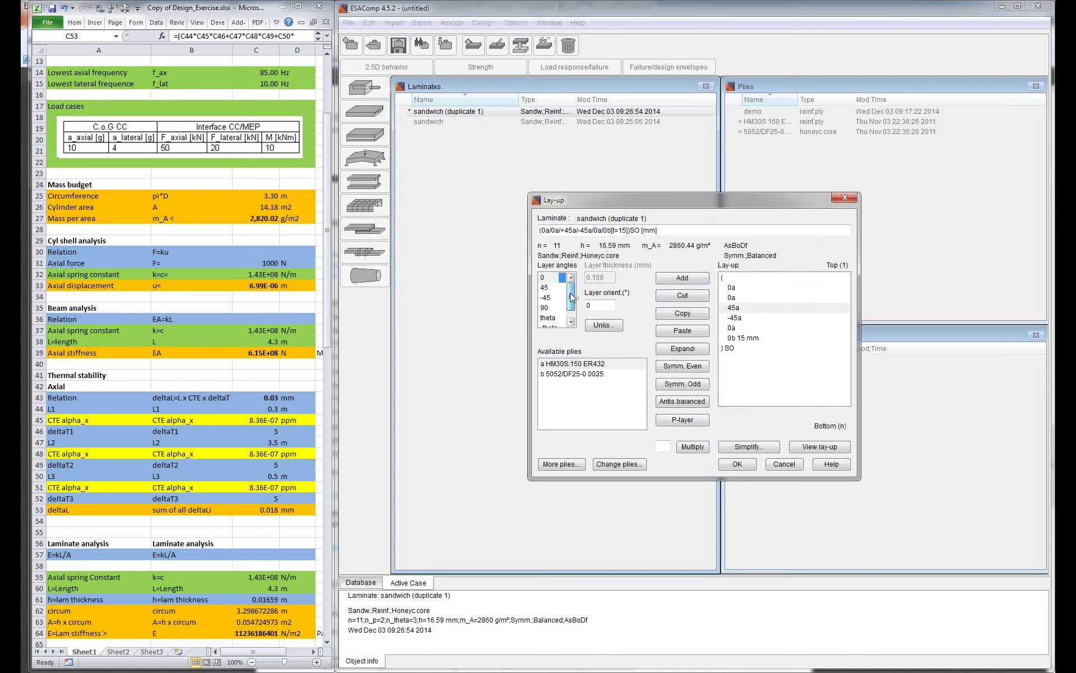
double_click(558, 312)
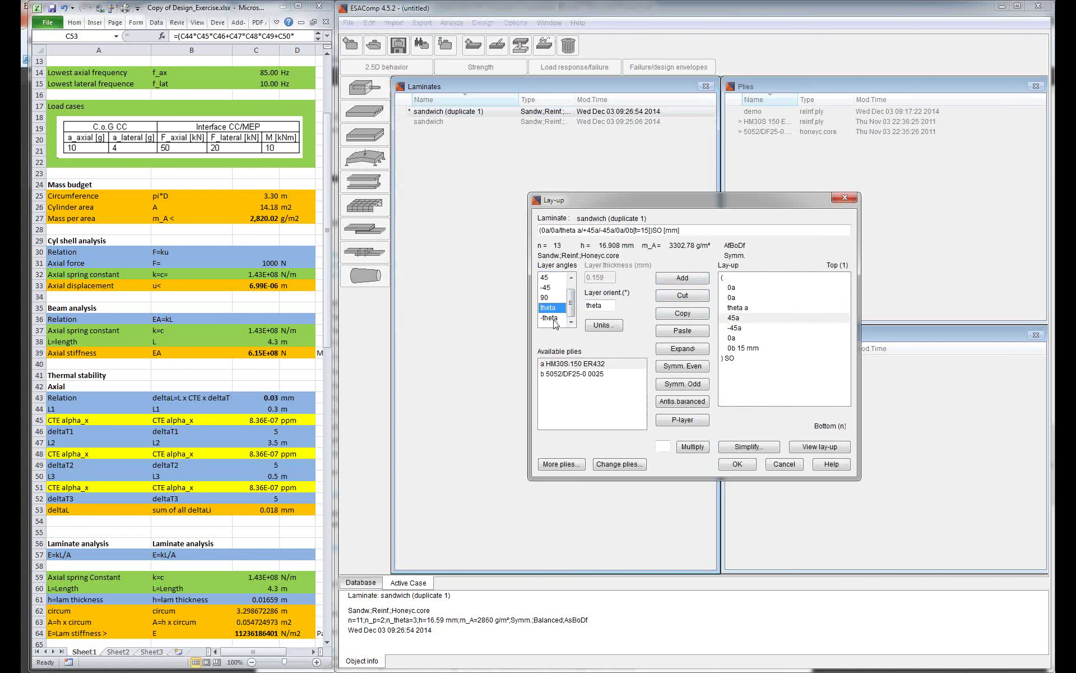
double_click(552, 319)
Step: Remove the 45° and -45° layers from the duplicated laminate's lay-up and accept the modified laminate specification
click(740, 328)
click(738, 340)
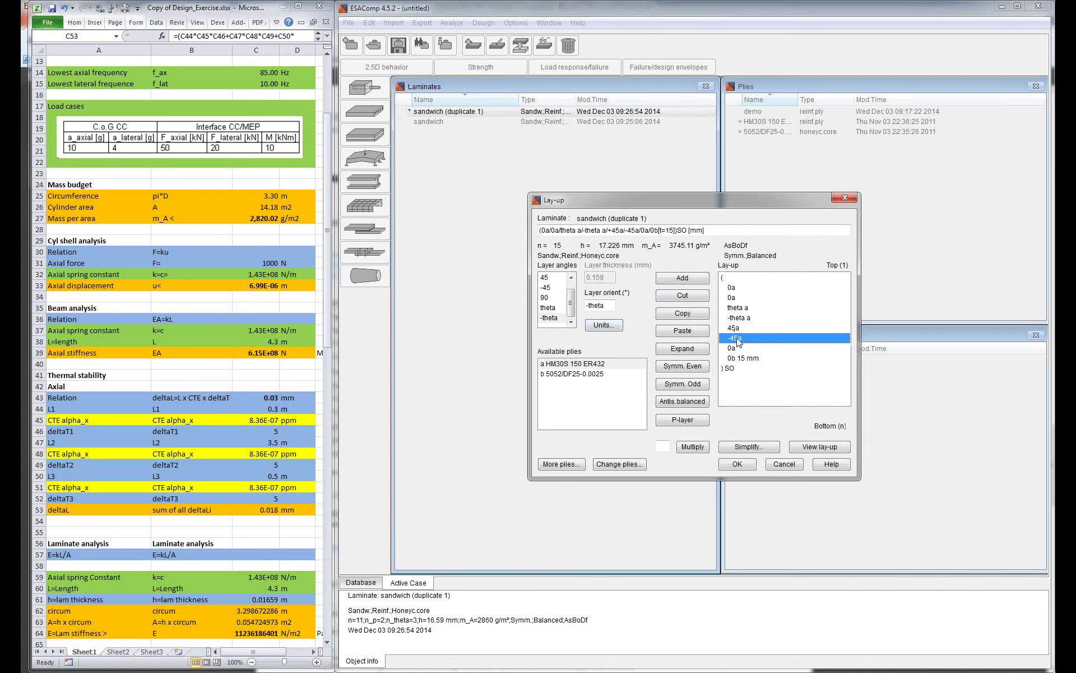
shift+click(734, 328)
click(689, 297)
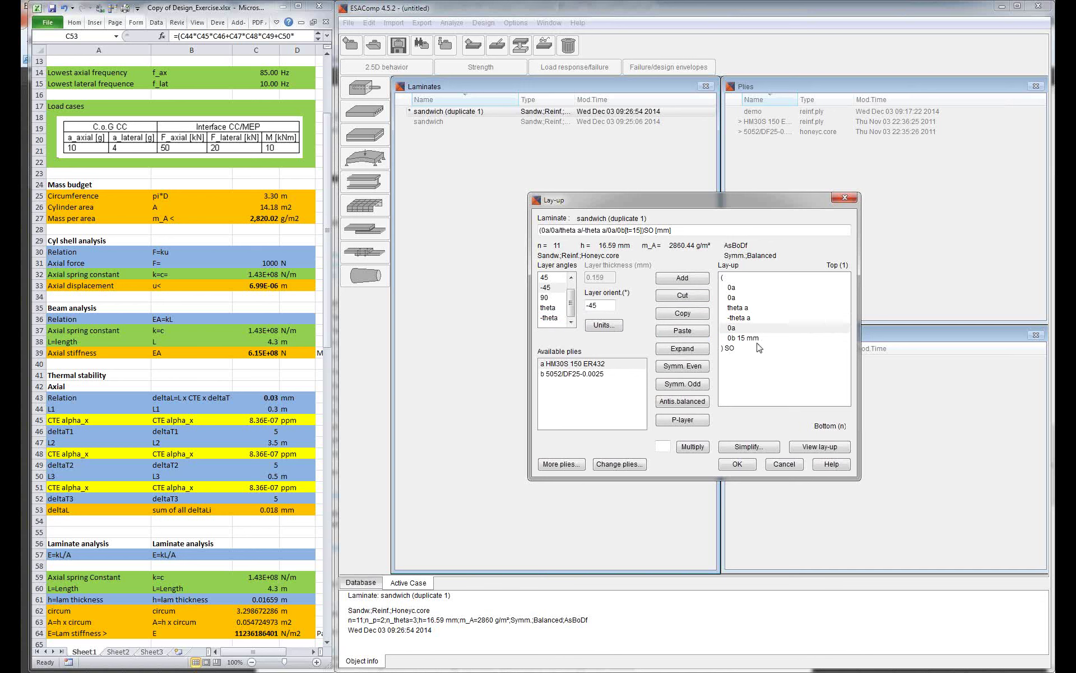
click(739, 465)
click(737, 465)
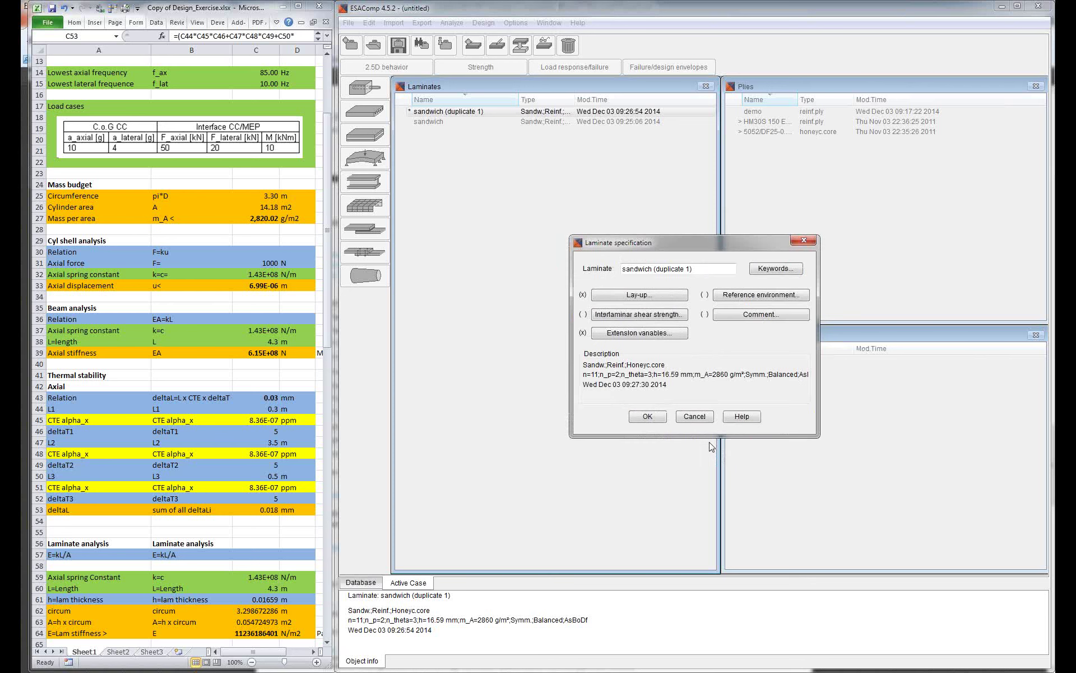
click(647, 416)
Step: Plot alpha_x and alpha_y of the theta-laminate as a line chart over theta from -90 to 90, and close the chart
click(505, 363)
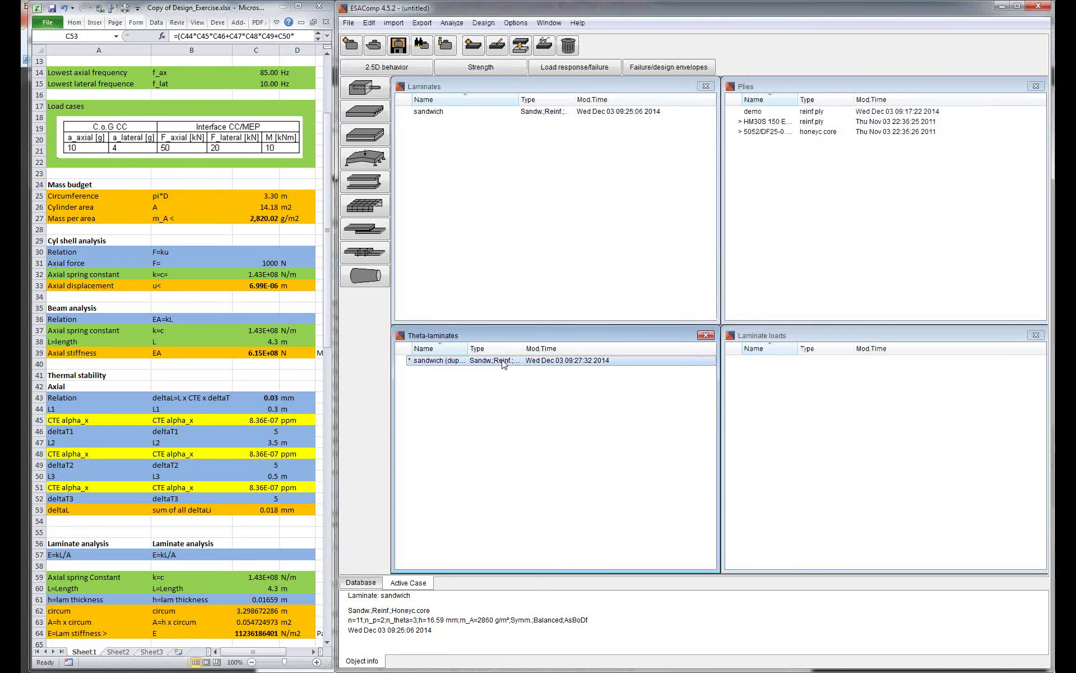
right_click(504, 364)
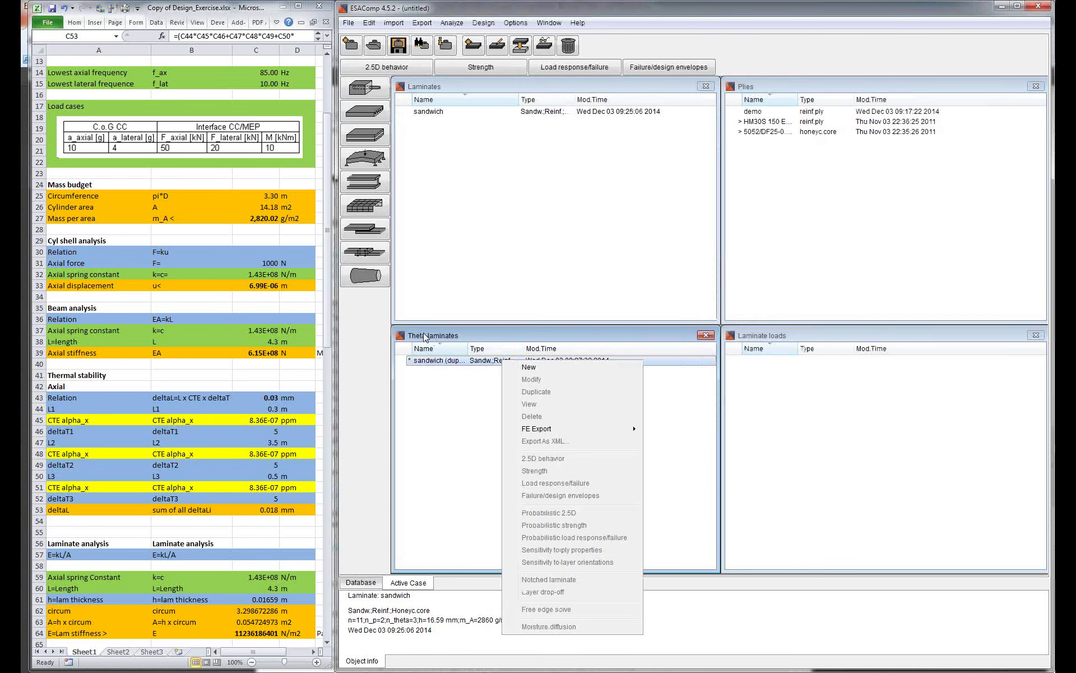
click(402, 68)
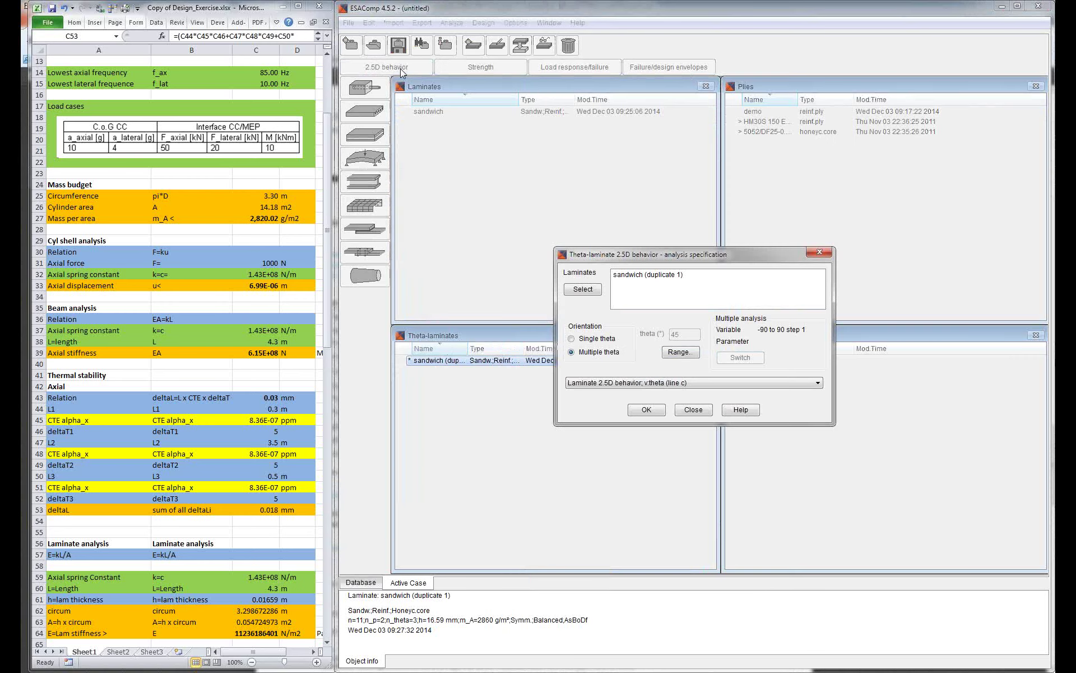
click(667, 384)
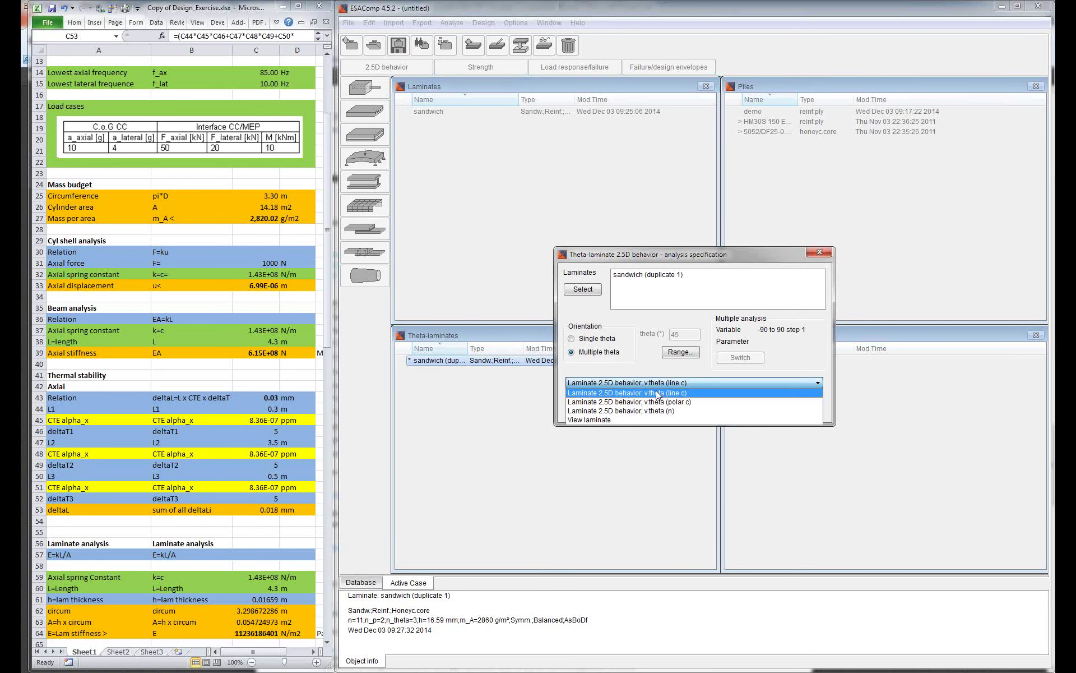
click(662, 393)
click(650, 410)
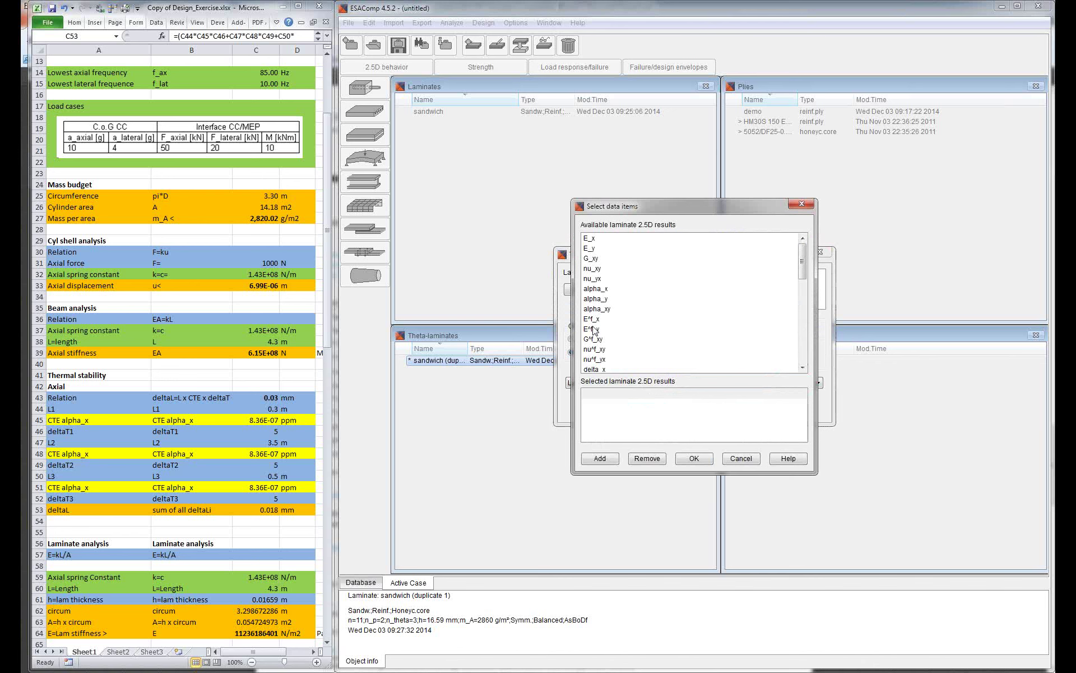
double_click(600, 289)
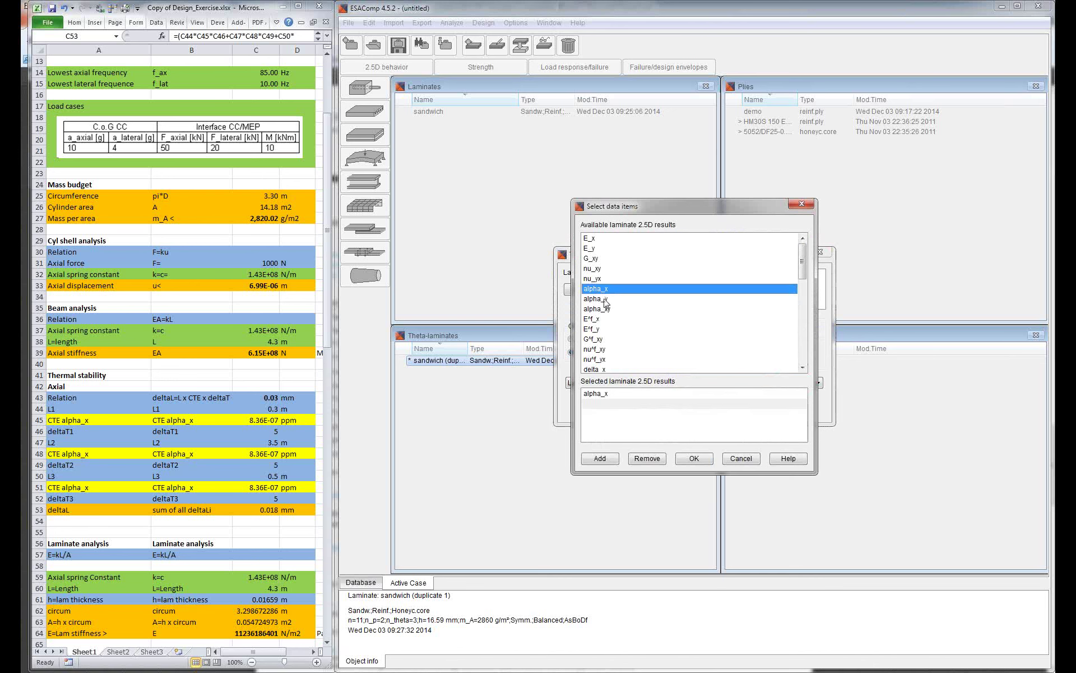
double_click(605, 299)
click(694, 458)
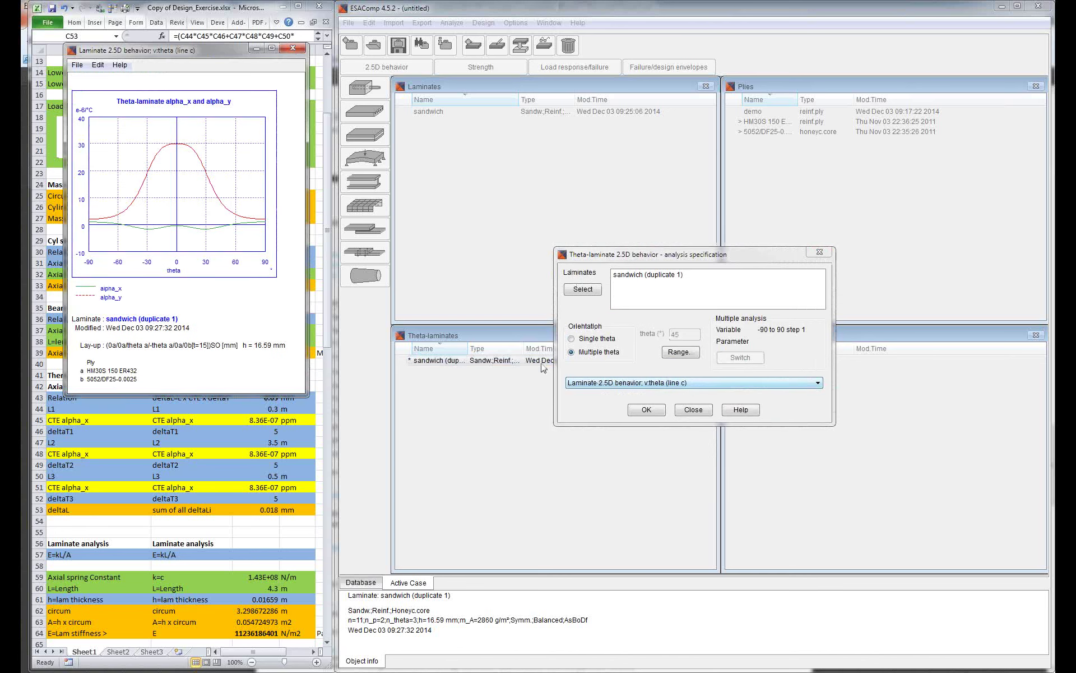
drag(216, 56, 535, 157)
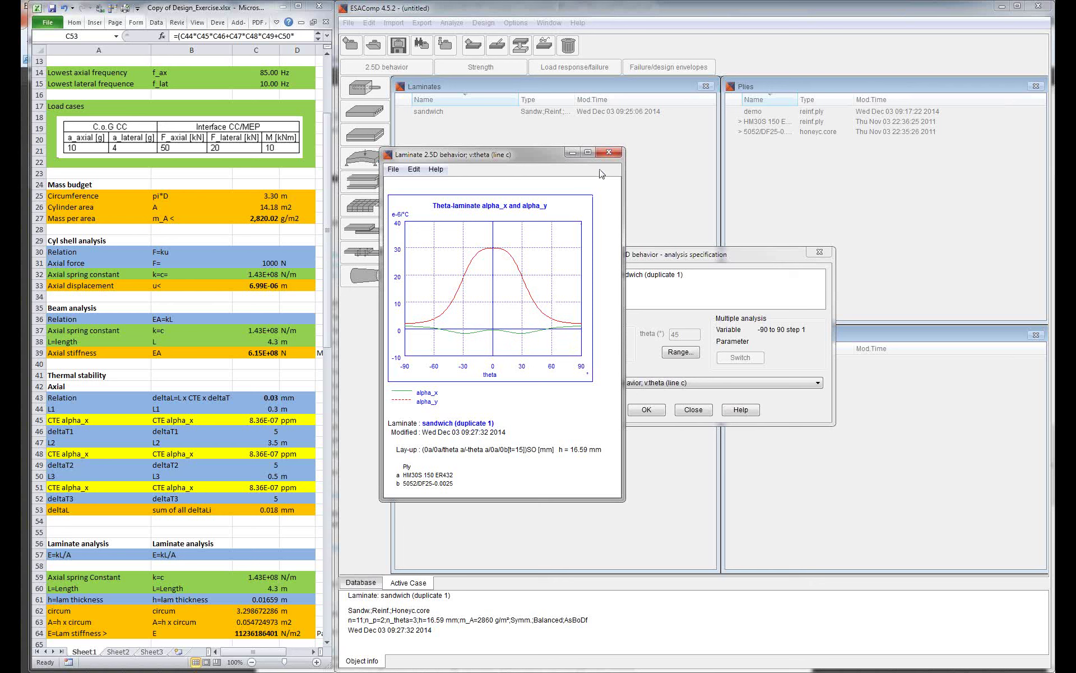
click(609, 153)
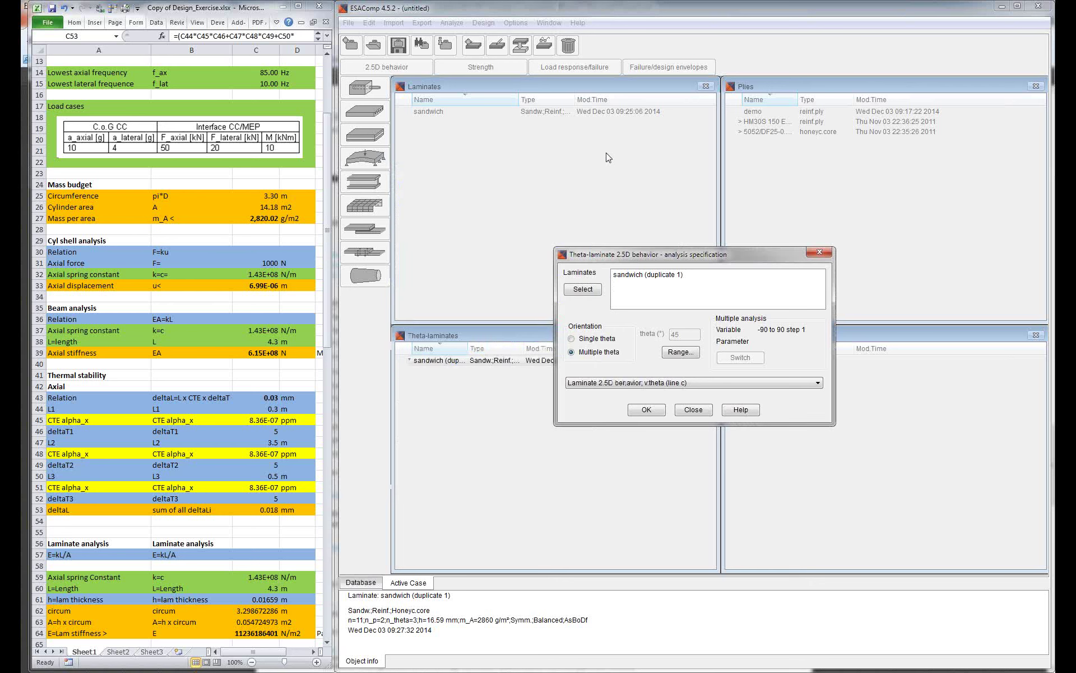
Step: Set the analysis's ply theta range from 30 to 60 with a step of 5
click(681, 351)
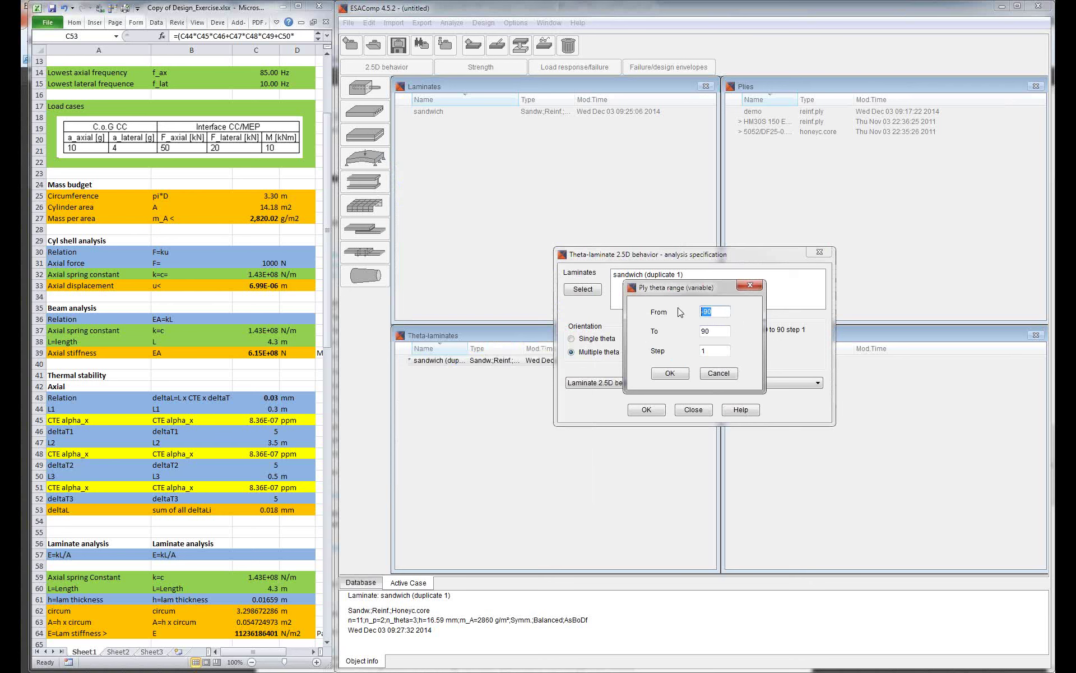
text(30)
key(Tab)
text(60)
key(Tab)
text(5)
click(679, 373)
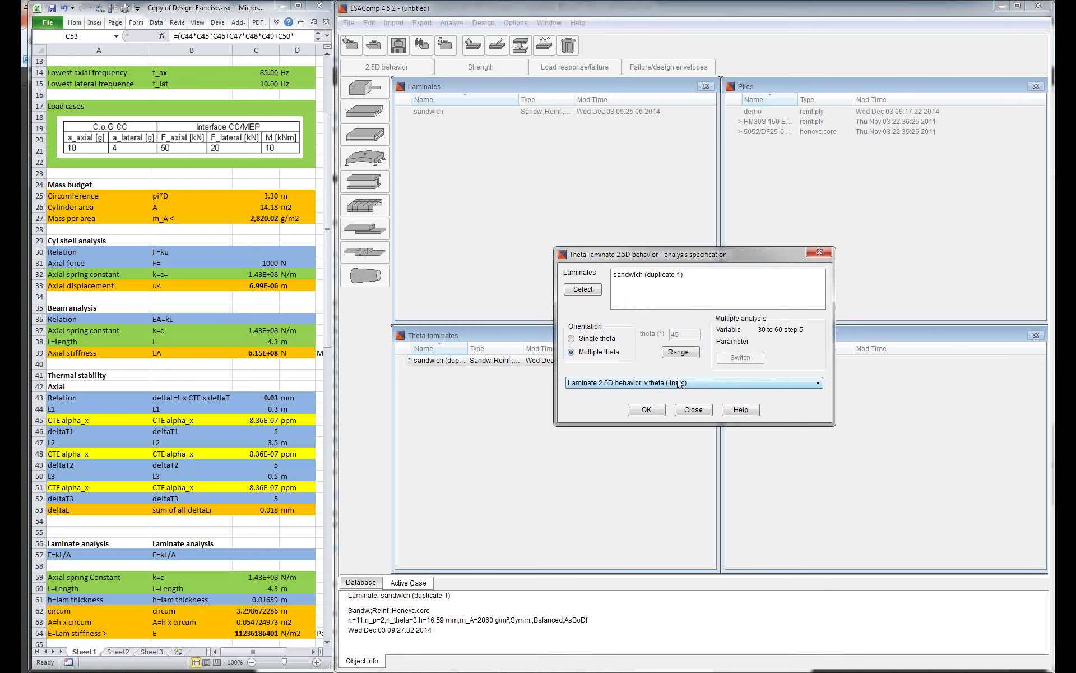
Step: Run the theta-laminate 2.5D behavior analysis as a numeric table against theta, with E_x and alpha_x as result items
click(678, 383)
click(676, 400)
click(646, 410)
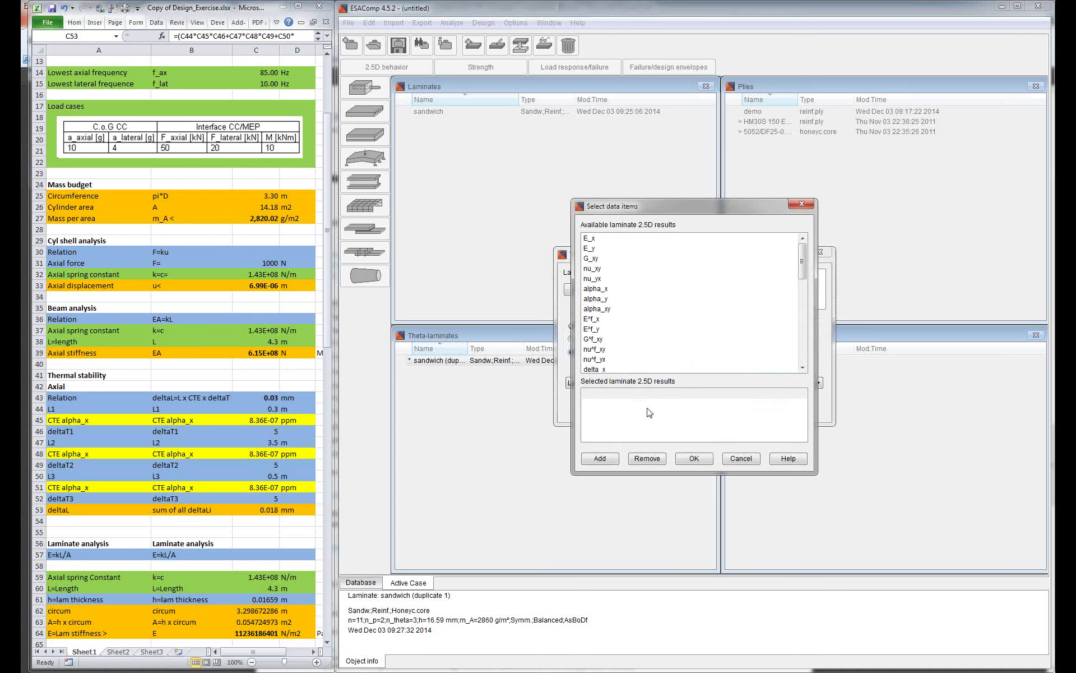
double_click(599, 239)
double_click(603, 290)
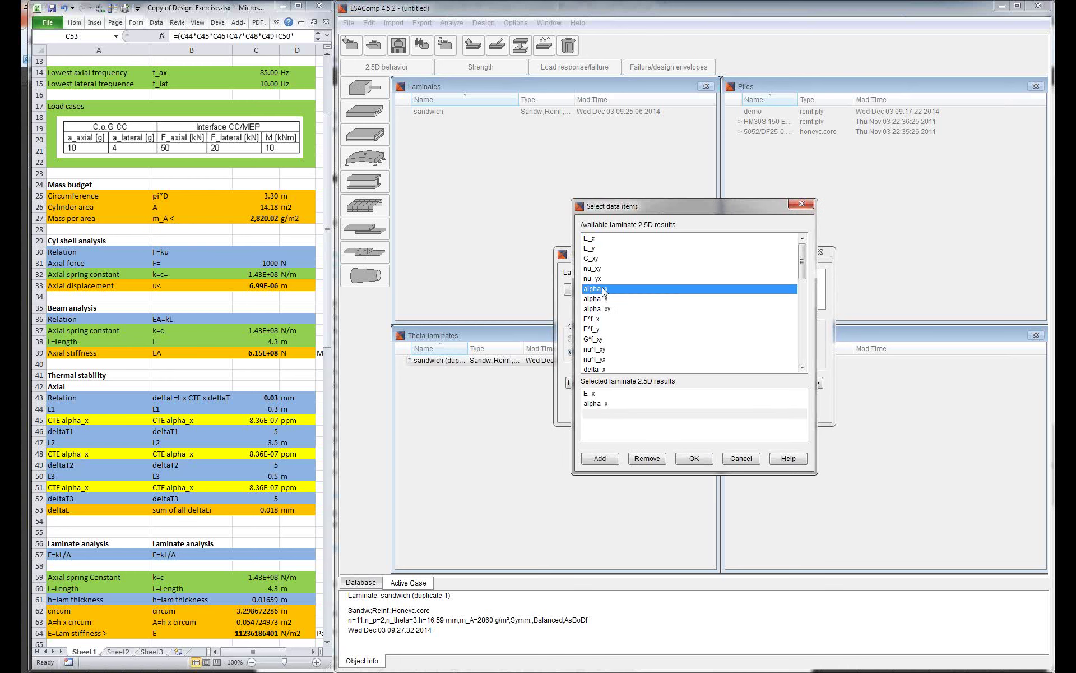
click(698, 458)
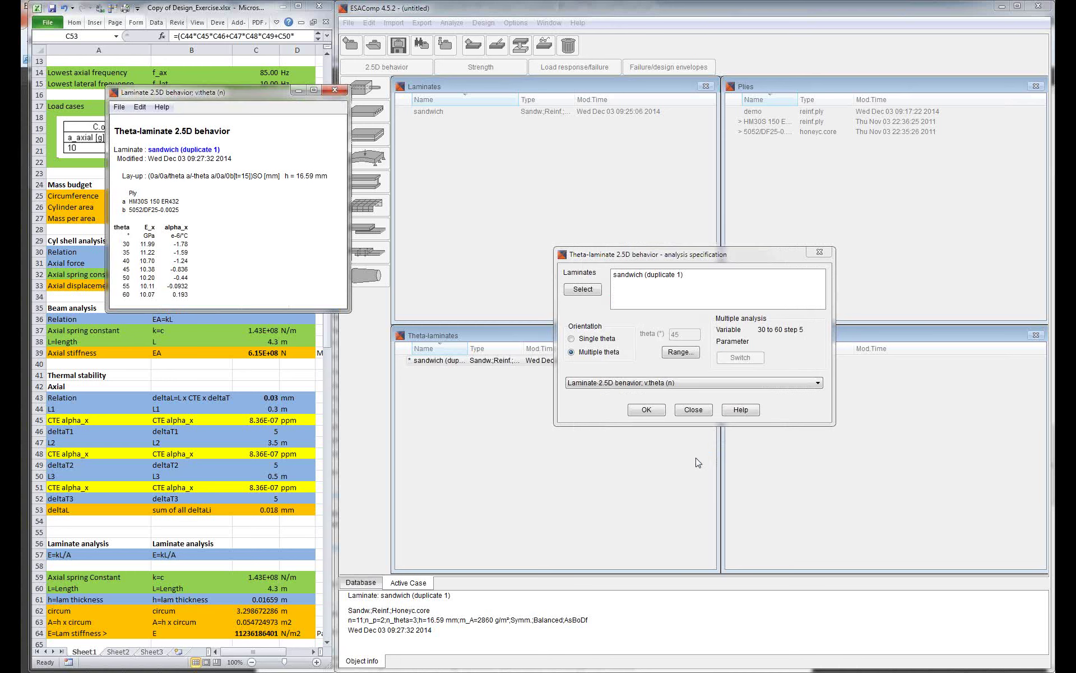
Step: Examine the E_x and alpha_x values at each theta angle, and close the results table and the analysis specification
drag(241, 92, 457, 207)
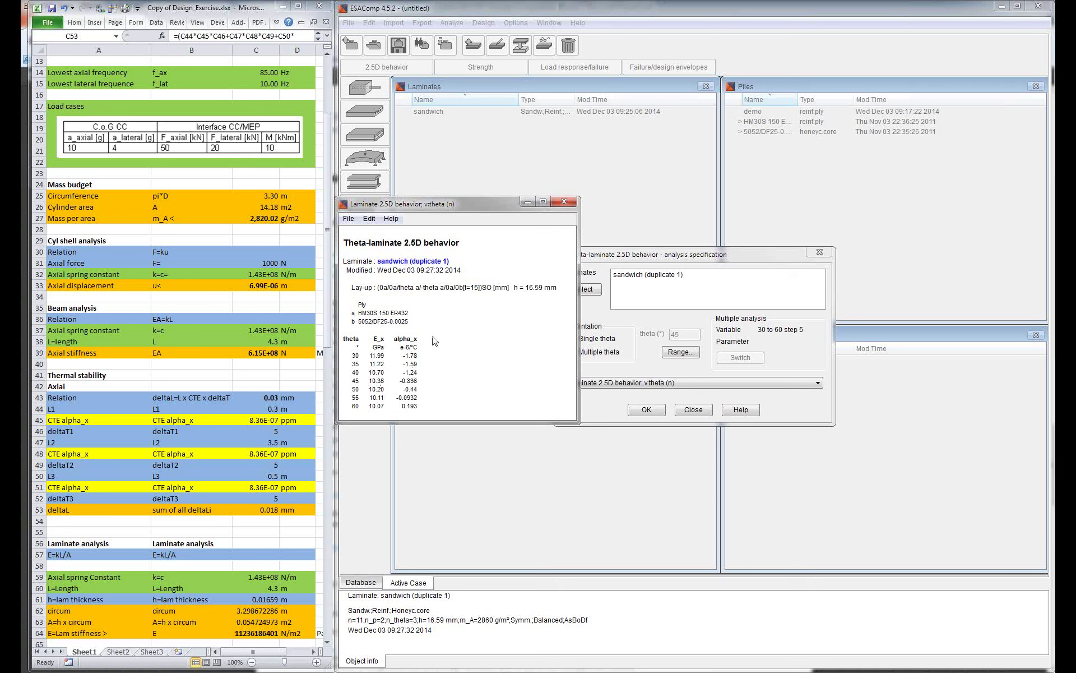
drag(462, 203, 467, 203)
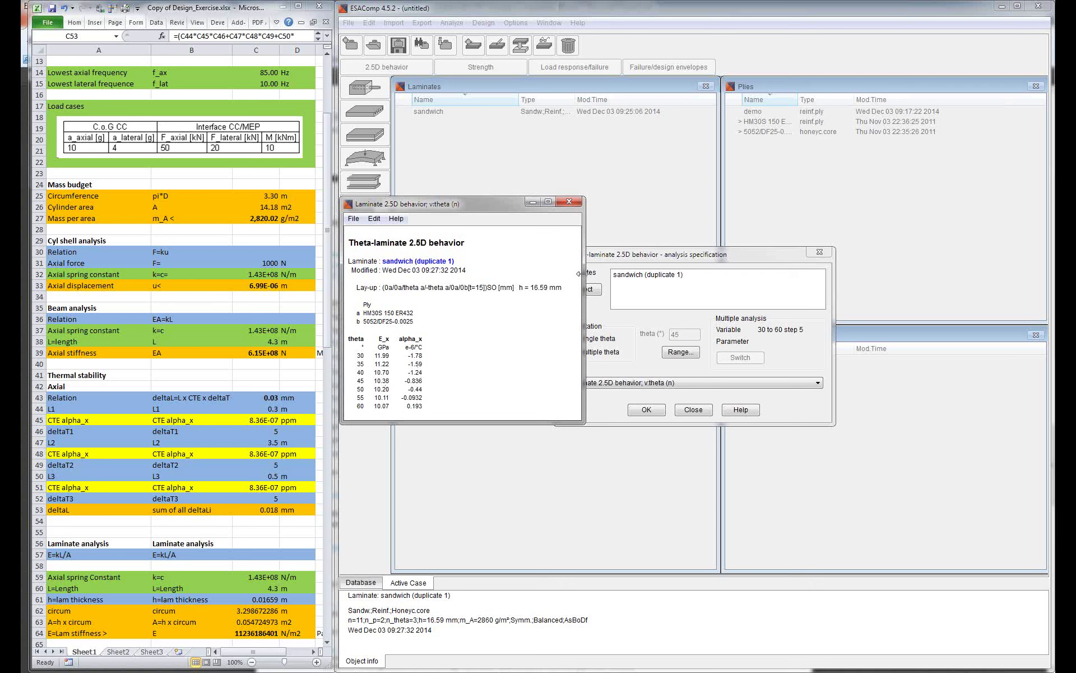
click(573, 206)
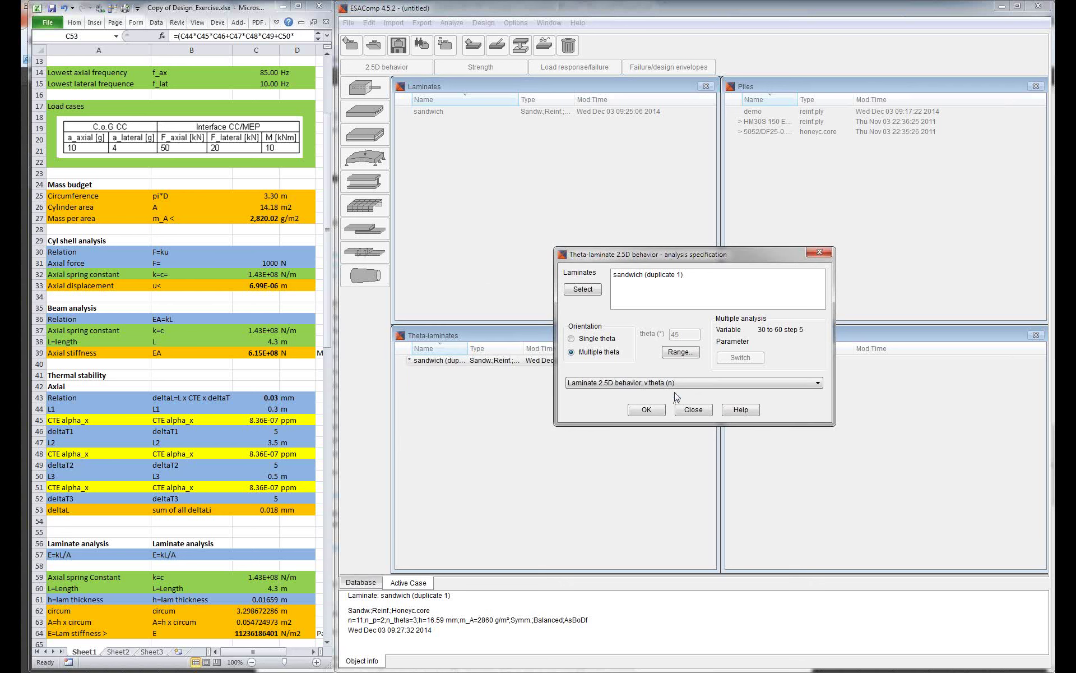
click(694, 409)
click(582, 267)
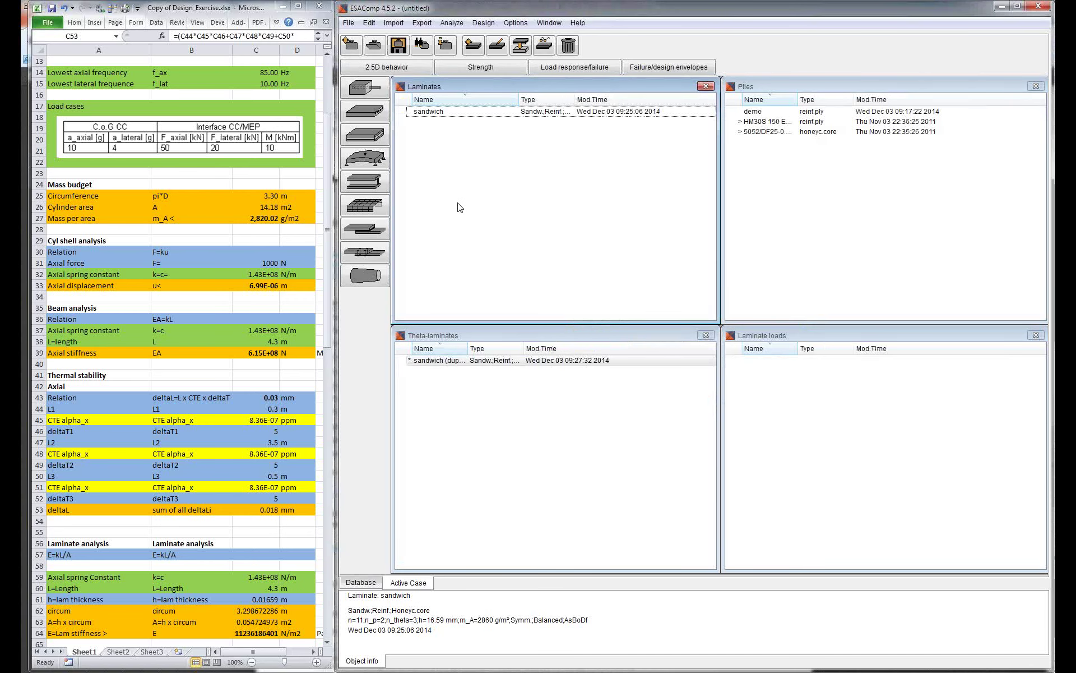
Step: Switch to the Design_Exercise workbook and examine the cylindrical shell's axial displacement limit and the beam analysis's axial stiffness EA
drag(325, 233, 325, 289)
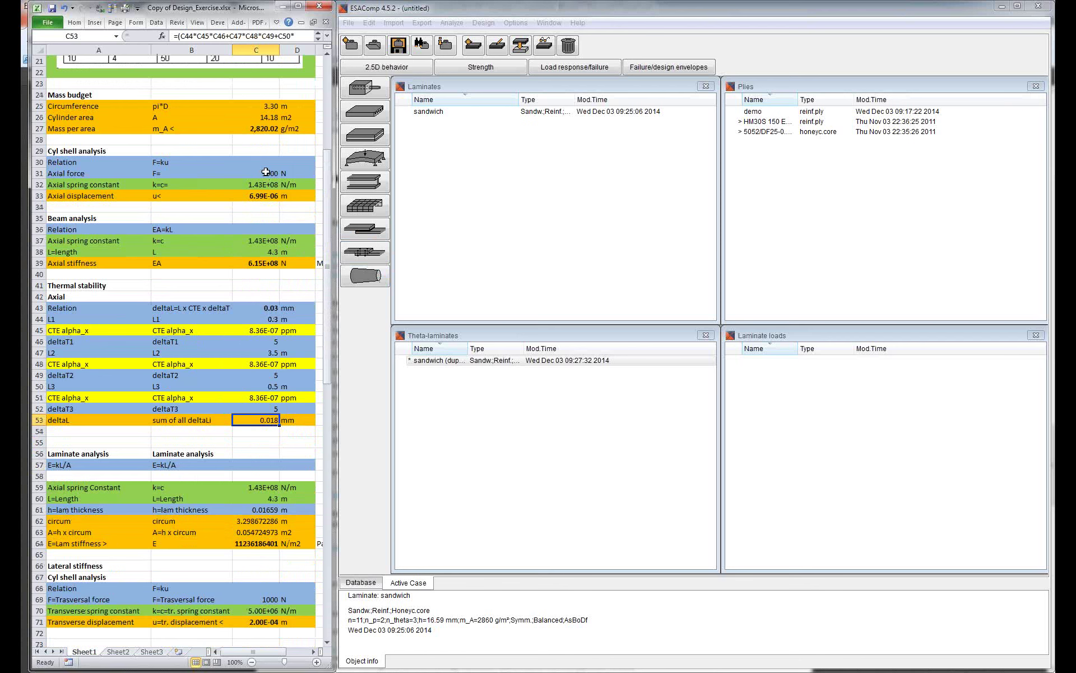
click(260, 196)
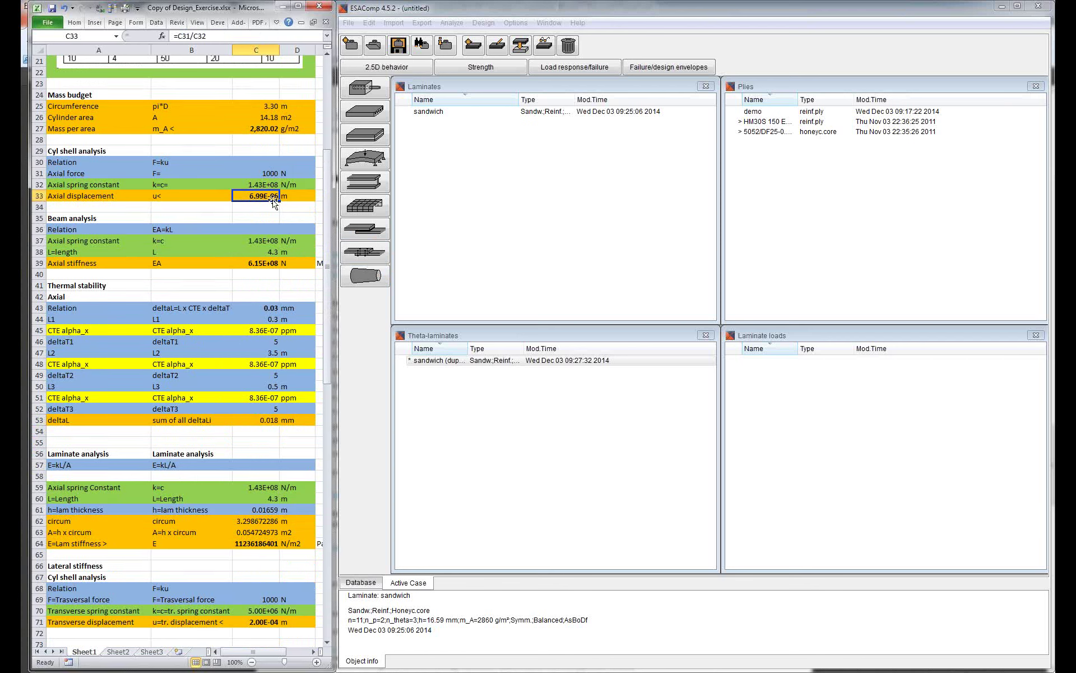
click(171, 167)
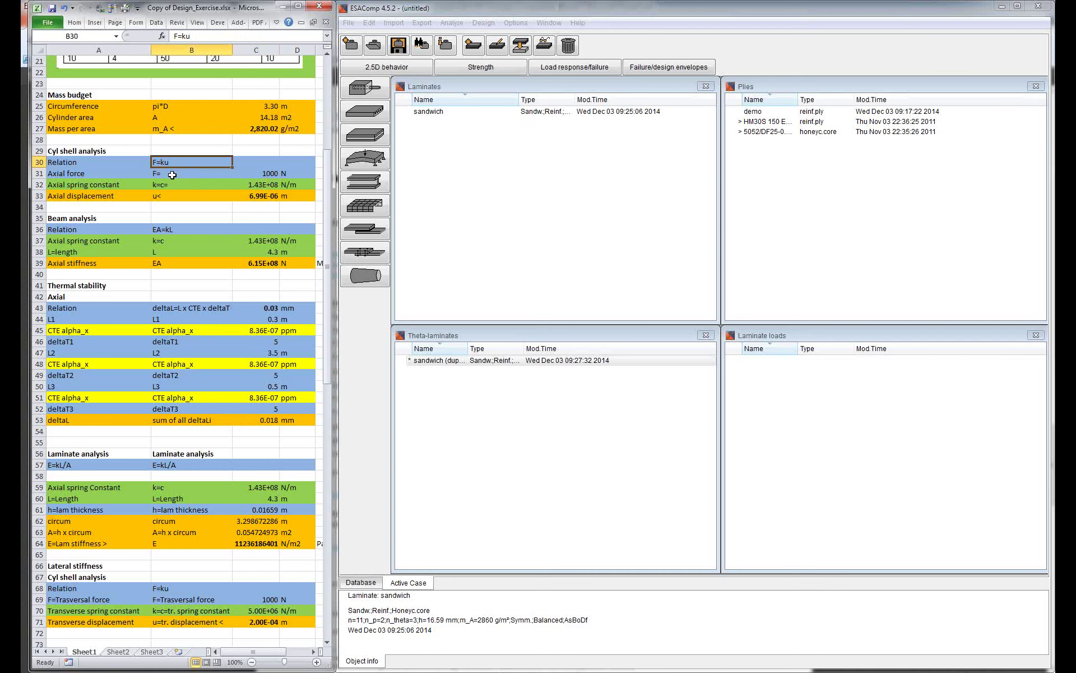
click(210, 198)
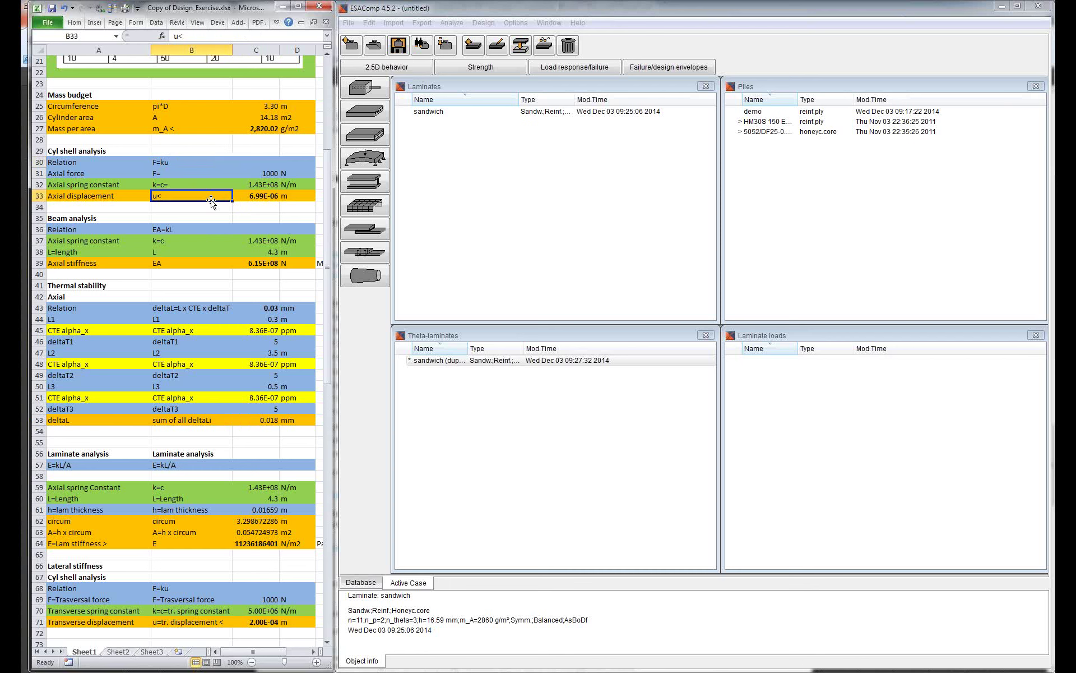
click(206, 217)
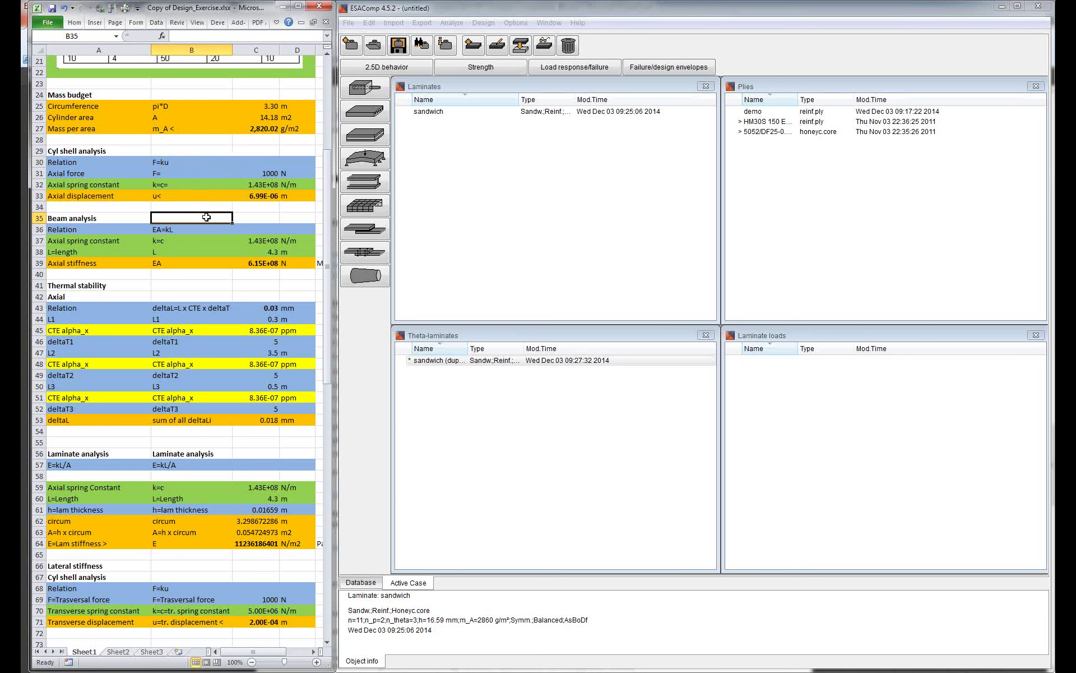
click(267, 200)
click(218, 261)
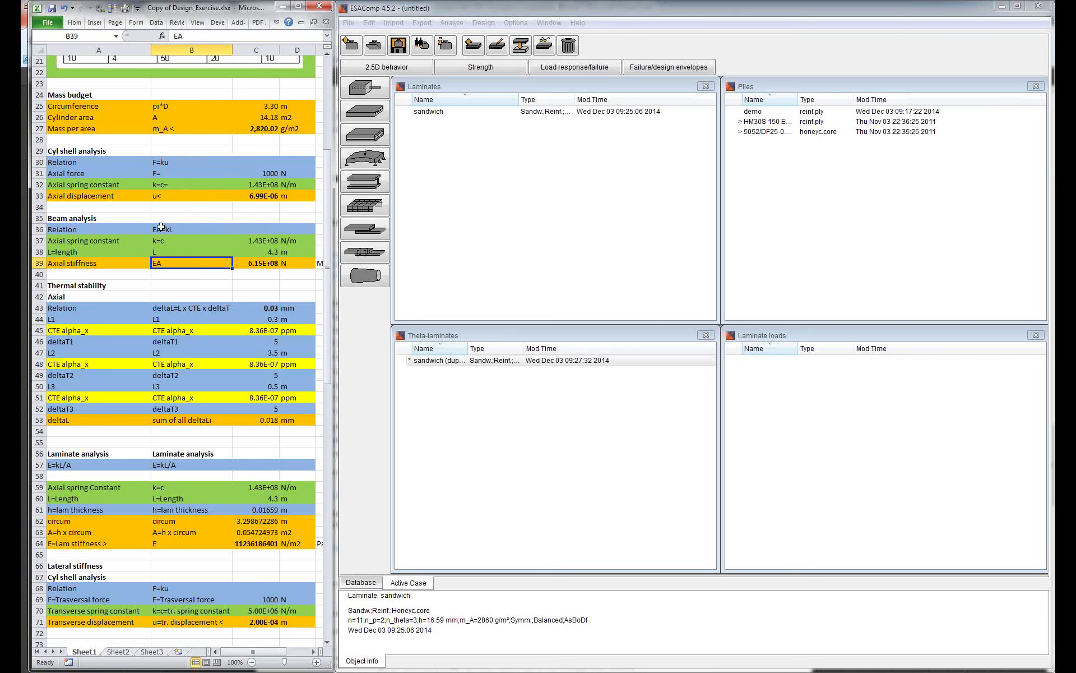
Step: Create a new beam/stiffener cross section named cone with the Circular cross section type
click(360, 183)
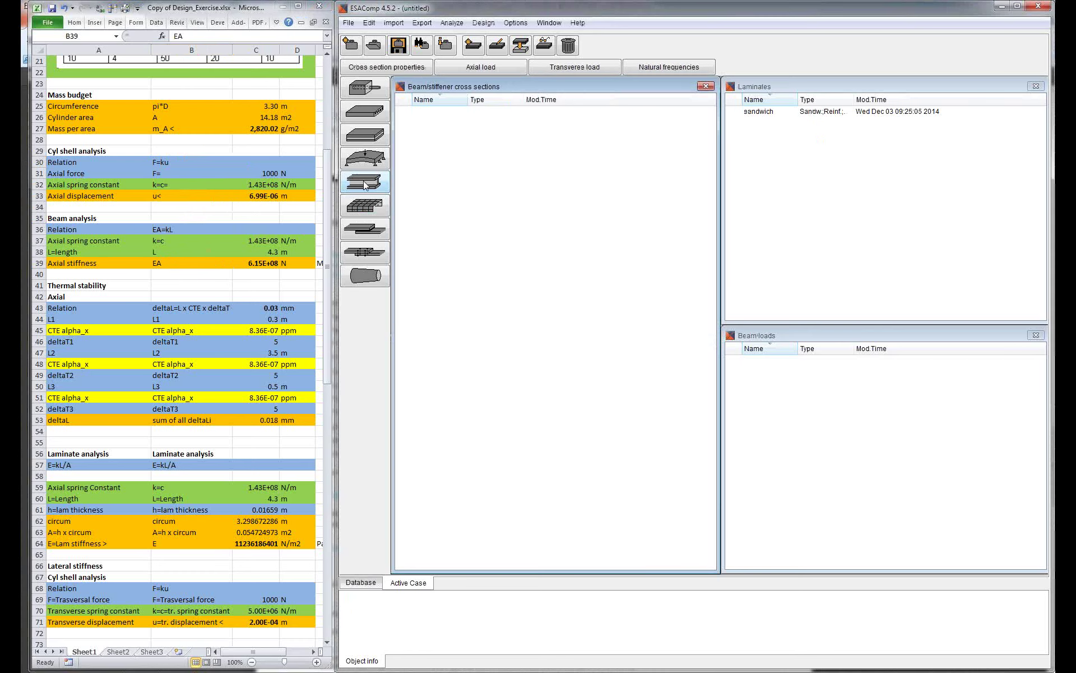
right_click(429, 134)
click(444, 145)
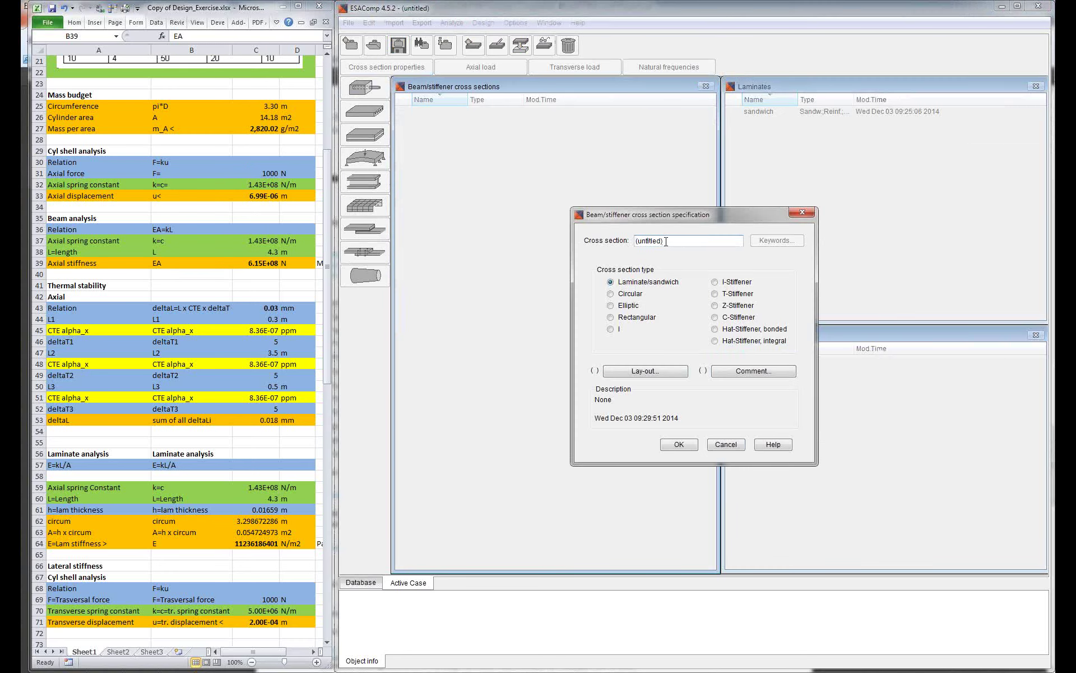
drag(665, 241, 613, 243)
text(cone)
click(623, 294)
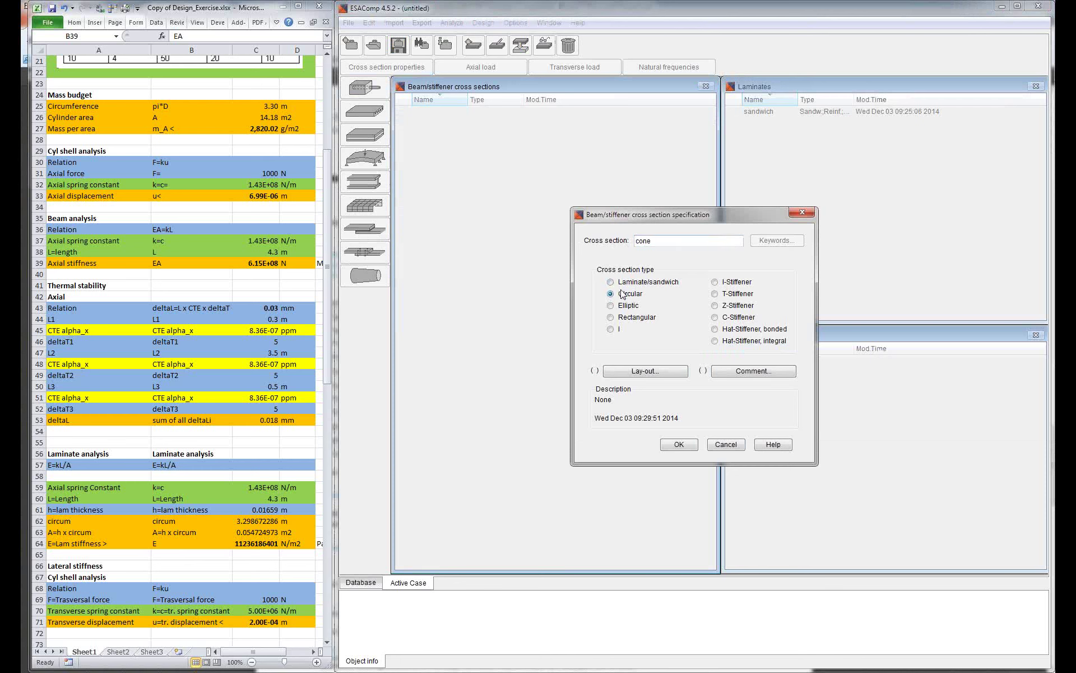
Step: Lay out the circular cone cross section with an inner diameter a_i of 1050 mm using the sandwich laminate, and save it
click(639, 371)
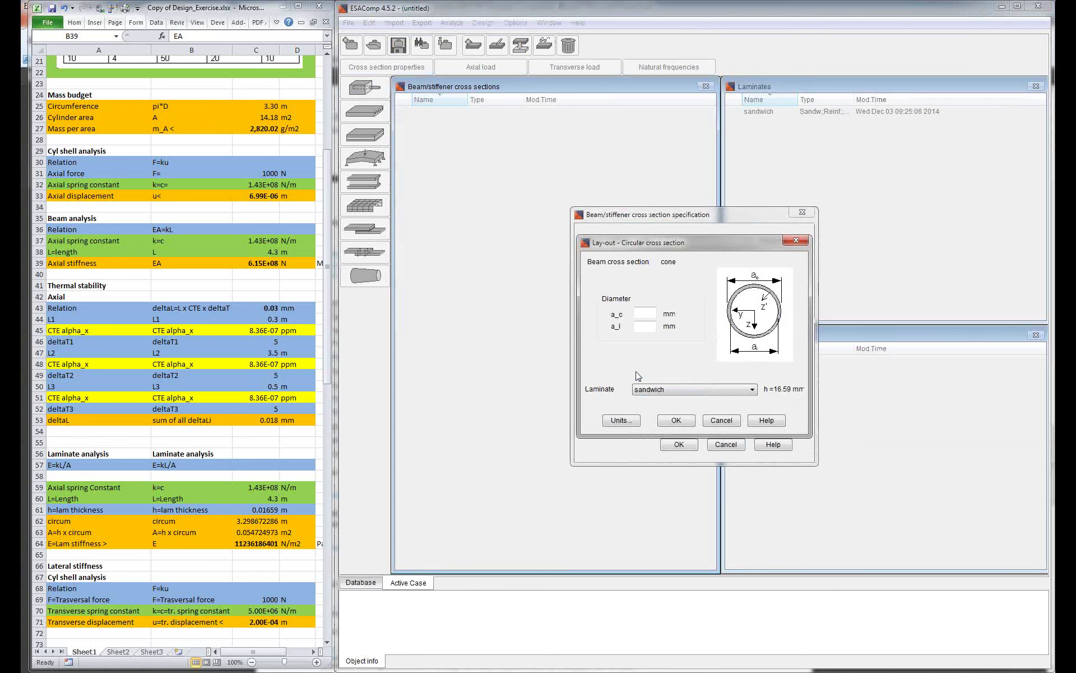
click(649, 326)
text(1050)
key(Return)
click(692, 426)
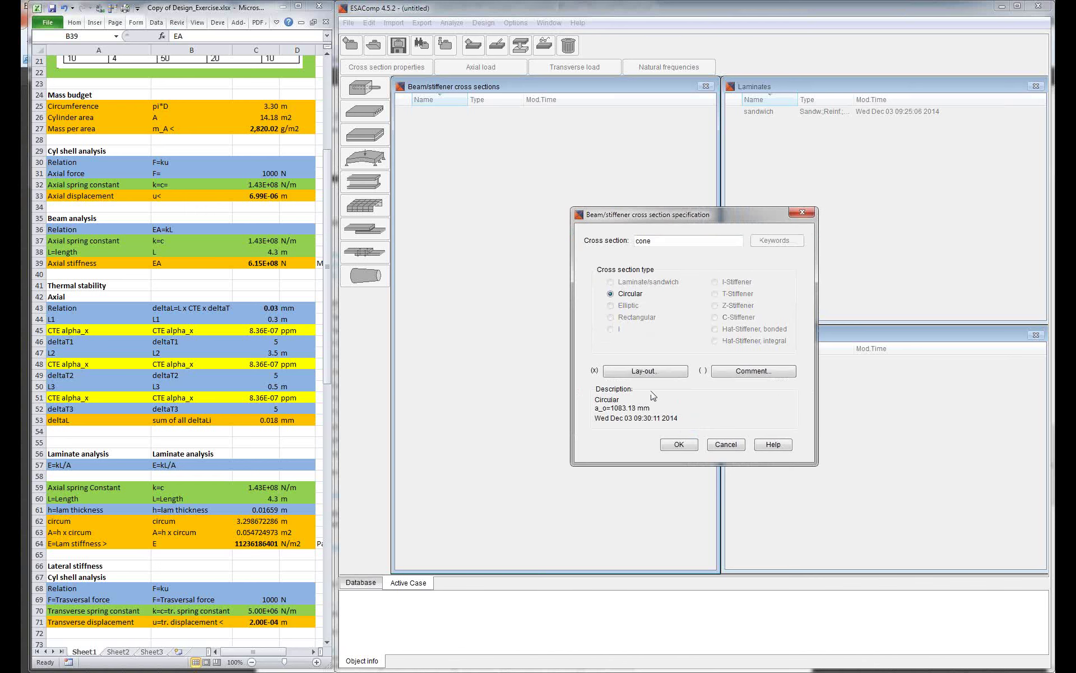
click(678, 446)
Step: Run the beam cross section properties analysis for the cone and place its results window clear of the workbook
click(430, 115)
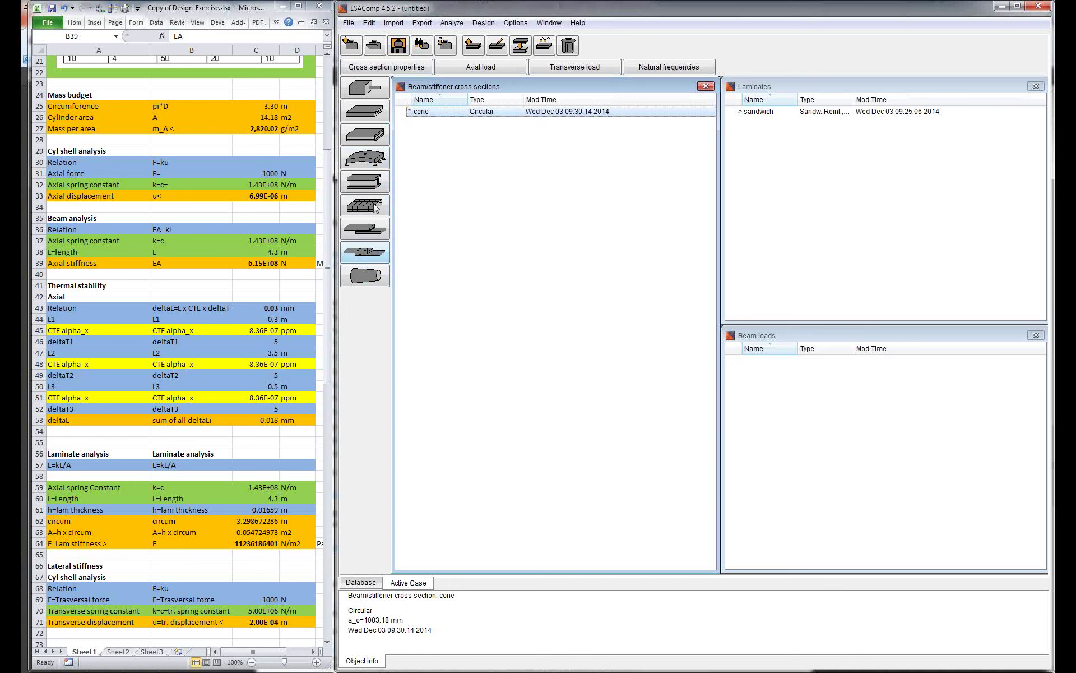
click(410, 70)
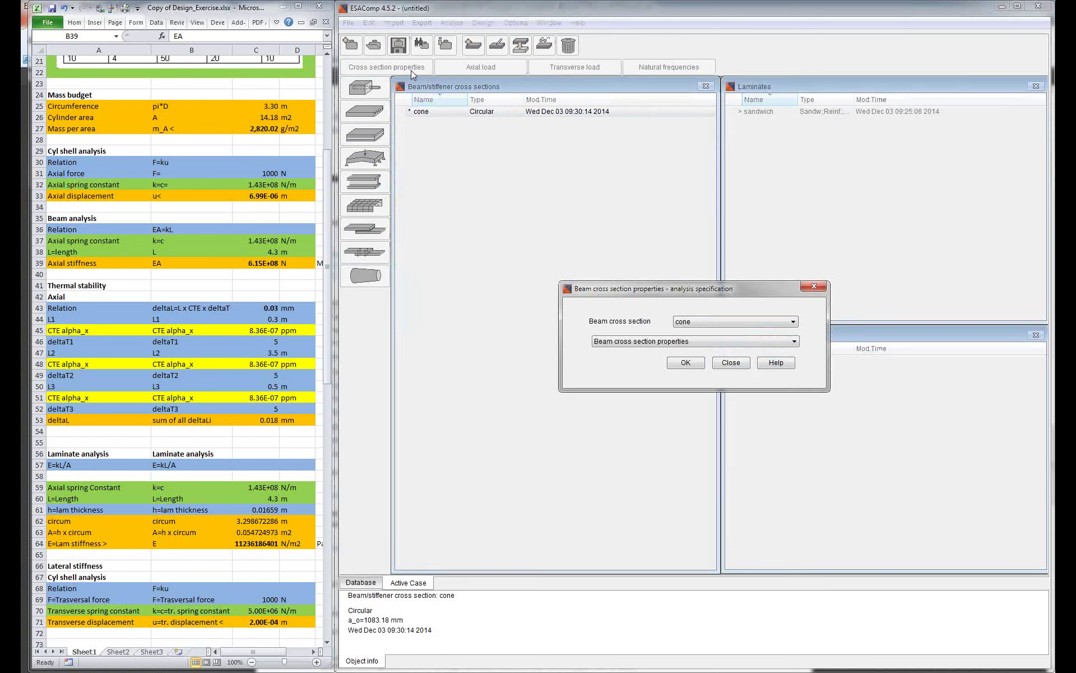
click(681, 363)
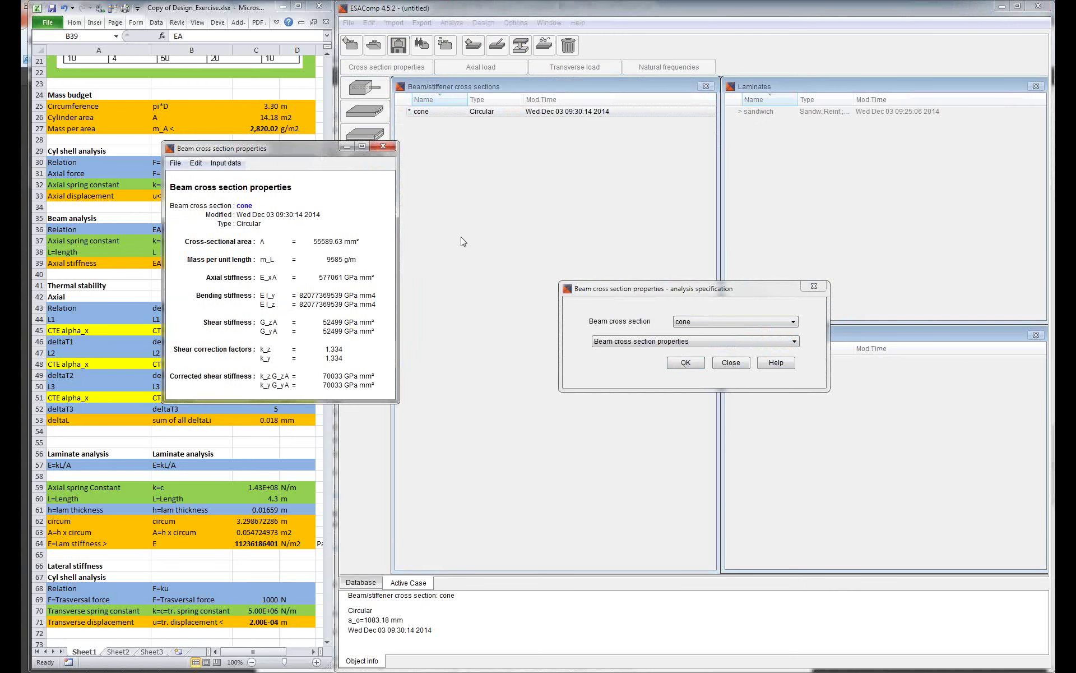
drag(322, 156, 566, 178)
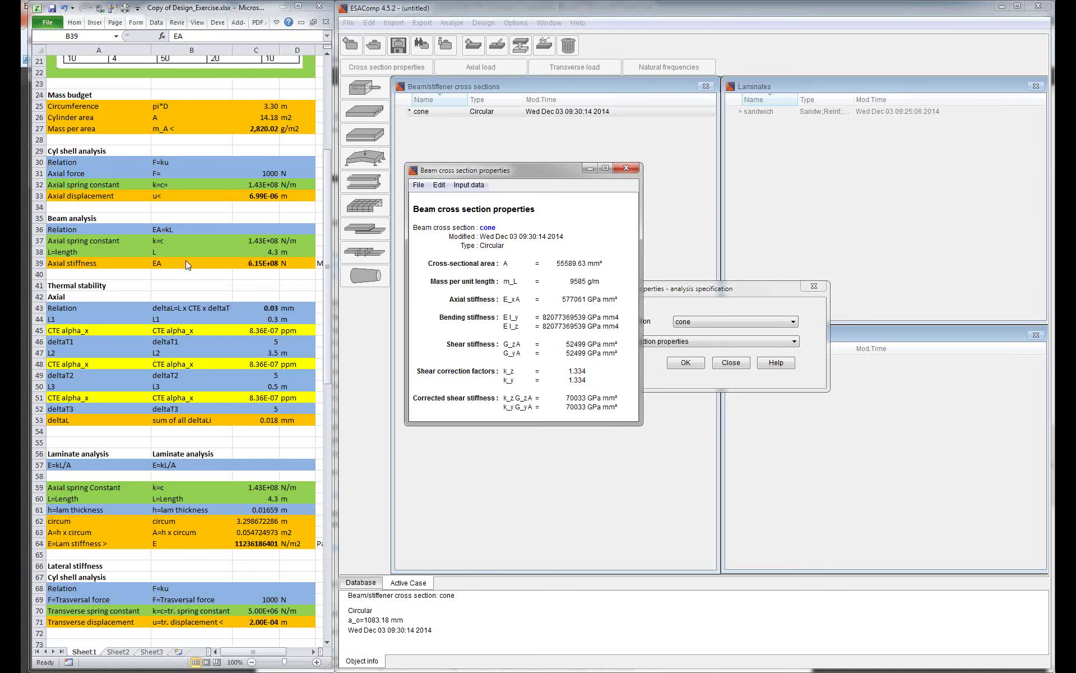
Step: Compare the workbook's required axial stiffness EA and its GPa conversion with the cone's E_xA, and close the results and analysis specification
click(261, 263)
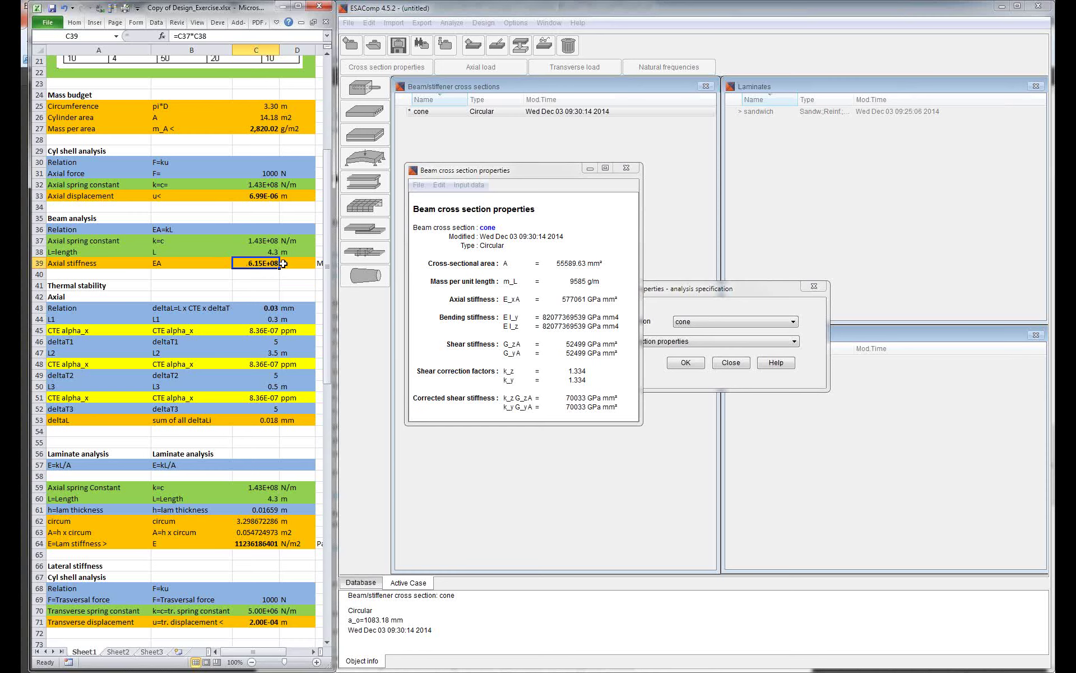
click(287, 263)
key(Right)
key(Right)
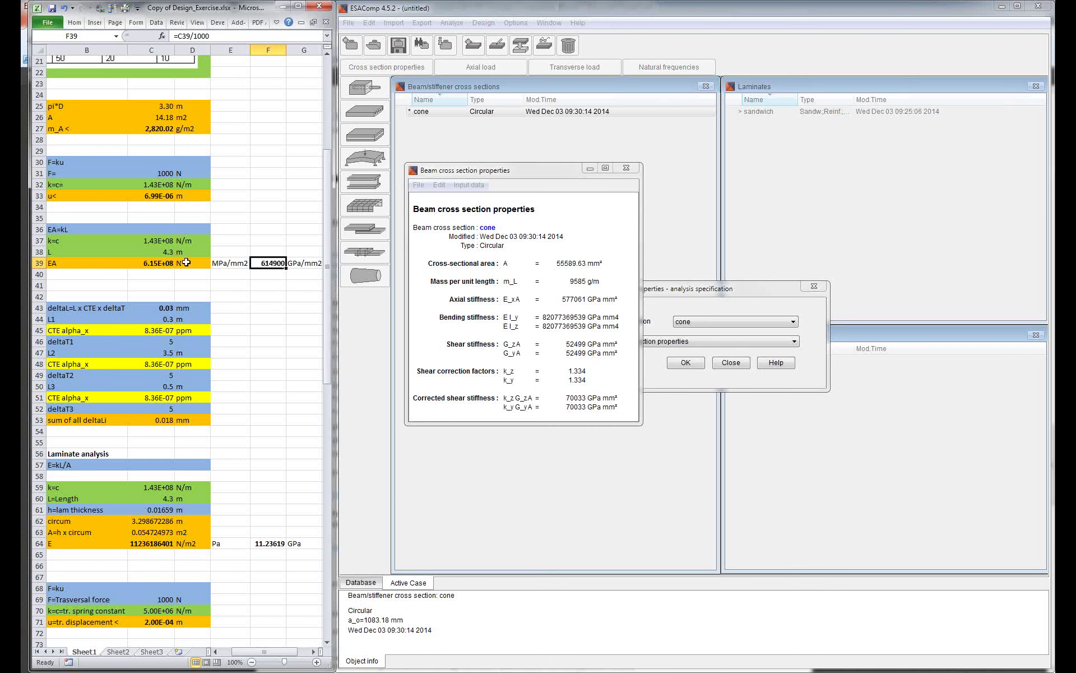
click(151, 264)
key(Left)
key(Left)
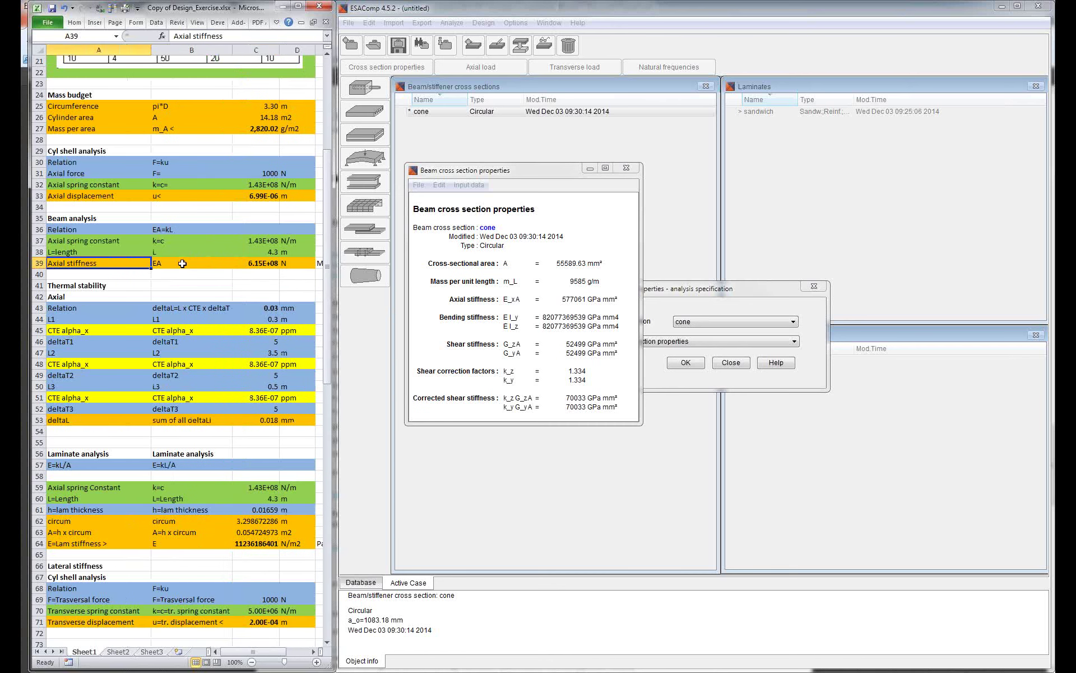
click(629, 169)
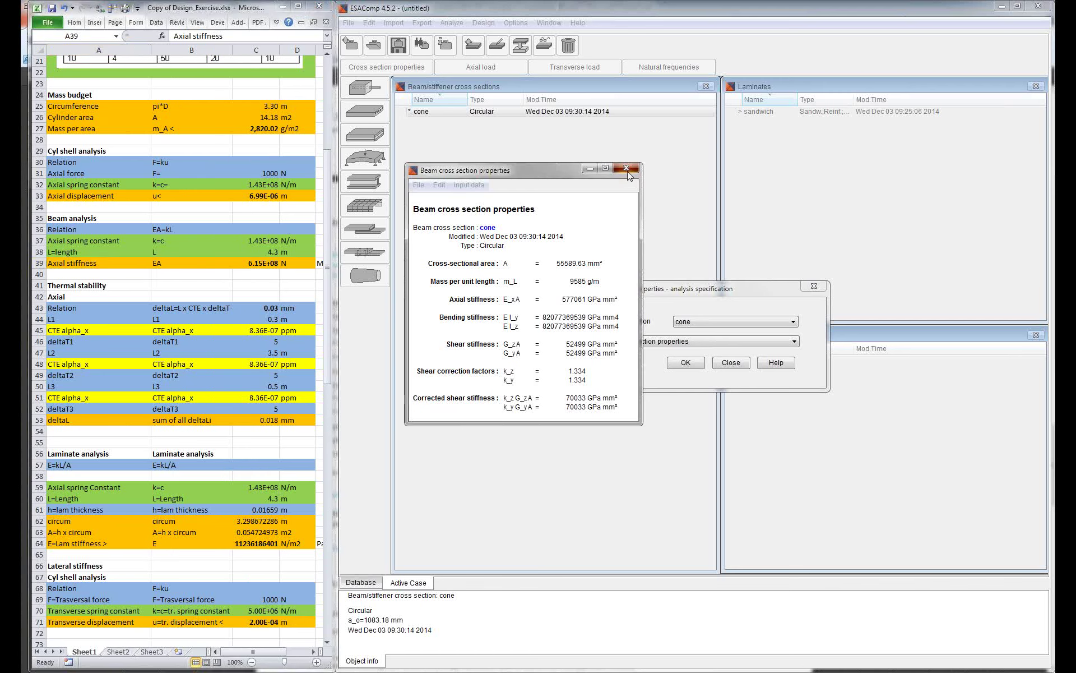
click(627, 172)
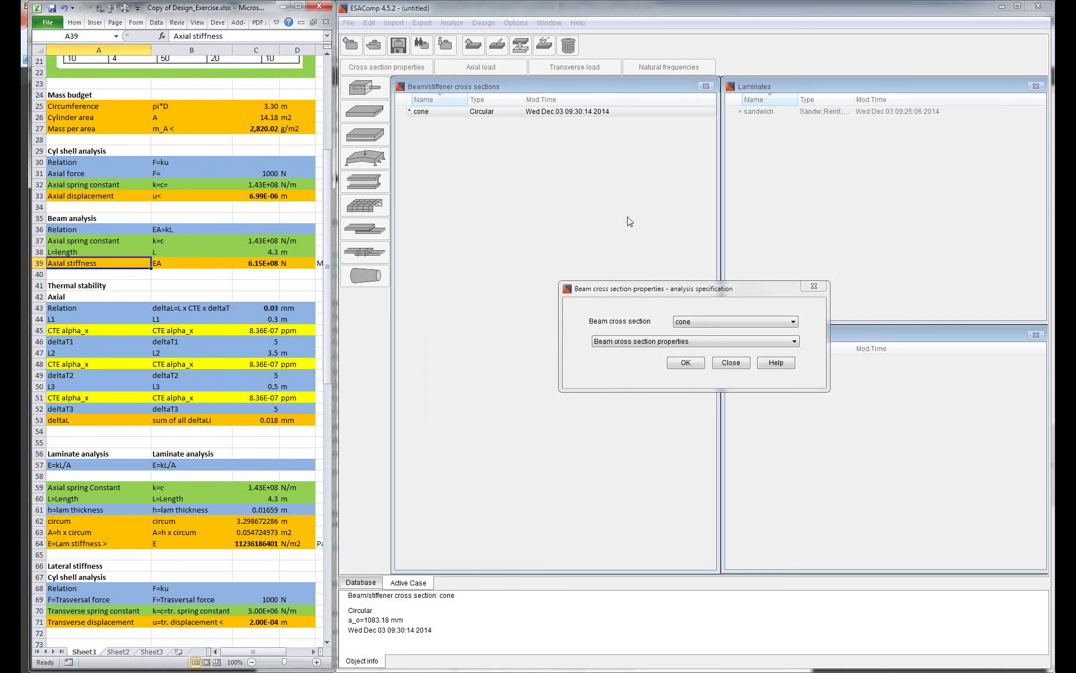
click(732, 365)
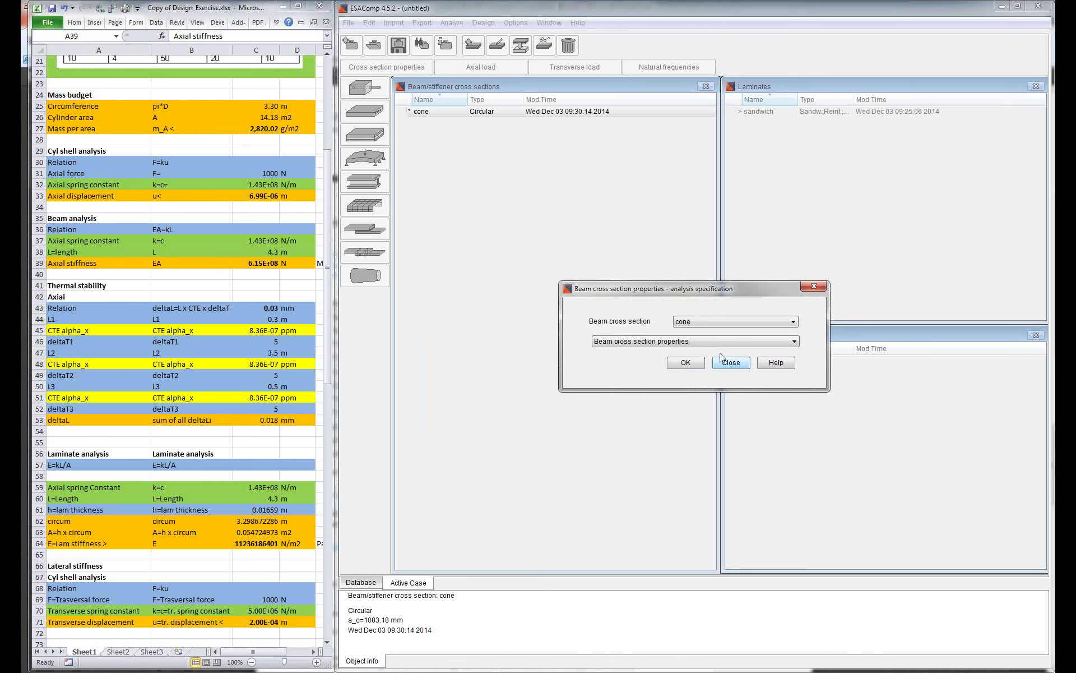
click(731, 364)
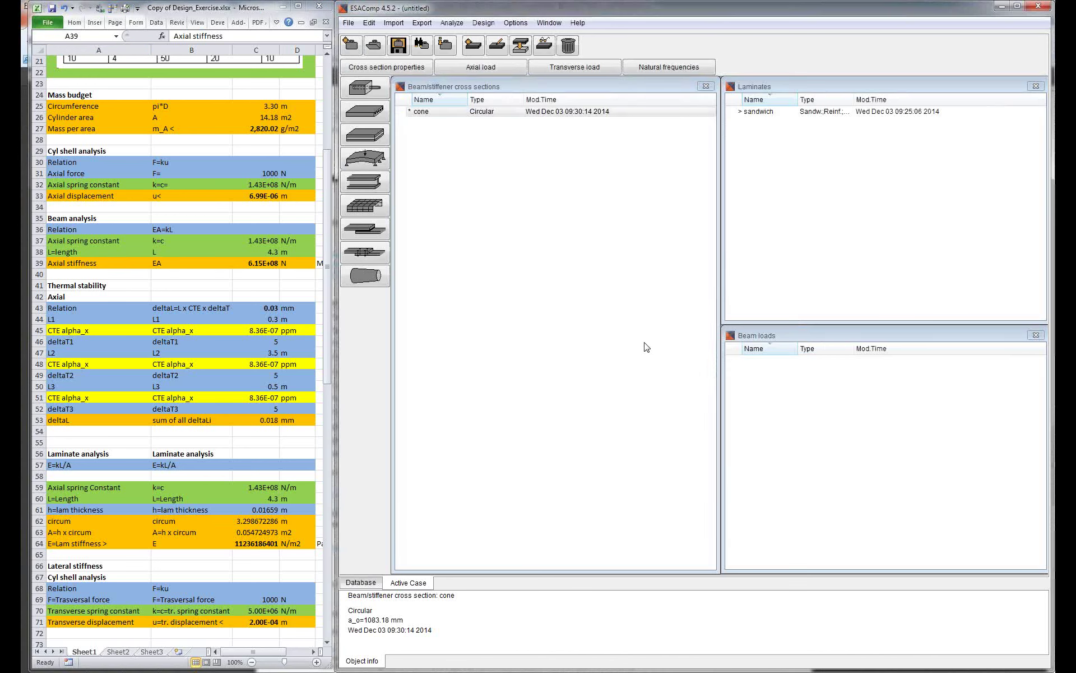
Step: Examine the lateral and bending stiffness requirements in the workbook and the analysis cases in Figure 2 of the satellite structure presentation in PowerPoint
scroll(218, 269, up, 7)
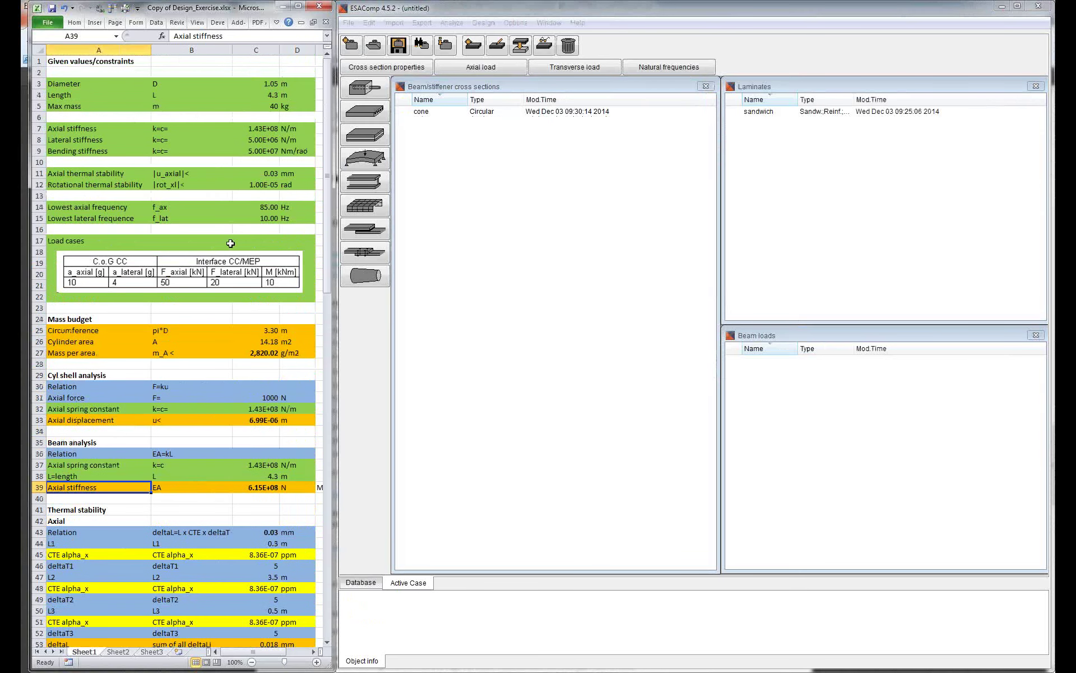
click(76, 141)
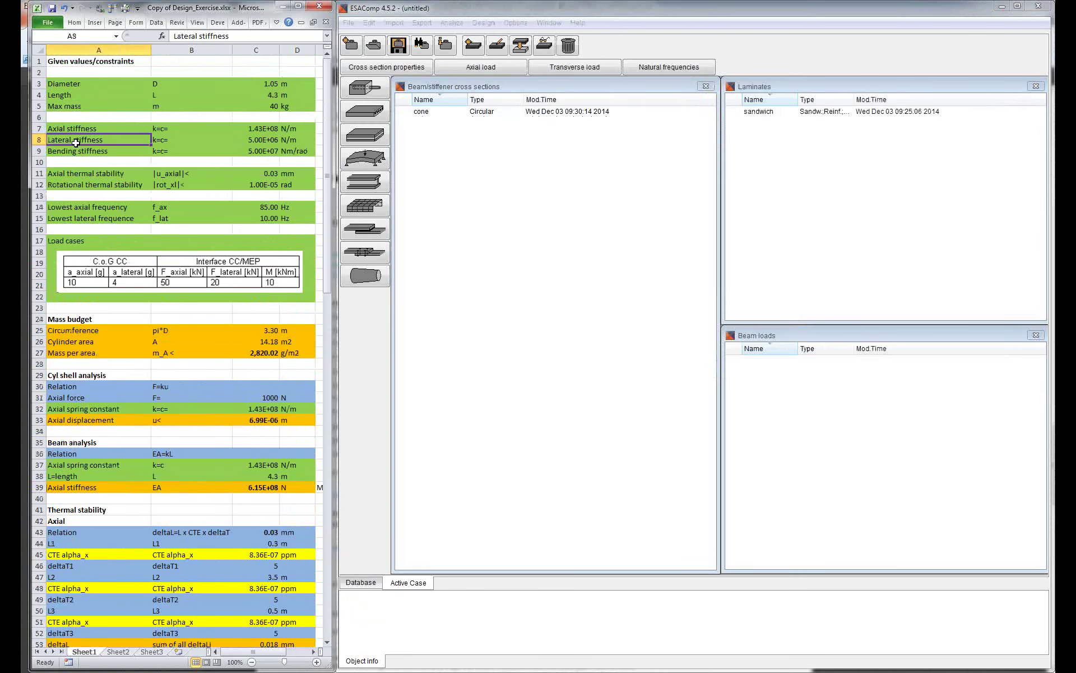
click(76, 152)
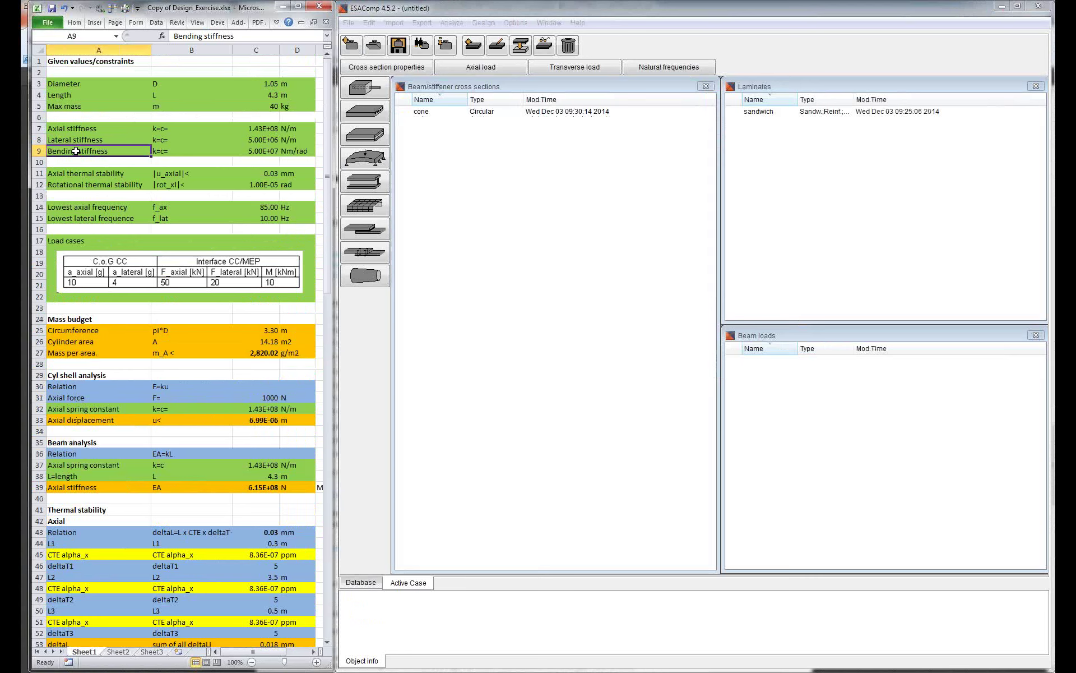
click(1052, 259)
click(1009, 279)
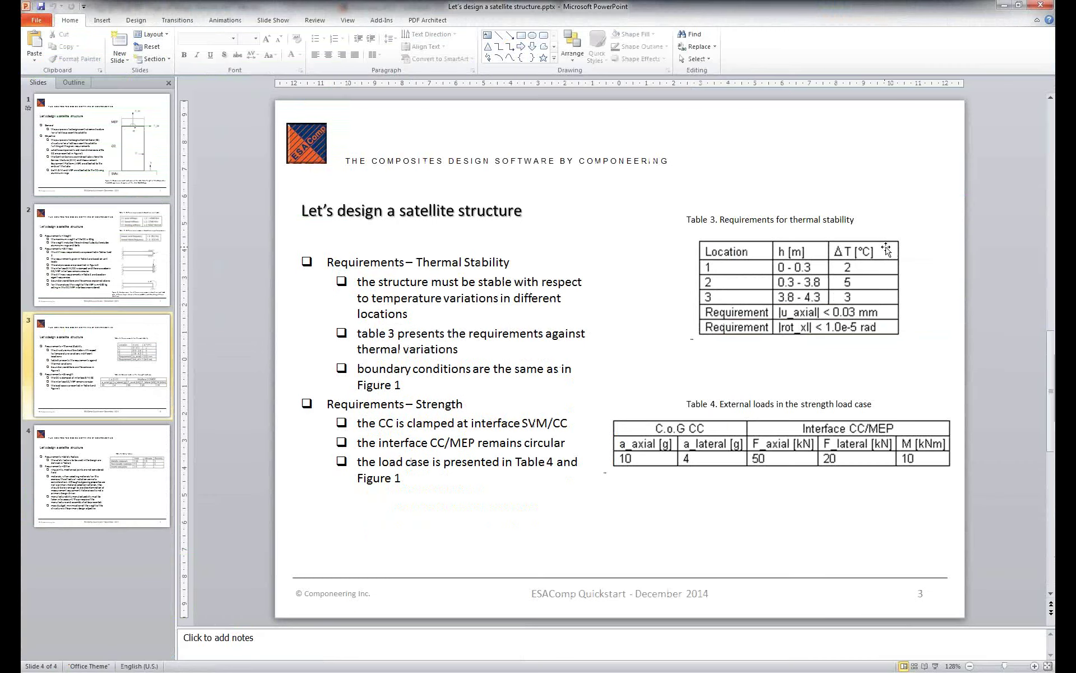
scroll(886, 250, up, 1)
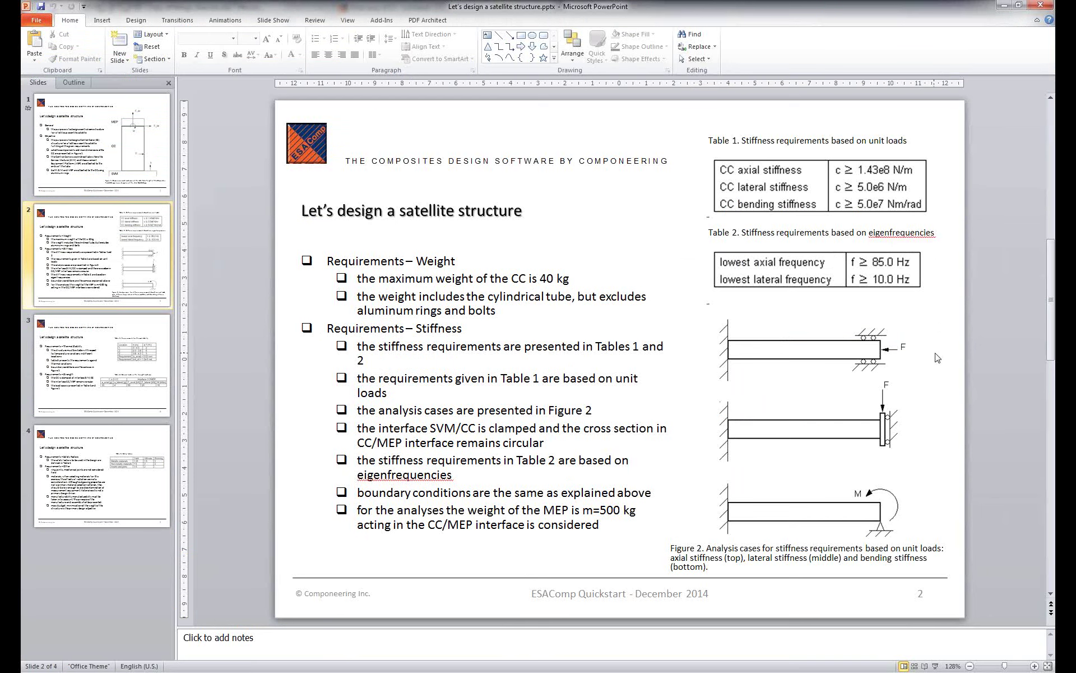
click(1004, 6)
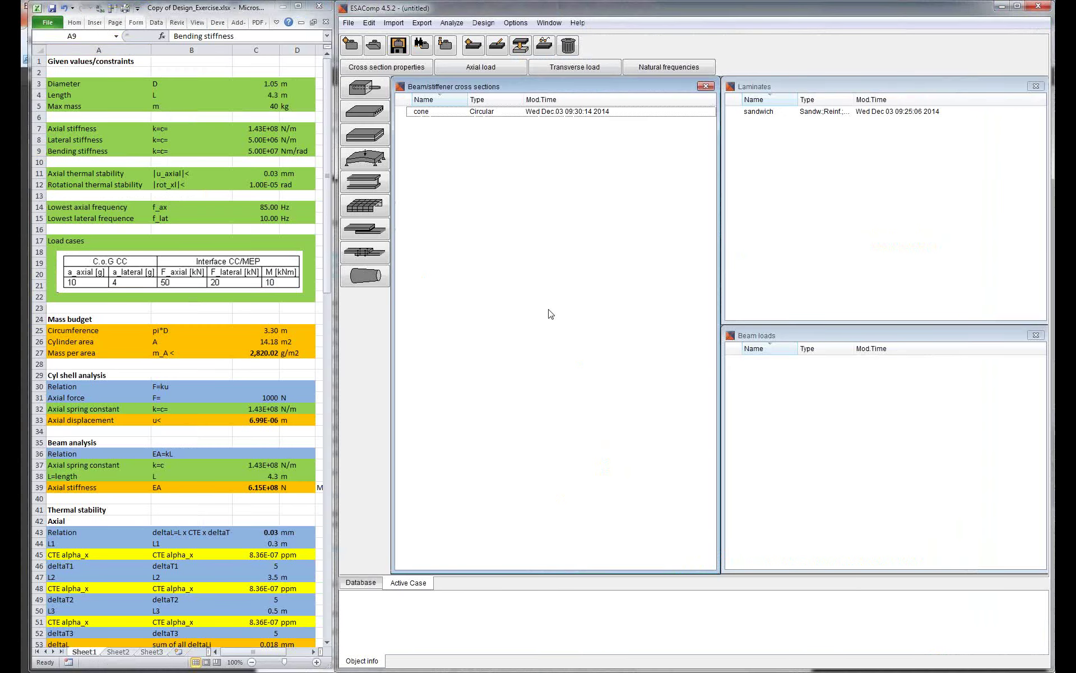
Step: Start a new beam load in ESAComp named moment with a beam length of 4300 mm
right_click(770, 396)
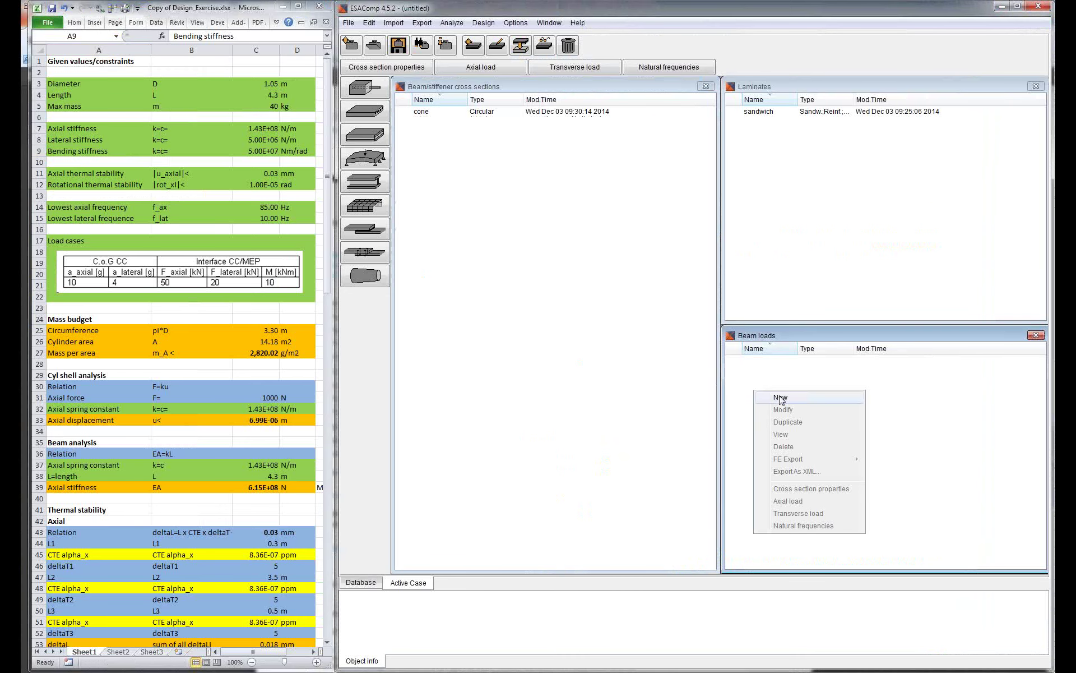
click(780, 398)
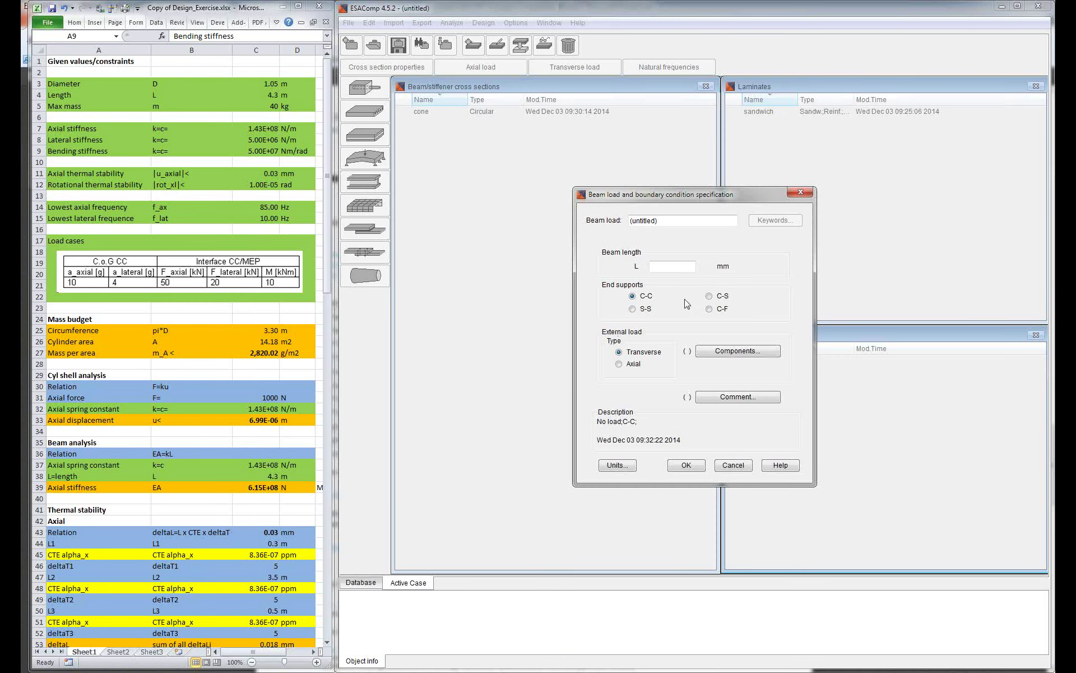
click(668, 262)
click(667, 220)
drag(667, 221, 617, 224)
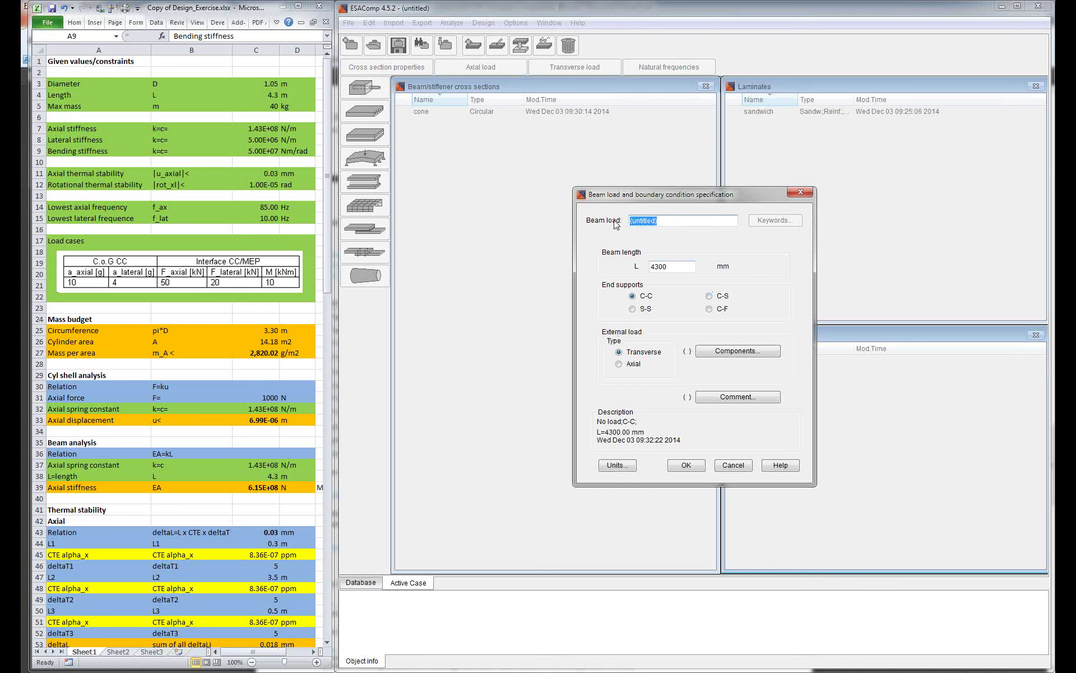
text(moment)
Step: Examine the workbook's Bending stiffness section for the bending moment, the M=k theta relation and the rotation limit
scroll(175, 480, down, 7)
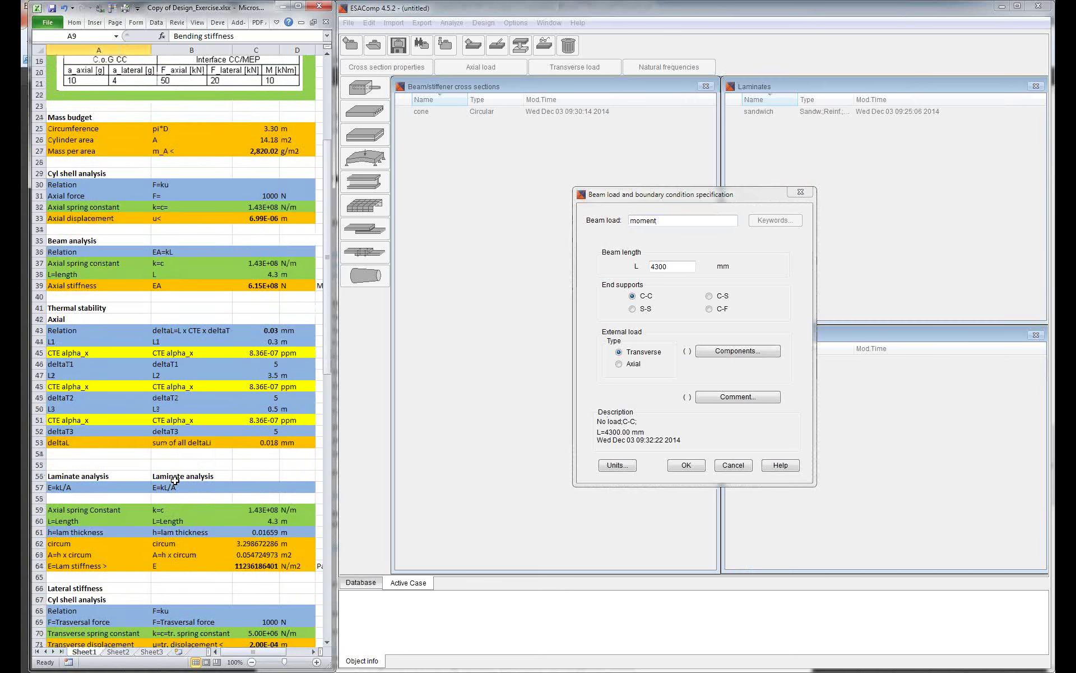
scroll(132, 410, down, 3)
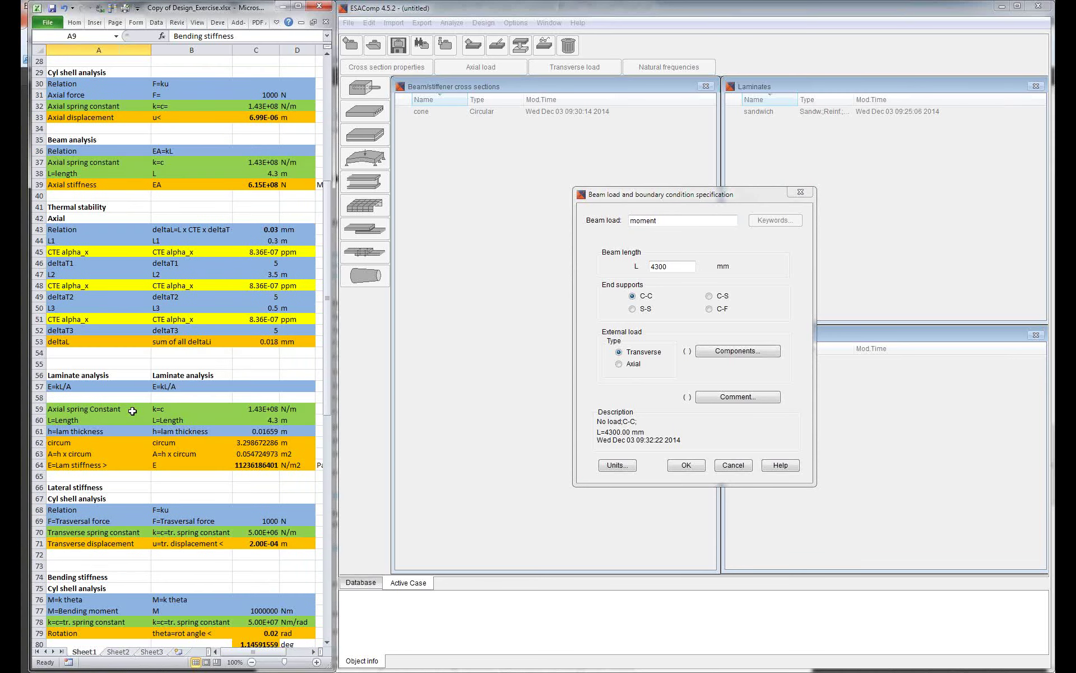
scroll(133, 411, down, 4)
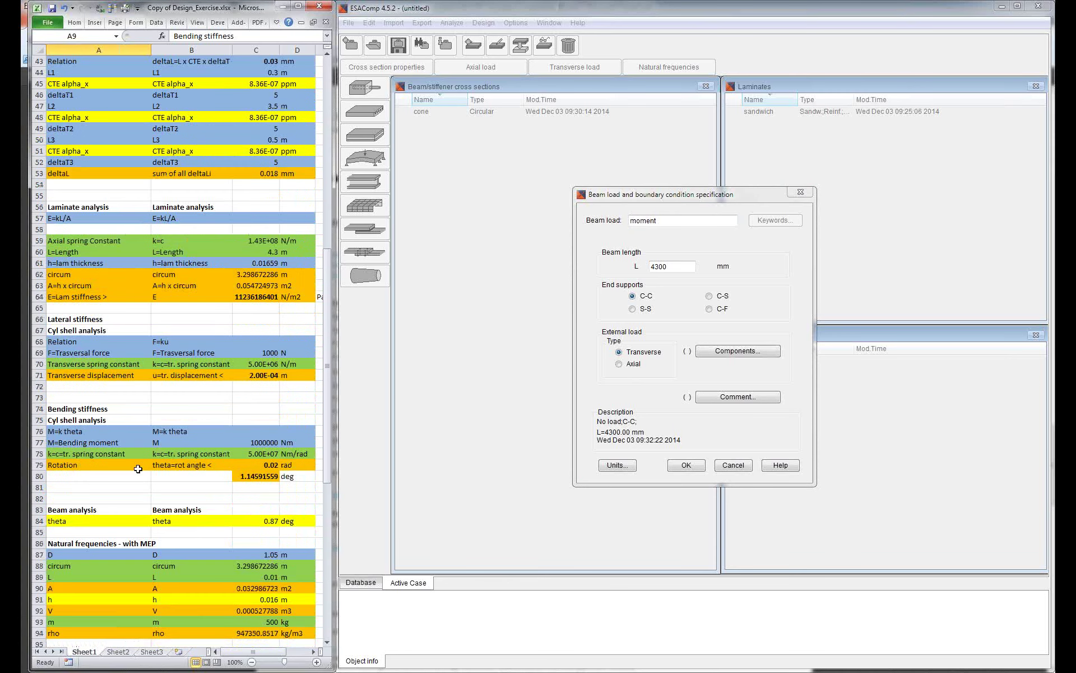
click(216, 479)
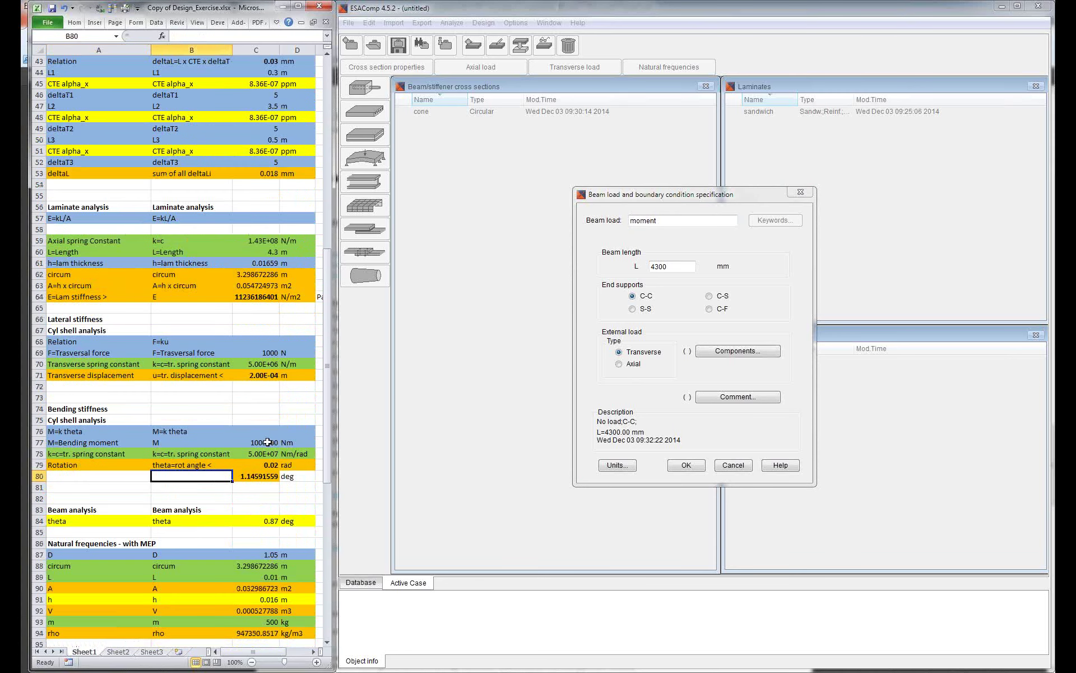
click(268, 443)
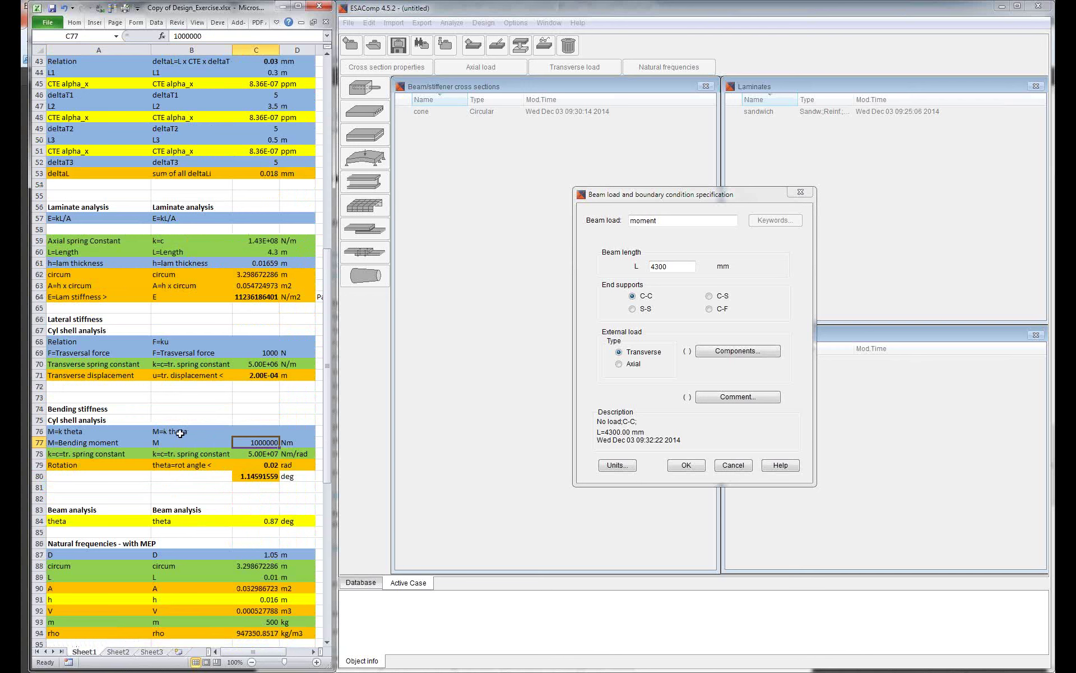
click(180, 432)
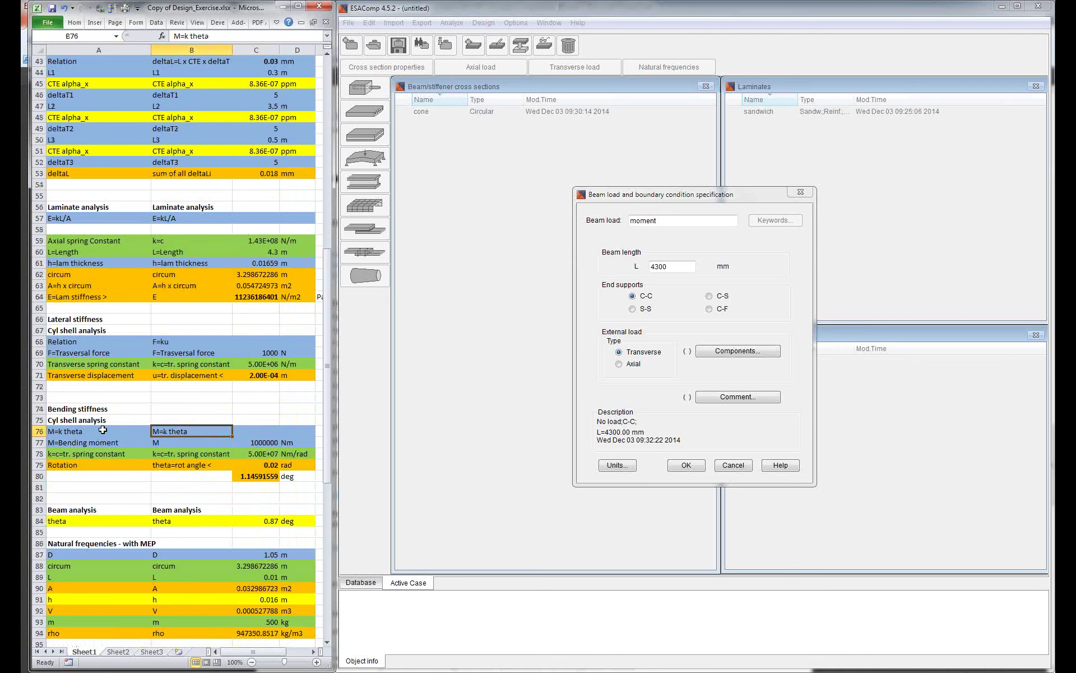
click(63, 432)
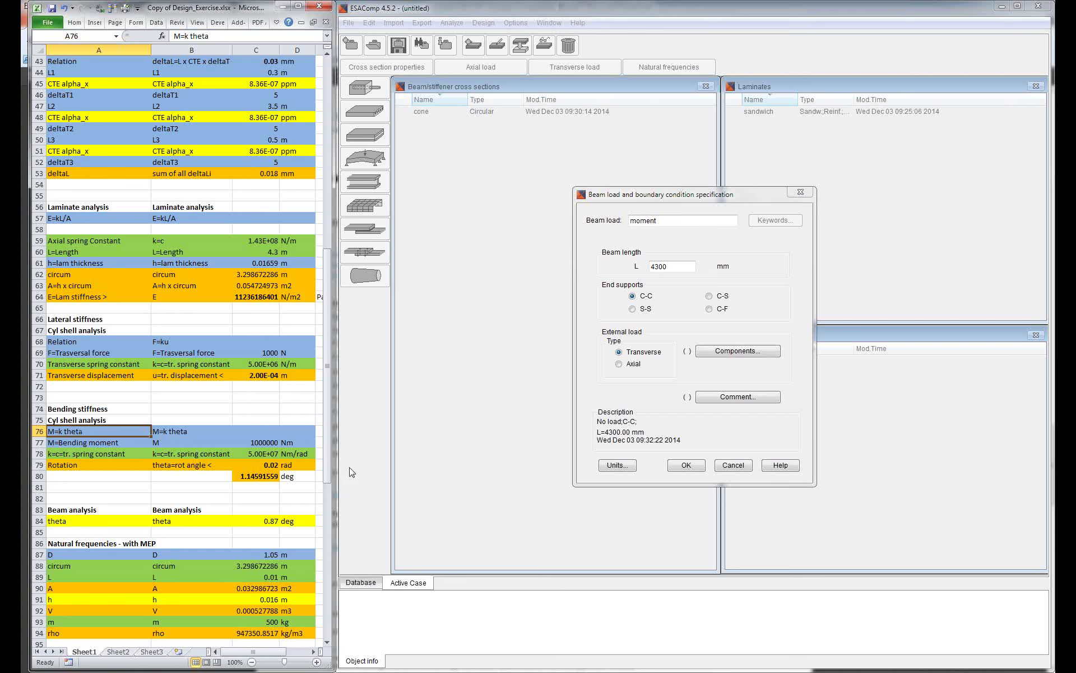
Step: Give the moment beam load C-S end supports and a transverse load consisting of an end moment M_xB
click(611, 413)
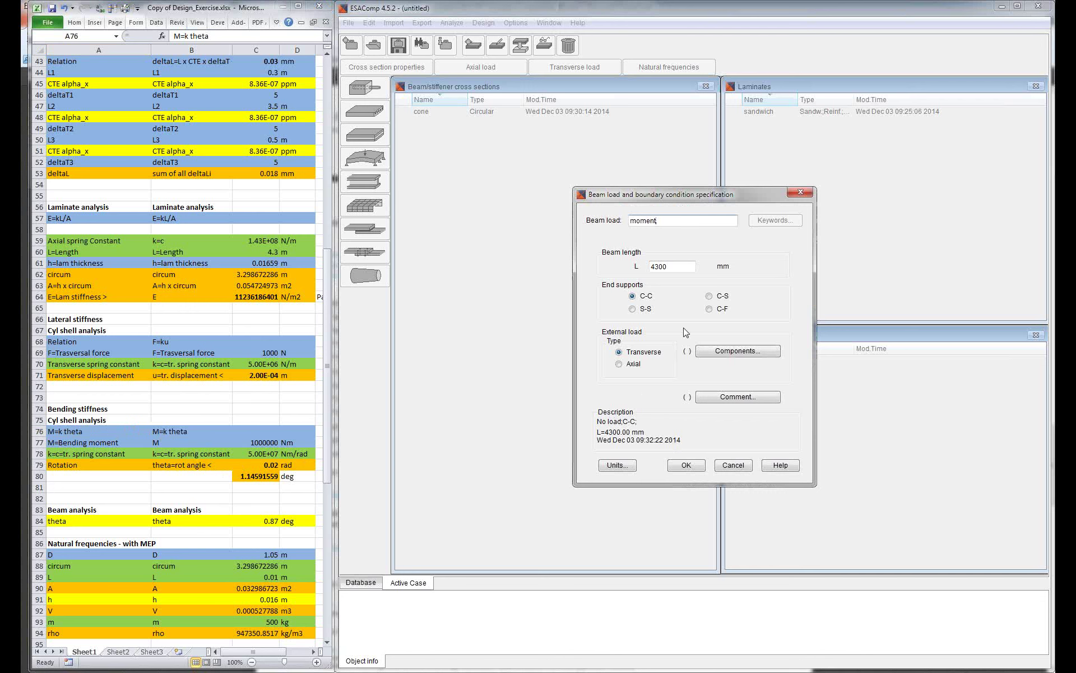
click(709, 297)
click(739, 352)
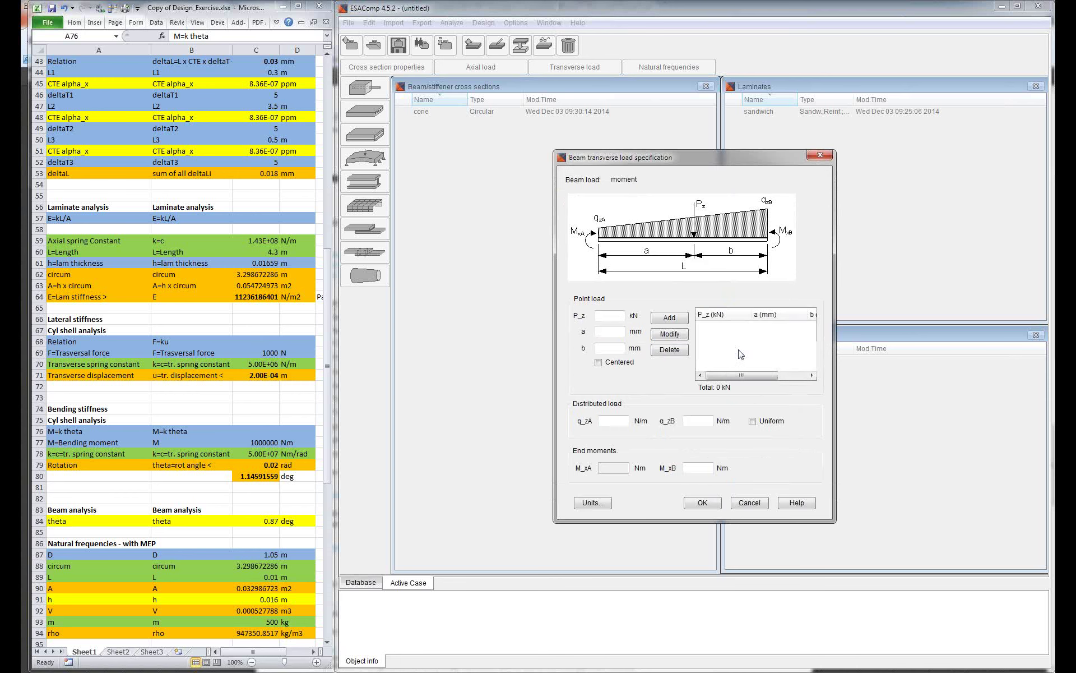
click(690, 468)
click(702, 503)
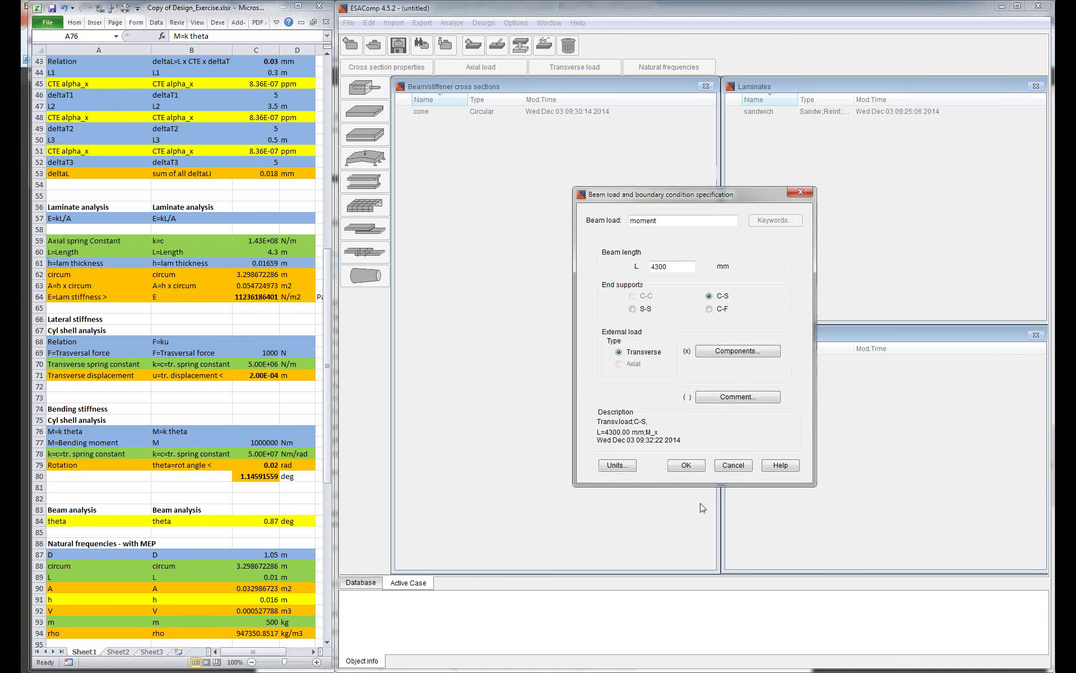
Step: Save the moment beam load and plot the deflection line of the cone cross section under it with a transverse load response analysis
click(690, 469)
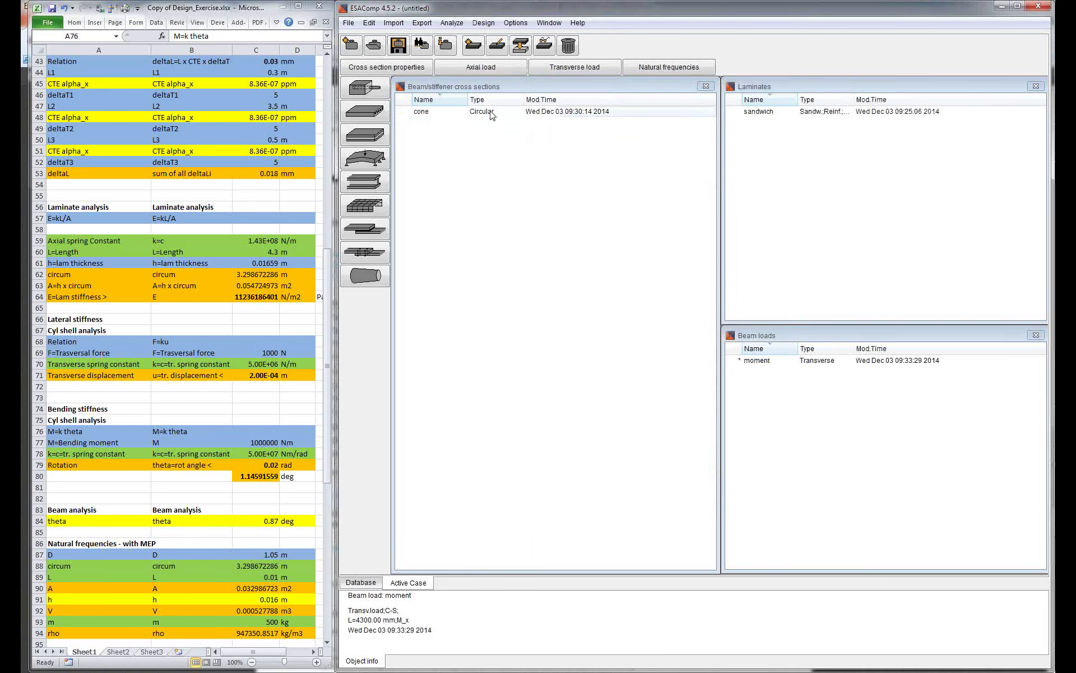
click(583, 69)
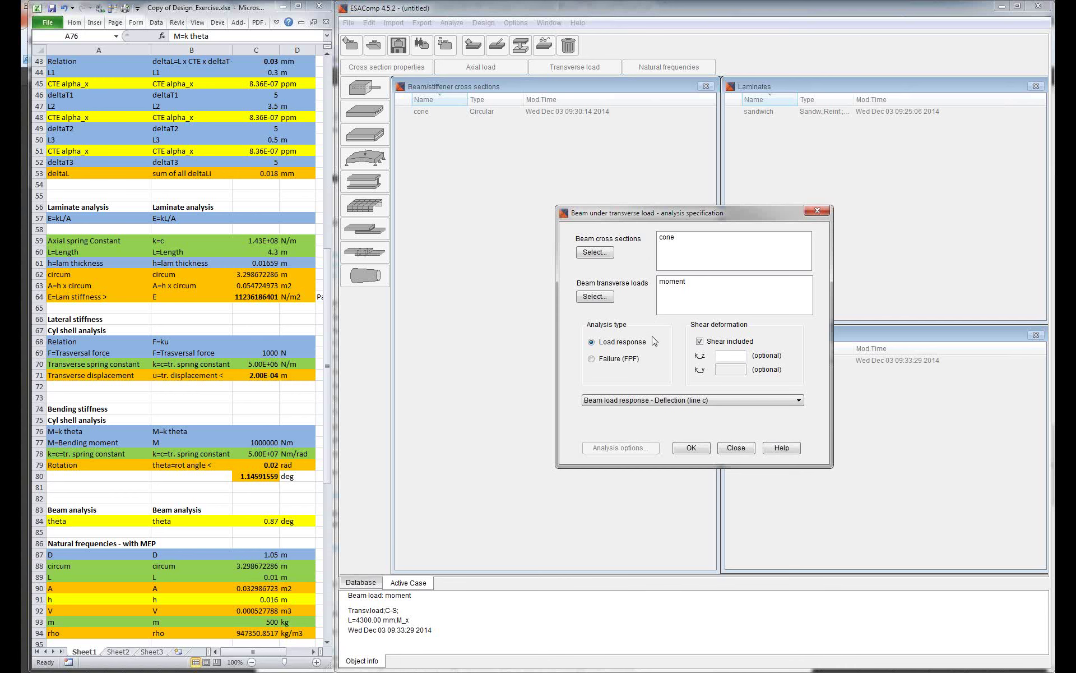
click(673, 402)
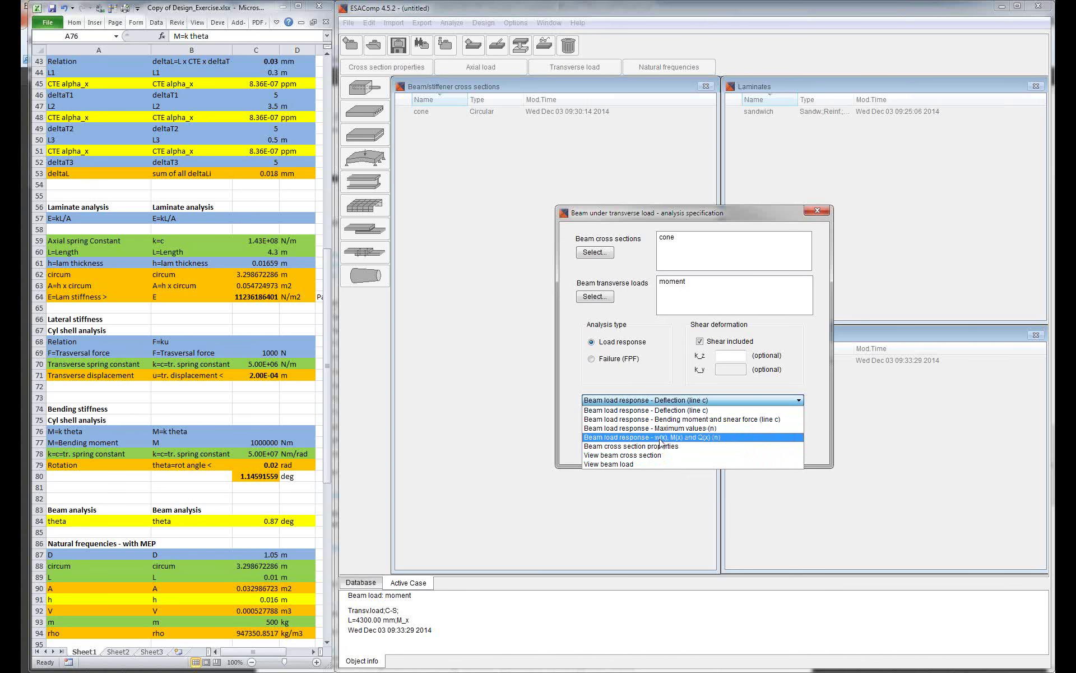
click(684, 410)
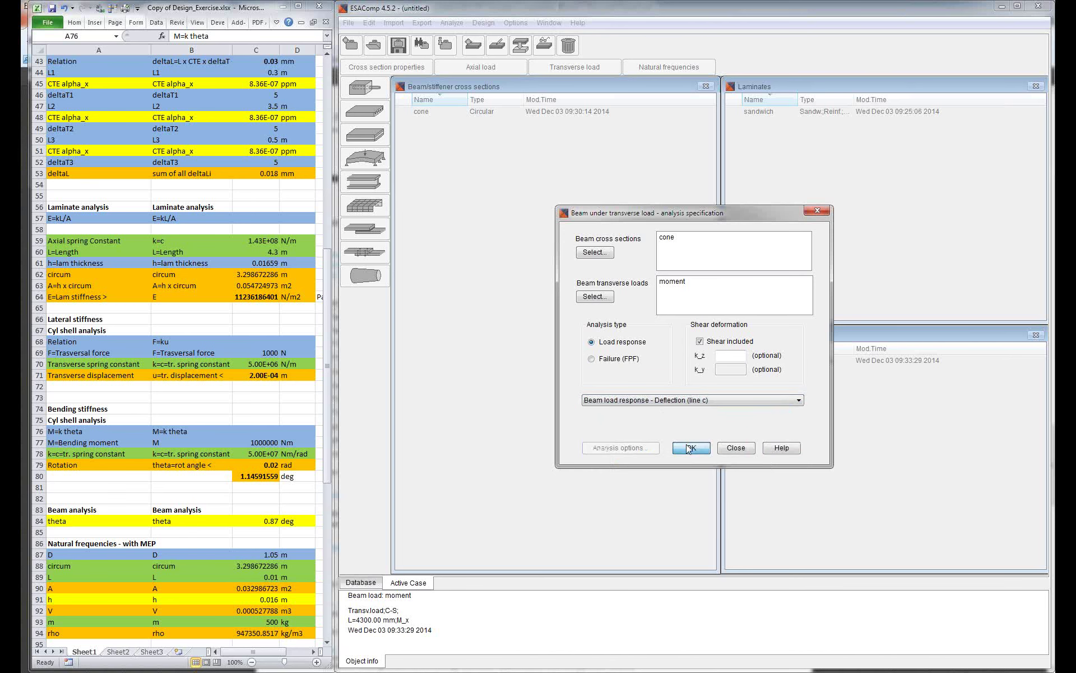
click(690, 448)
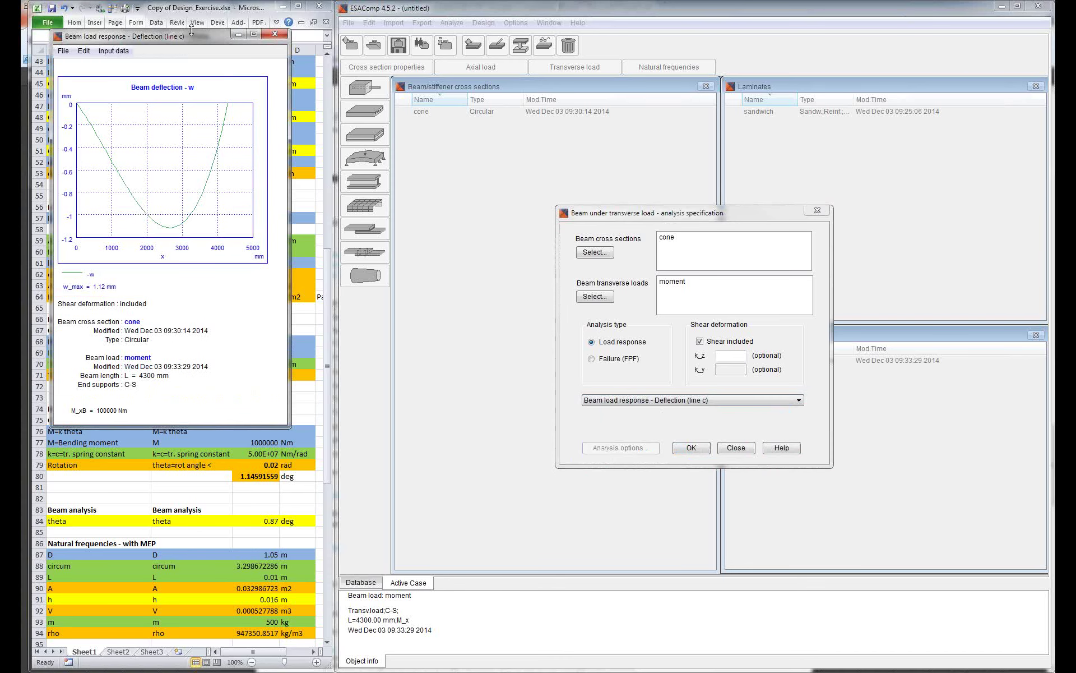
drag(193, 43, 512, 132)
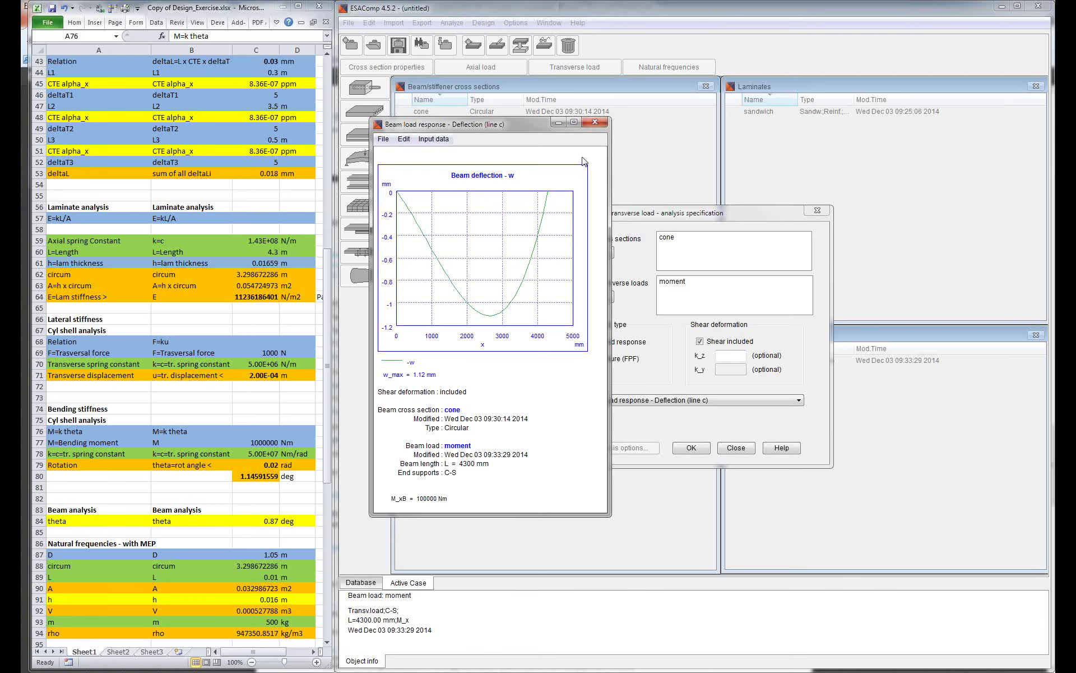
click(596, 122)
Step: Tabulate the cone beam's w(x), M(x) and Q(x) load response and examine deflection, bending moment and shear force along the length
click(682, 401)
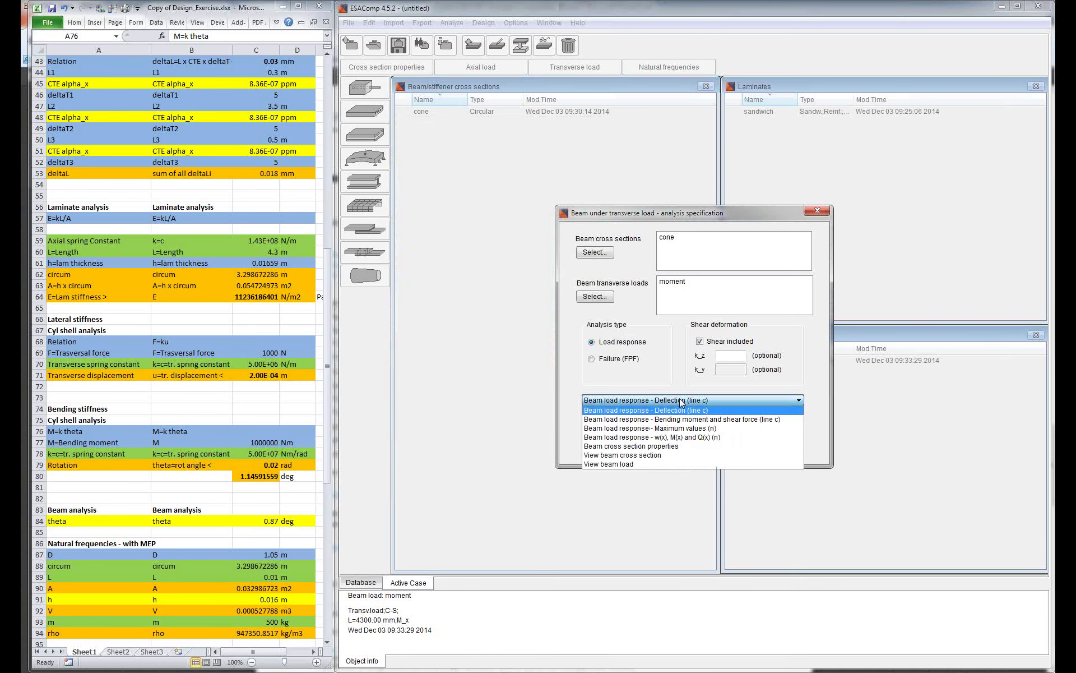
click(680, 436)
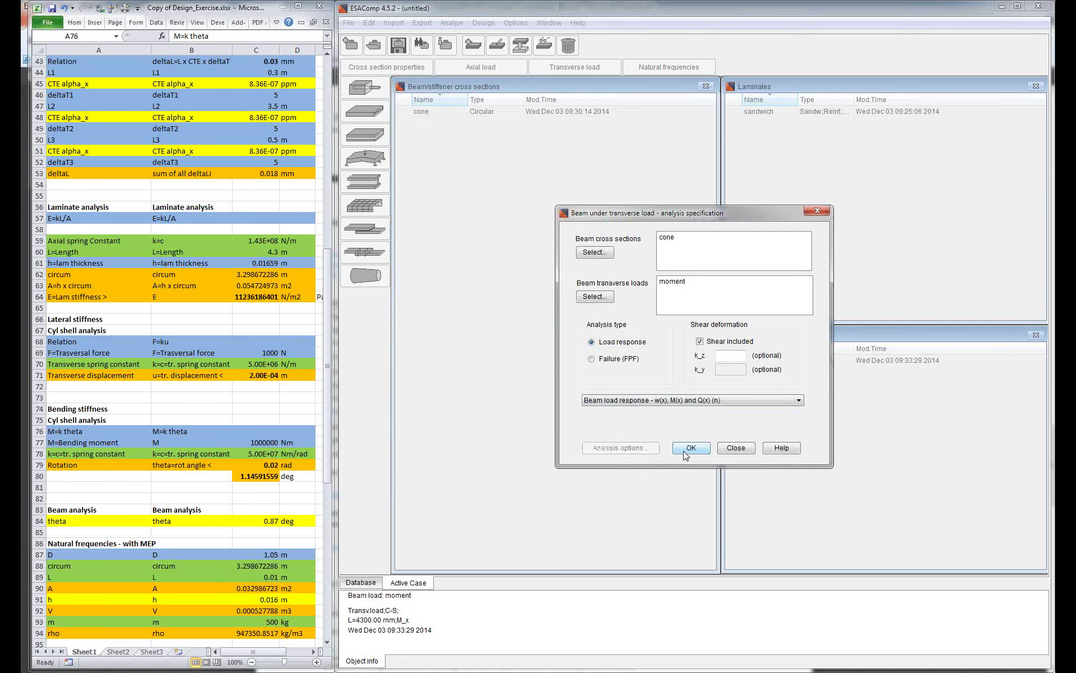
click(691, 447)
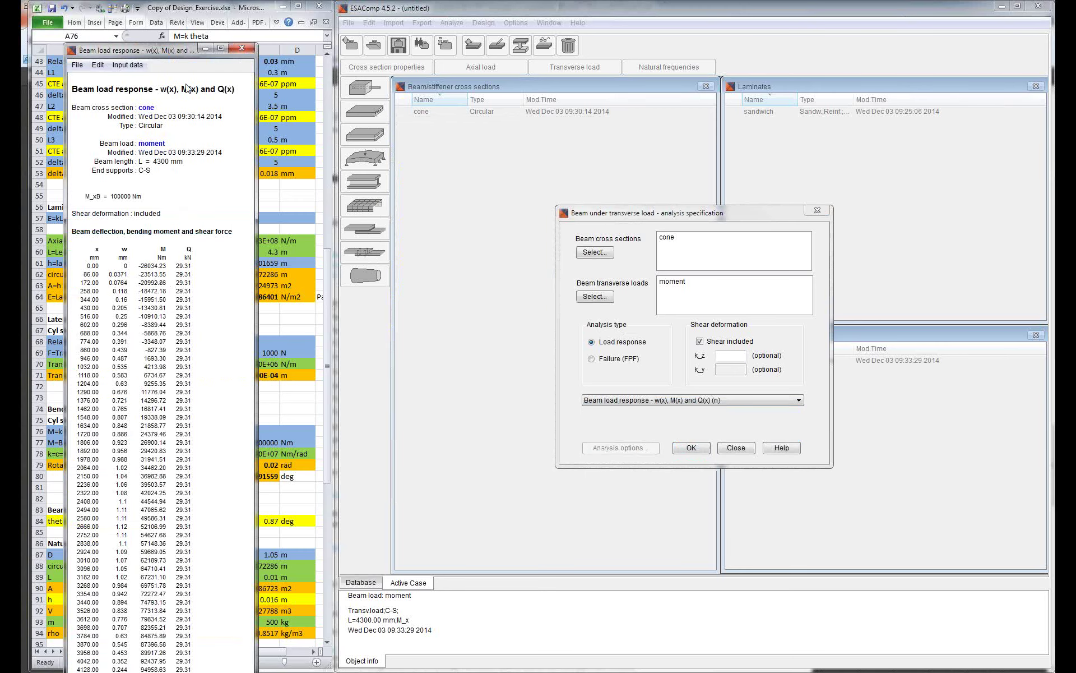
drag(189, 50, 480, 74)
scroll(429, 298, down, 3)
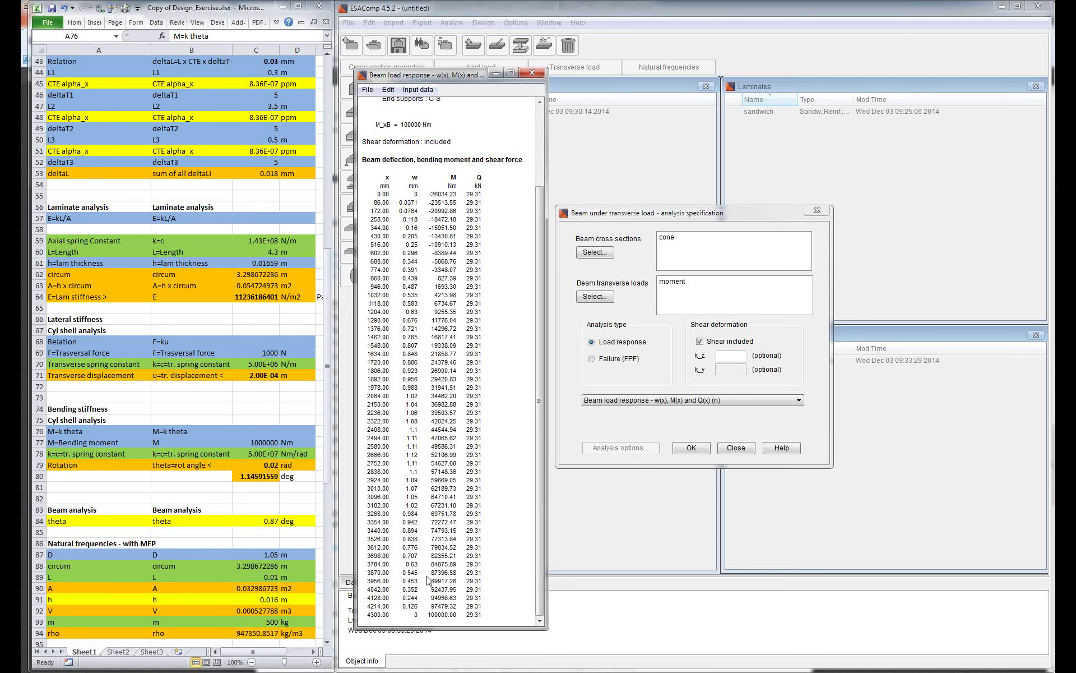
scroll(412, 591, up, 1)
scroll(414, 599, down, 1)
click(533, 73)
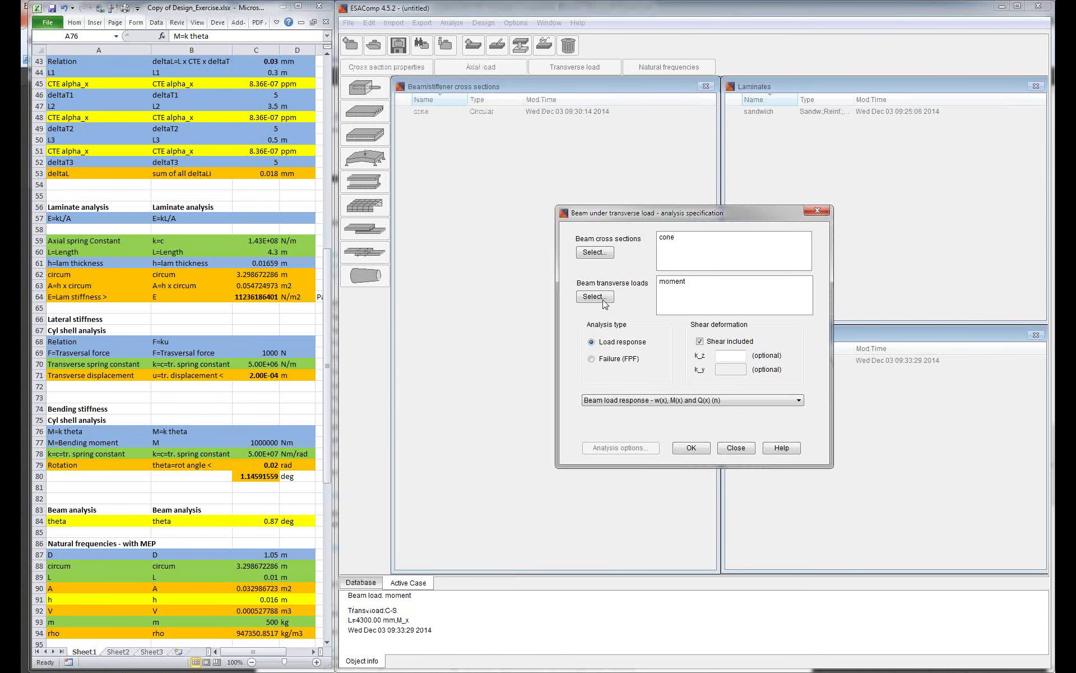
click(738, 447)
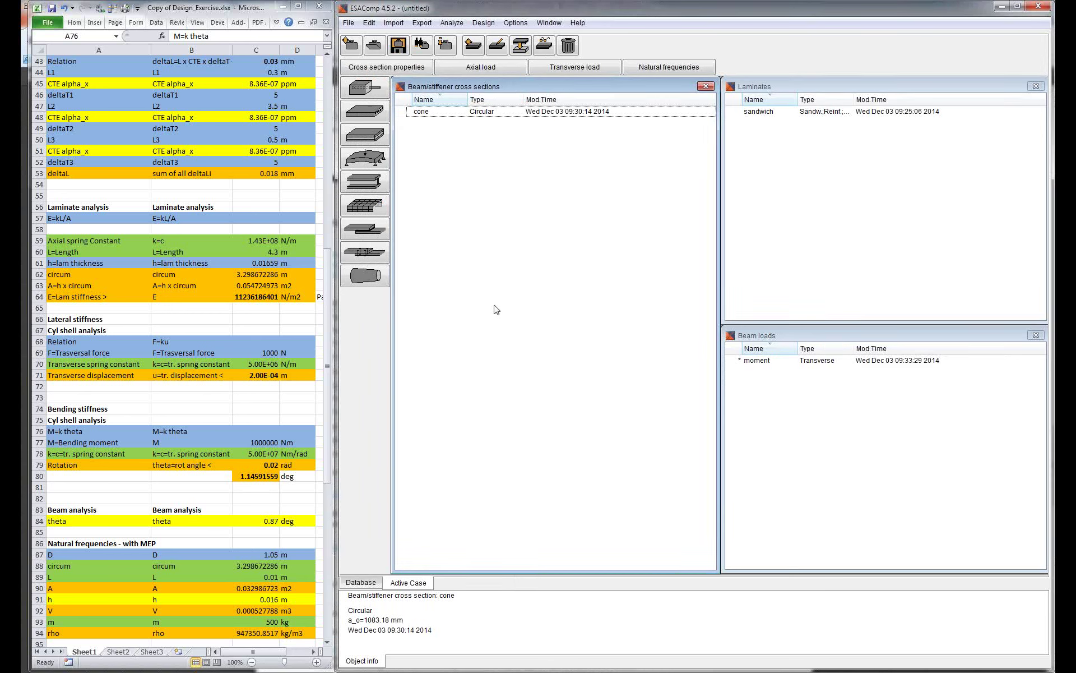
Step: Start a new cylindrical shell named cone with the geometric reference plane set to Inside
click(372, 283)
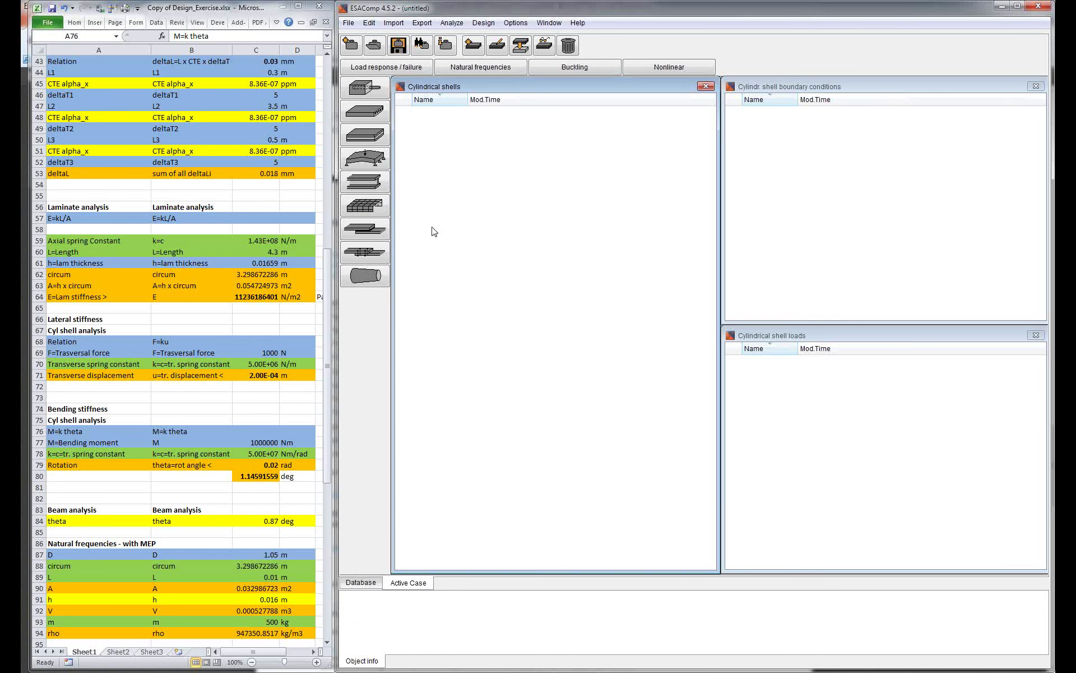
right_click(441, 189)
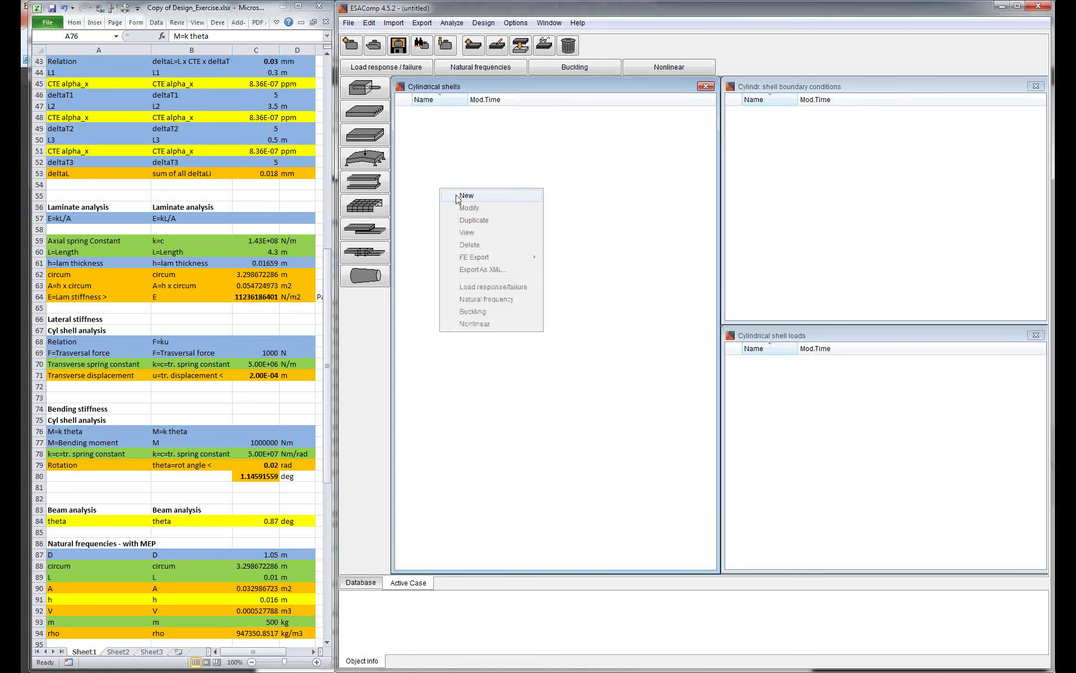
click(465, 196)
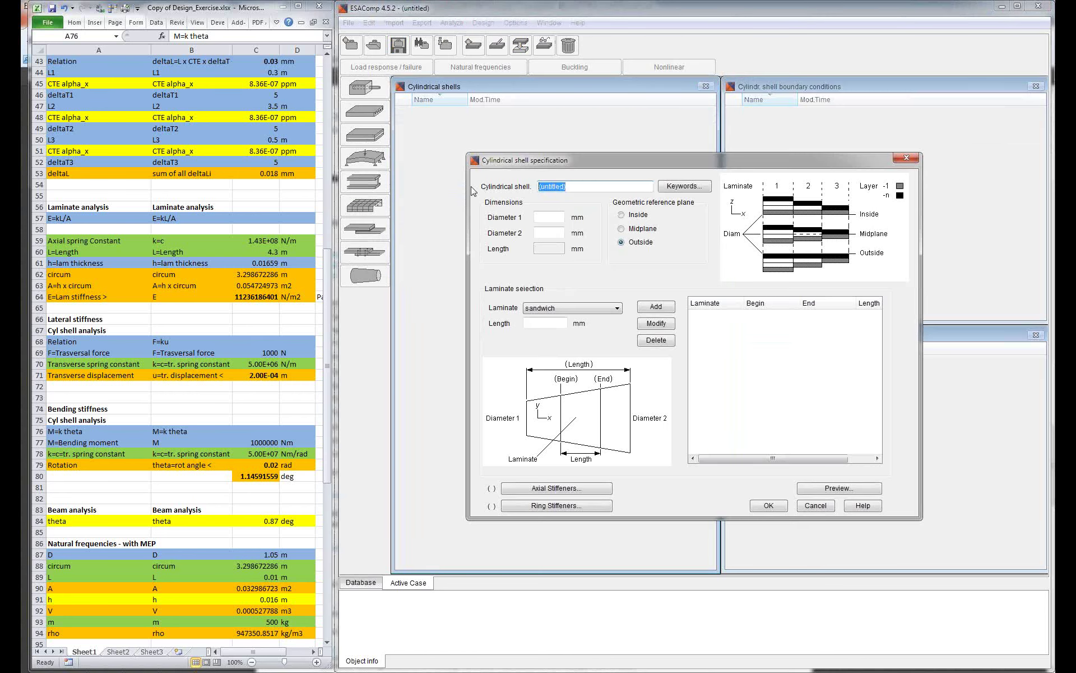
text(cione.)
key(Tab)
key(Tab)
click(625, 217)
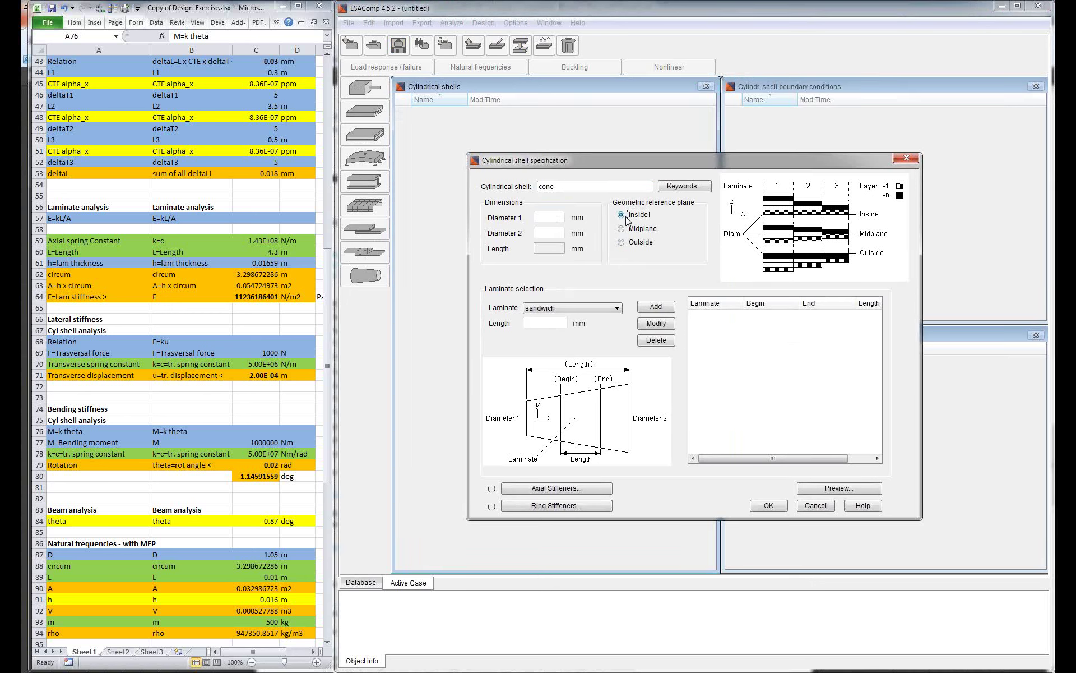
Step: Set both shell diameters to 1050 mm and add the sandwich laminate over a length of 4300 mm
click(536, 217)
click(557, 217)
text(1050)
click(543, 229)
text(1050)
key(Tab)
text(4300)
click(651, 310)
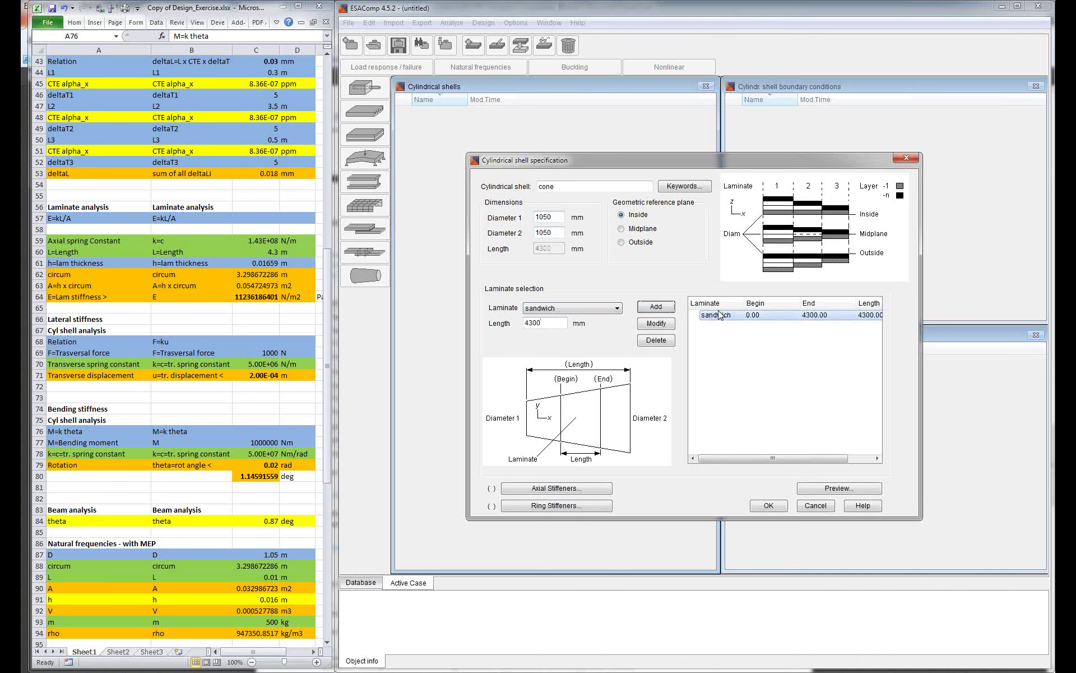
click(766, 316)
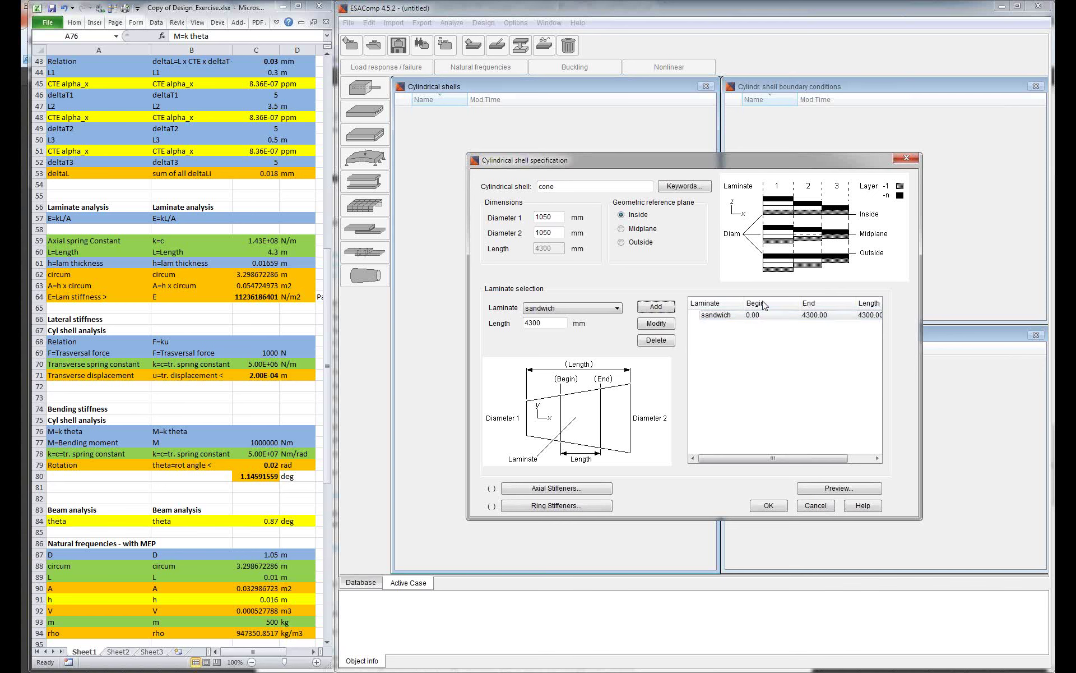
click(761, 287)
Step: Try adding a second 4300 mm sandwich section to the shell and remove it again
click(660, 312)
click(717, 328)
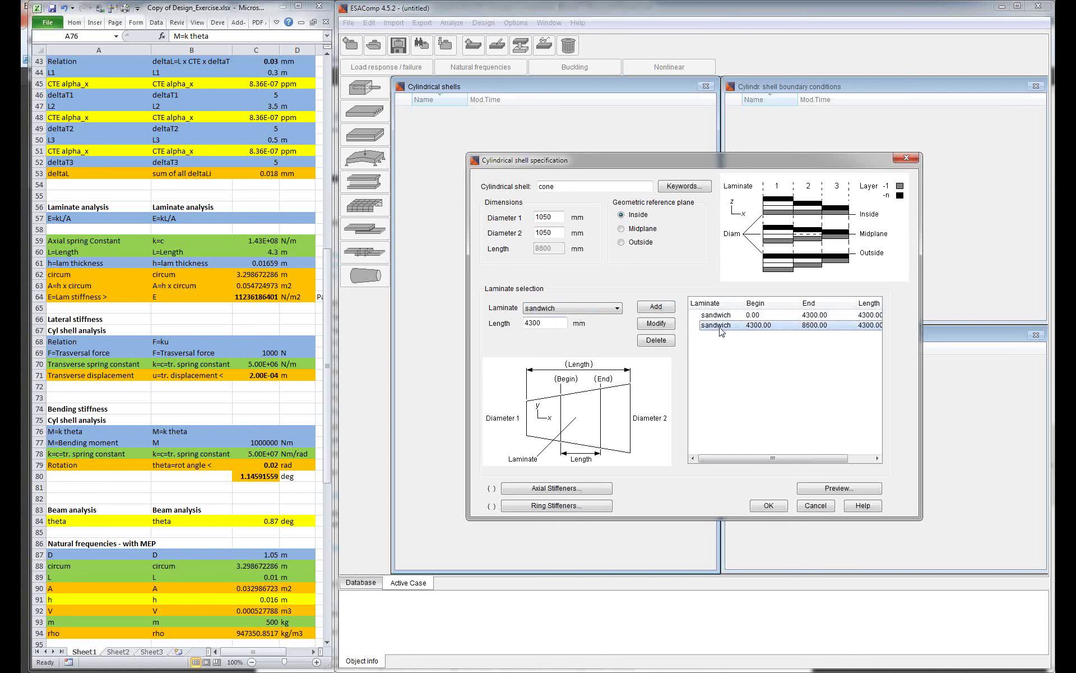
click(721, 326)
click(656, 340)
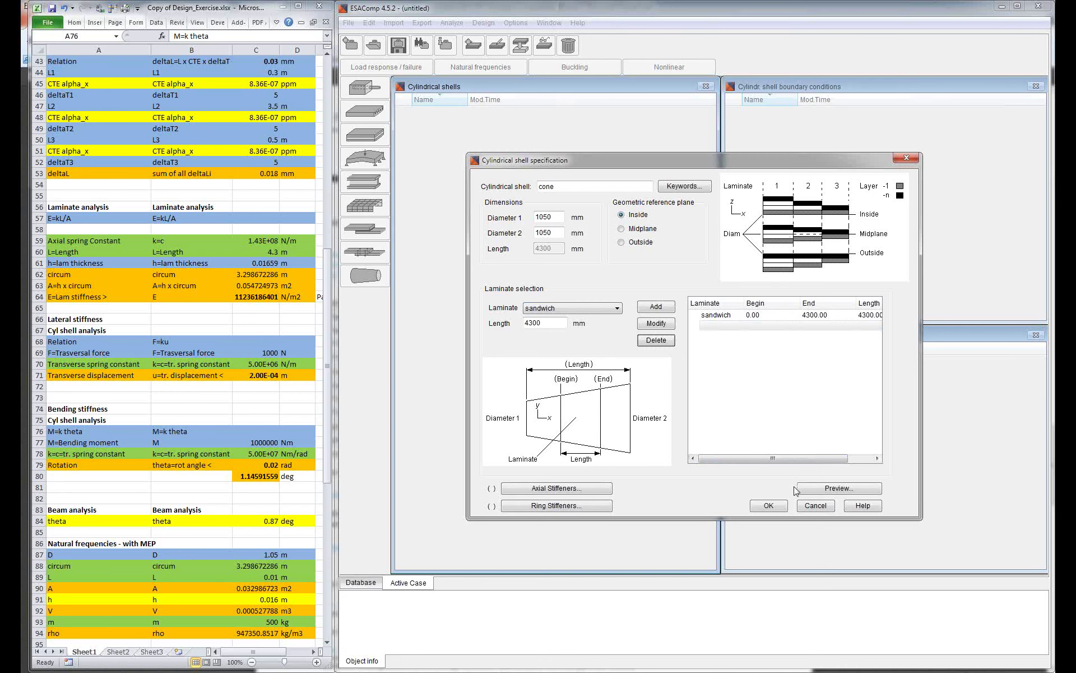
Step: Save the cone shell and start a new cylindrical shell boundary condition
click(782, 511)
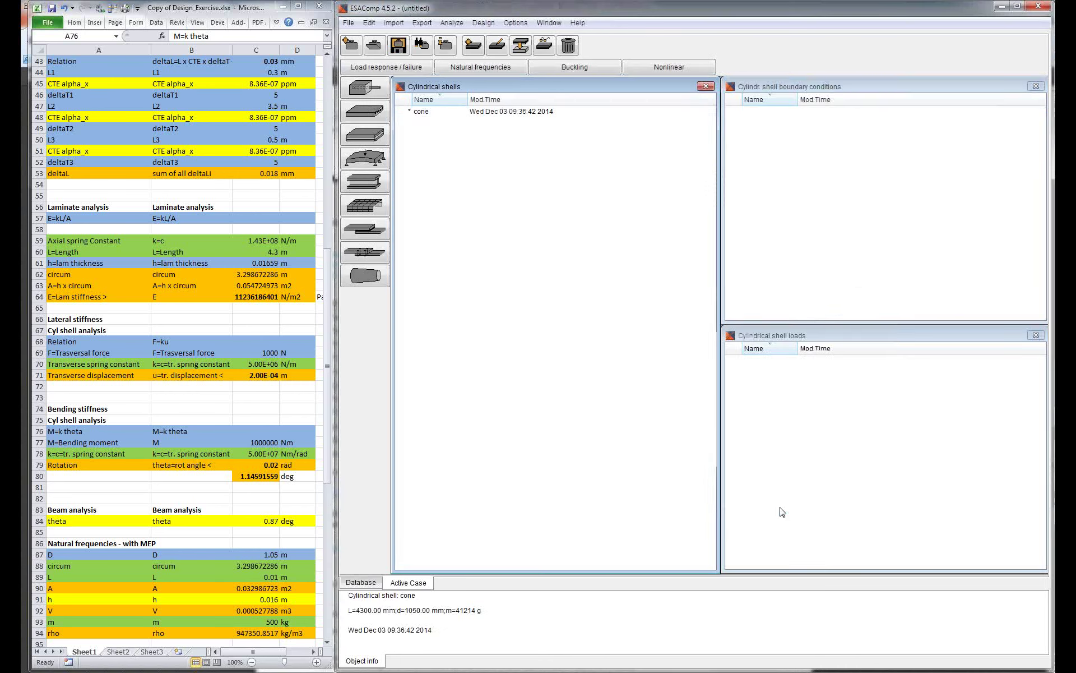
click(778, 224)
right_click(779, 199)
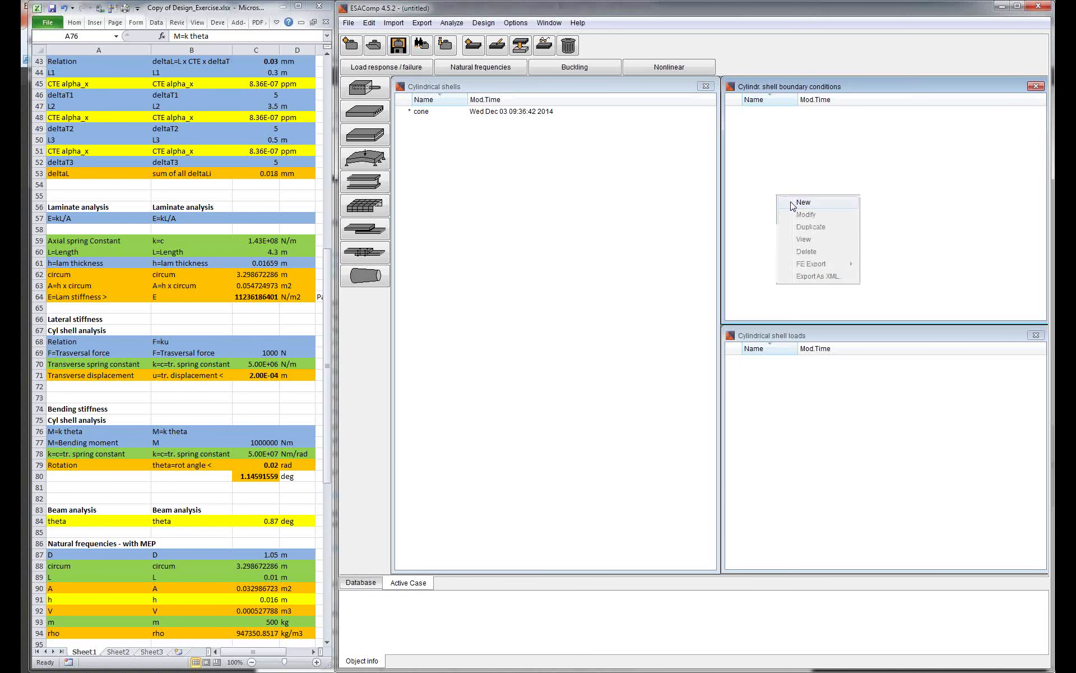
click(803, 202)
click(675, 250)
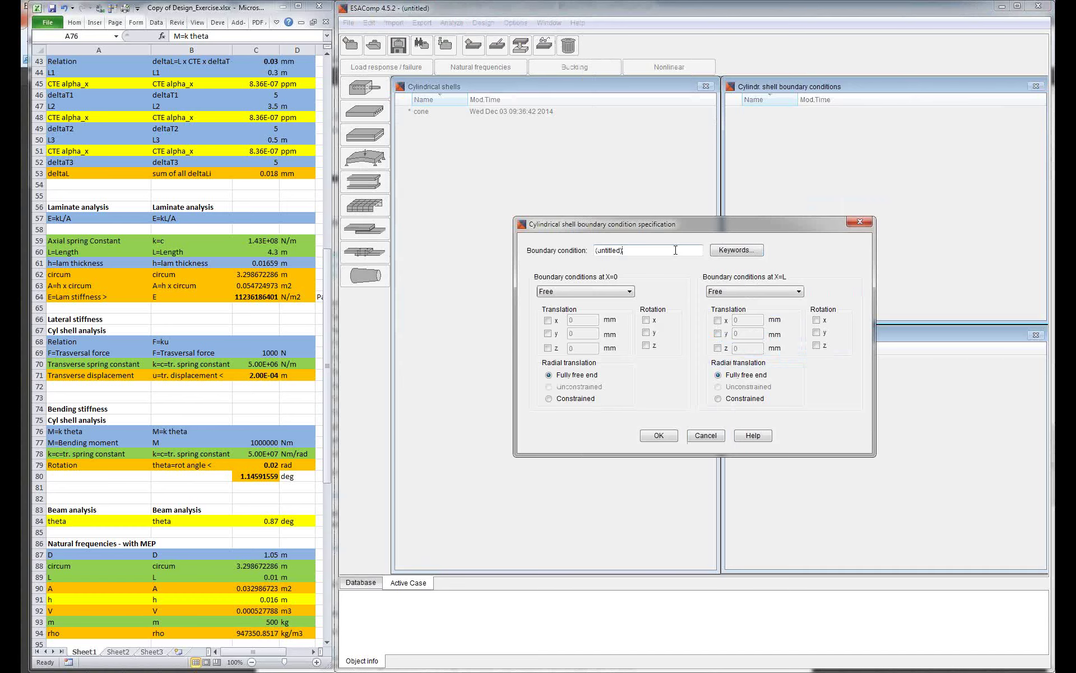
Step: Define boundary condition 1 CF with a clamped end at X=0 and a free end with constrained radial translation at X=L
scroll(212, 228, up, 9)
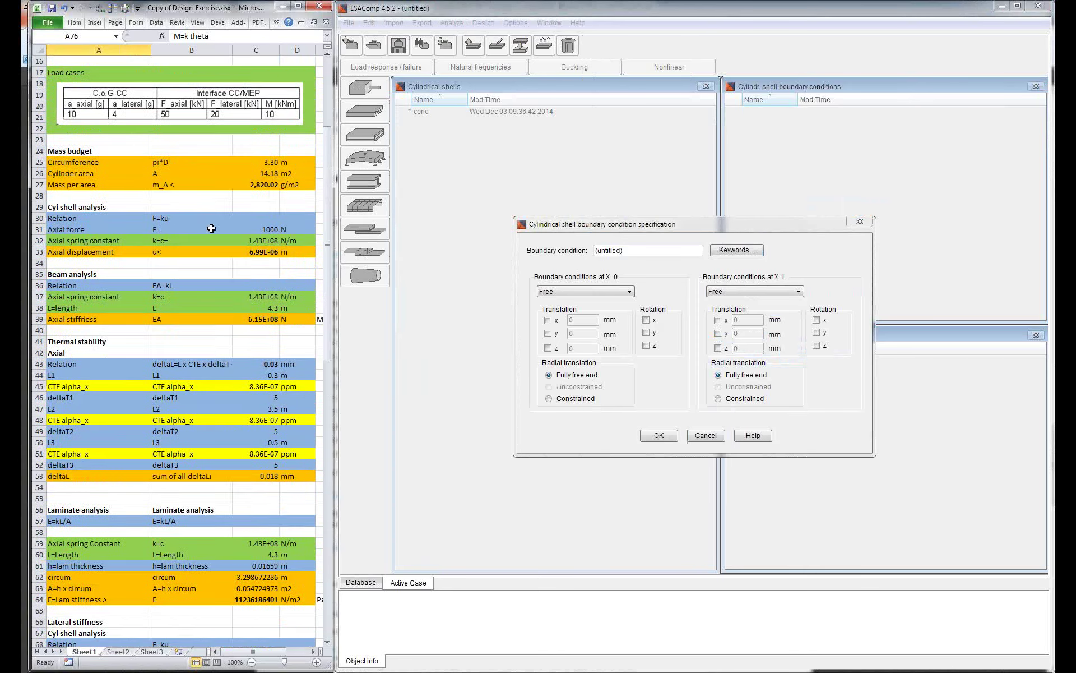
scroll(212, 228, up, 5)
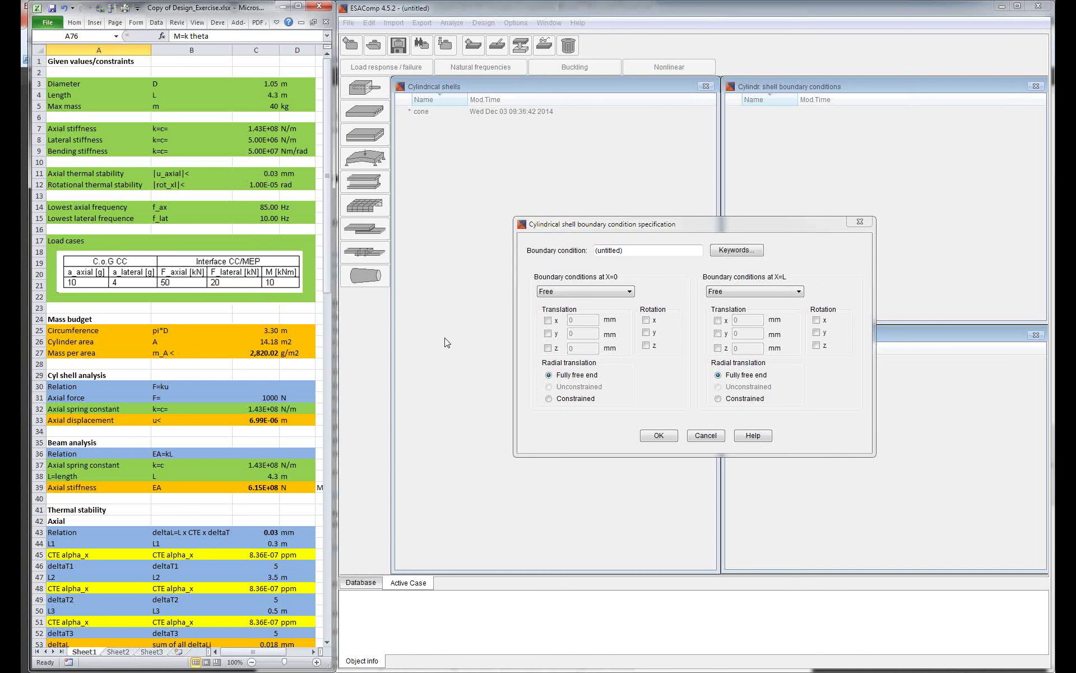
click(592, 292)
click(583, 321)
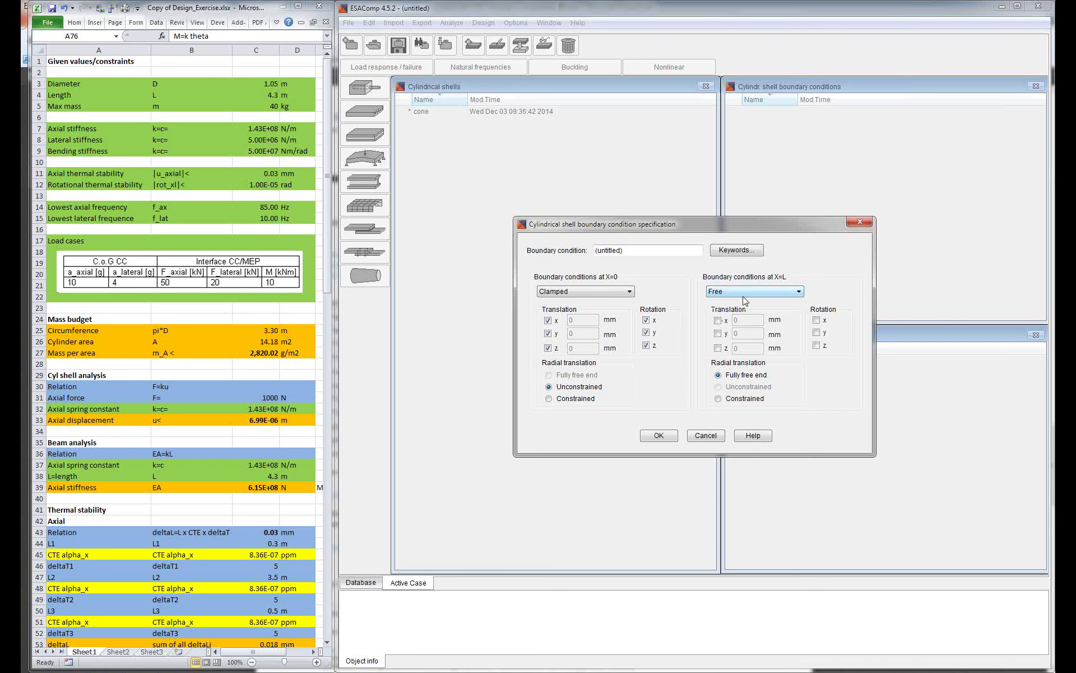
click(720, 399)
click(666, 435)
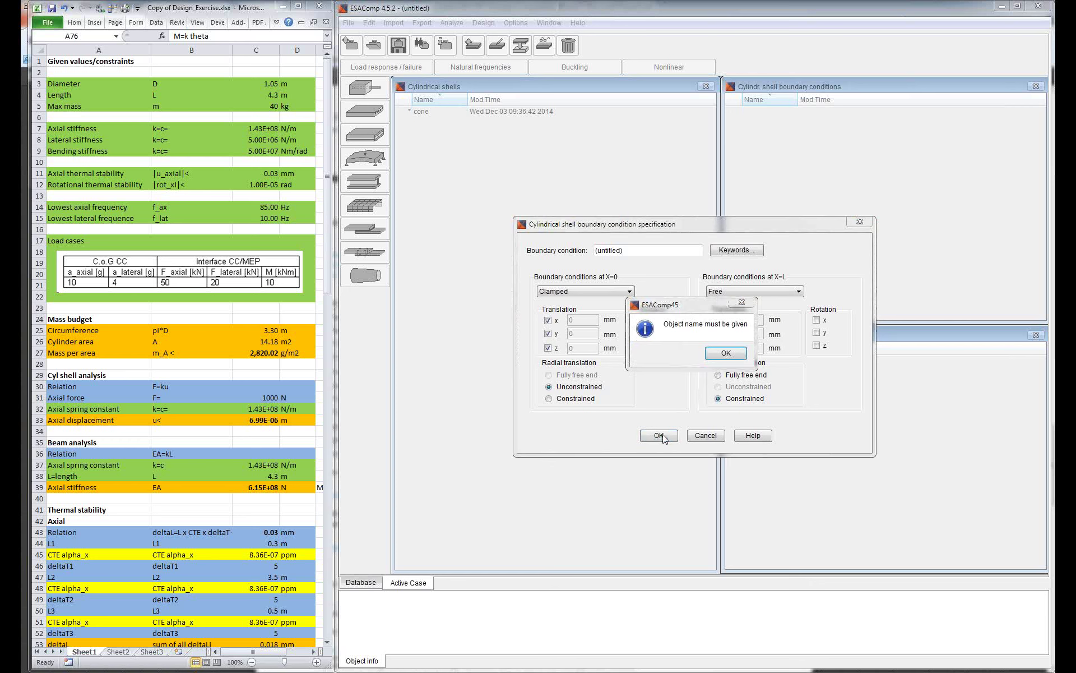
click(724, 353)
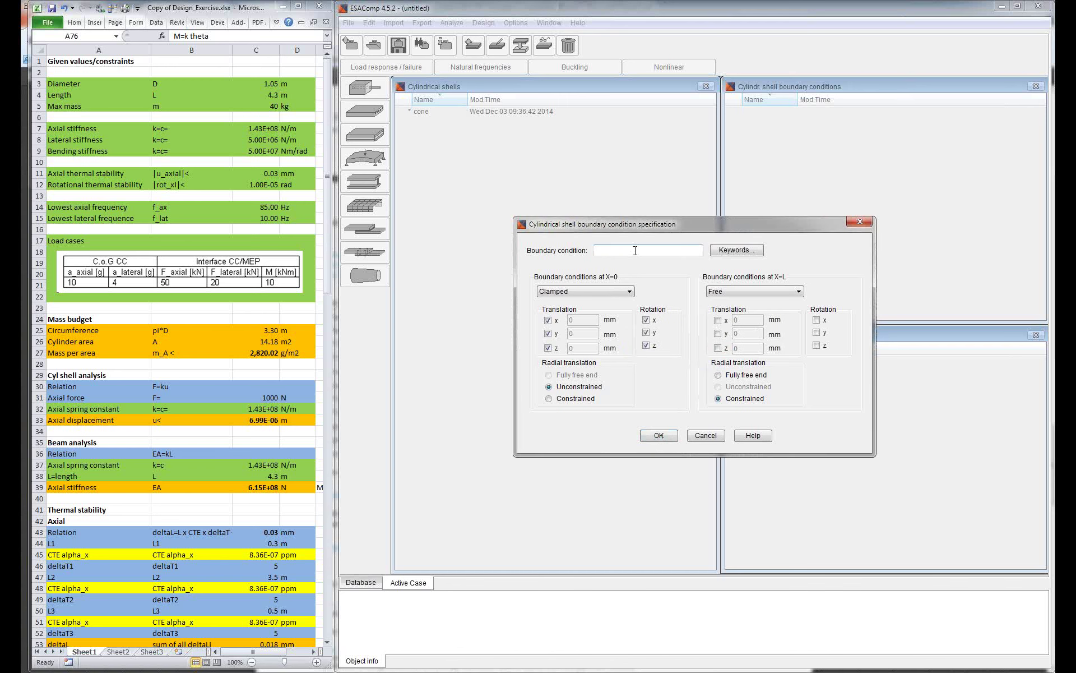
text(1 CF)
click(664, 435)
Step: Start a new cylindrical shell load named LC 1
right_click(742, 407)
click(775, 403)
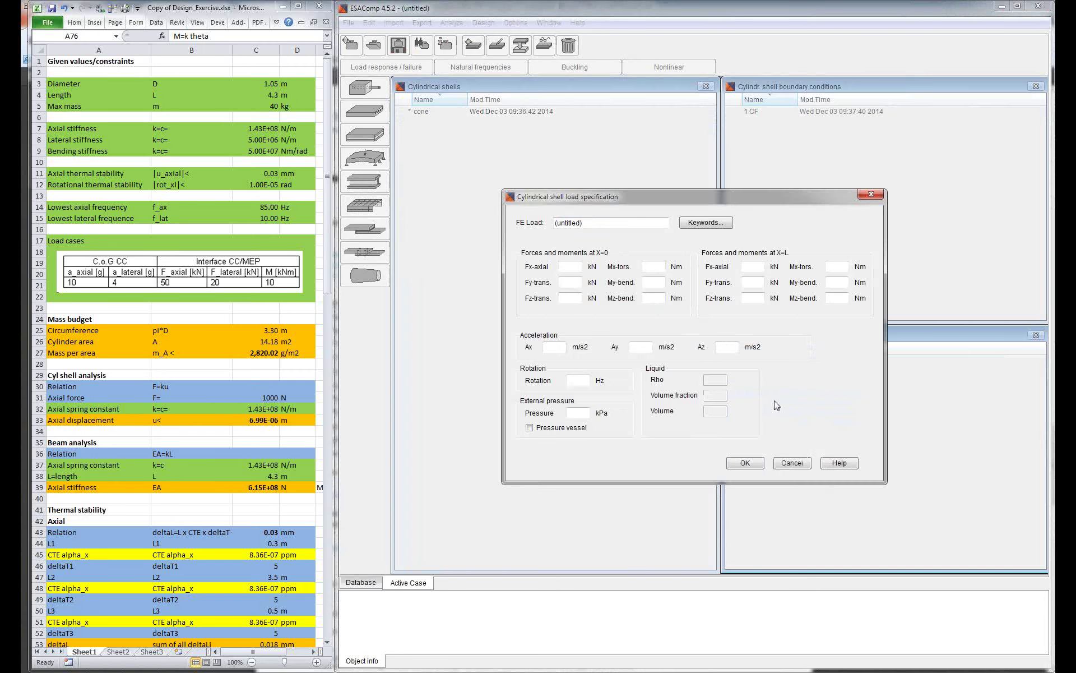
drag(625, 222, 542, 227)
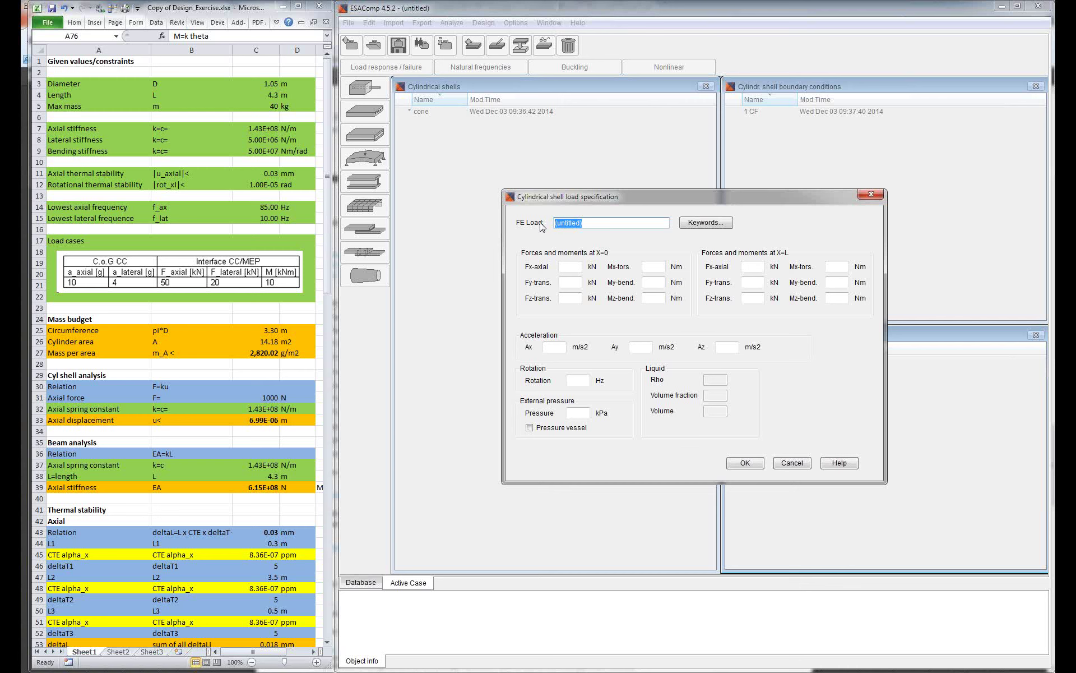
text(LC'1)
key(BackSpace)
key(BackSpace)
text(1)
Step: Give LC 1 an Fx-axial force of 50 kN, an Fy-trans. force of 20 kN and a My-bend. moment of 10 at X=L
click(552, 347)
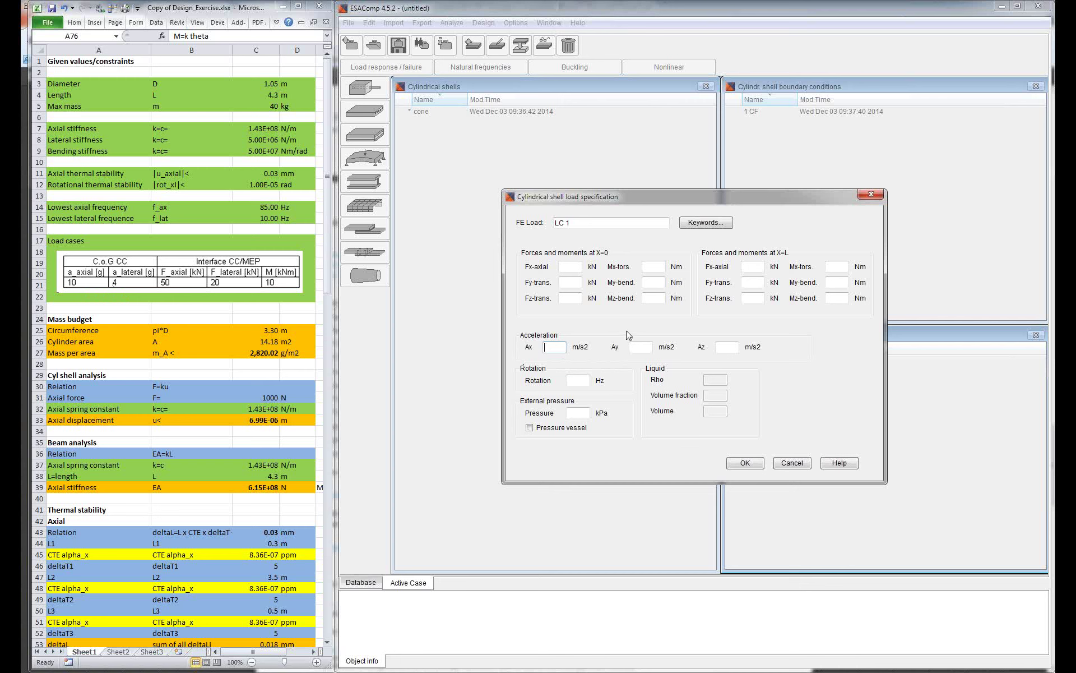
click(750, 268)
text(50)
click(758, 282)
text(20)
click(835, 285)
text(10)
click(757, 466)
Step: Review the load response analysis setup for the cone shell and the settings of boundary condition 1 CF without changing them
click(455, 112)
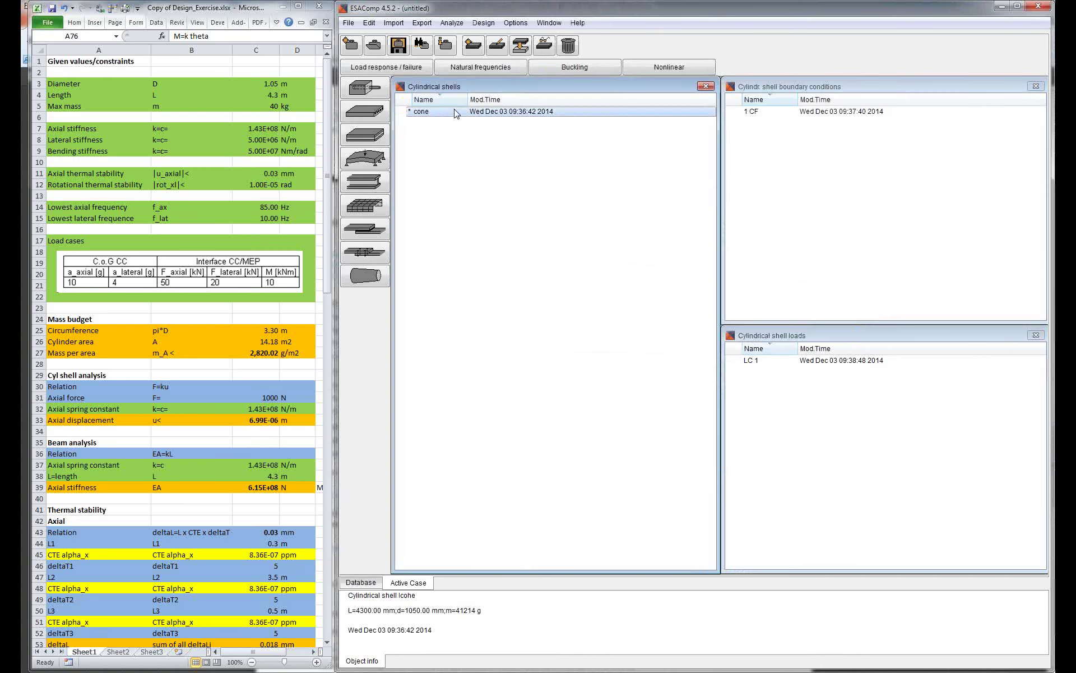
click(412, 69)
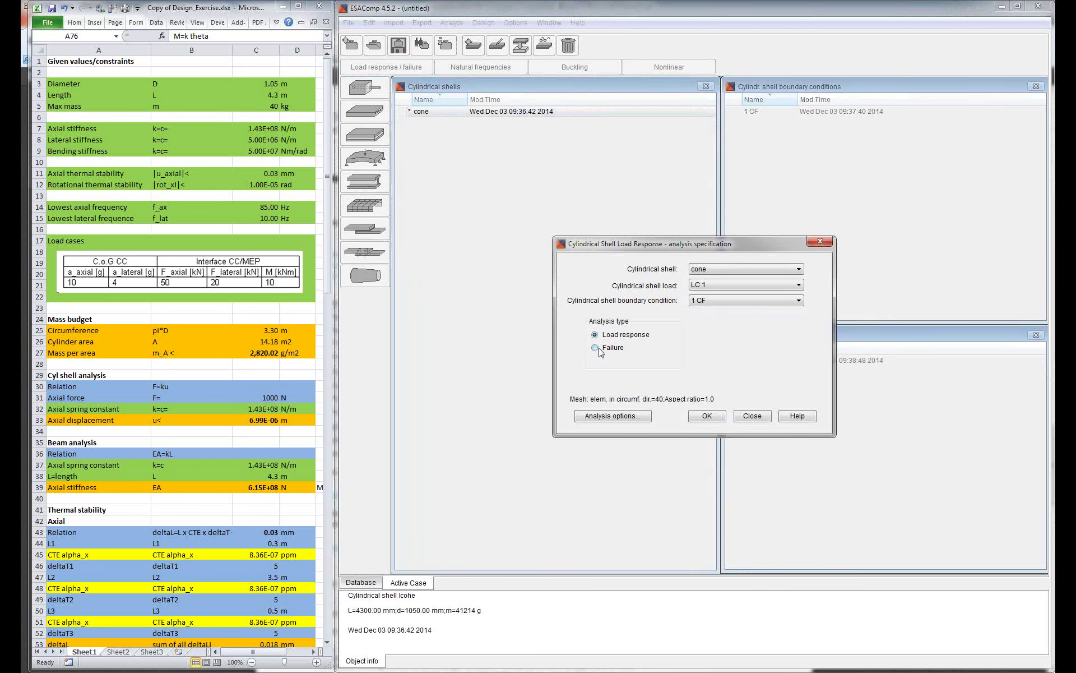
click(753, 416)
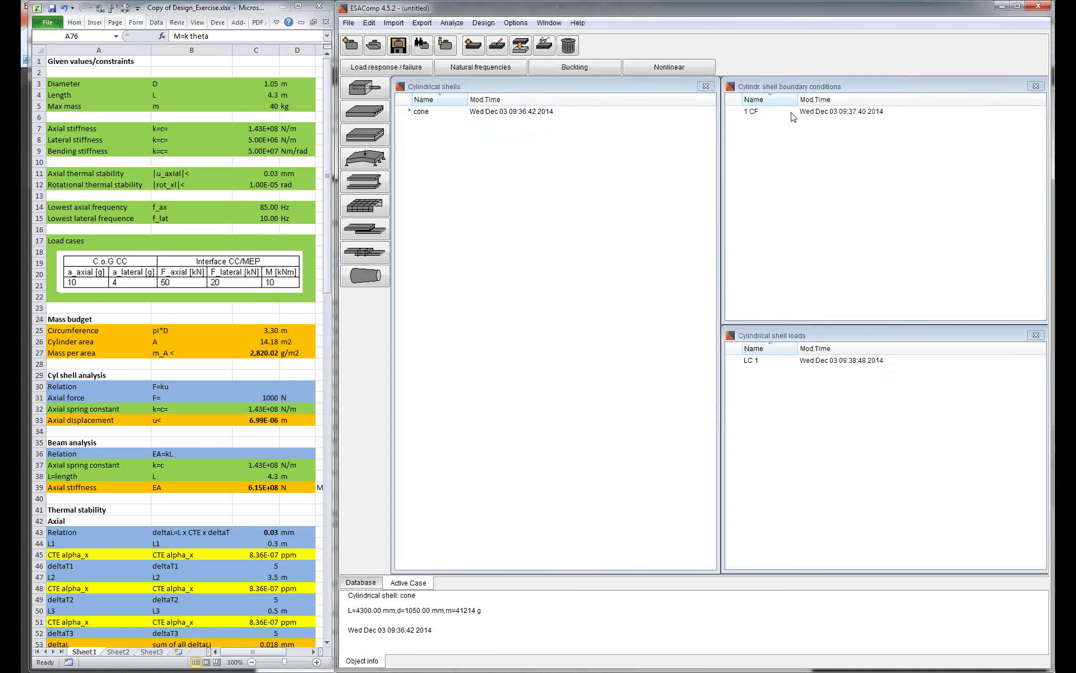
double_click(795, 112)
click(705, 436)
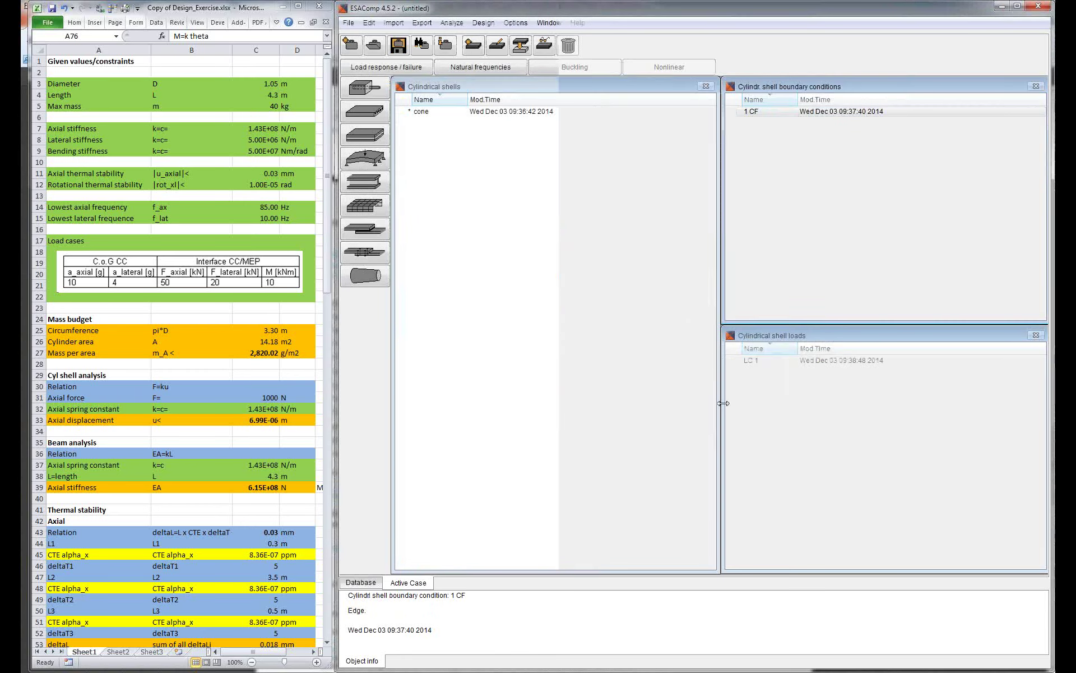
Step: Edit load LC 1 so that its 50 kN Fx-axial force at X=L becomes negative
double_click(769, 363)
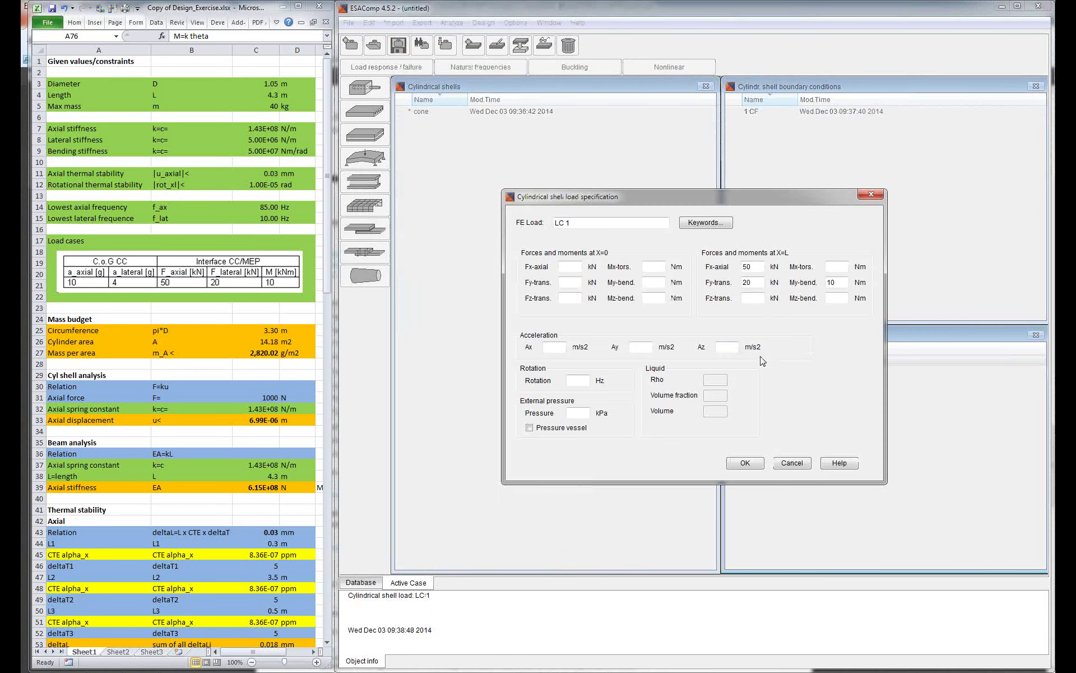
double_click(755, 265)
text(5)
text(-)
click(736, 465)
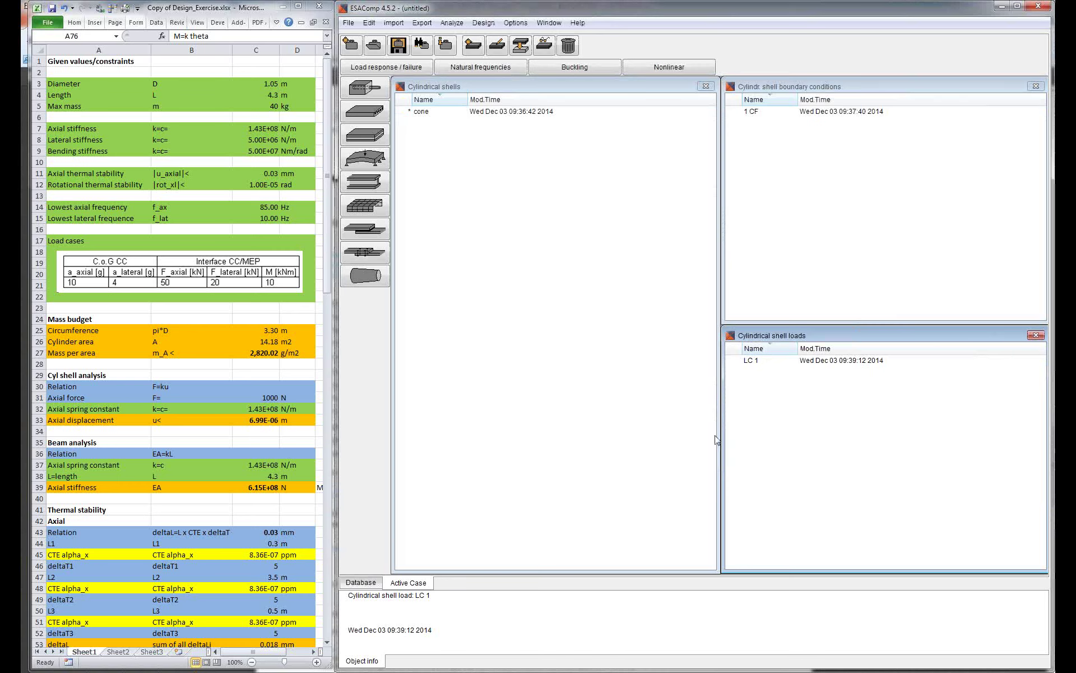
Step: Set up a Failure type load response analysis for the cone shell with load LC 1 and boundary condition 1 CF
click(554, 242)
click(441, 112)
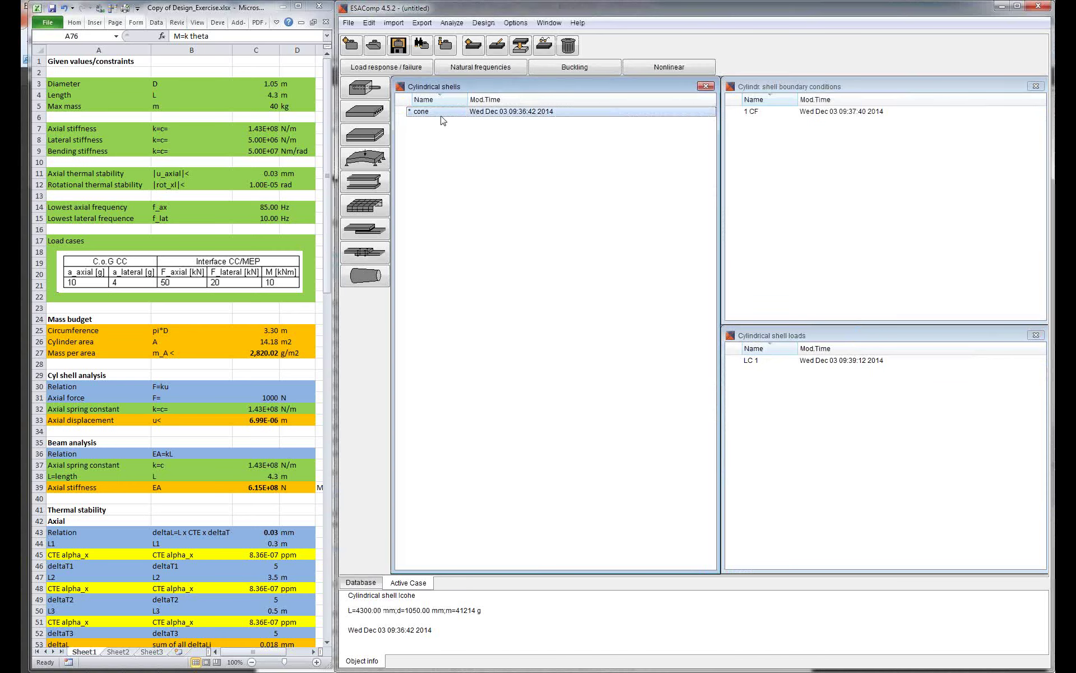
click(402, 69)
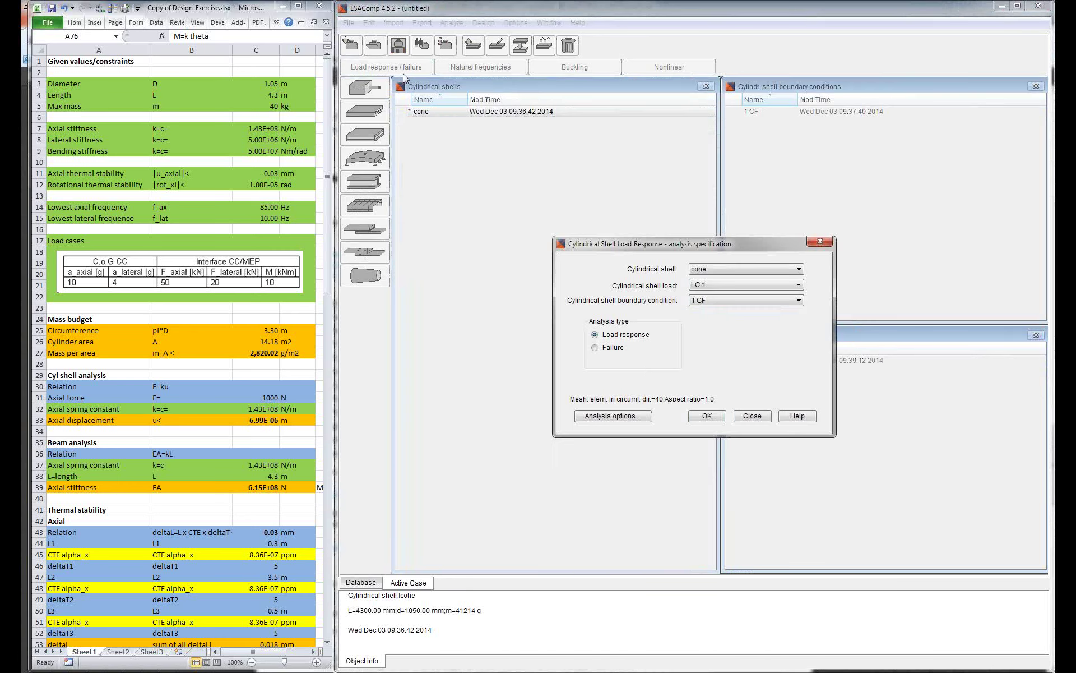
click(618, 348)
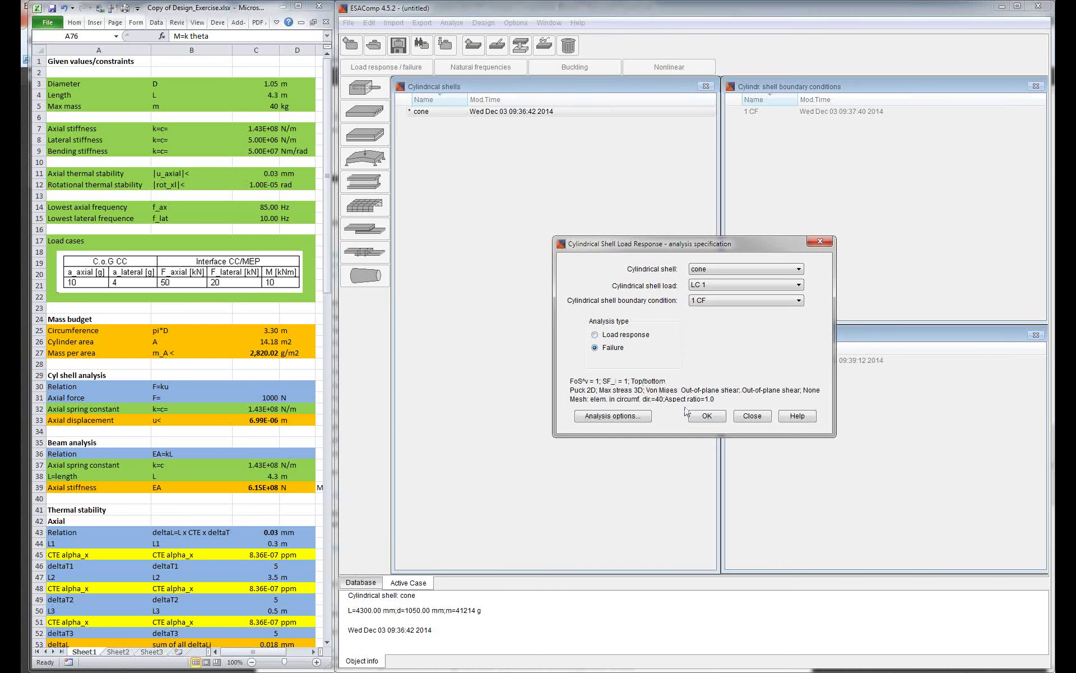
Step: Check the failure criteria offered for fiber-reinforced plies, keep Puck 2D and Max stress 3D, and run the failure analysis
click(633, 416)
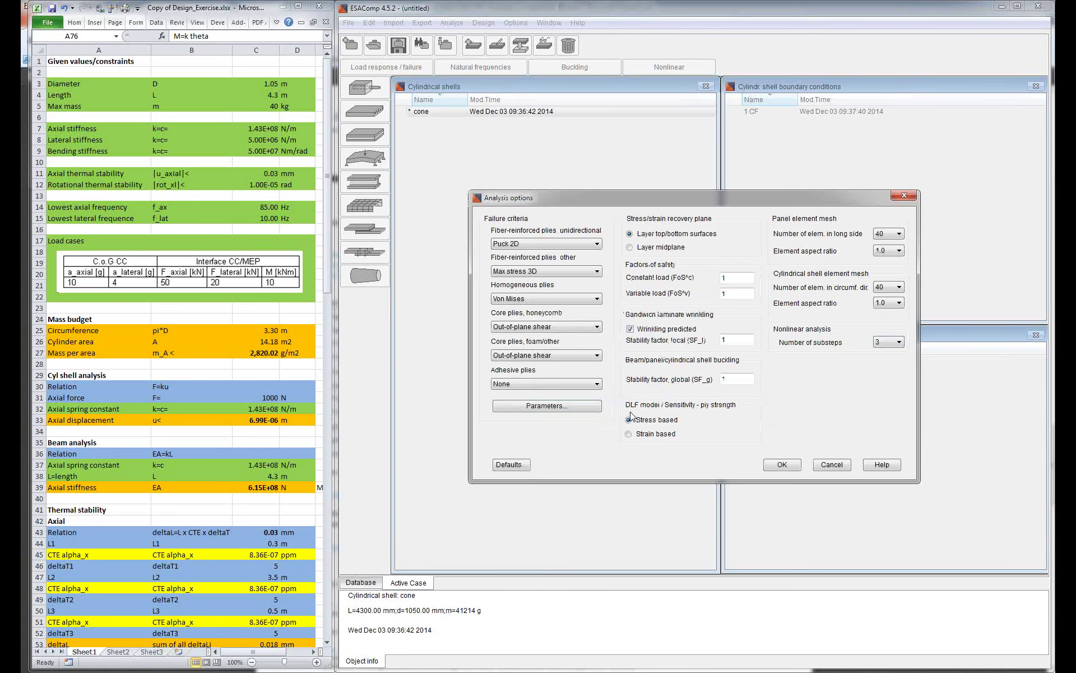
click(577, 245)
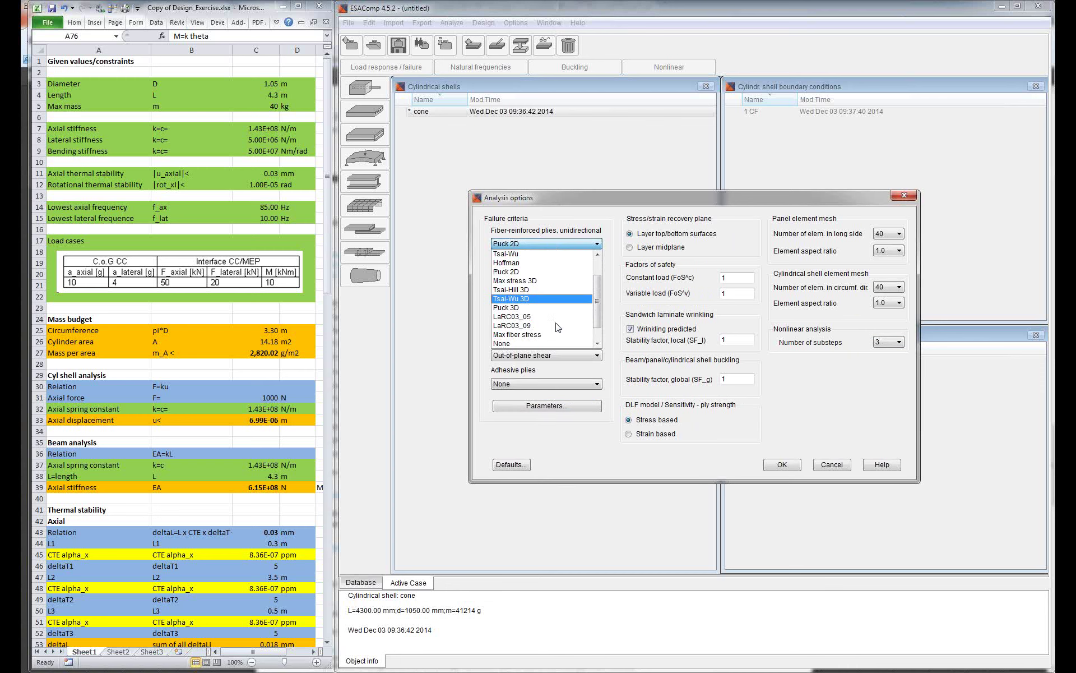
scroll(540, 281, up, 3)
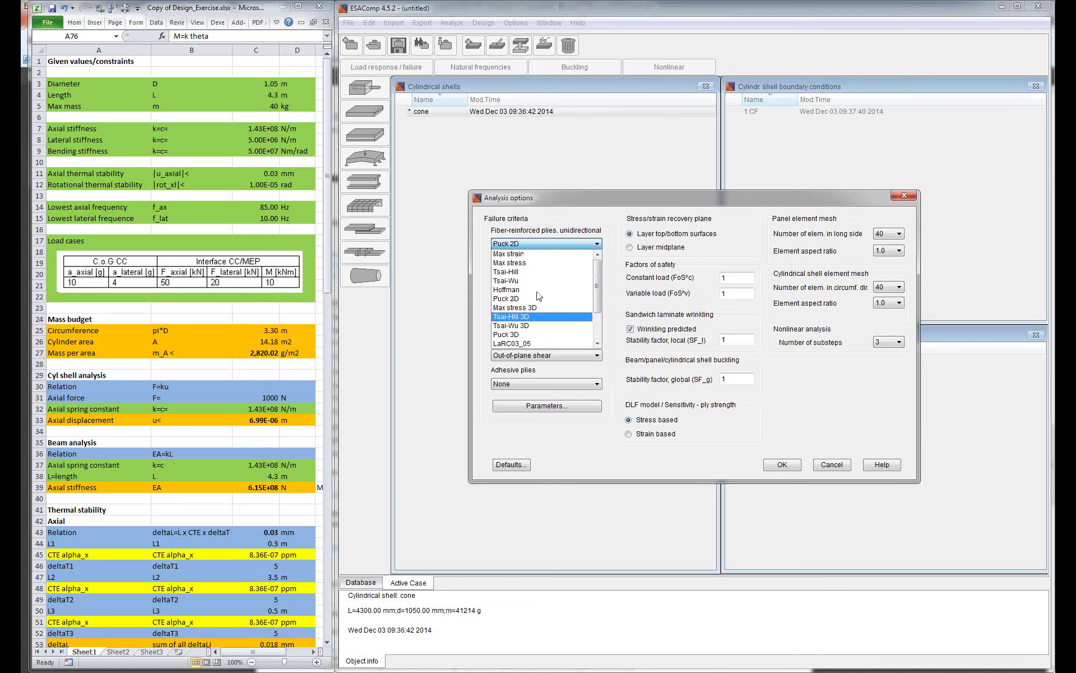
scroll(535, 294, down, 5)
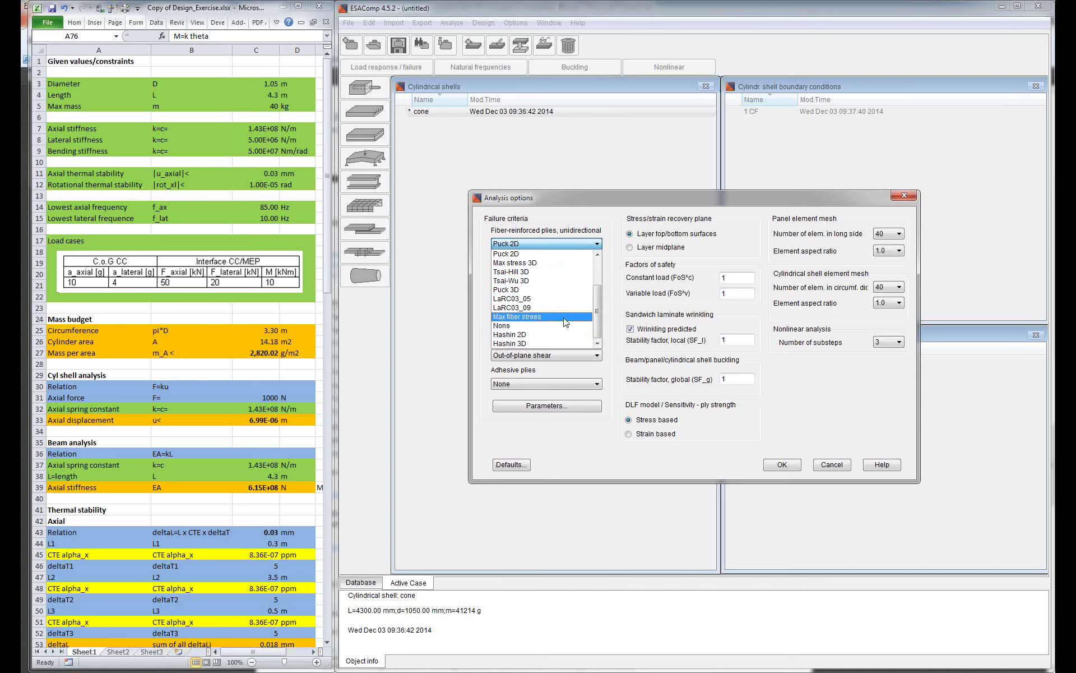
click(613, 304)
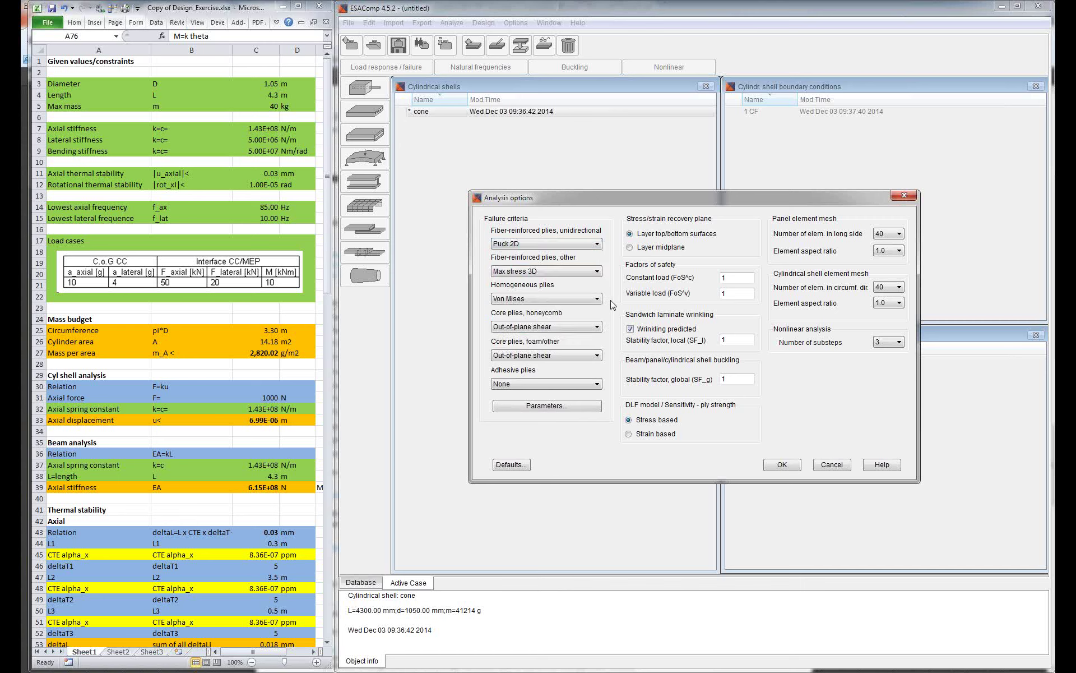
click(573, 274)
click(564, 273)
click(783, 471)
click(718, 420)
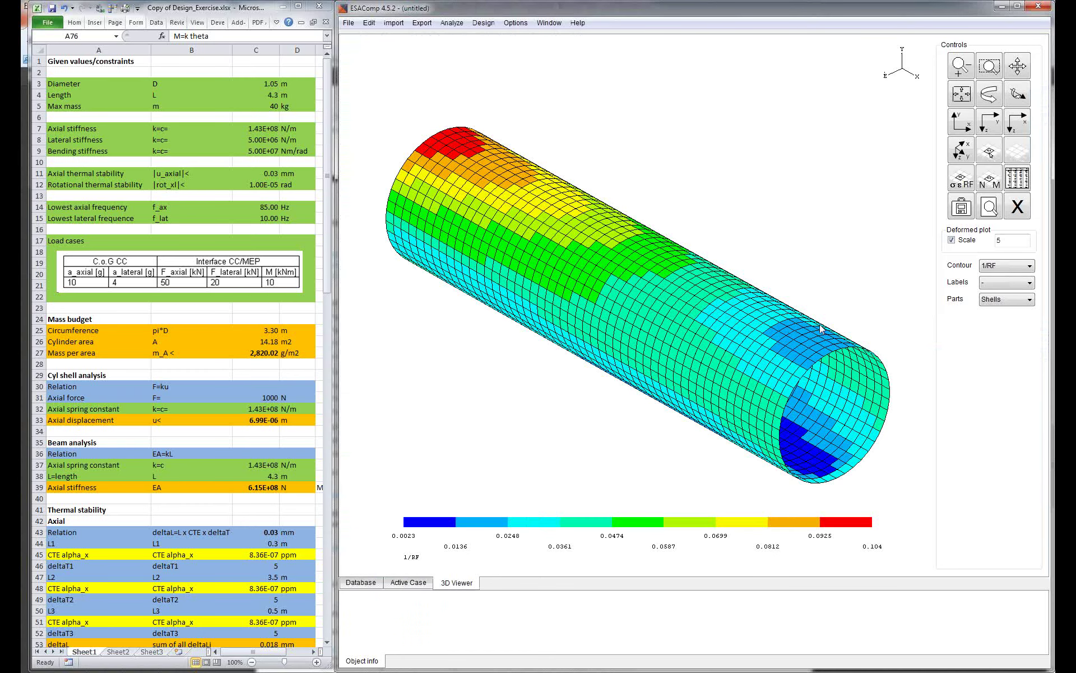
Step: Examine the 1/RF contour in the XY side view, comparing the deformed and undeformed shapes of the cylinder
click(995, 270)
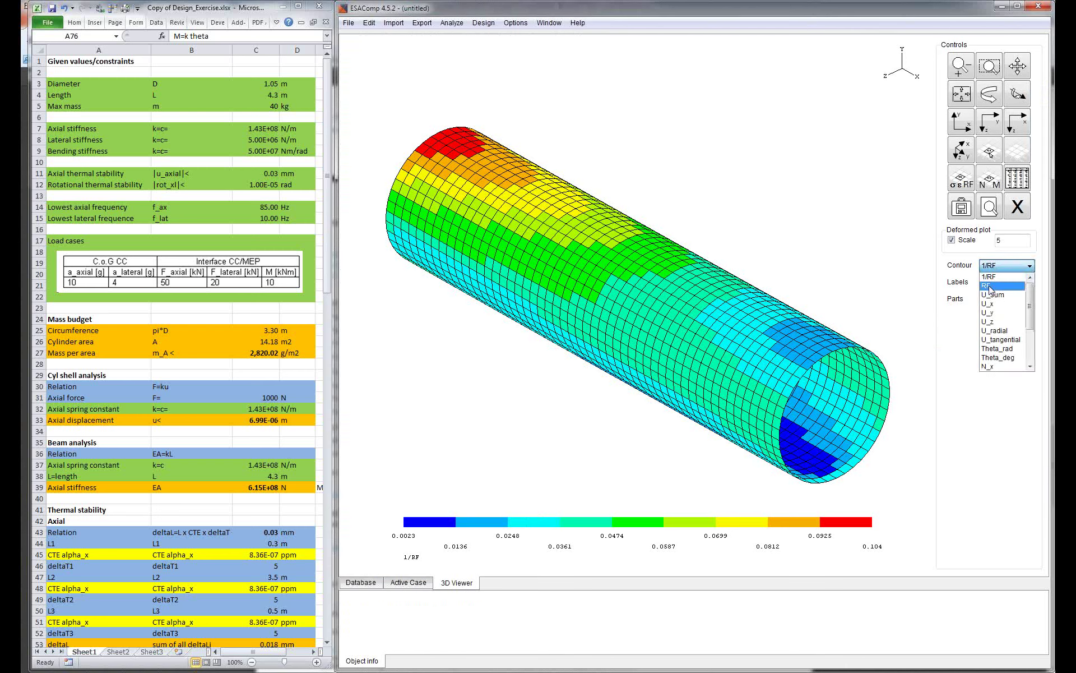
click(994, 280)
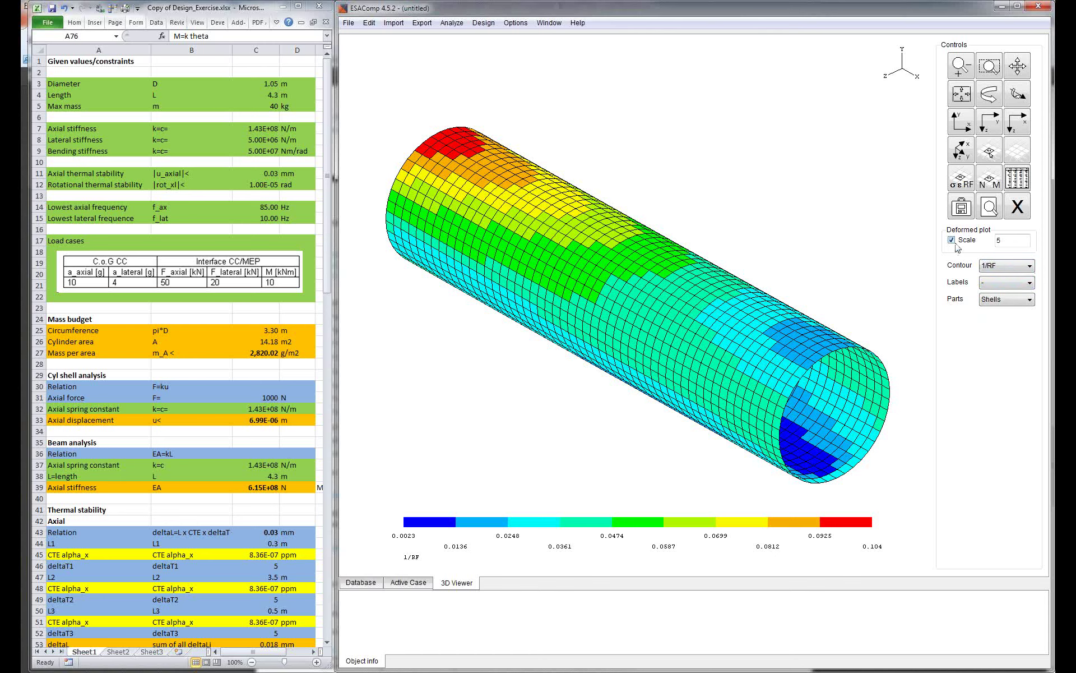
click(985, 123)
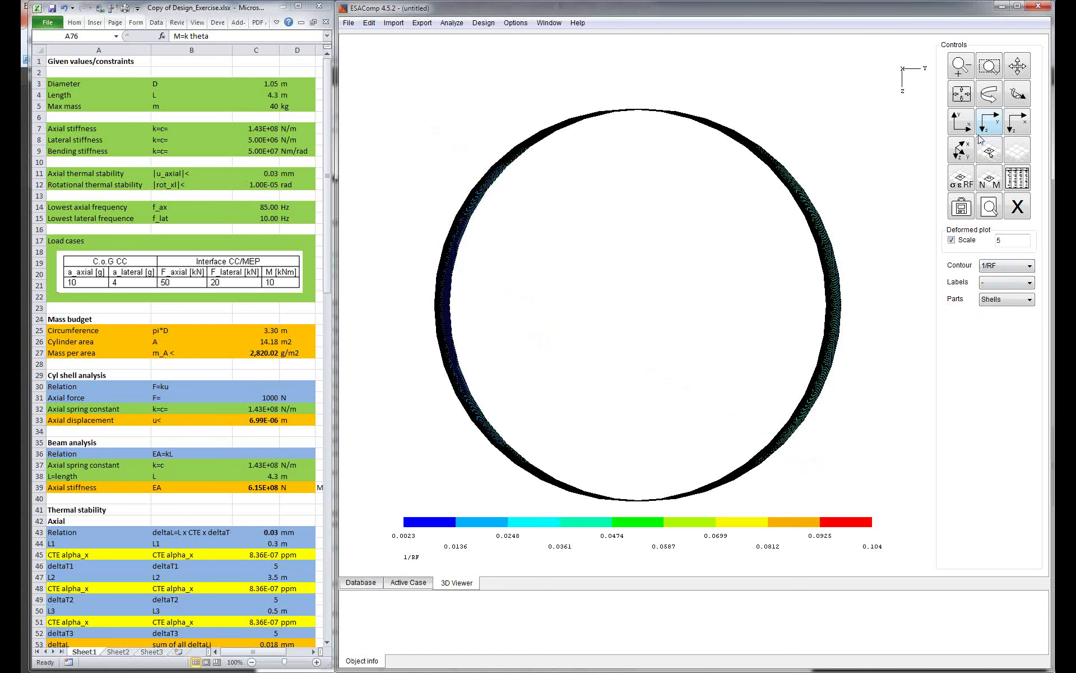
click(960, 123)
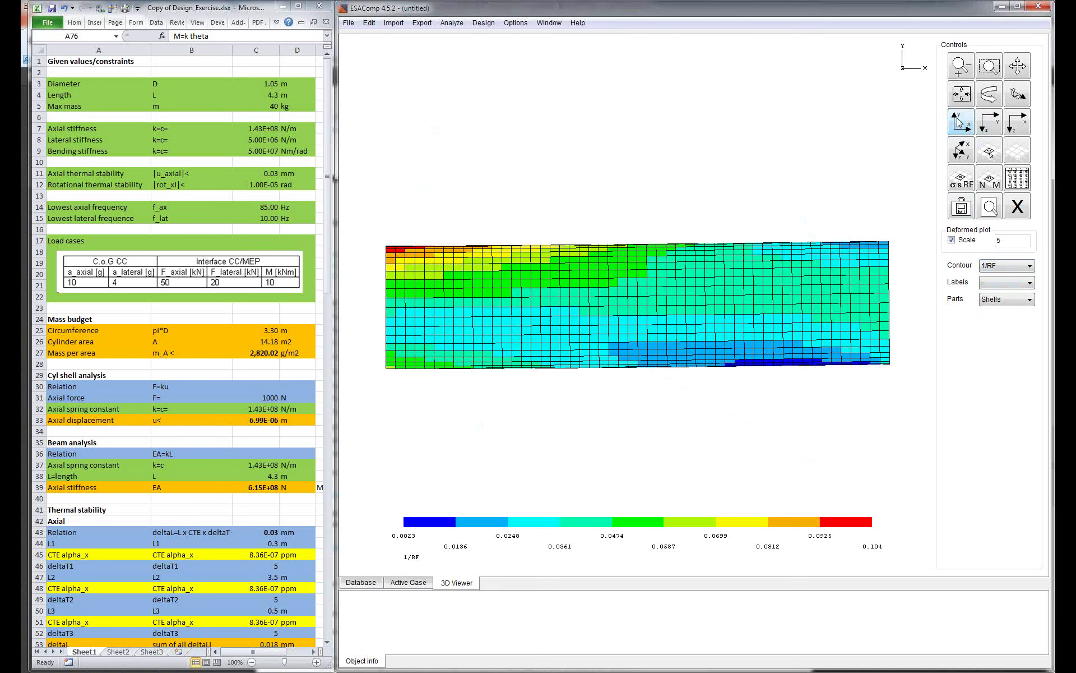
click(952, 239)
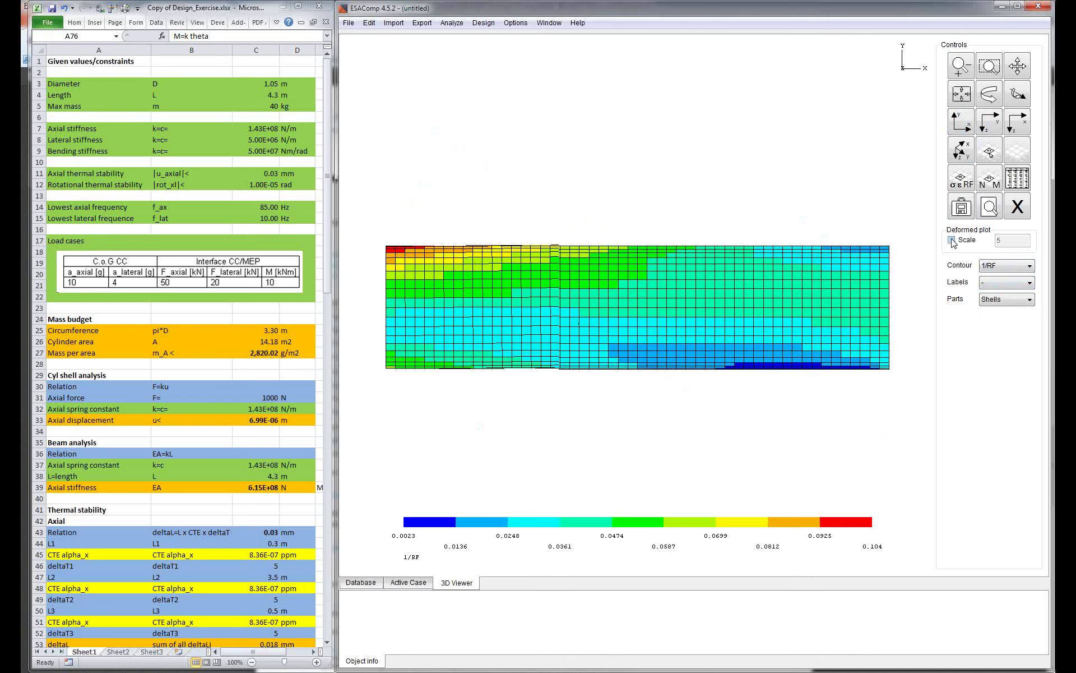
click(952, 240)
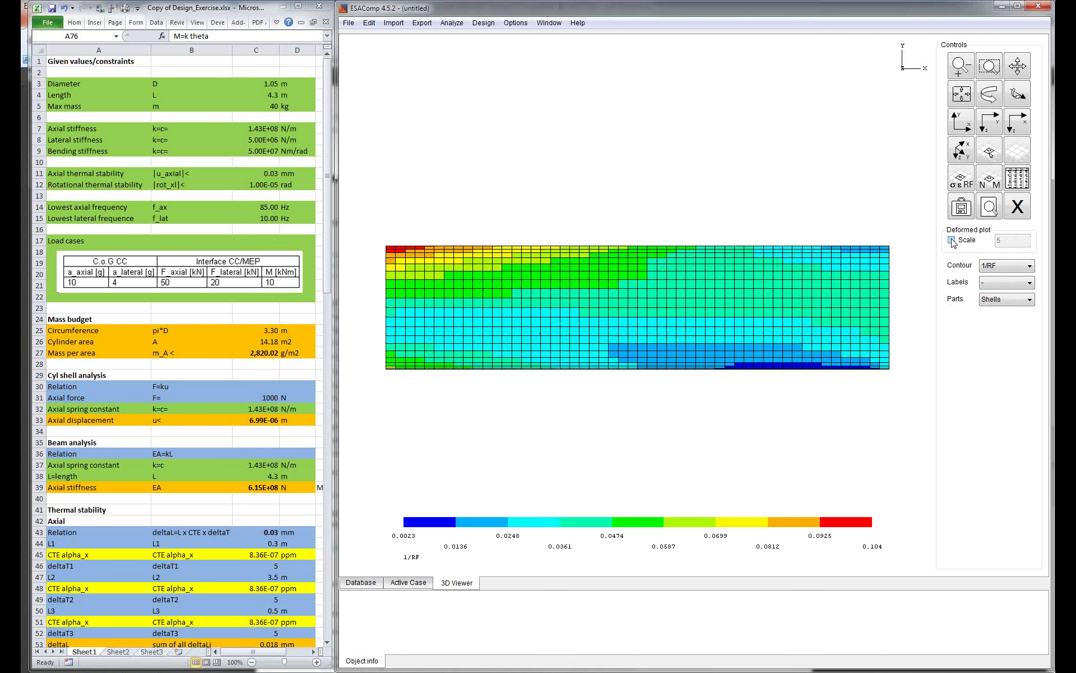
click(952, 240)
click(952, 240)
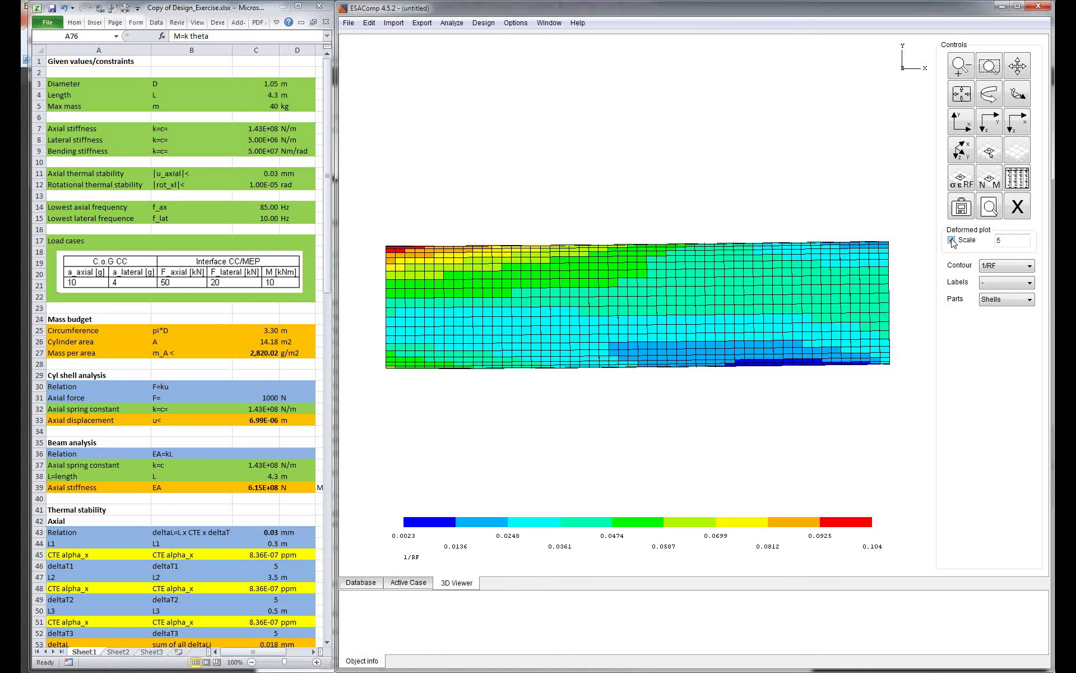
Step: Examine the displacement contours from U_sum through U_x, U_z, U_radial and U_tangential to the Theta_rad rotation
click(1000, 266)
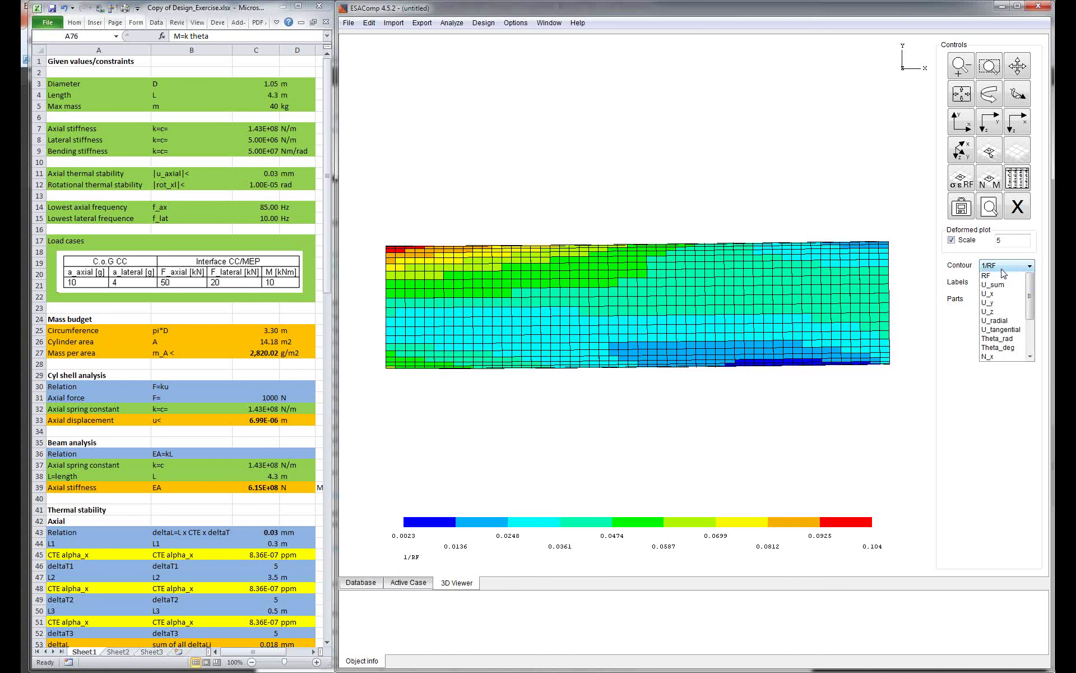
click(998, 283)
scroll(998, 267, down, 2)
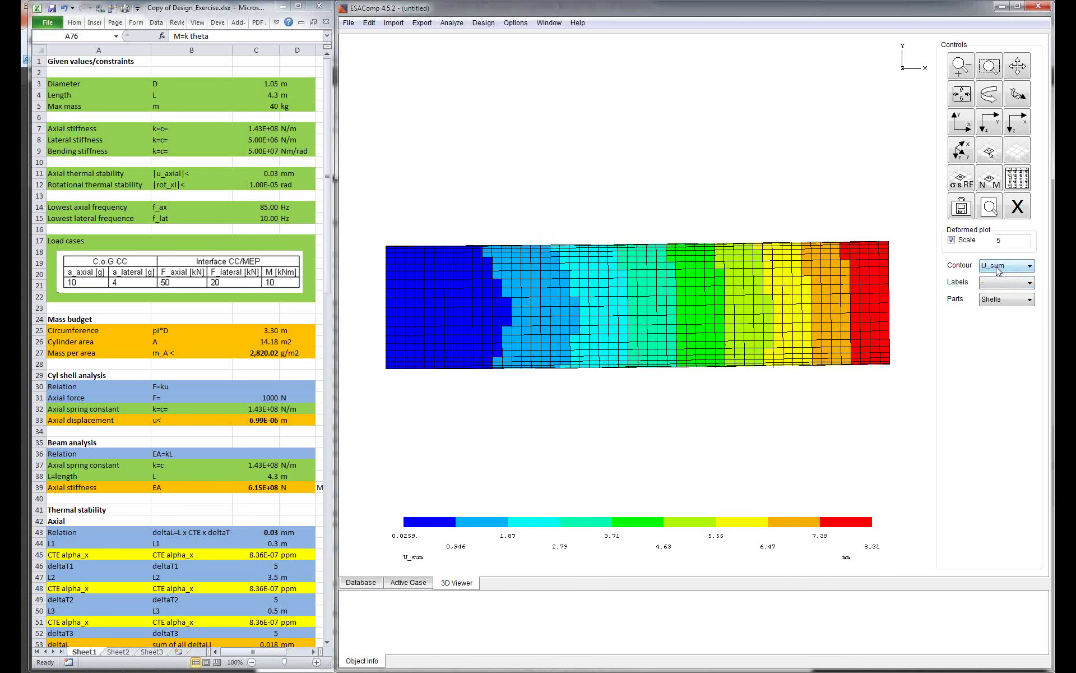
scroll(998, 268, down, 2)
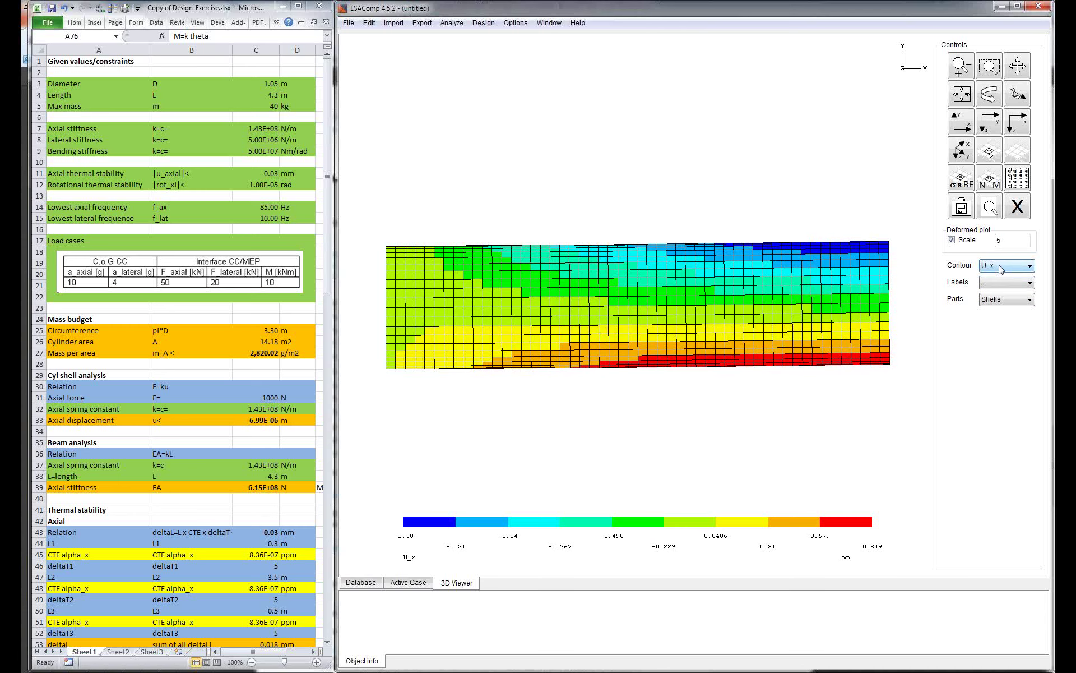
click(1001, 268)
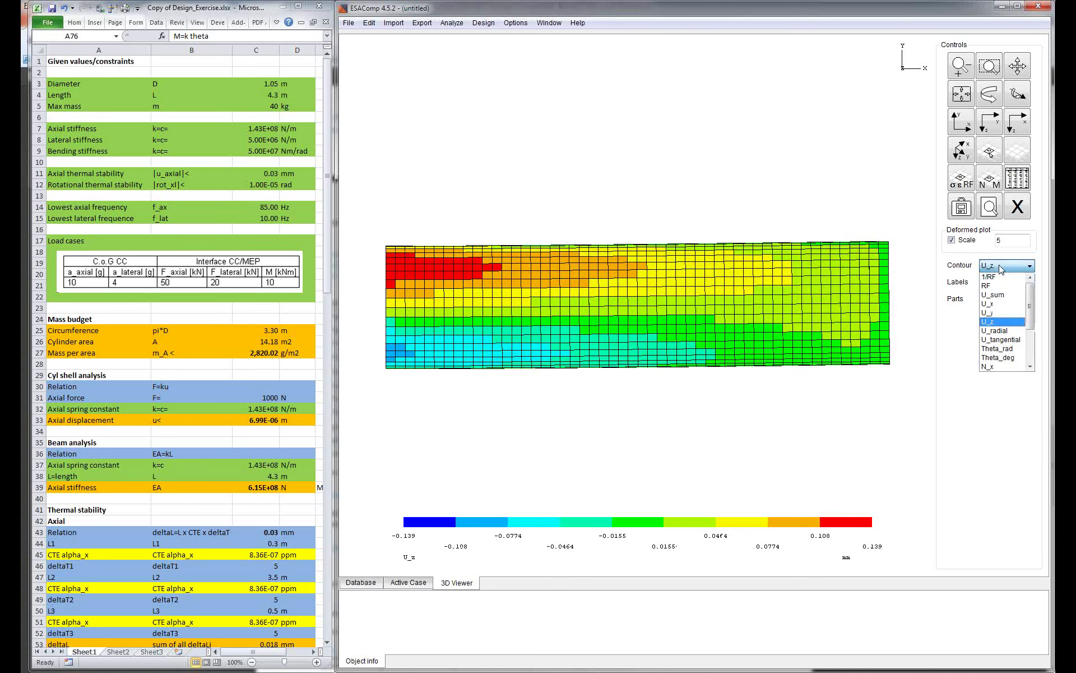
click(1001, 303)
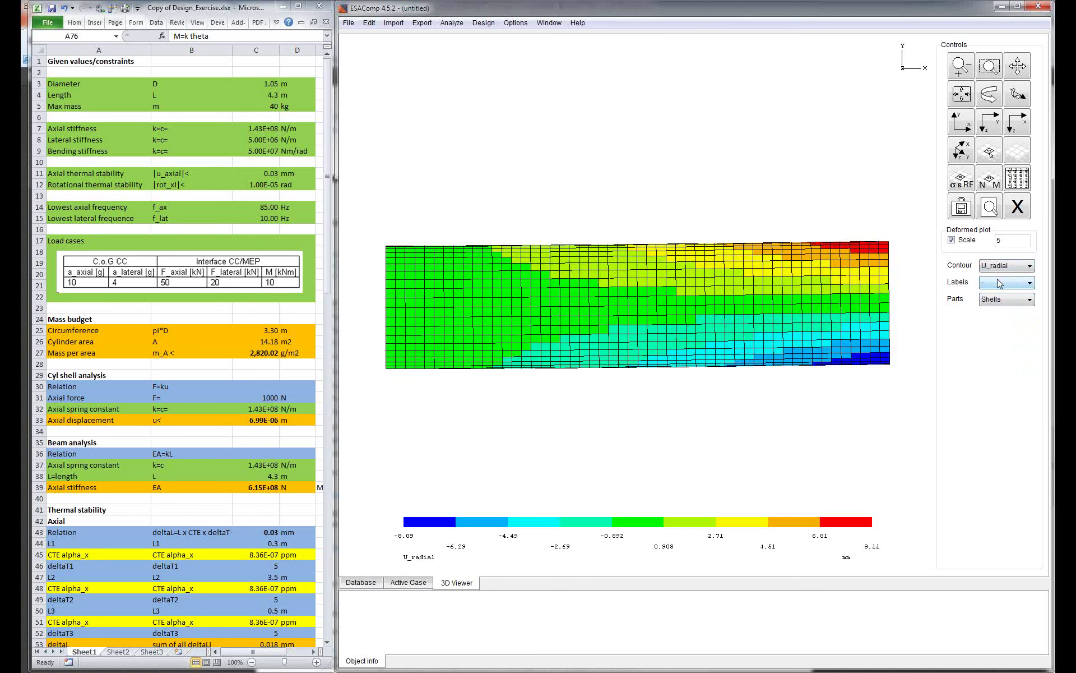
click(1000, 266)
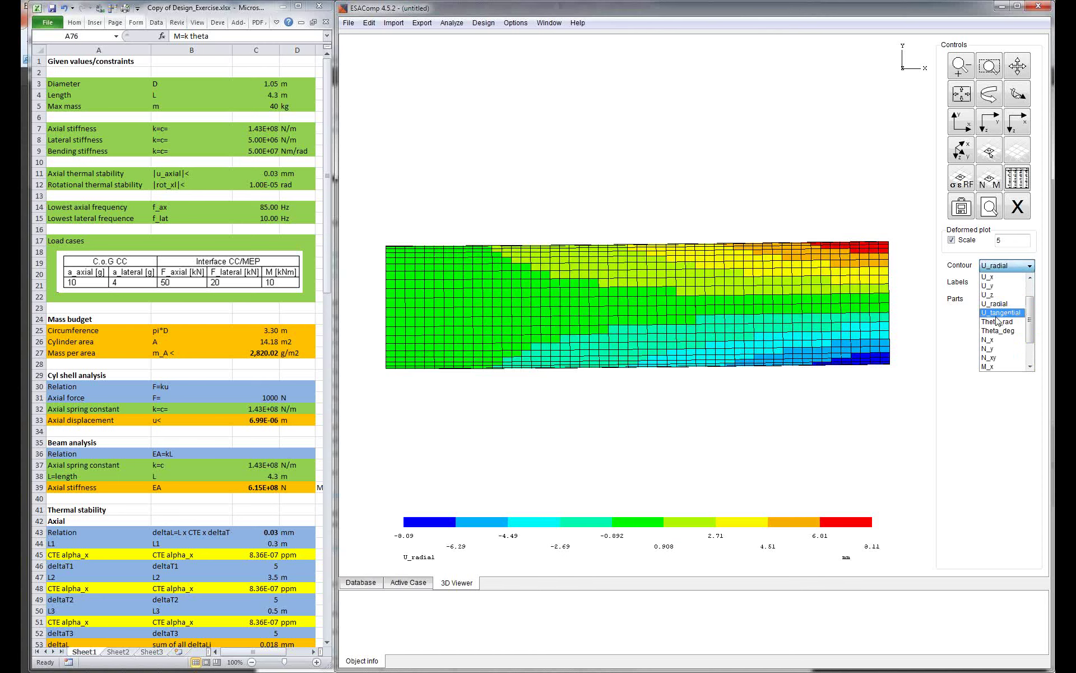
click(997, 316)
click(1001, 266)
click(999, 322)
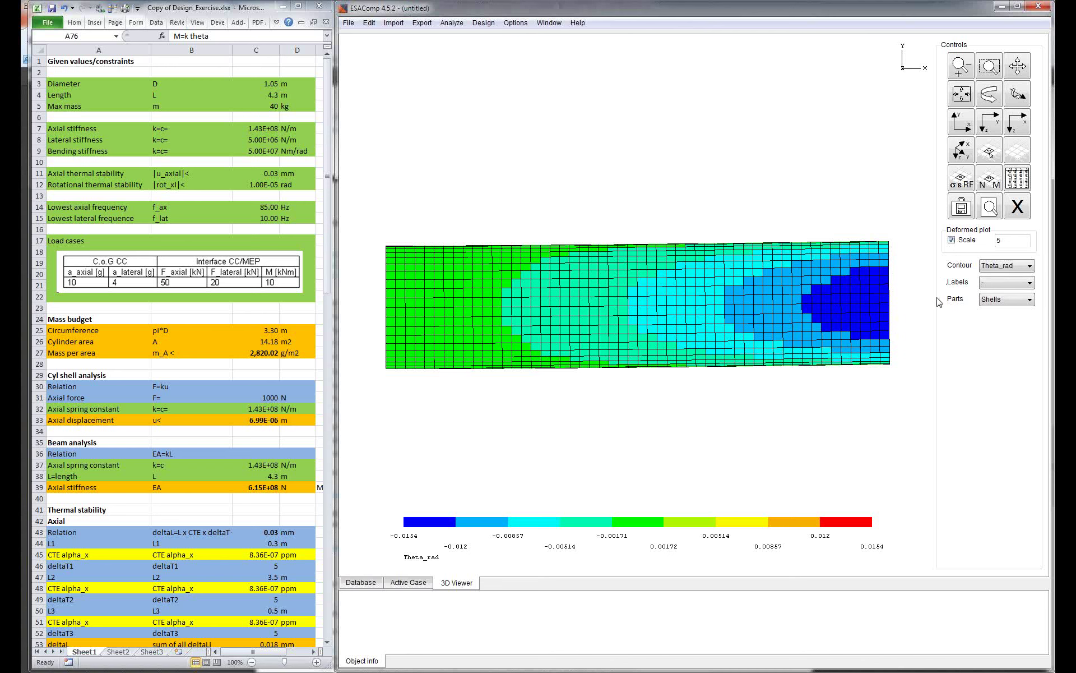
Step: View the RF contour of the cylinder and return the plot to the 1/RF contour
click(998, 273)
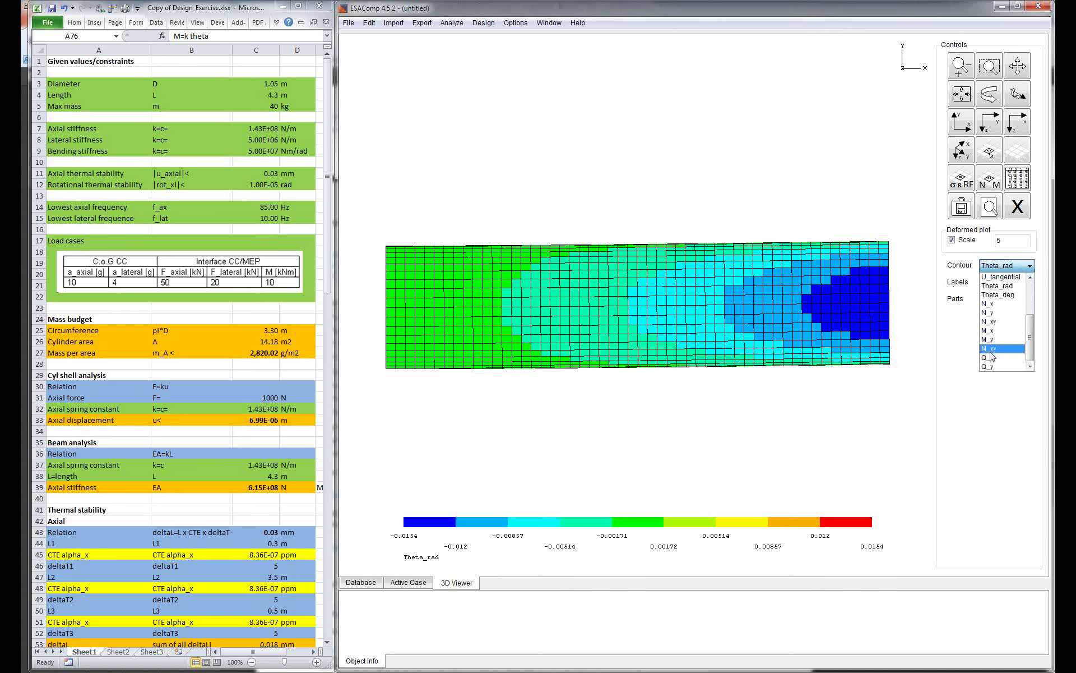
scroll(993, 336, up, 3)
click(991, 287)
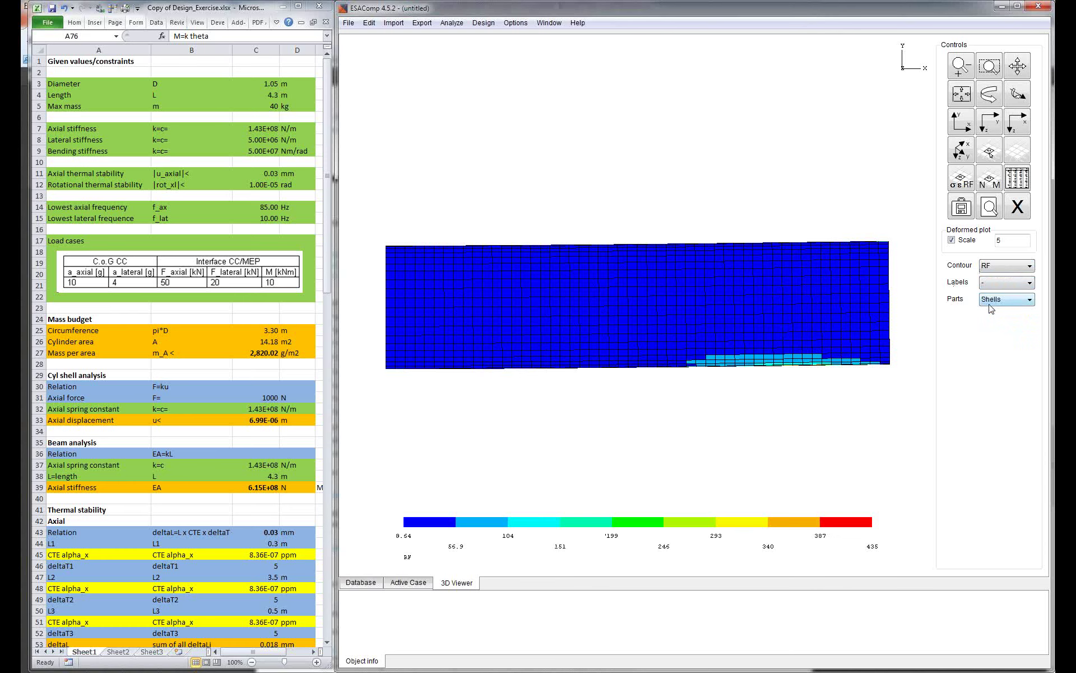
click(999, 268)
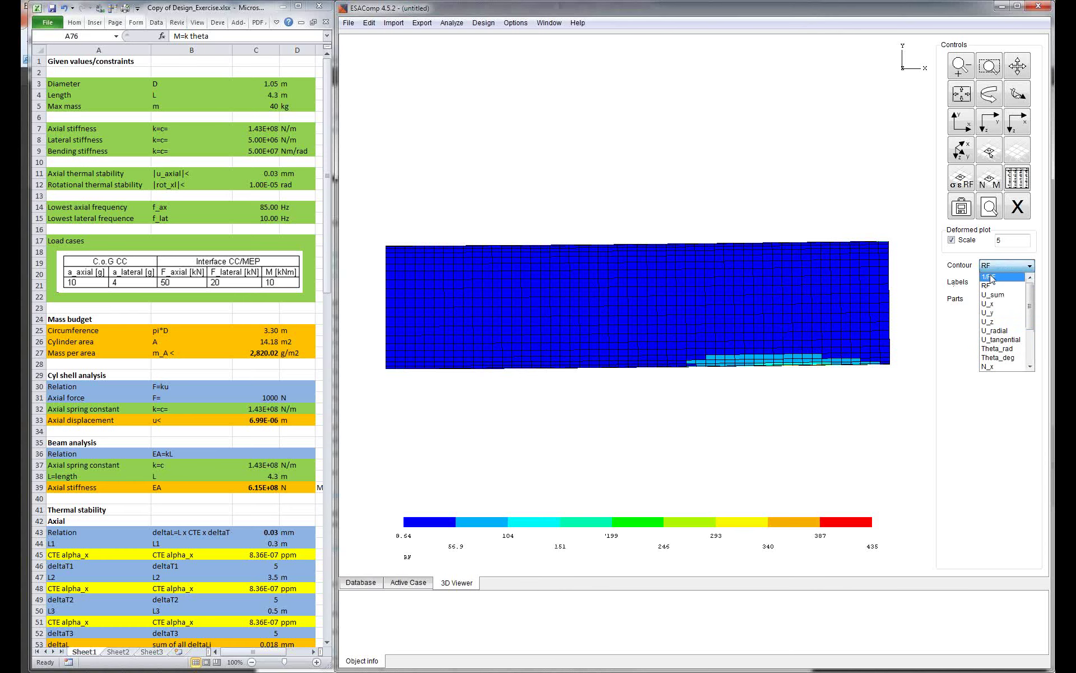
click(991, 278)
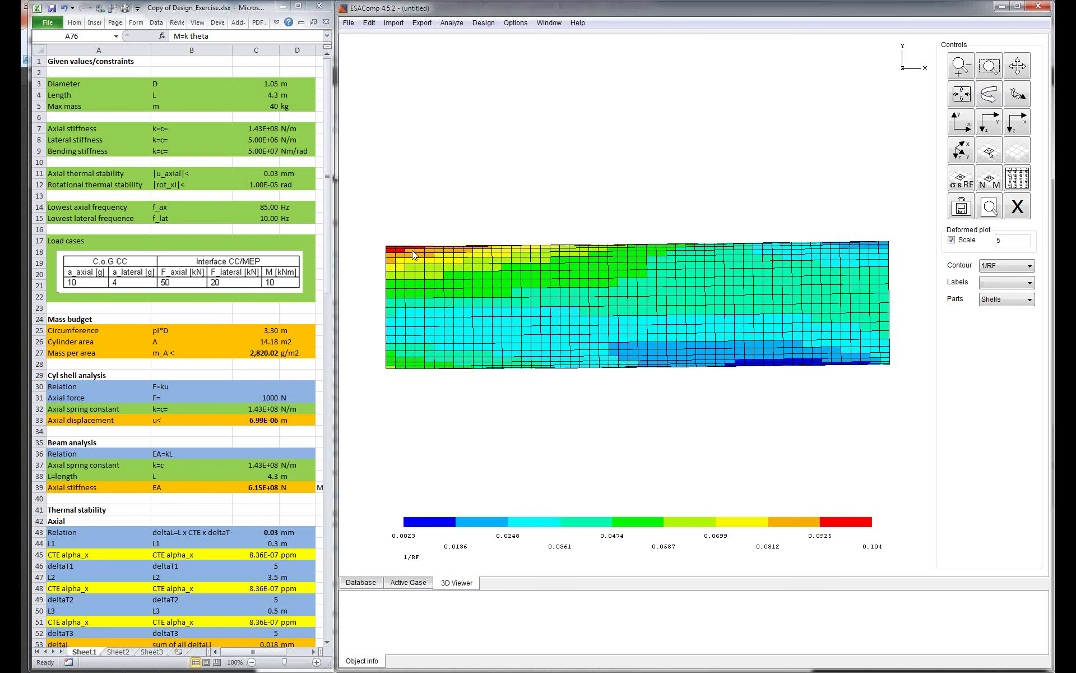
Step: Zoom in on the highest 1/RF area at the cylinder's clamped end and label the elements with Element Id
drag(414, 255, 435, 224)
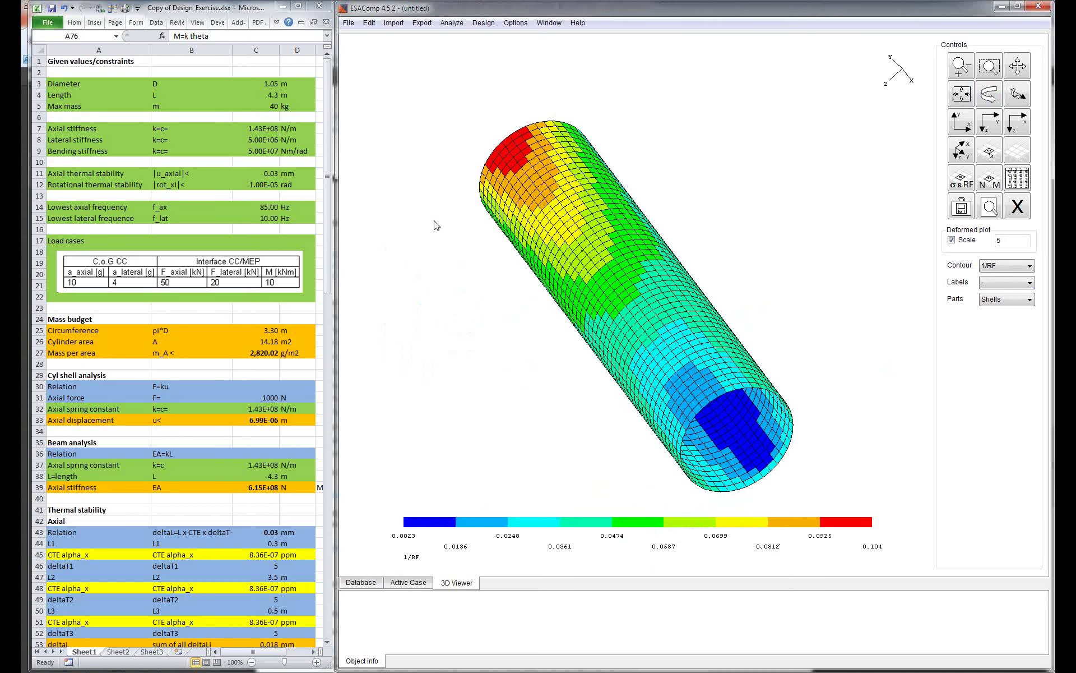
click(989, 67)
drag(451, 122, 586, 233)
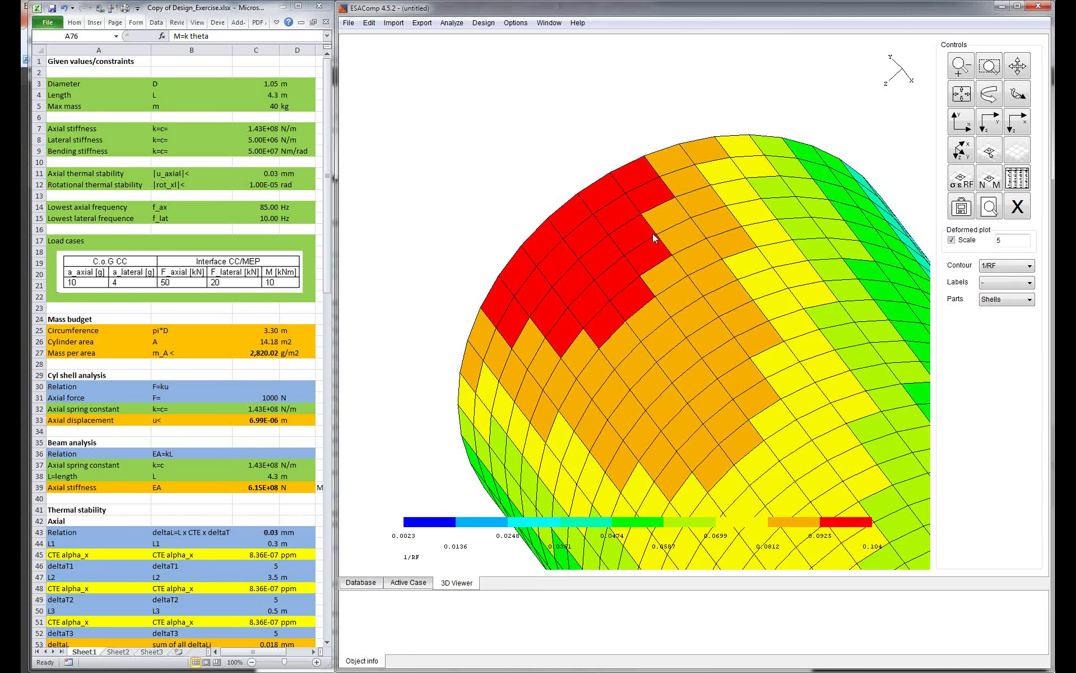
drag(464, 167, 741, 355)
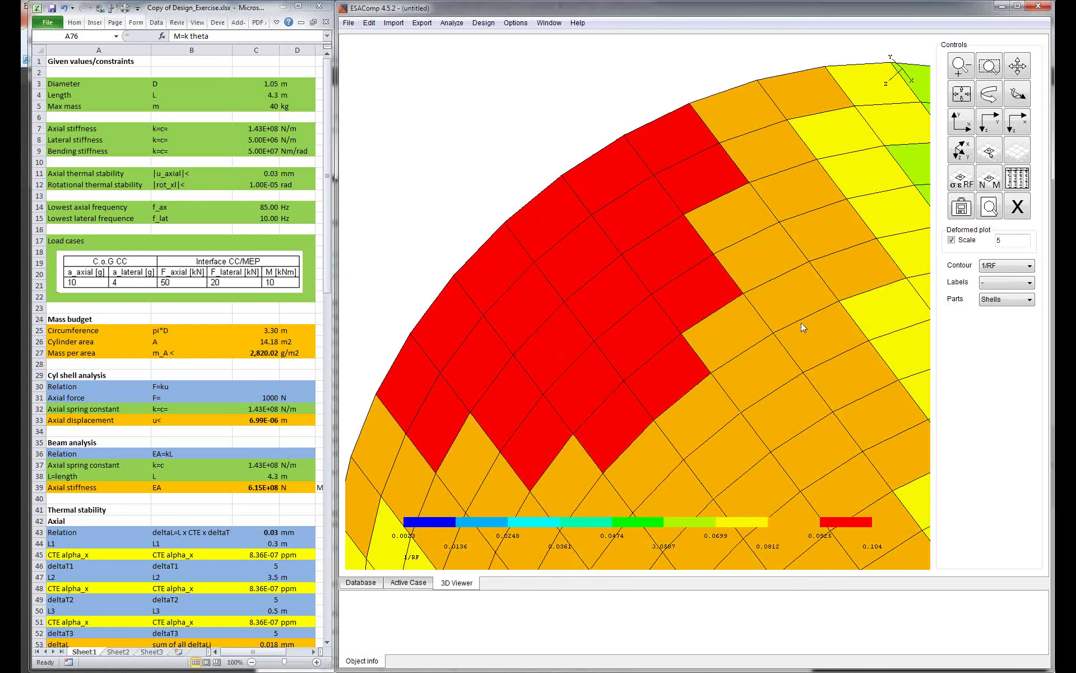
click(996, 293)
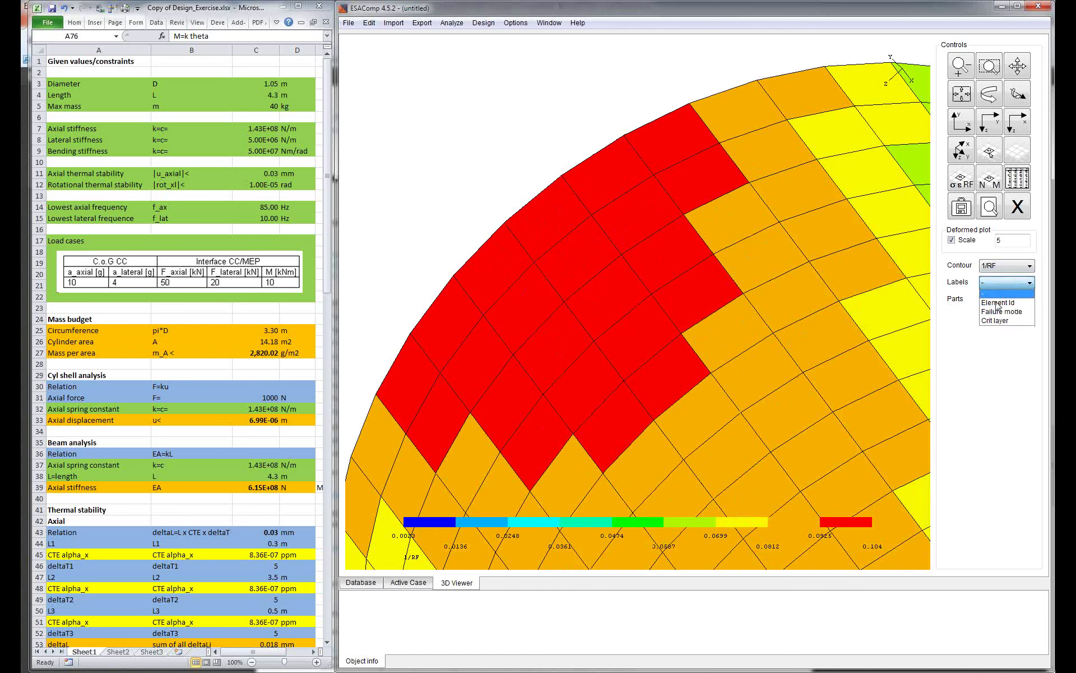
click(998, 307)
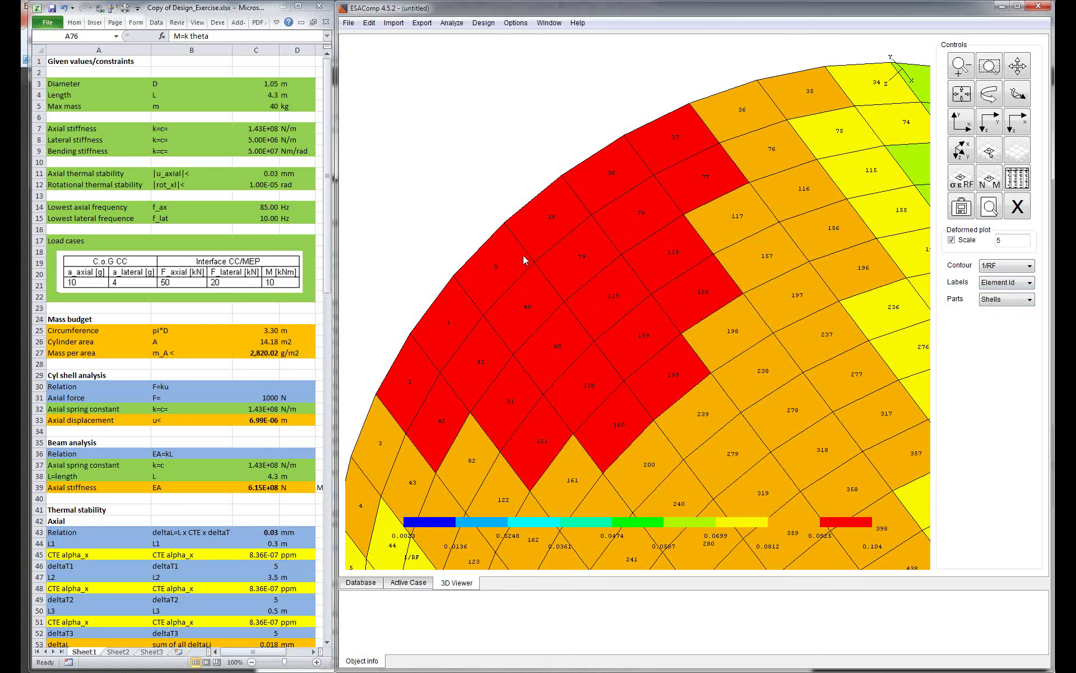
Step: View the numeric table of the element results with its export options and close it
click(1018, 178)
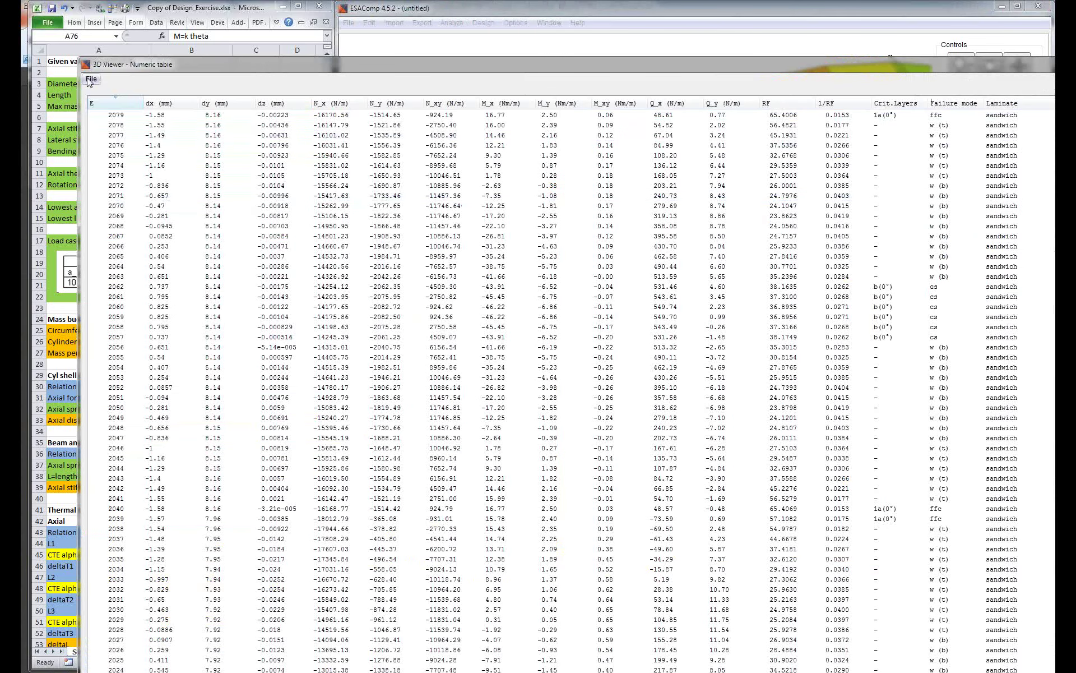
click(90, 80)
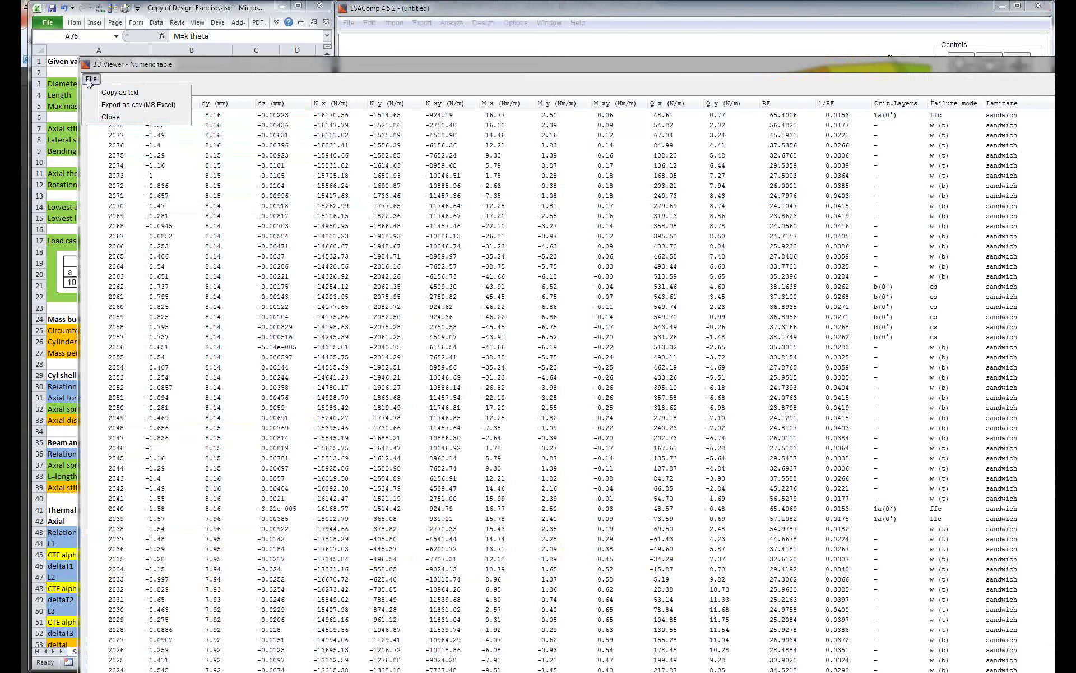
click(111, 117)
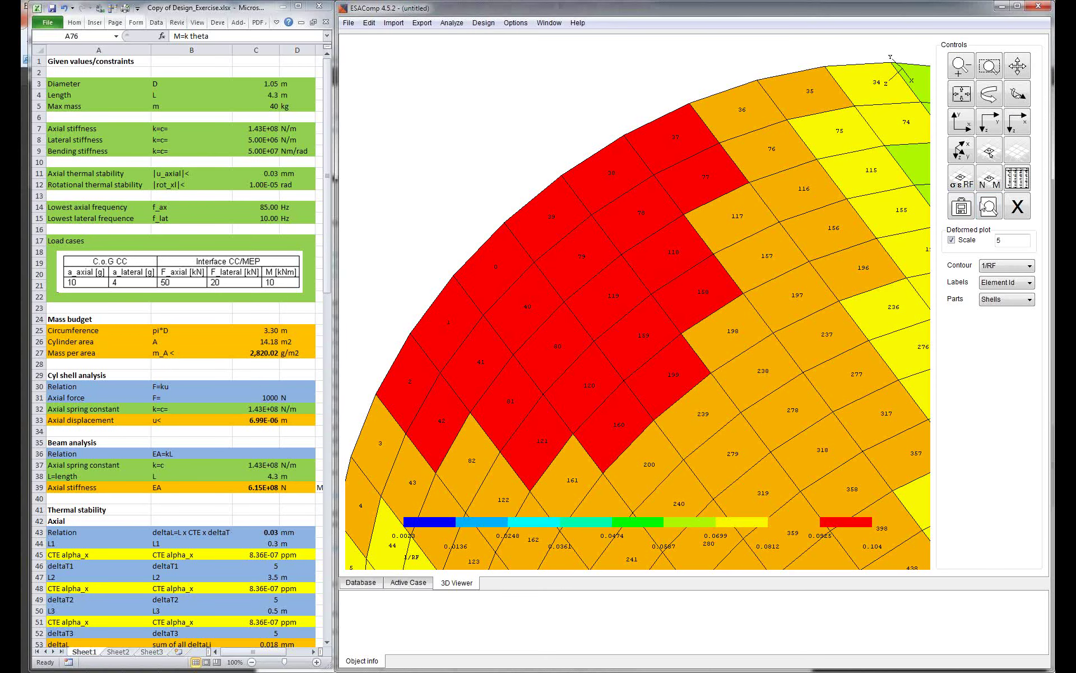
Step: Pick elements 39 and 40 in the highest 1/RF area for element-level analysis
click(973, 179)
click(989, 152)
click(552, 217)
ctrl+click(527, 306)
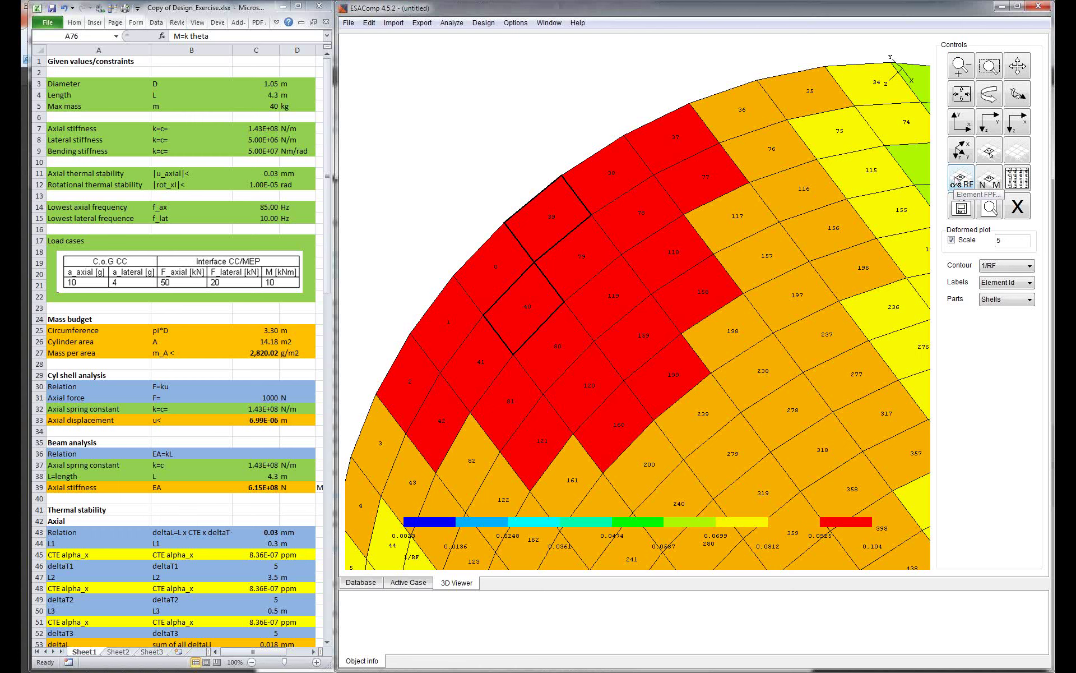
Step: Label the shell elements with the failure mode and switch the labels to the critical layer
click(994, 283)
click(992, 312)
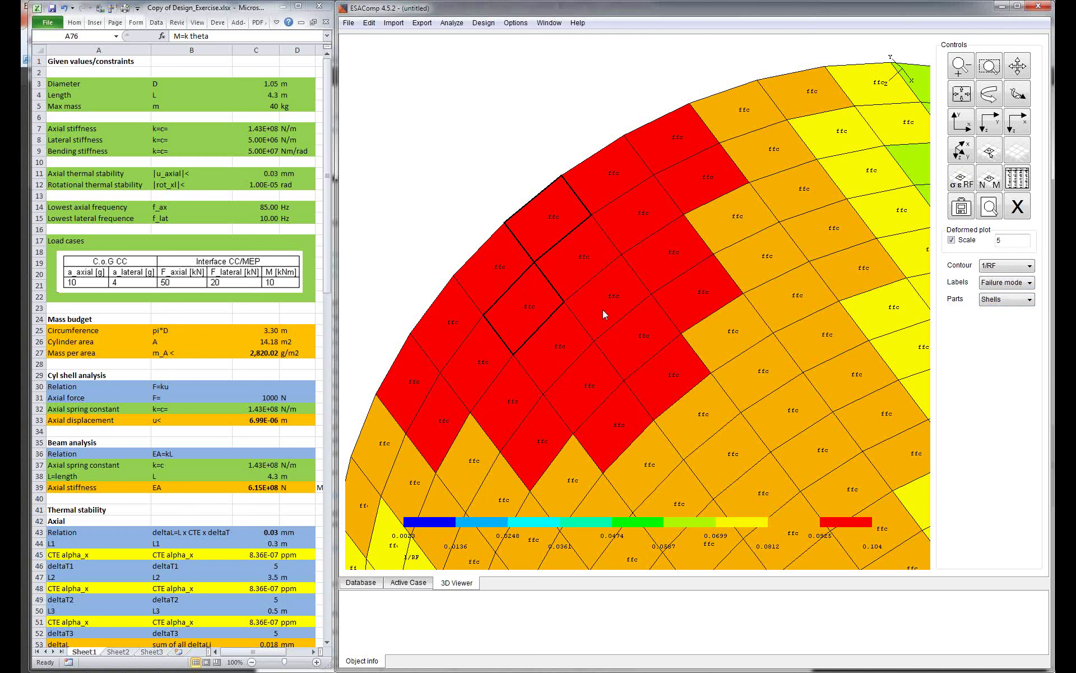
click(989, 284)
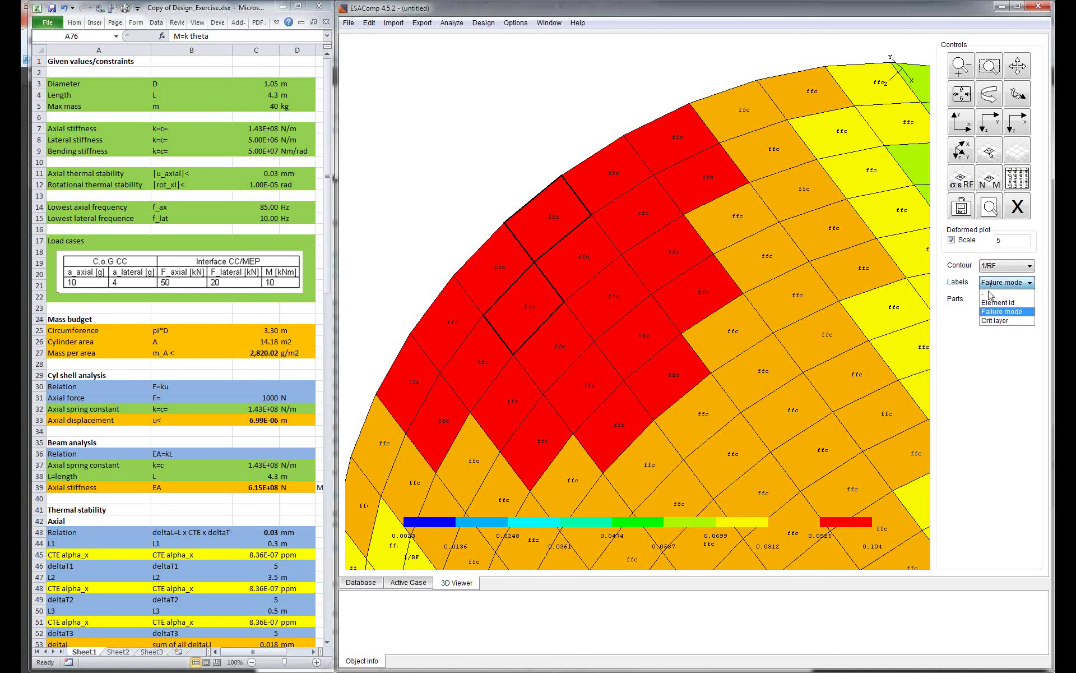
click(997, 321)
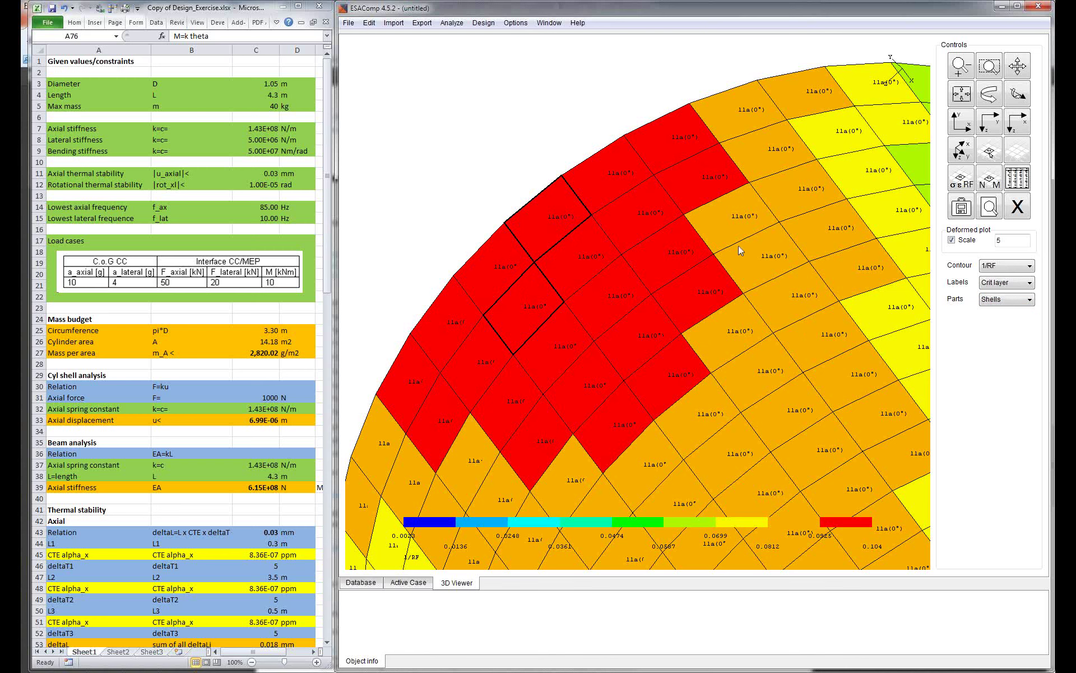
Step: Run a load response analysis of element E0039 to chart its layer stresses
click(965, 190)
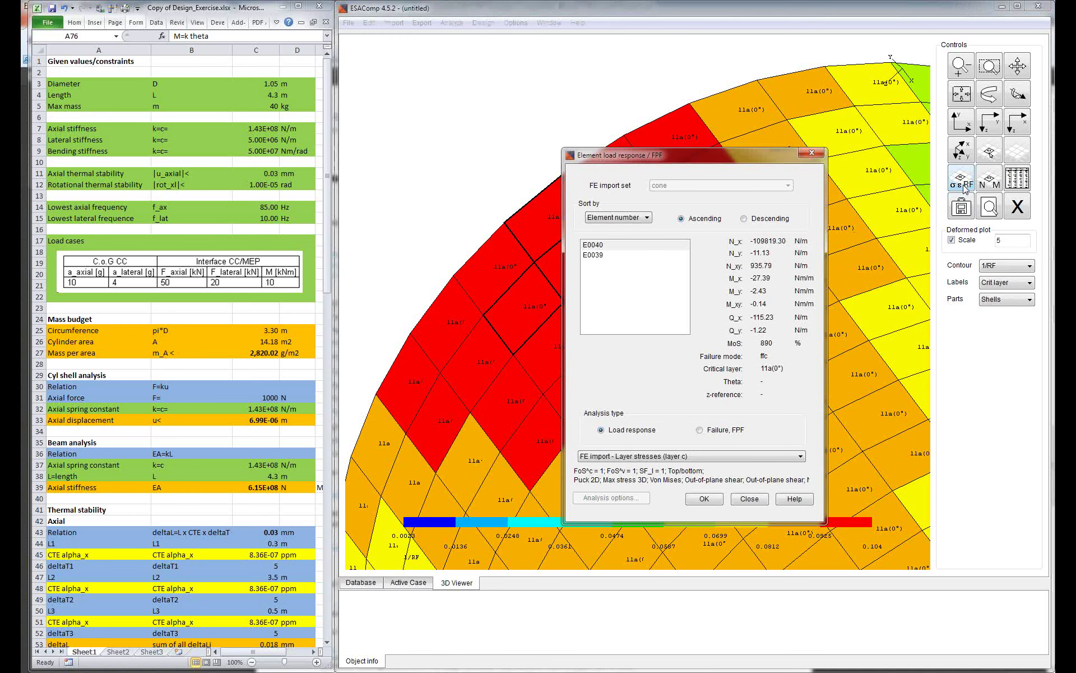
click(652, 318)
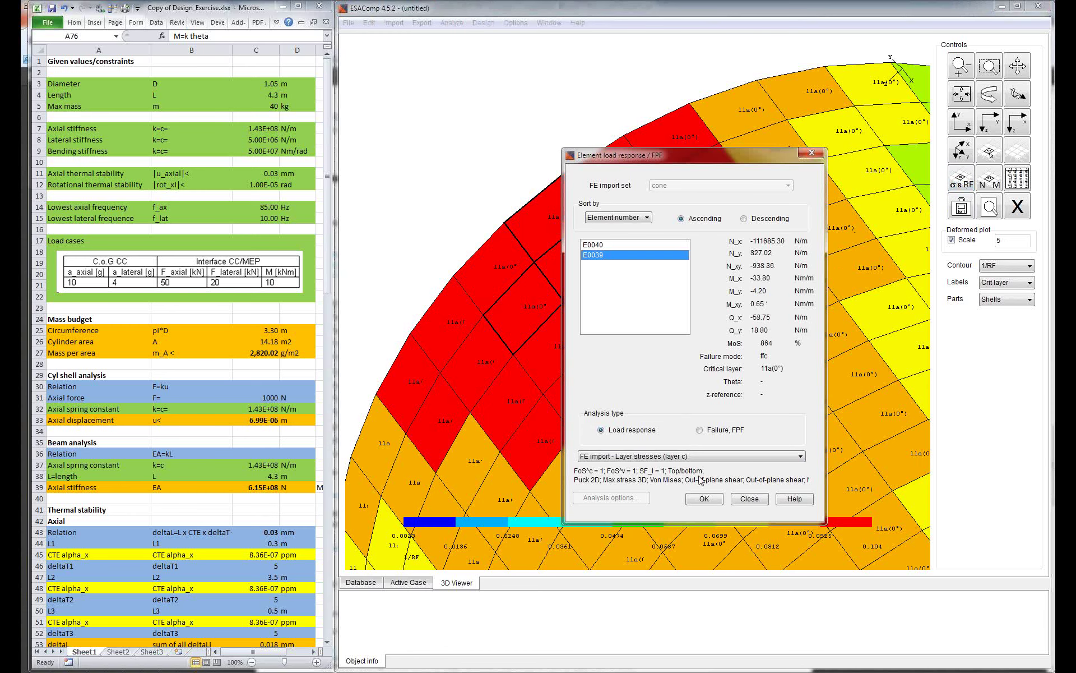
click(704, 498)
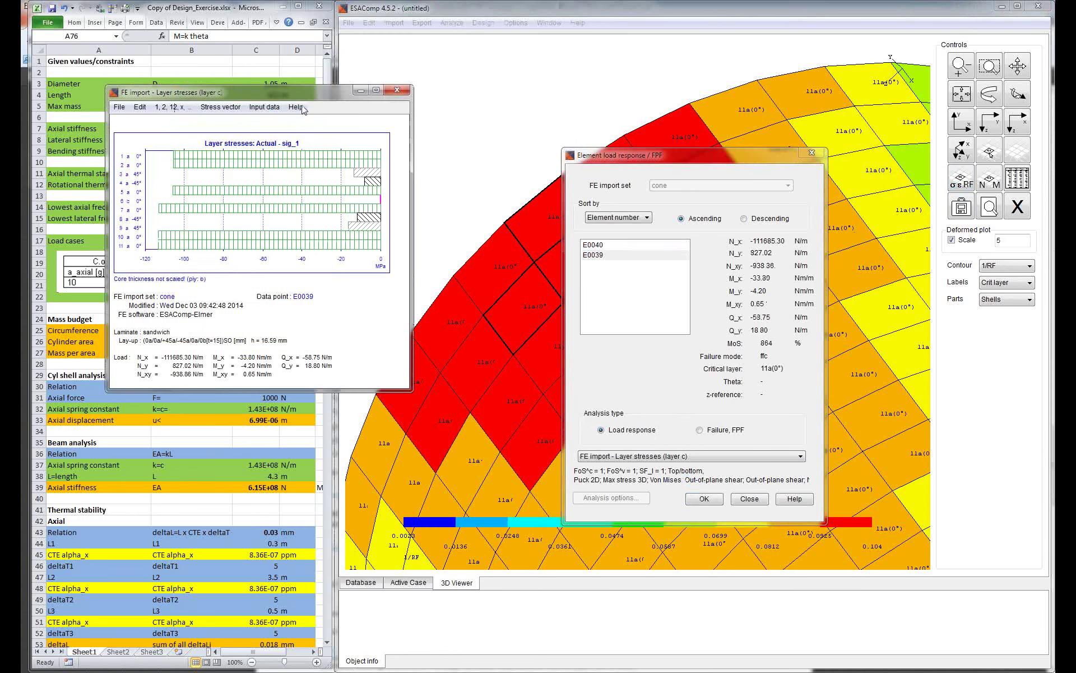
drag(314, 93, 518, 126)
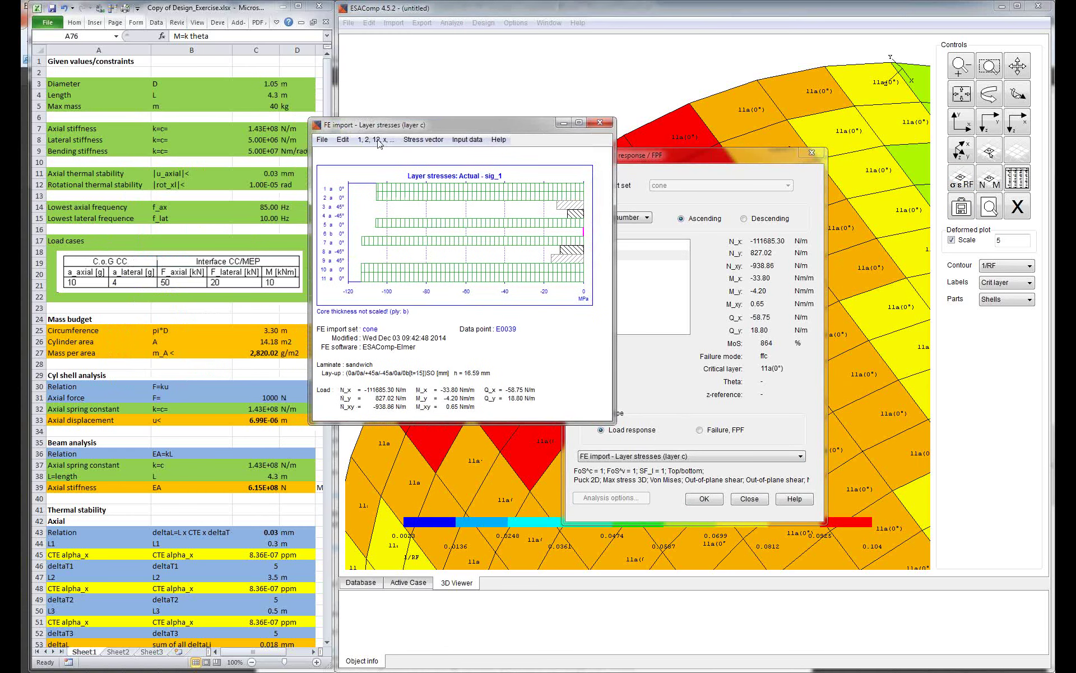
drag(391, 128, 311, 224)
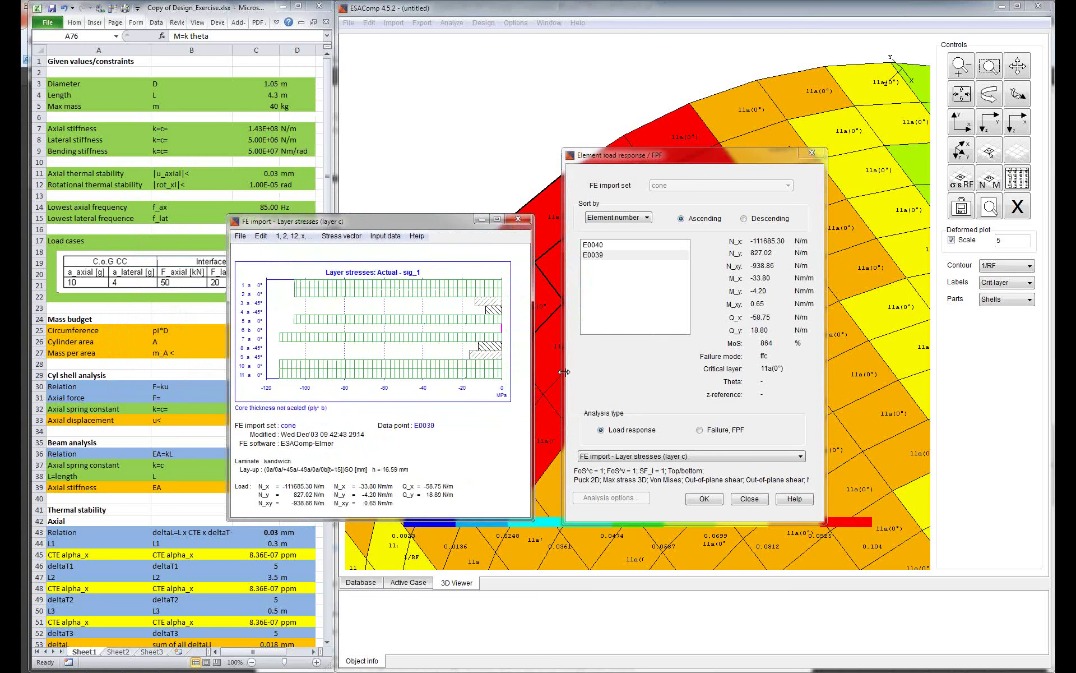
Step: Run the first-ply failure analysis for element E0039 and chart the layer margins of safety in the full report
click(700, 430)
click(703, 499)
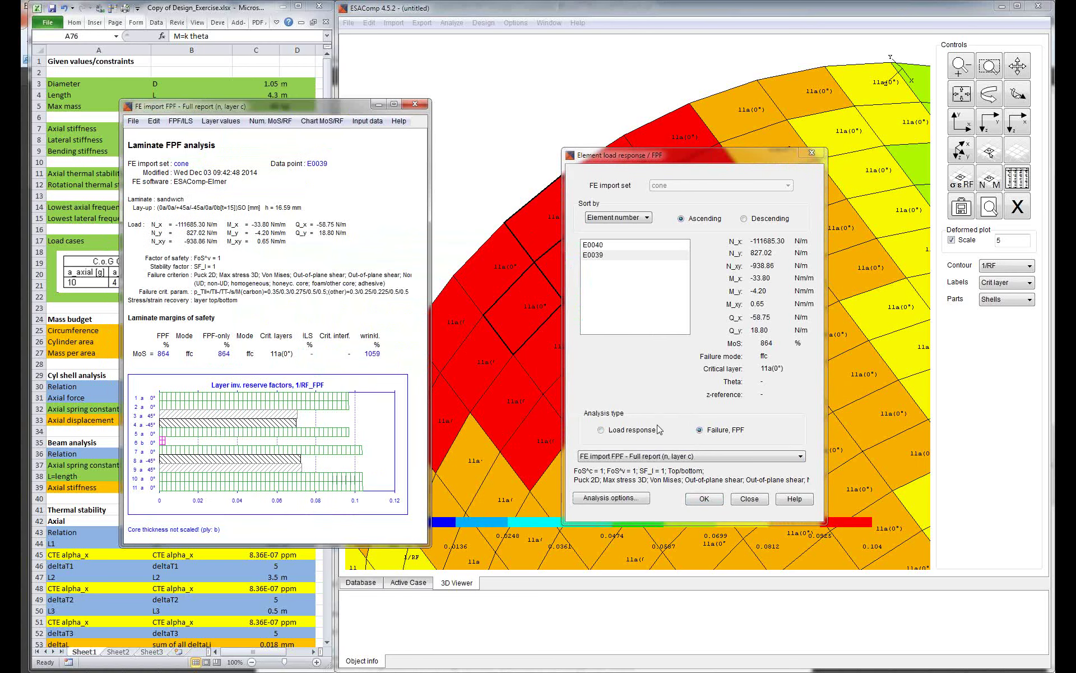
drag(296, 110, 679, 116)
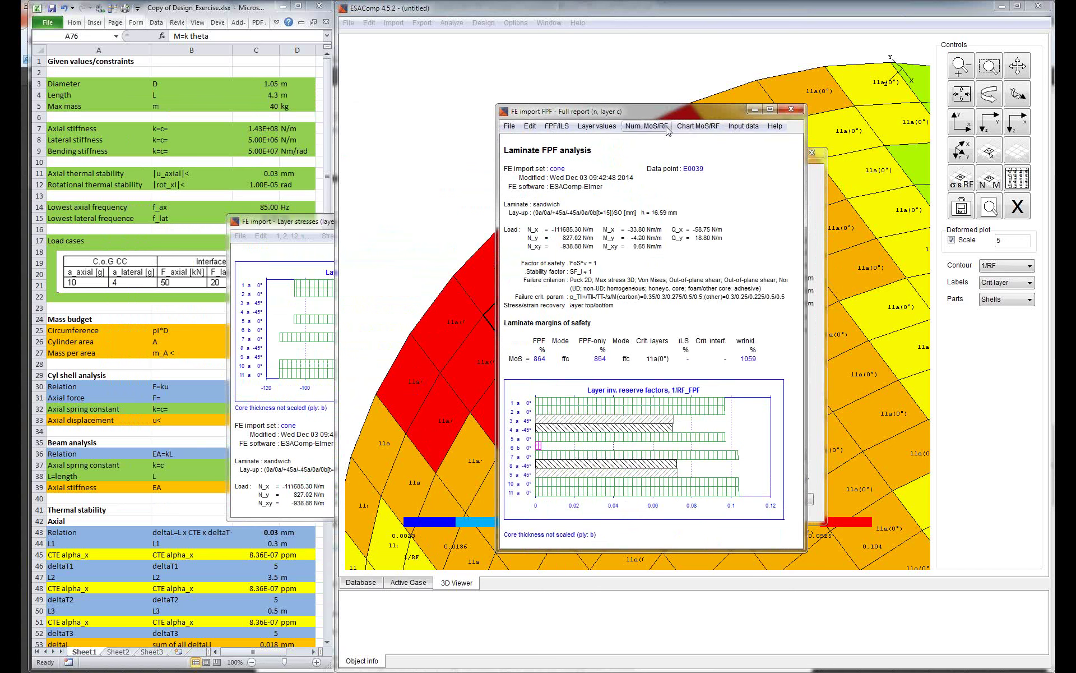
click(698, 126)
click(698, 140)
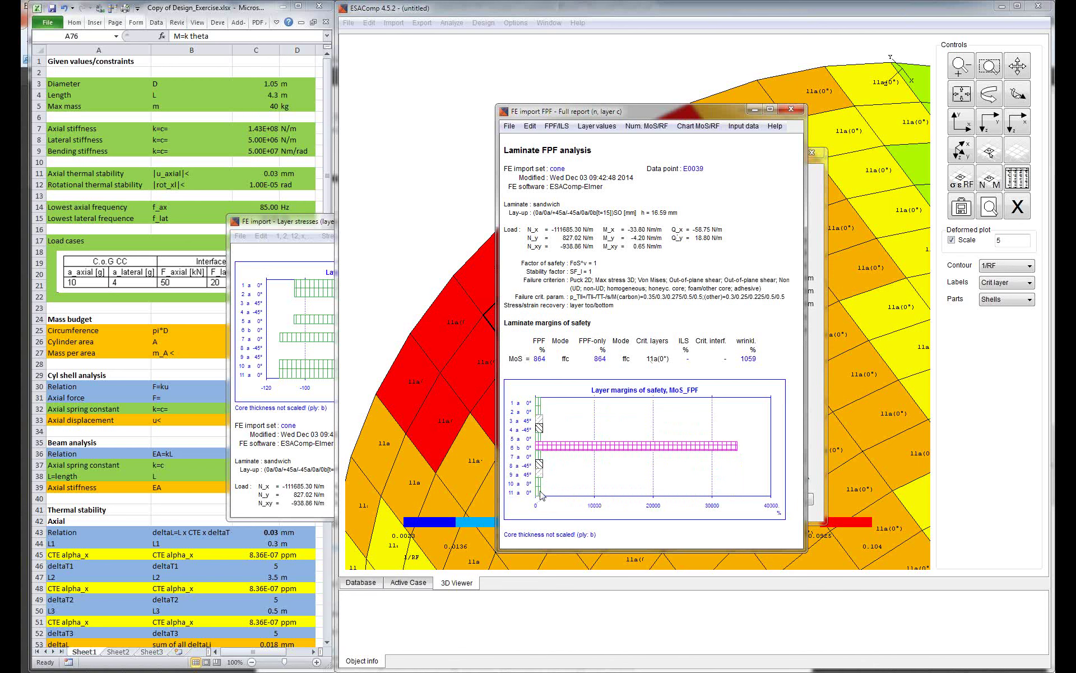
Step: Look over the sig_1 layer stress chart of element E0039 and close both result windows
click(313, 389)
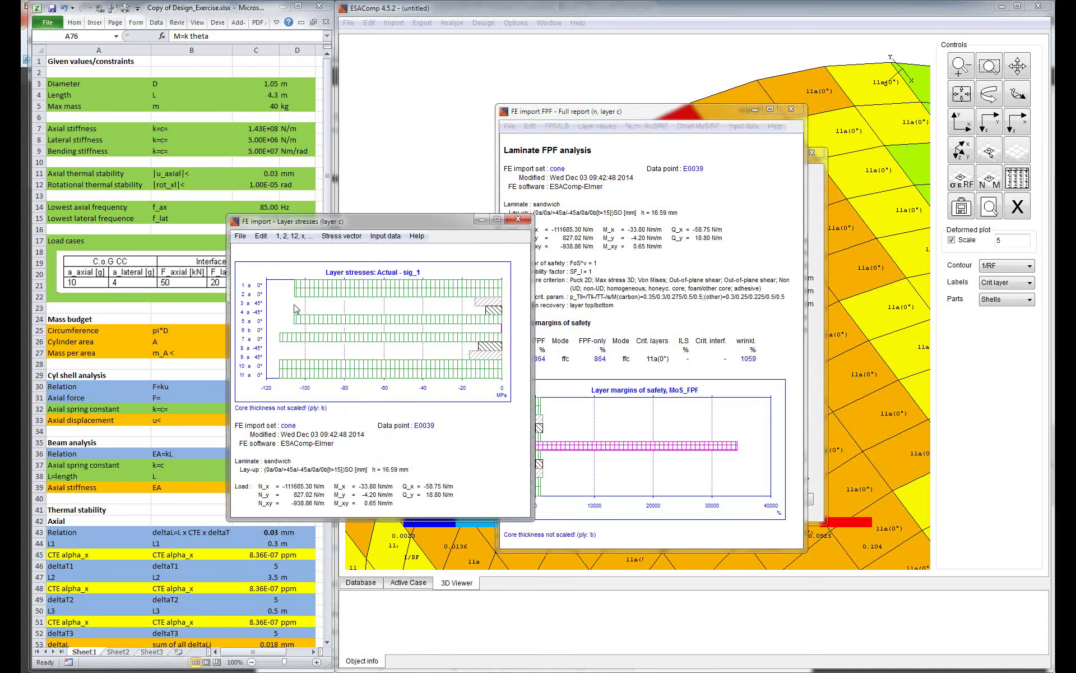
click(294, 236)
click(294, 236)
click(792, 109)
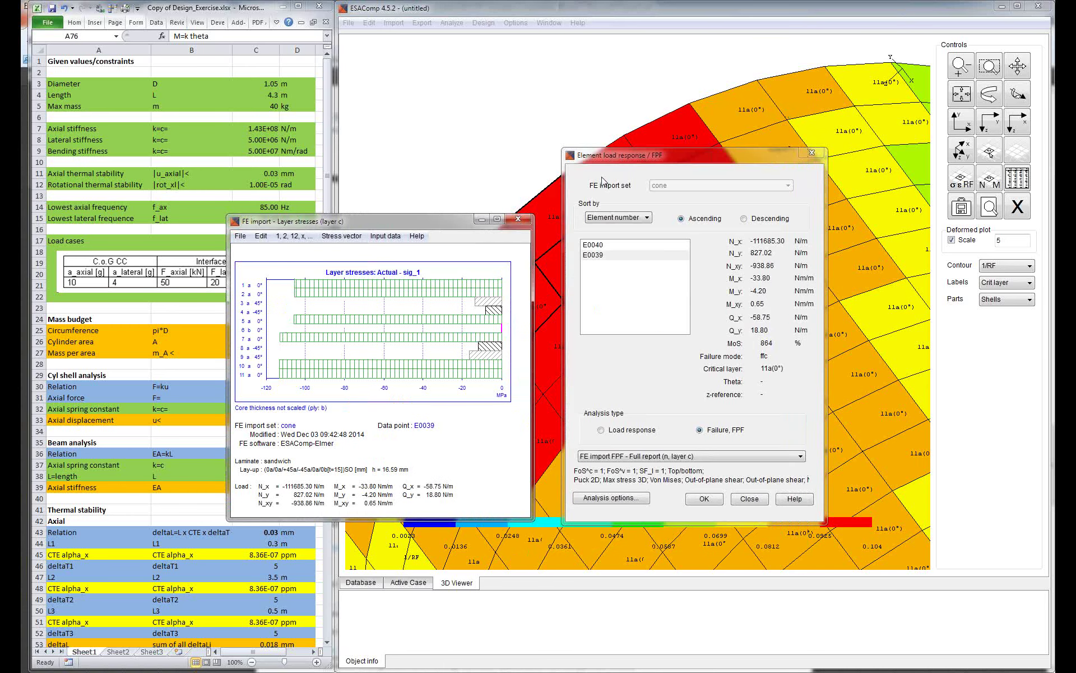
click(518, 219)
Step: Rerun the load response of element E0039, view its sig_2 and tau_12 layer stresses, and close the element analysis
click(632, 429)
click(704, 499)
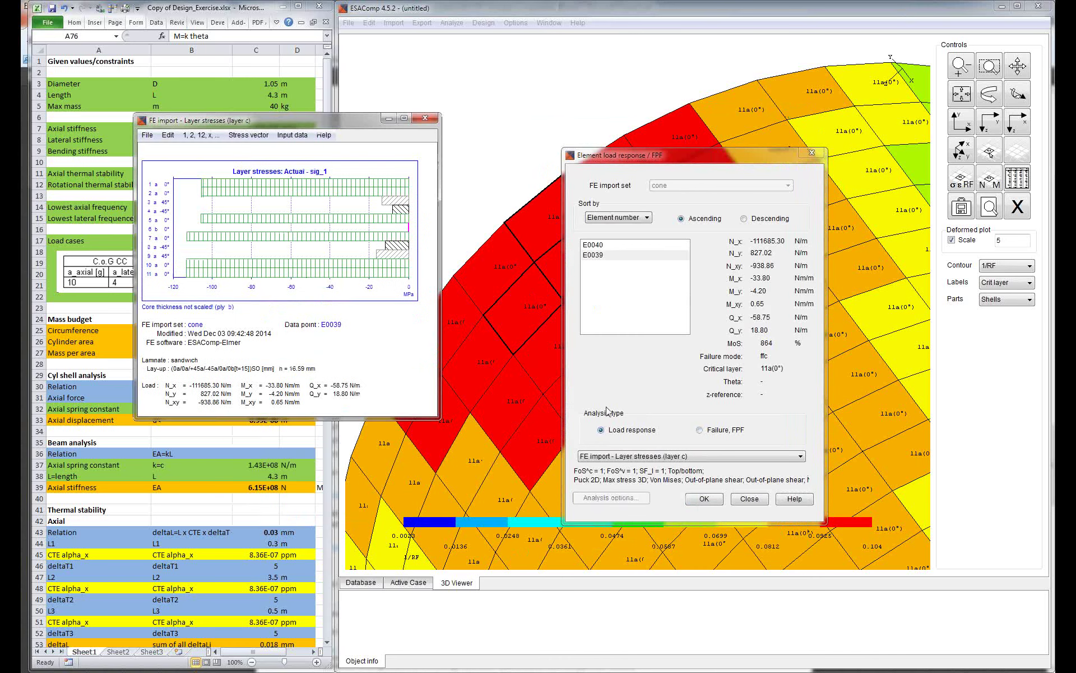
click(207, 135)
click(200, 160)
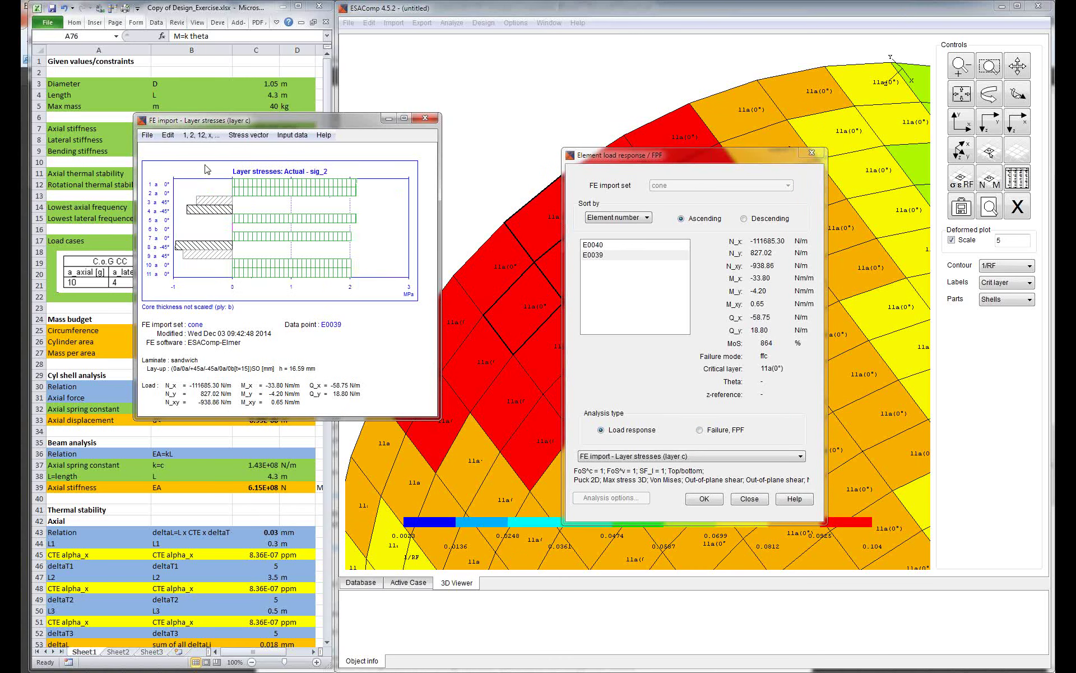
click(200, 135)
click(197, 174)
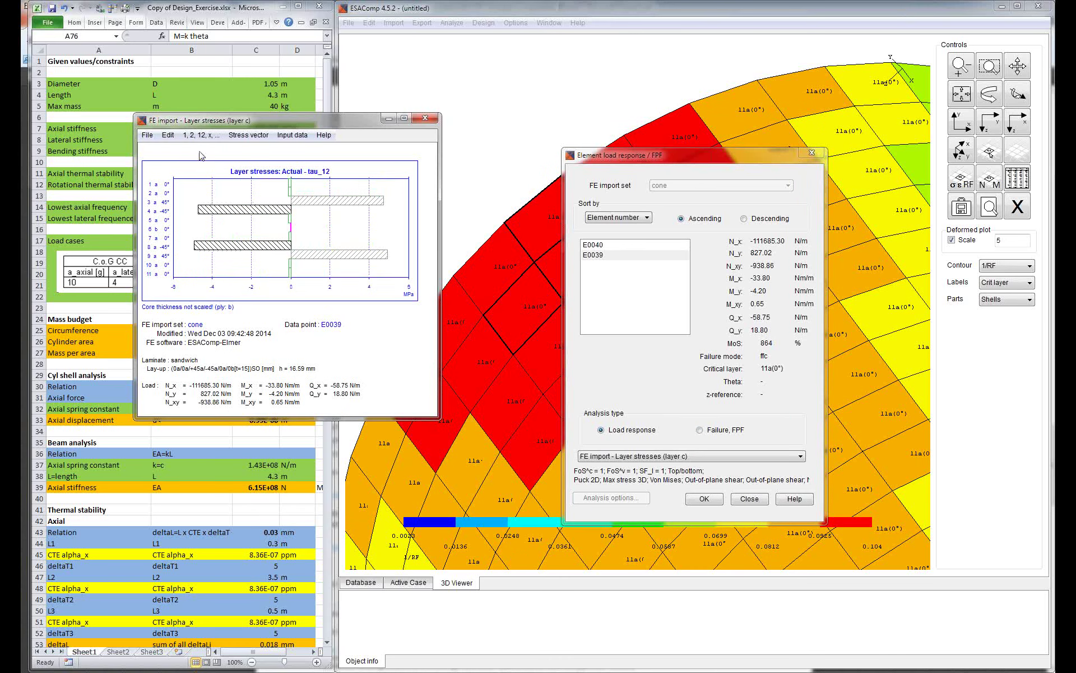
click(200, 135)
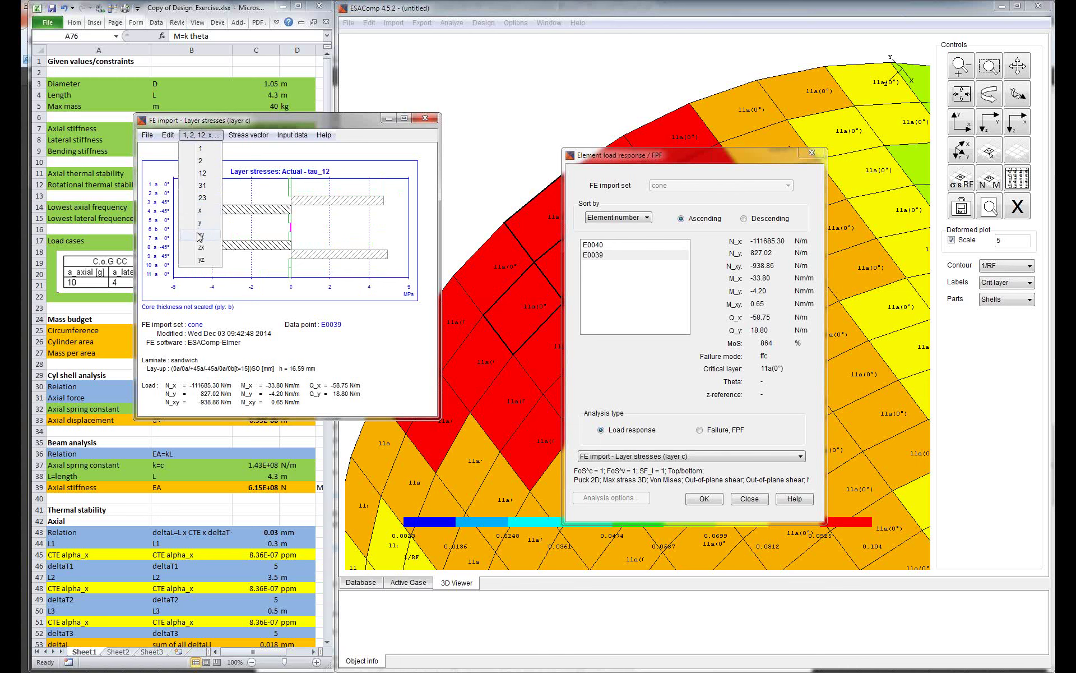
click(312, 257)
click(426, 119)
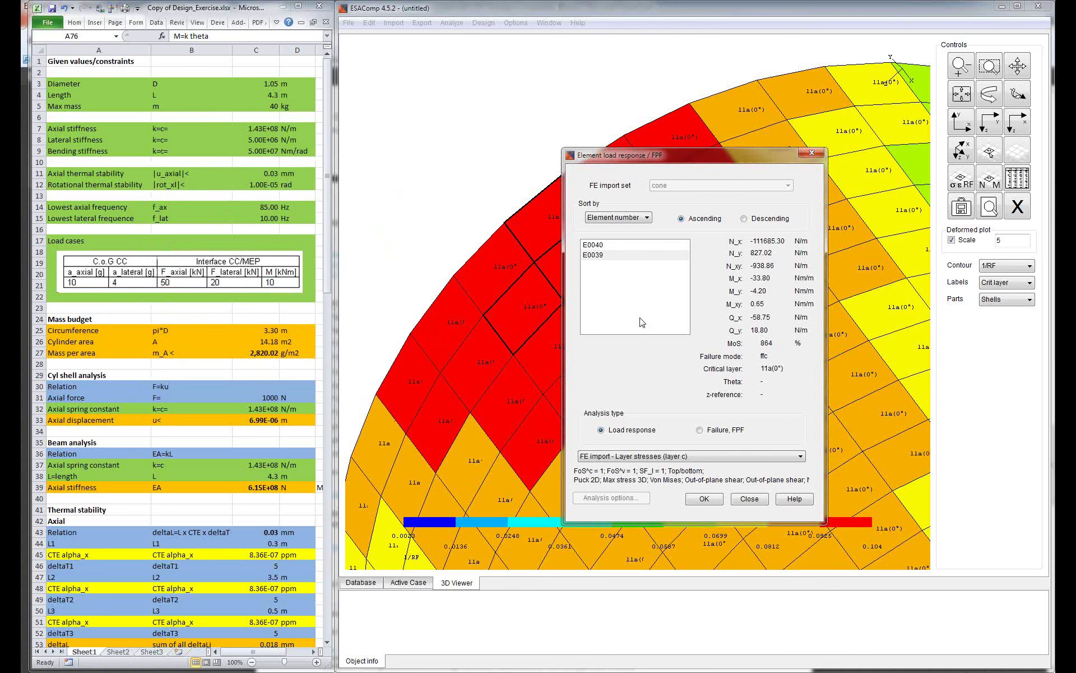
click(751, 499)
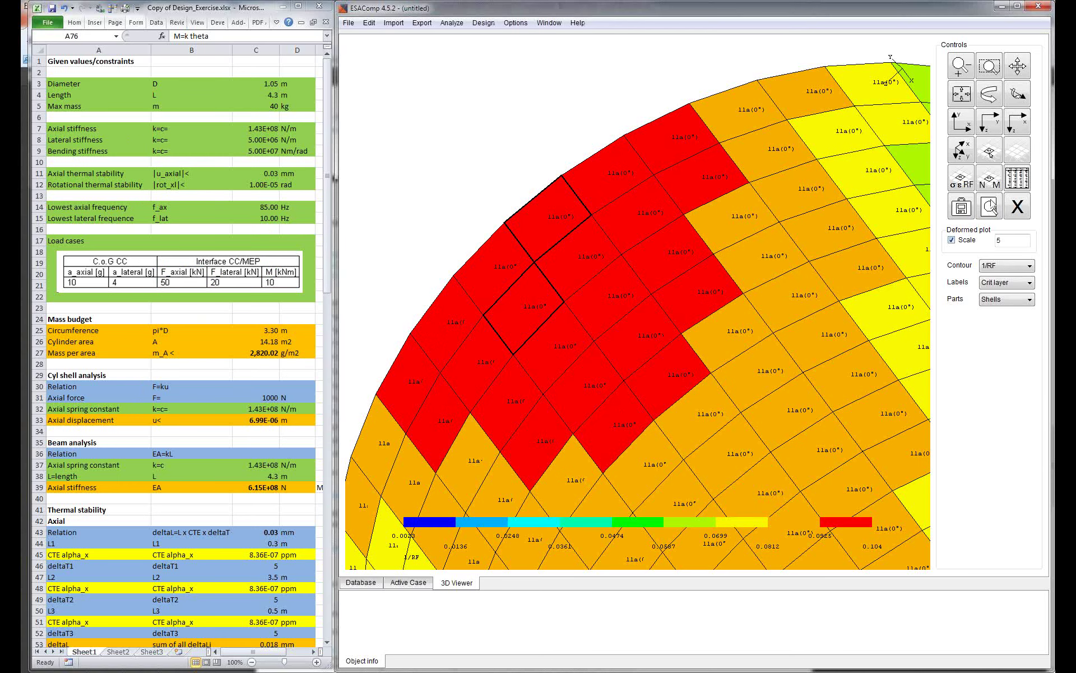
Step: Save the cylinder load response results as "LC 1;1 CF (1)" and close the 3D results view
click(961, 207)
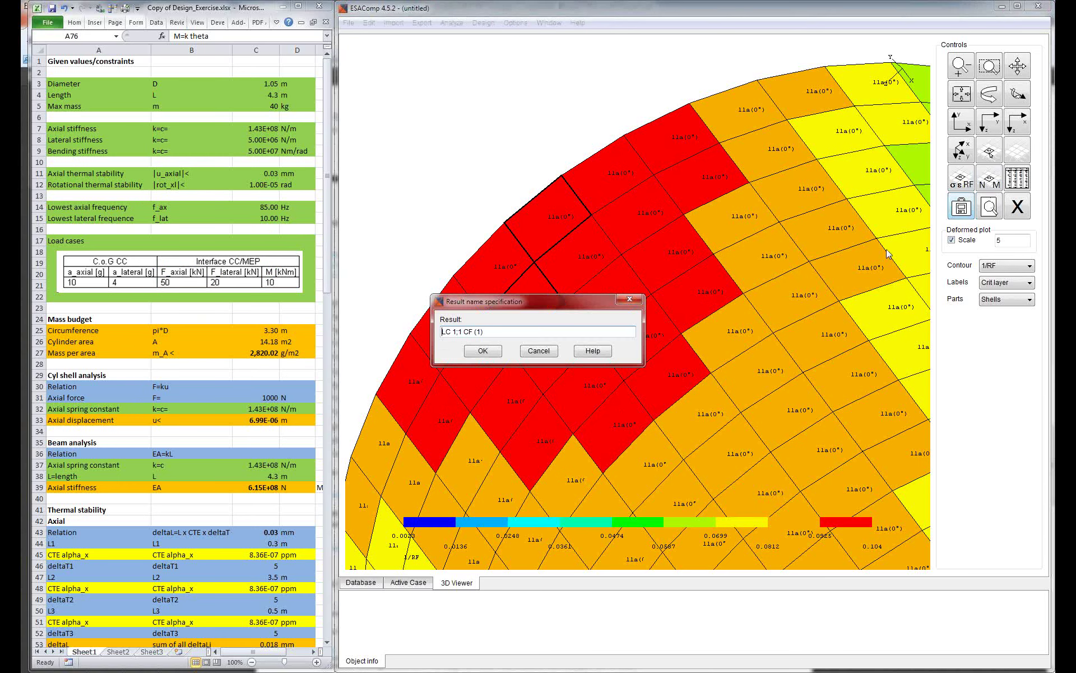
click(488, 351)
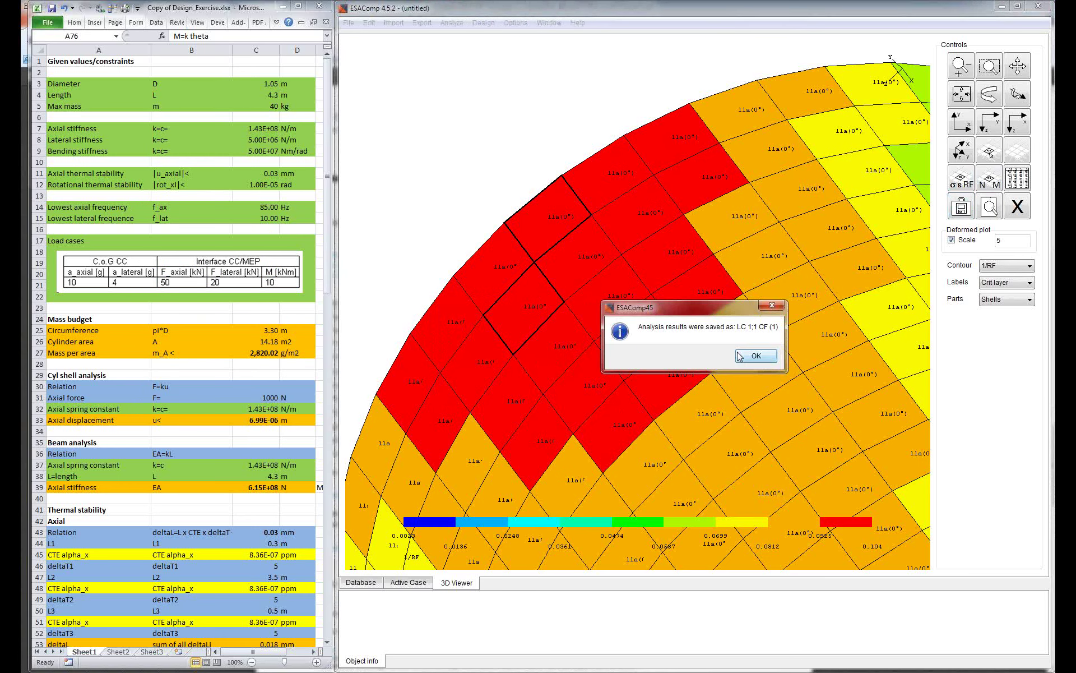
click(745, 355)
click(1018, 208)
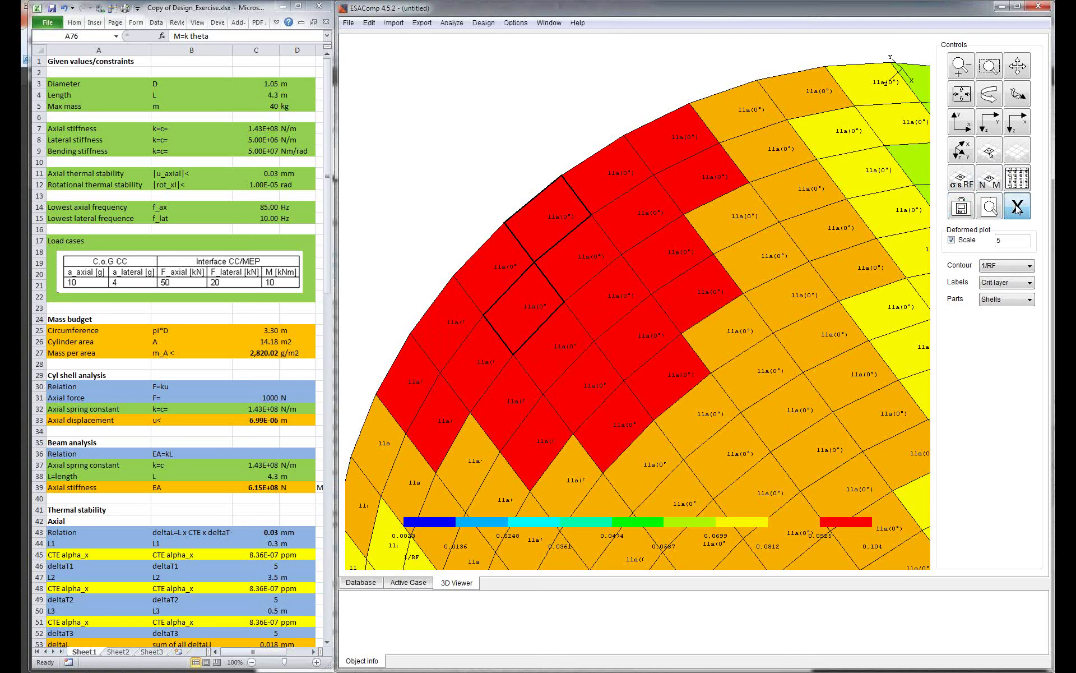
click(764, 419)
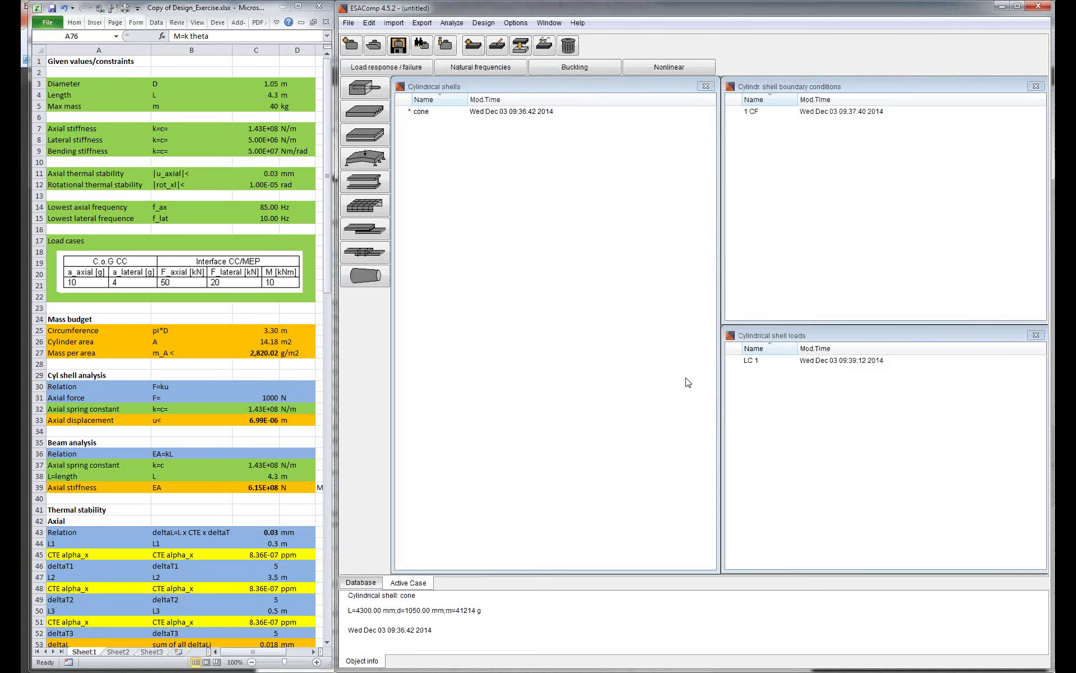
Step: Reopen the saved result LC 1;1 CF (1) under the cylindrical shell cone and close it after viewing
click(365, 584)
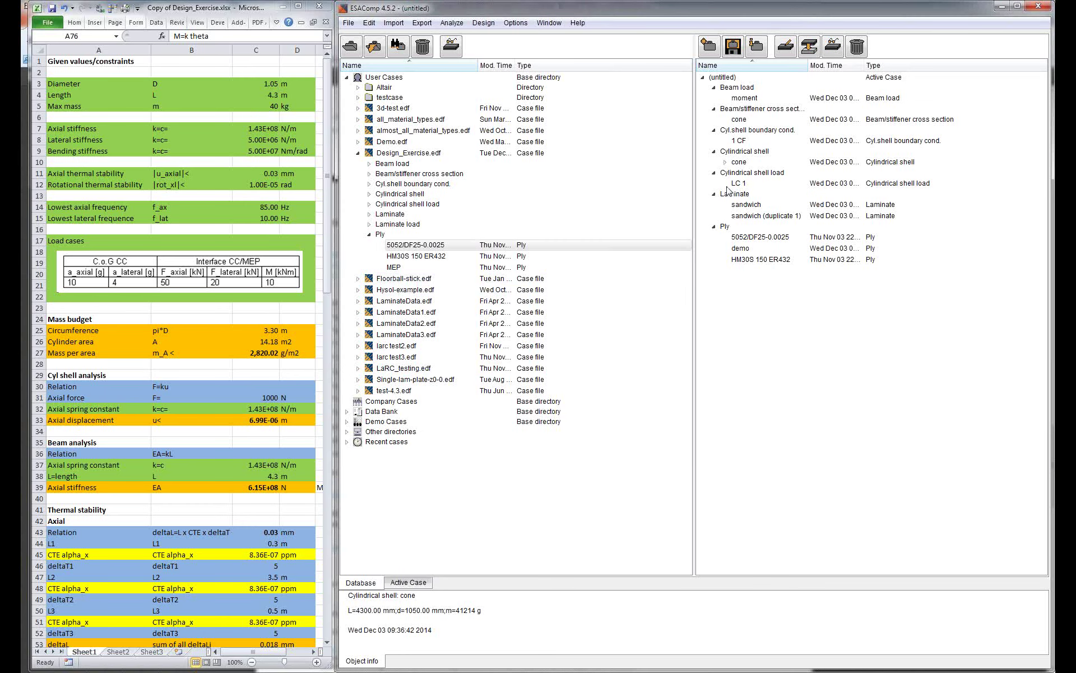
click(726, 162)
click(752, 173)
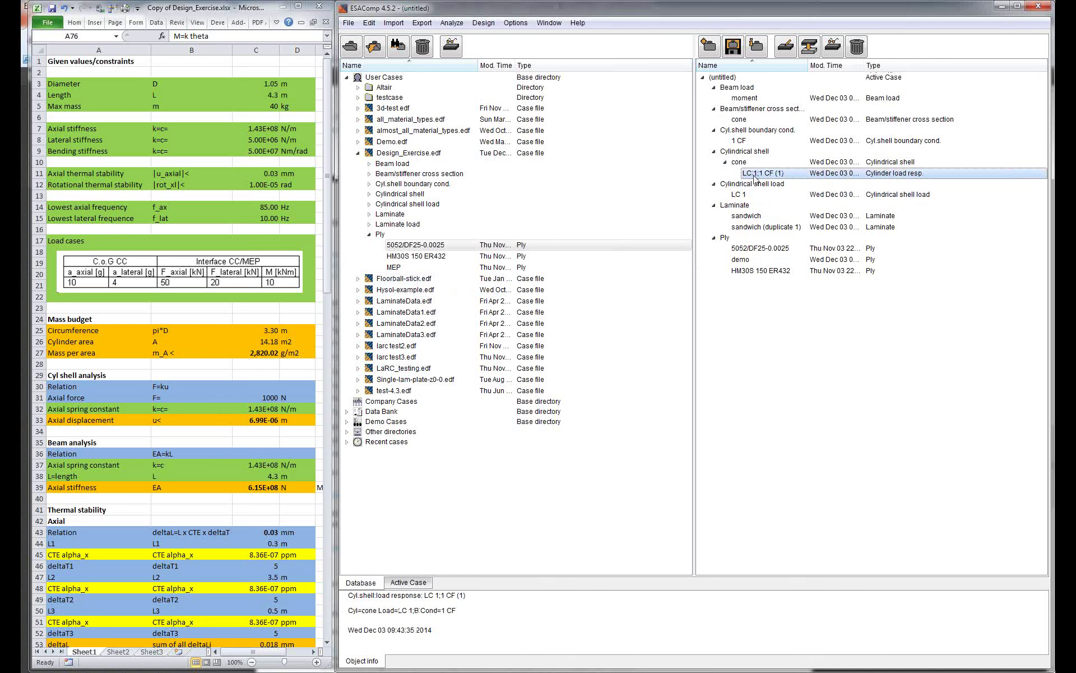
double_click(755, 174)
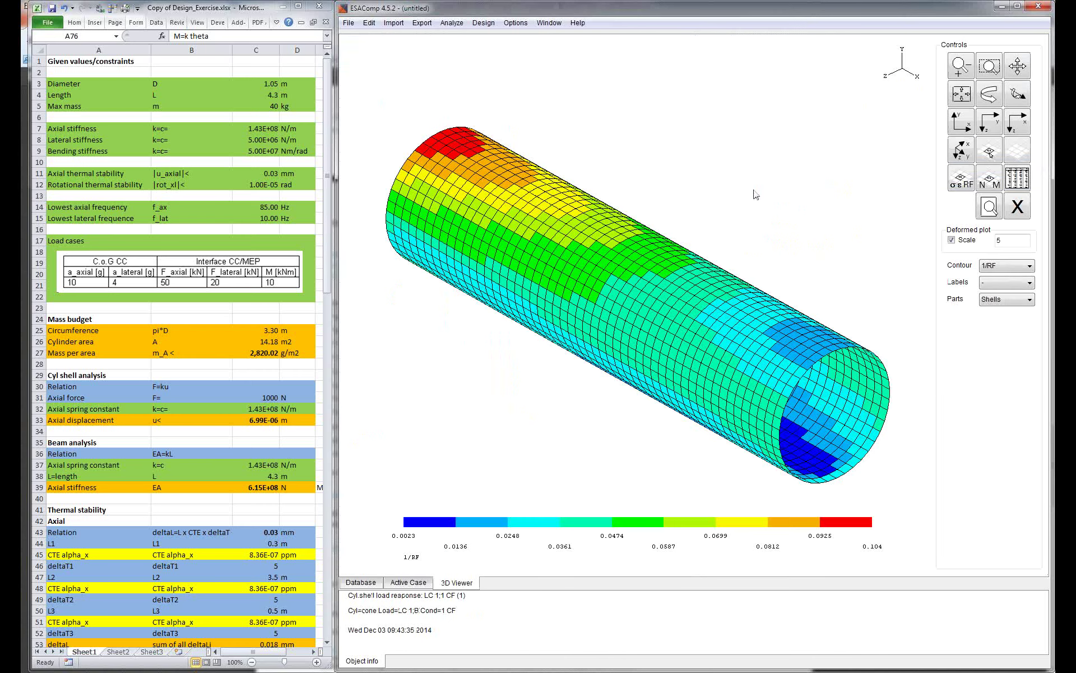
click(1016, 206)
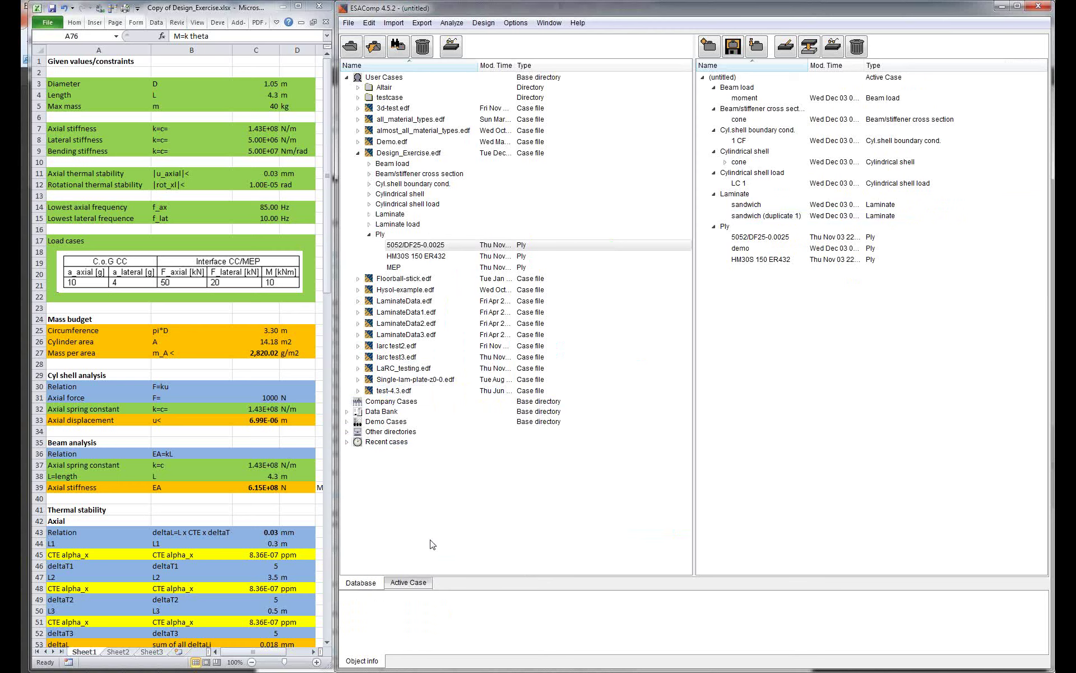
Step: Run the natural frequency analysis of the cylindrical shell cone with boundary condition 1 CF and animate mode 1
click(416, 583)
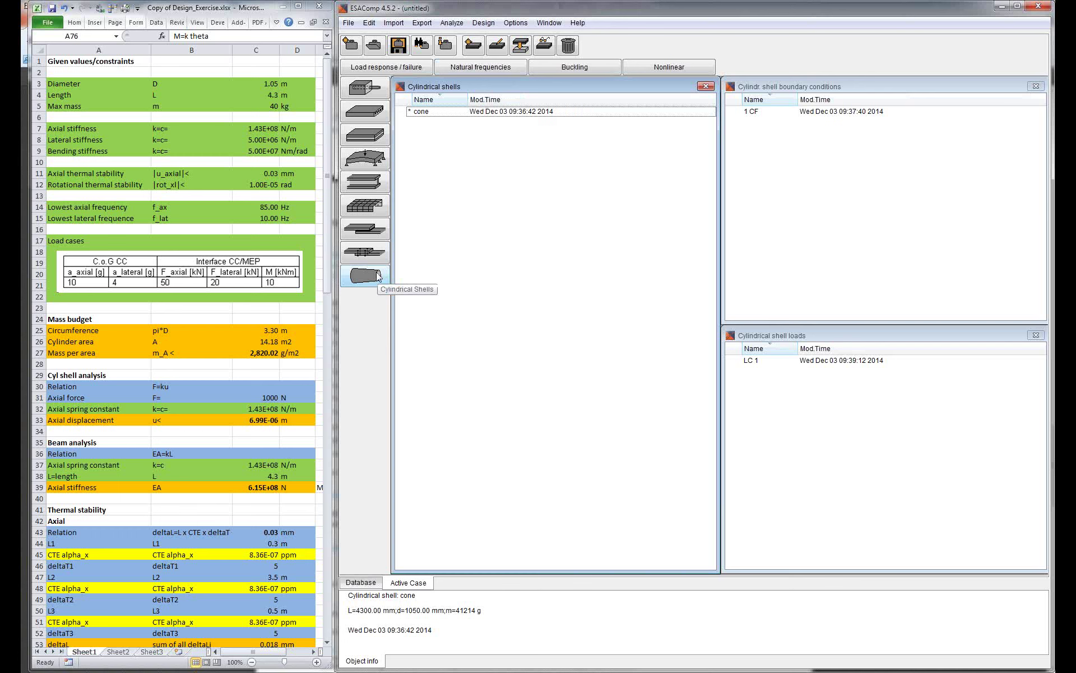
click(503, 70)
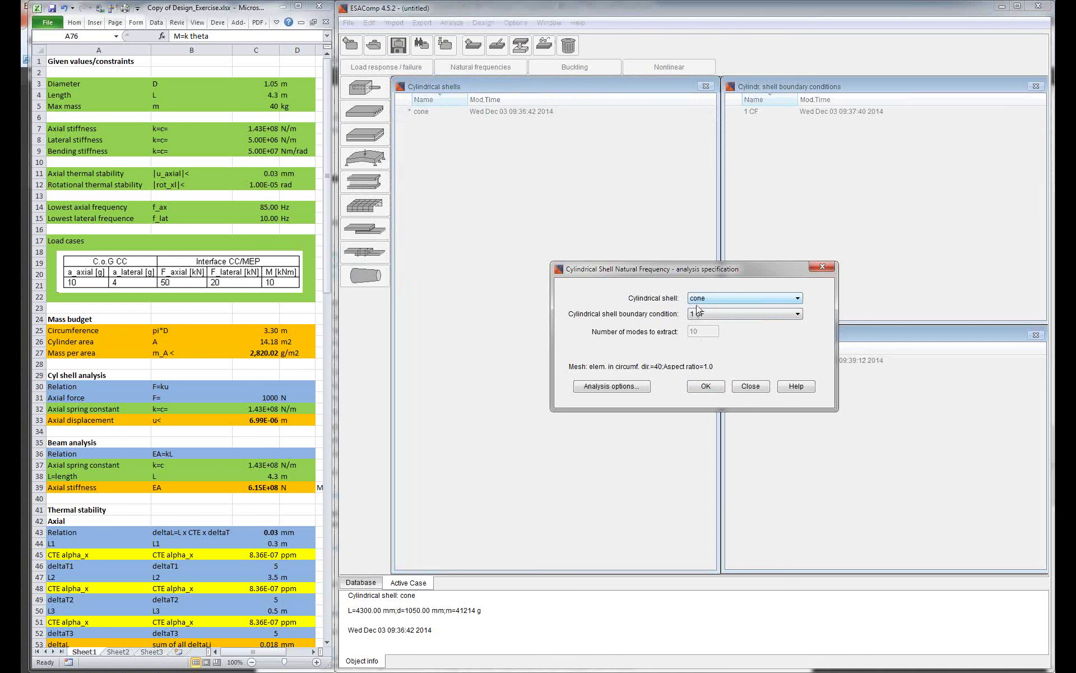
click(704, 386)
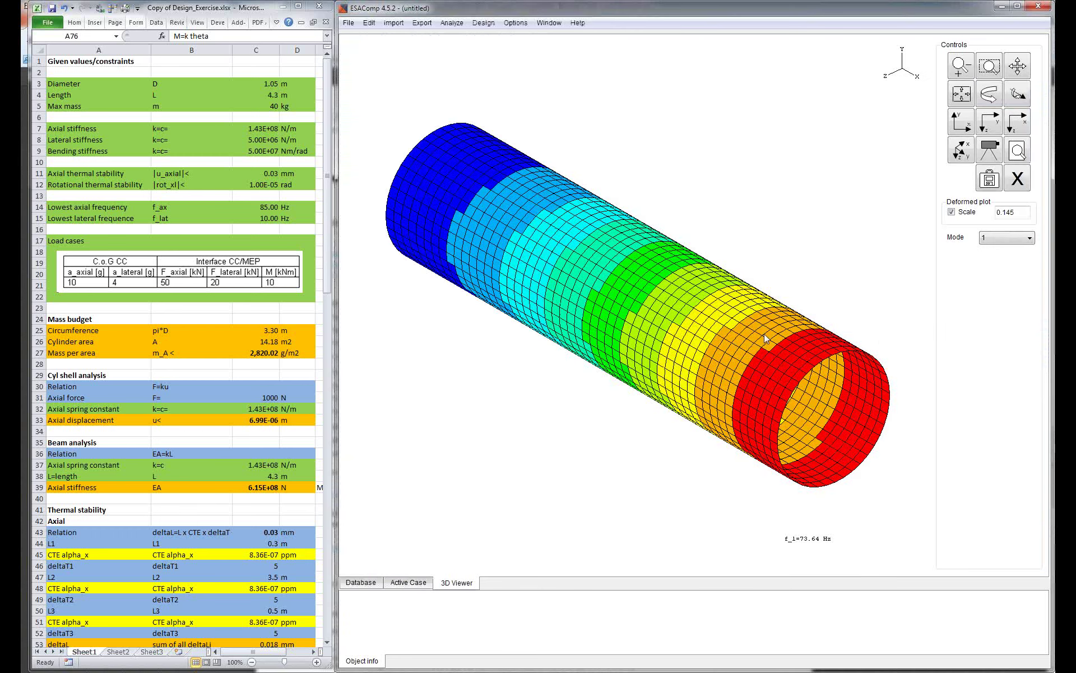
click(990, 151)
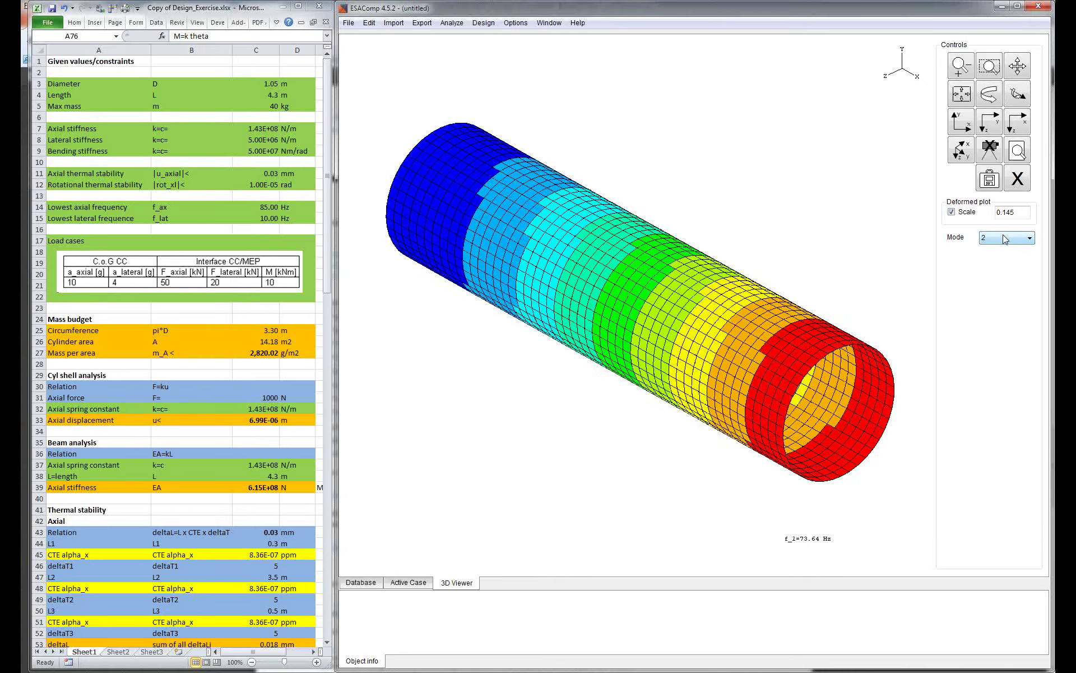
Step: Step through the cone's natural frequency mode shapes up to mode 10, and close the 3D results and the analysis specification
scroll(1004, 238, down, 2)
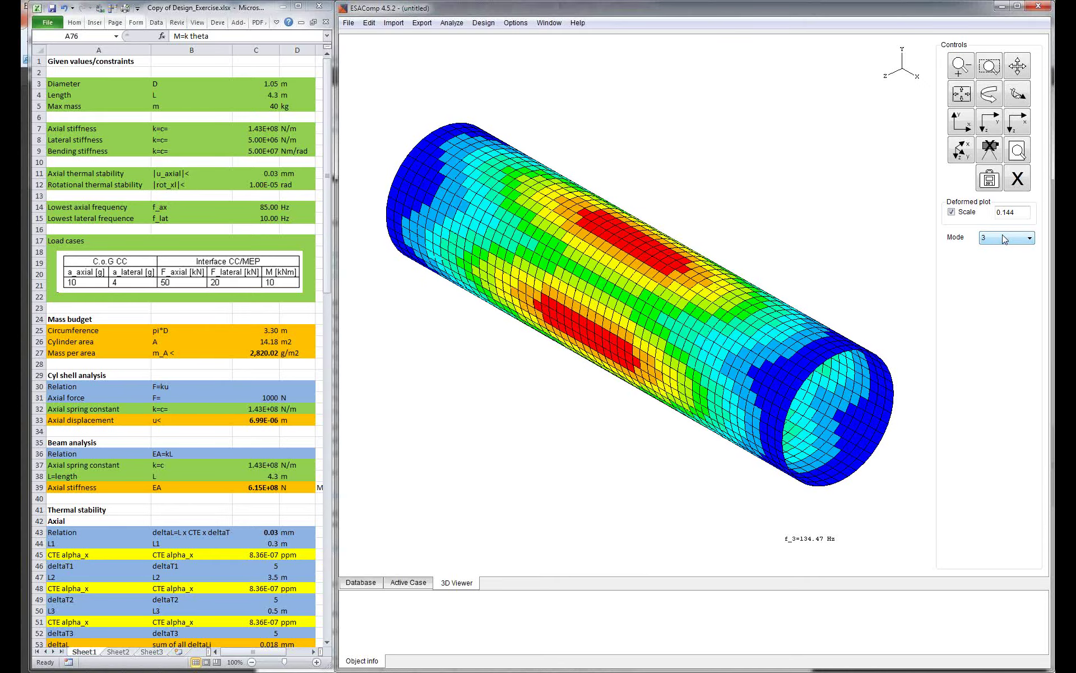
scroll(1004, 239, down, 2)
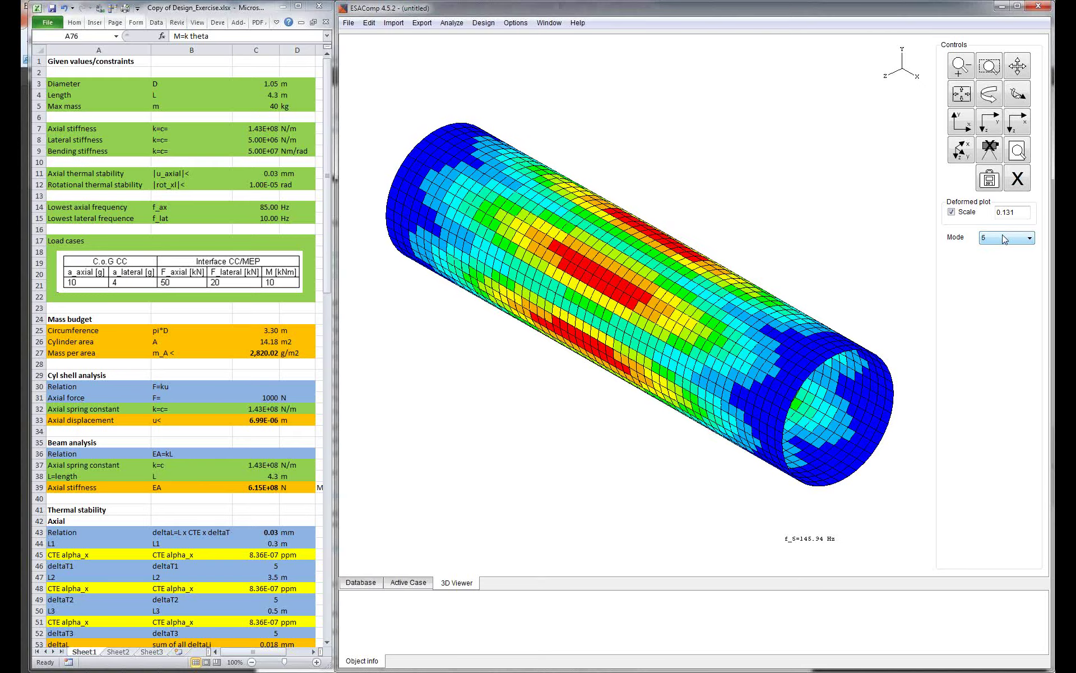
scroll(1004, 238, down, 2)
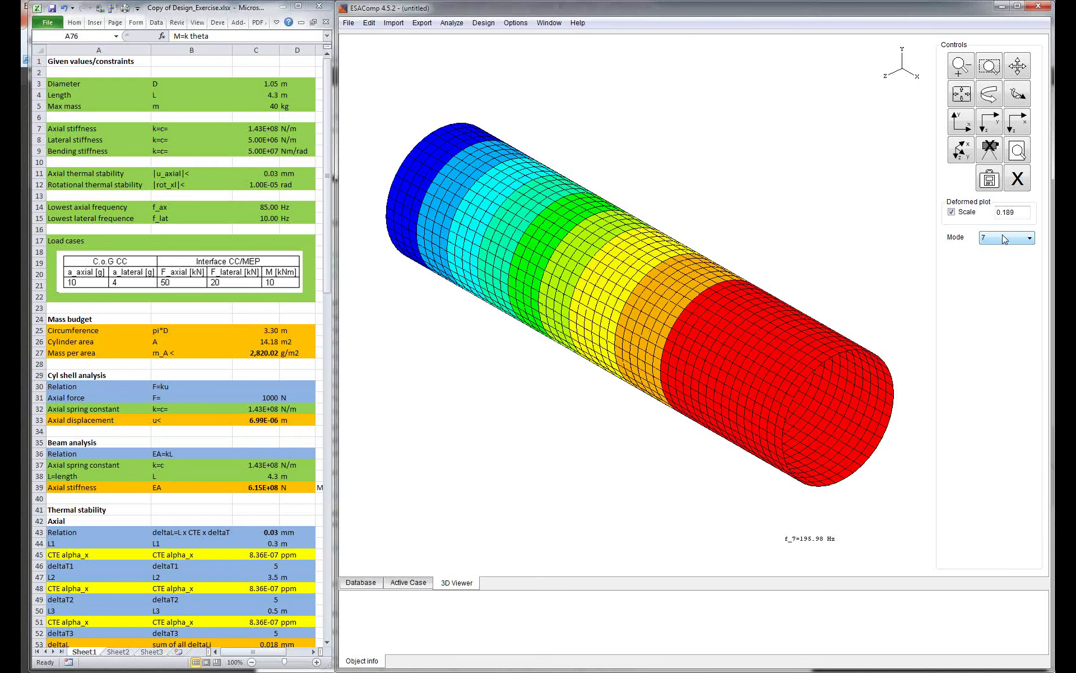
scroll(1004, 238, down, 1)
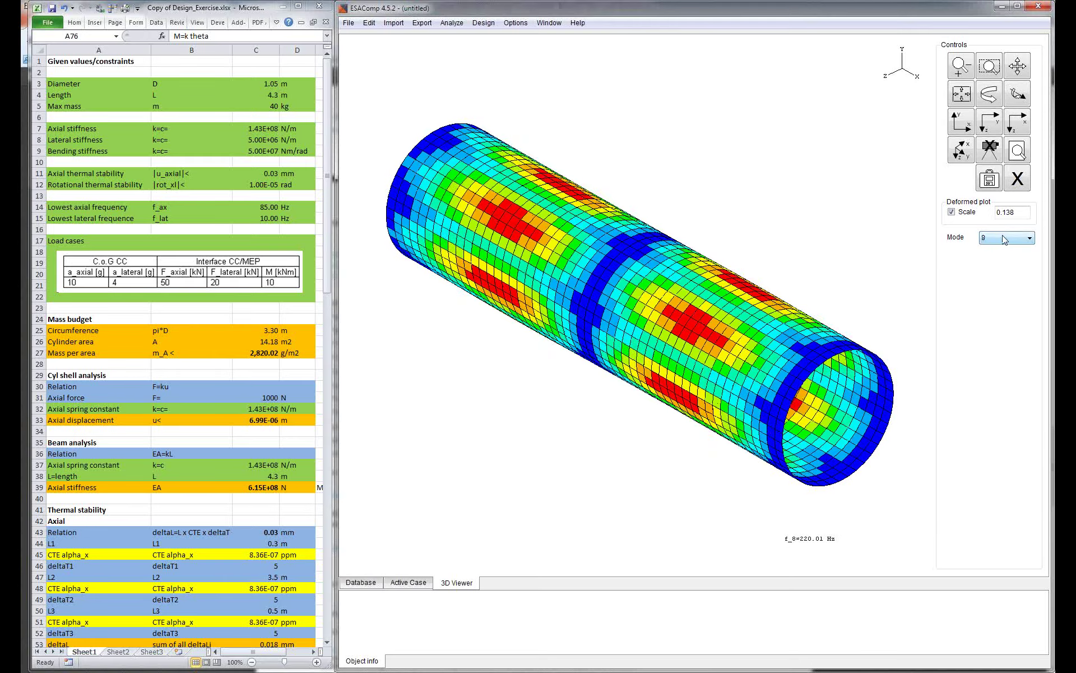
scroll(1004, 239, down, 2)
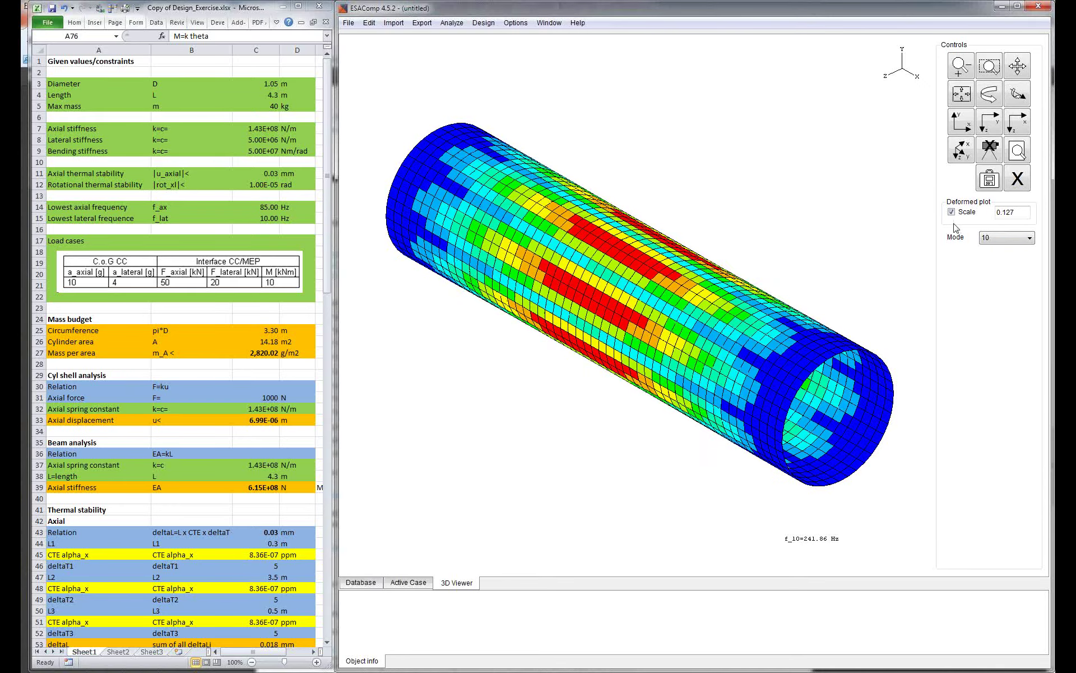
click(1014, 184)
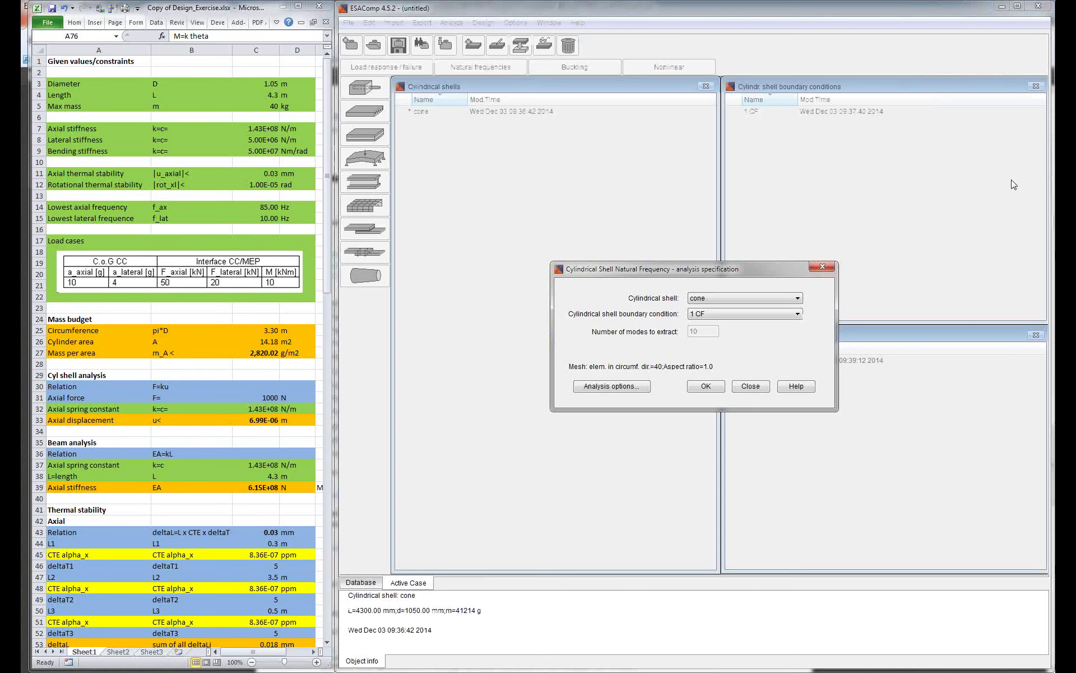
click(755, 390)
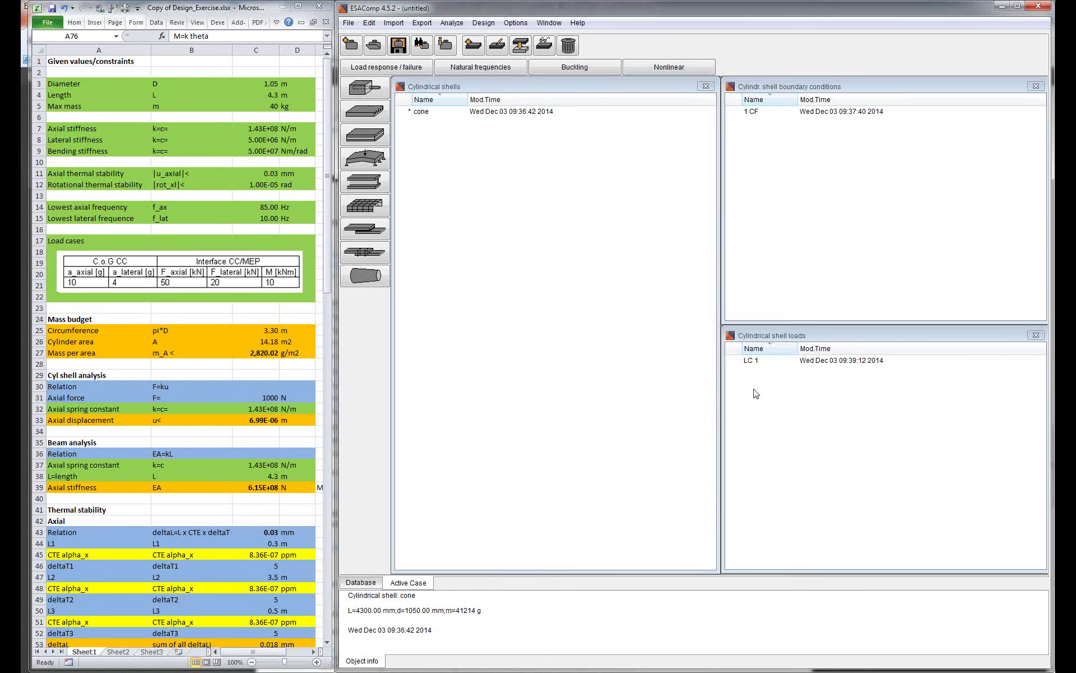
Step: Switch from the cylindrical shells to the panels view with its boundary conditions and loads
click(601, 330)
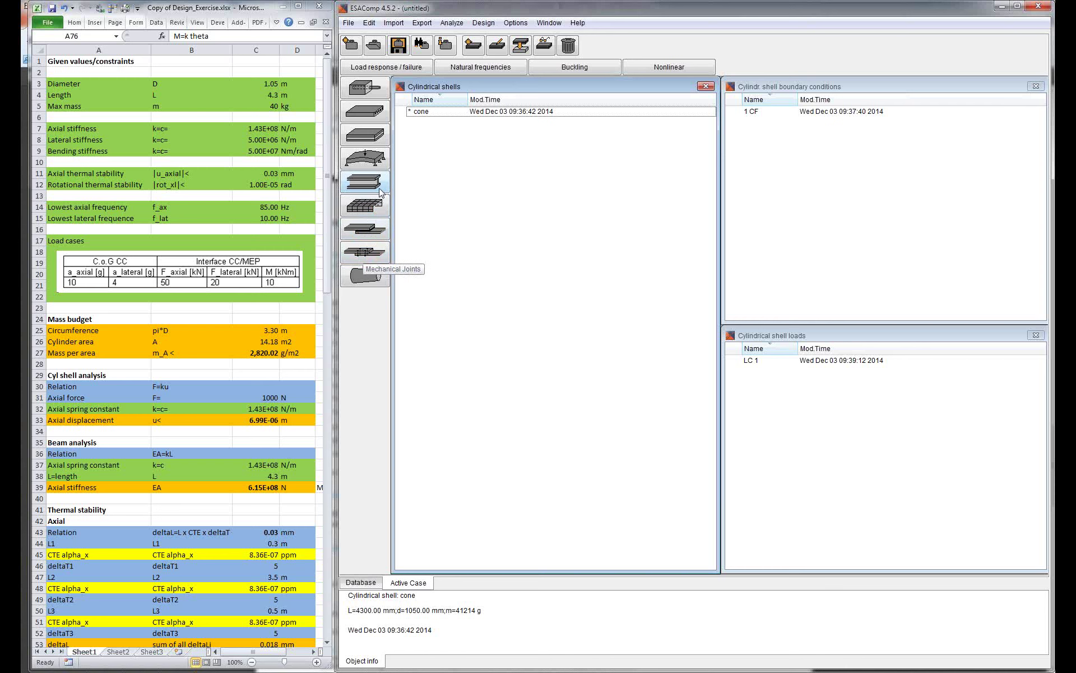
click(374, 163)
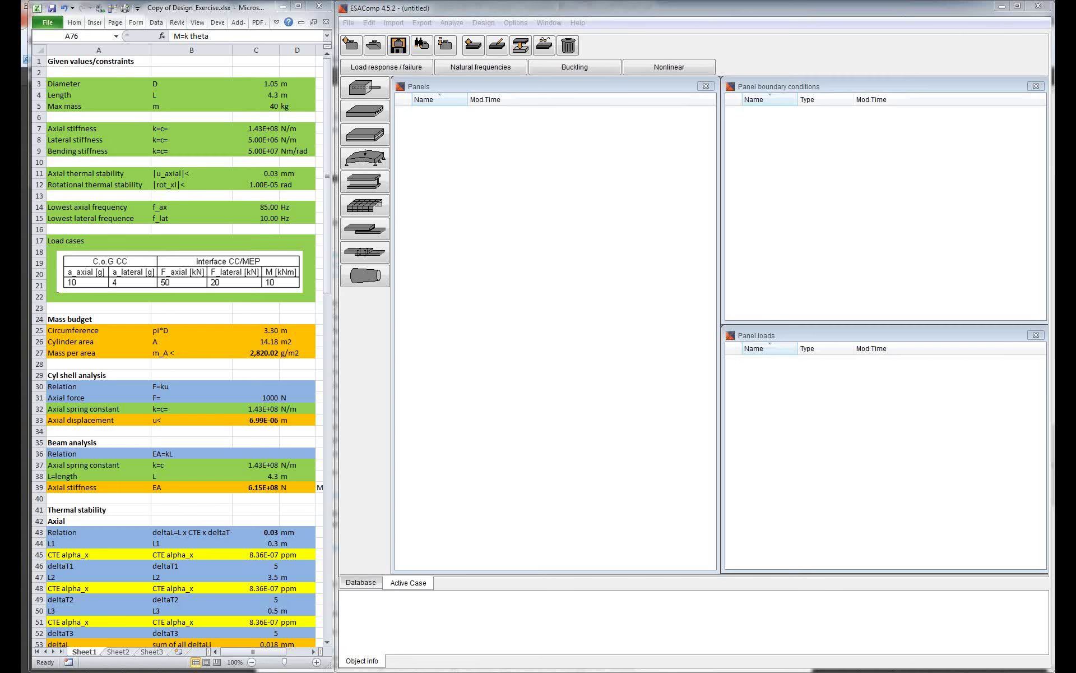
click(440, 362)
click(460, 401)
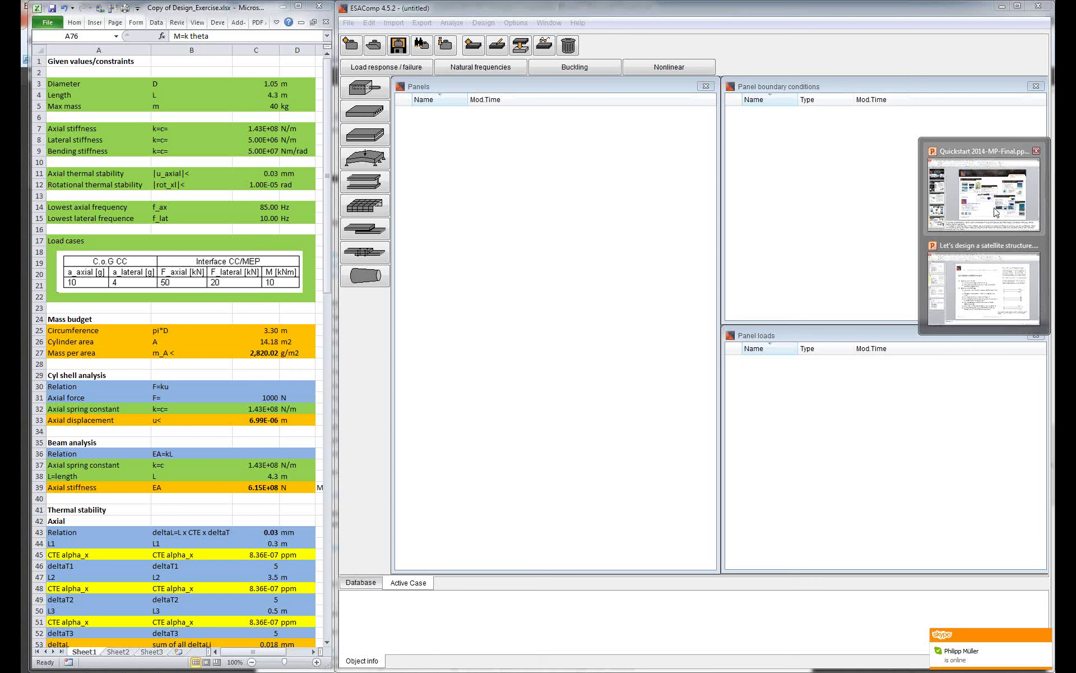
Step: Switch to the Quickstart 2014-MP-Final.ppt presentation in PowerPoint and collapse the notes area below the contact slide
click(984, 185)
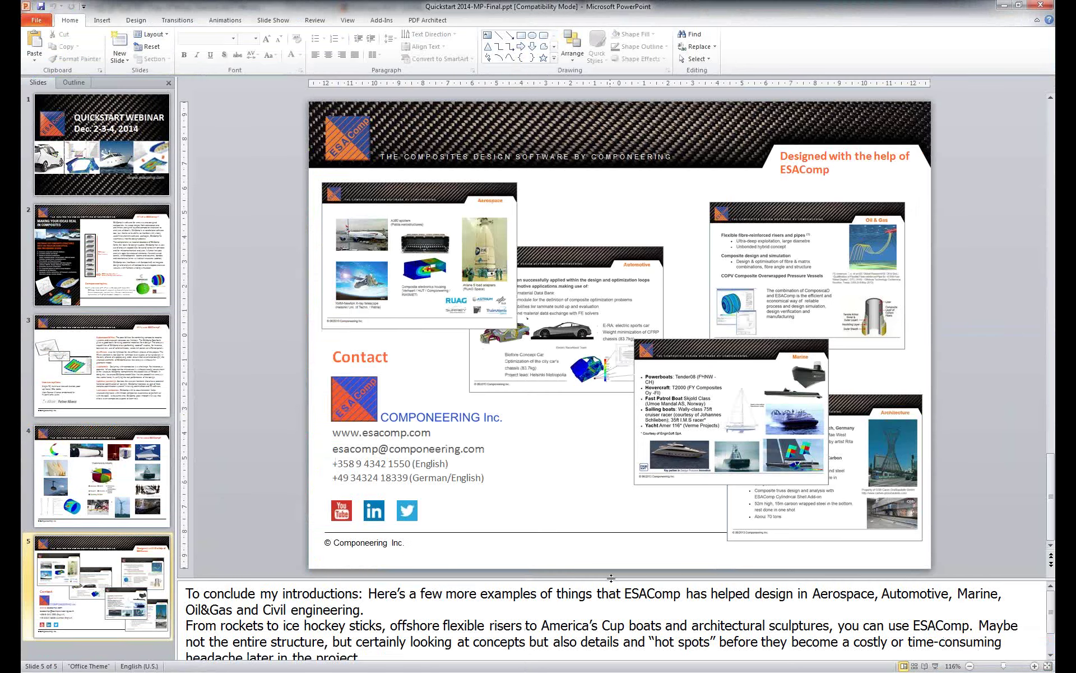
drag(611, 656, 611, 662)
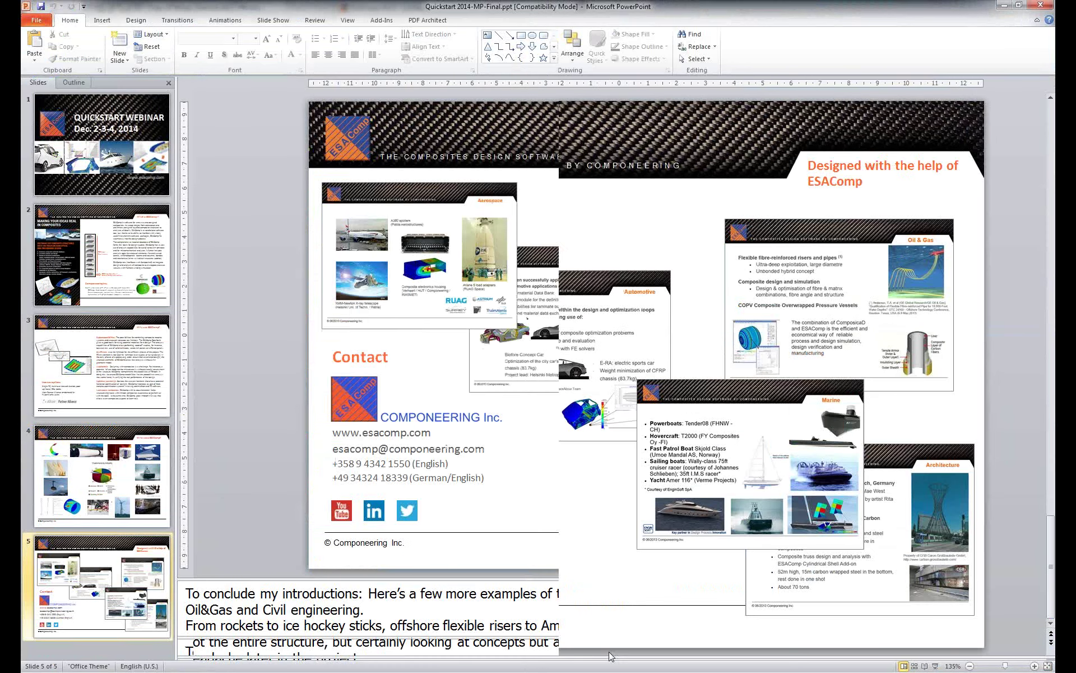